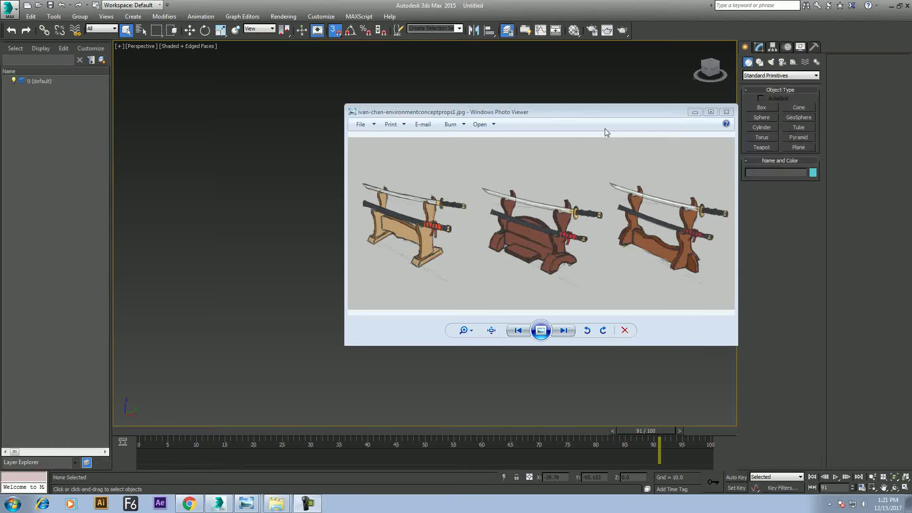
Move the reference photo aside, check the props folder path in Explorer, and minimize it back to 3ds Max
{"action": "left_click_drag", "start_coordinate": [522, 112], "coordinate": [582, 108]}
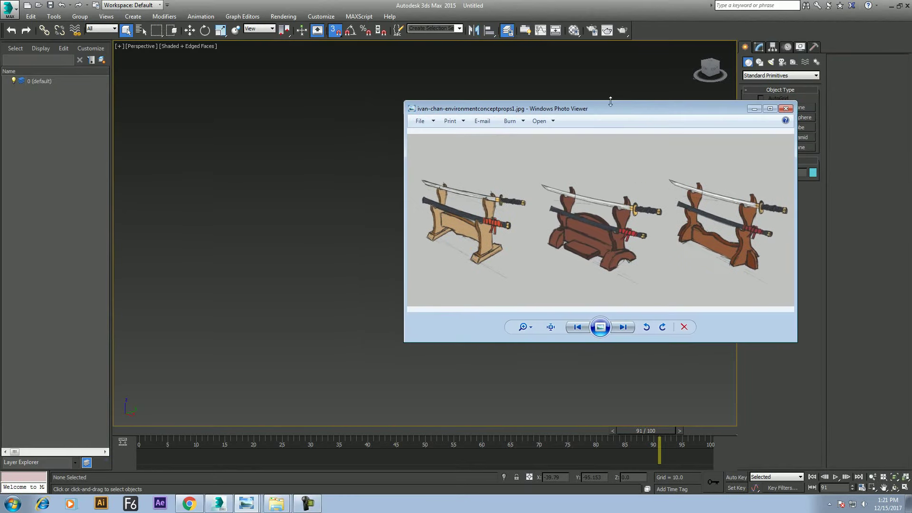
{"action": "left_click", "coordinate": [276, 504]}
{"action": "left_click", "coordinate": [274, 467]}
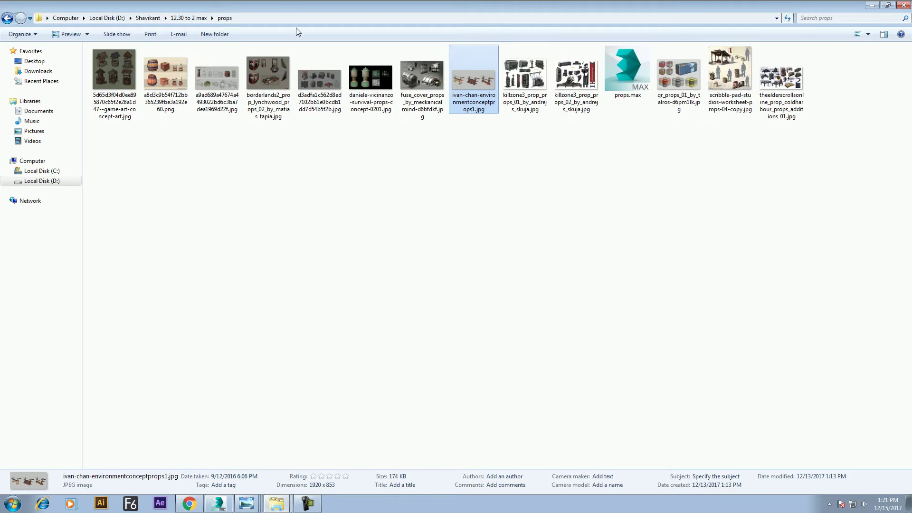
{"action": "left_click", "coordinate": [269, 18]}
{"action": "left_click", "coordinate": [873, 5]}
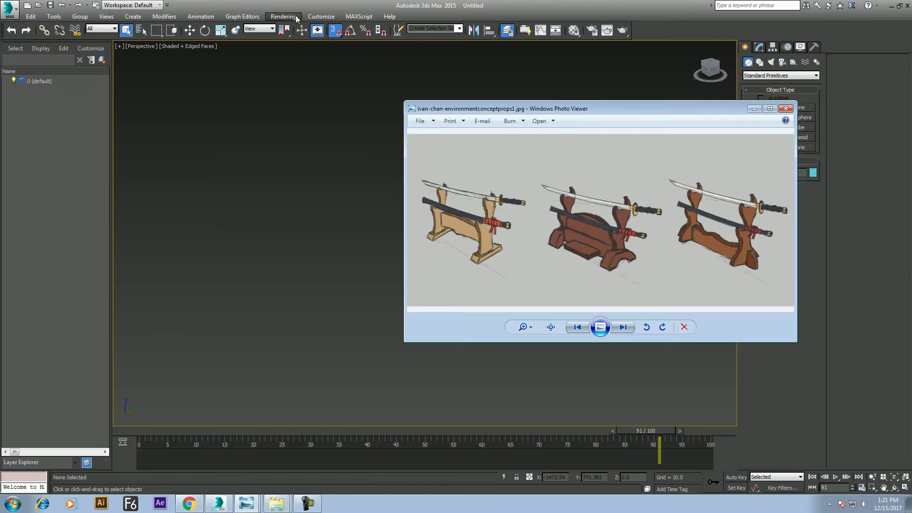
{"action": "left_click", "coordinate": [296, 18]}
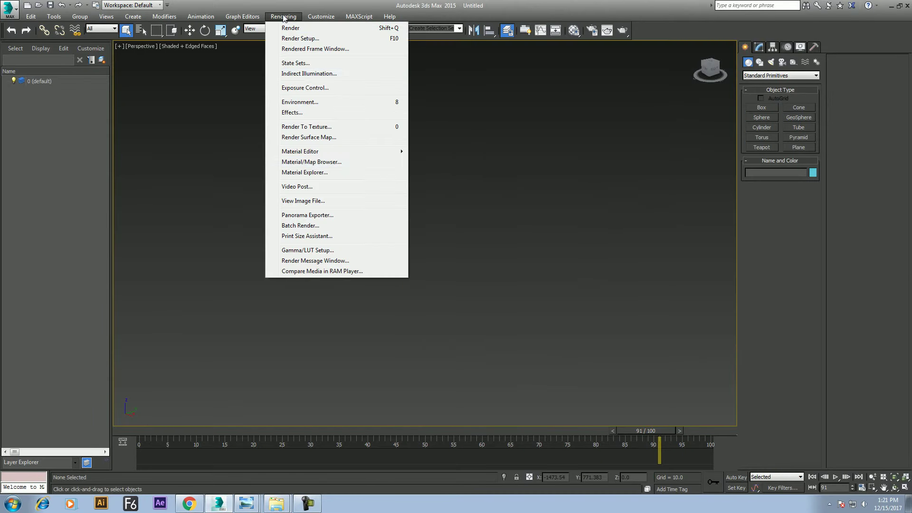
Open ivan-chan-environmentconceptprops1.jpg in the 3ds Max image viewer and move it aside
{"action": "left_click", "coordinate": [326, 203]}
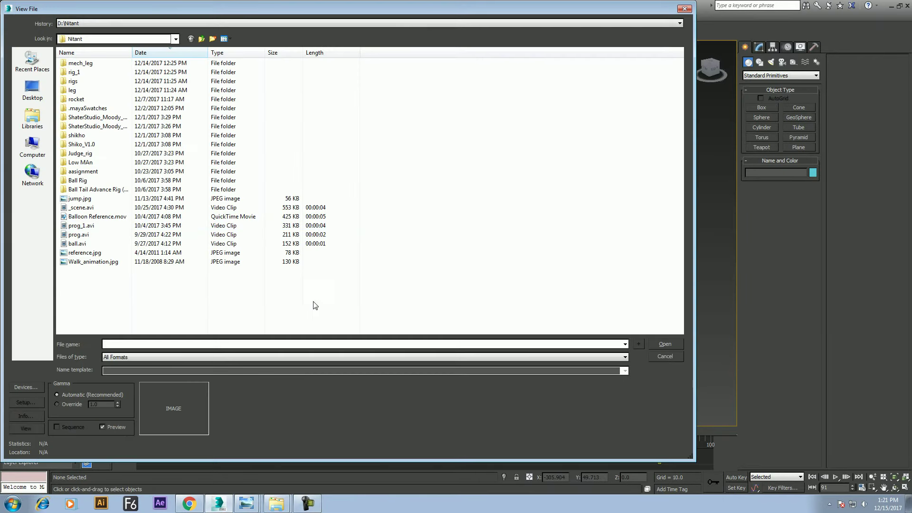
{"action": "double_click", "coordinate": [430, 87]}
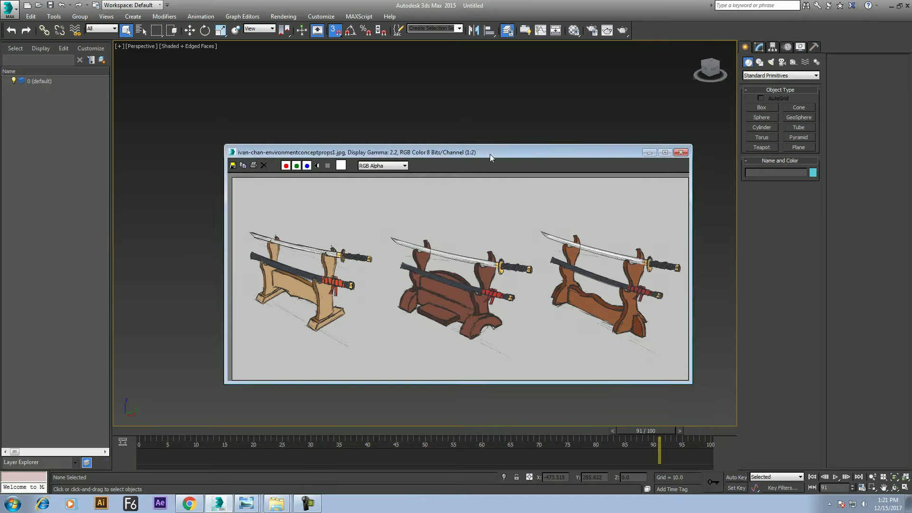
{"action": "left_click_drag", "start_coordinate": [489, 154], "coordinate": [653, 59]}
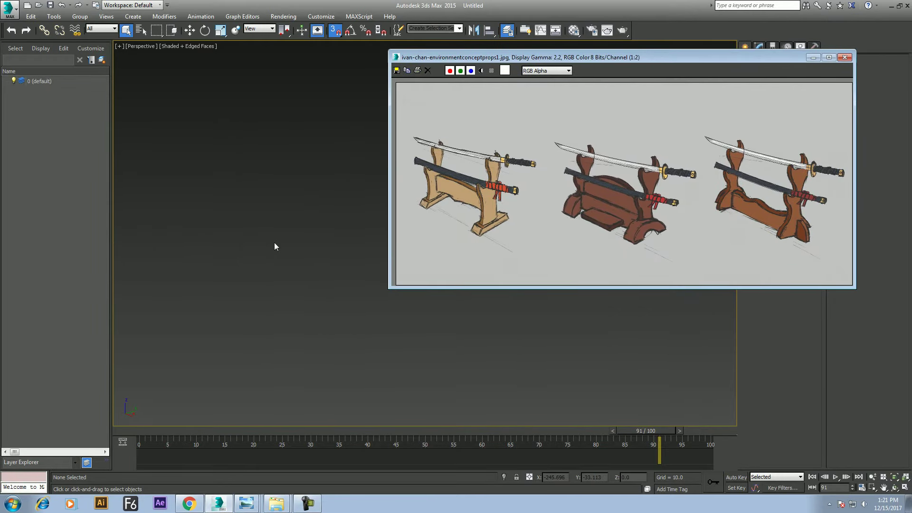
{"action": "middle_click_drag", "start_coordinate": [274, 243], "coordinate": [282, 253]}
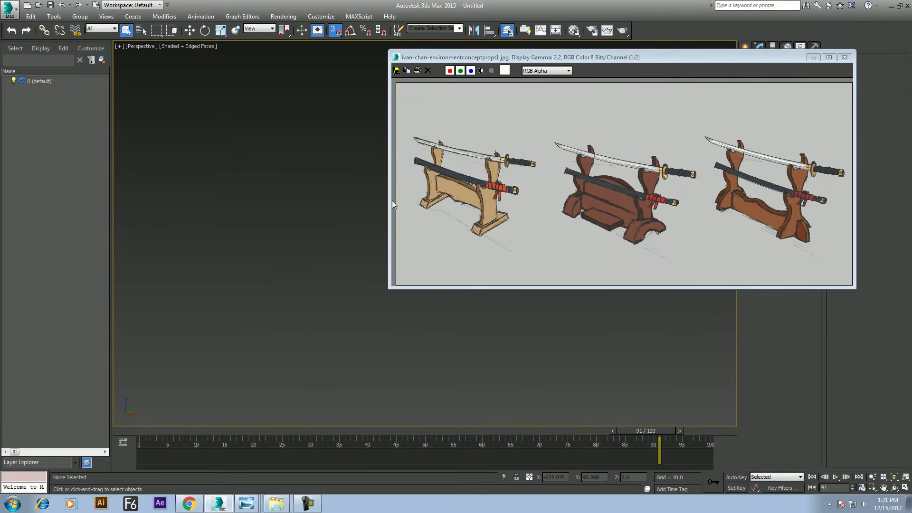
Switch to Front view and arrange the viewport and reference image side by side
{"action": "key", "text": "f"}
{"action": "mouse_move", "coordinate": [279, 287]}
{"action": "middle_mouse_down"}
{"action": "mouse_move", "coordinate": [275, 317]}
{"action": "mouse_move", "coordinate": [255, 317]}
{"action": "middle_mouse_up"}
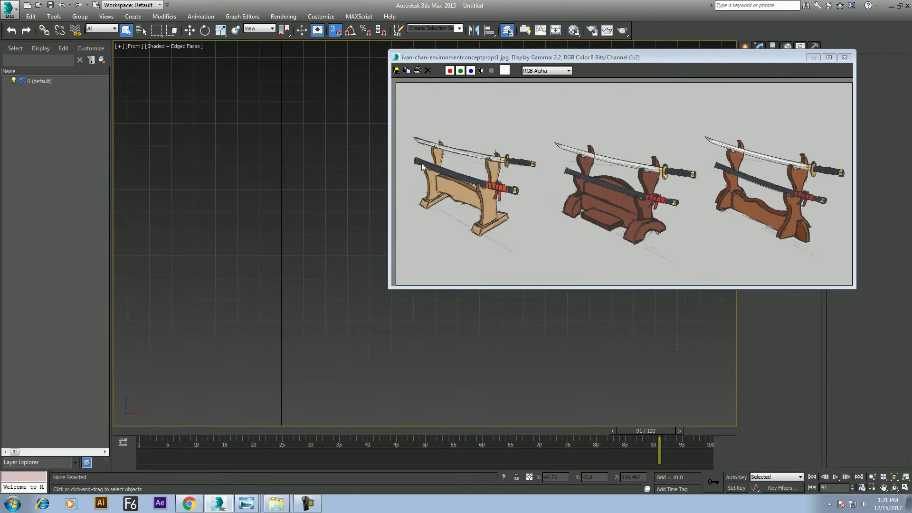
{"action": "left_click_drag", "start_coordinate": [466, 64], "coordinate": [616, 64]}
{"action": "mouse_move", "coordinate": [347, 224]}
{"action": "middle_mouse_down"}
{"action": "mouse_move", "coordinate": [389, 214]}
{"action": "mouse_move", "coordinate": [374, 268]}
{"action": "mouse_move", "coordinate": [403, 224]}
{"action": "mouse_move", "coordinate": [417, 281]}
{"action": "middle_mouse_up"}
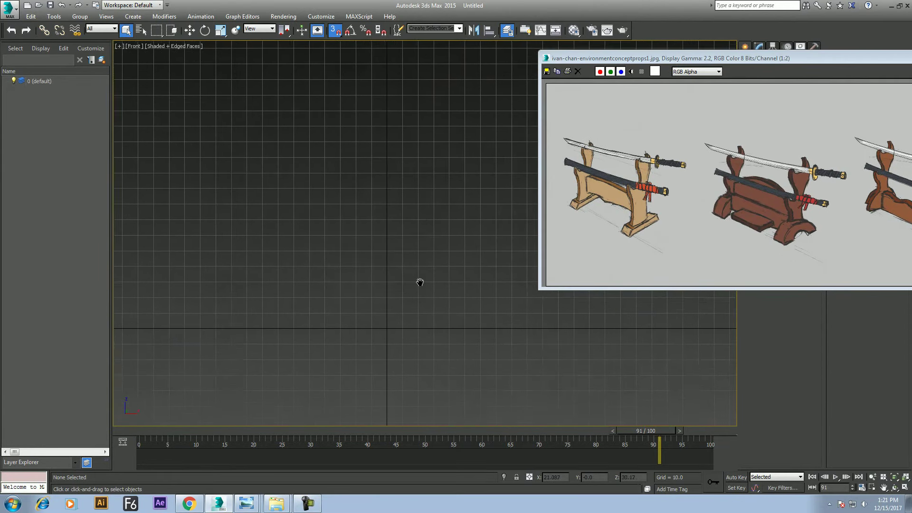
{"action": "left_click_drag", "start_coordinate": [756, 57], "coordinate": [111, 74]}
{"action": "mouse_move", "coordinate": [529, 211]}
{"action": "middle_mouse_down"}
{"action": "mouse_move", "coordinate": [646, 208]}
{"action": "mouse_move", "coordinate": [651, 241]}
{"action": "mouse_move", "coordinate": [634, 255]}
{"action": "middle_mouse_up"}
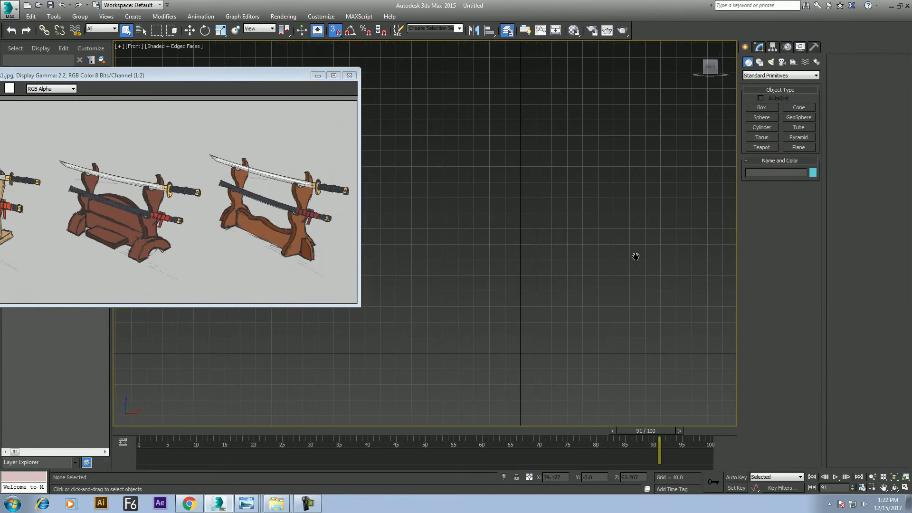
{"action": "left_click_drag", "start_coordinate": [285, 75], "coordinate": [366, 23]}
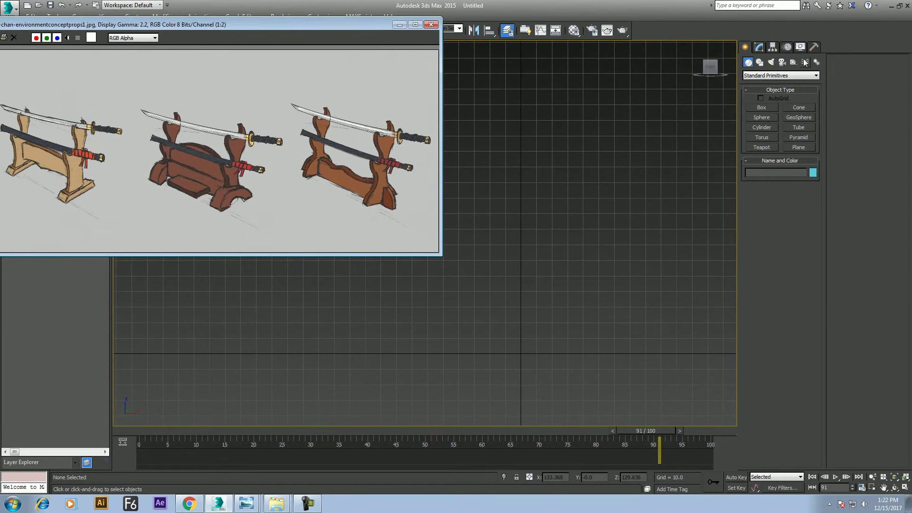
Start a Line spline tracing the side piece's top curve and curved left notch
{"action": "left_click", "coordinate": [759, 62]}
{"action": "left_click", "coordinate": [760, 115]}
{"action": "middle_click_drag", "start_coordinate": [552, 255], "coordinate": [573, 262]}
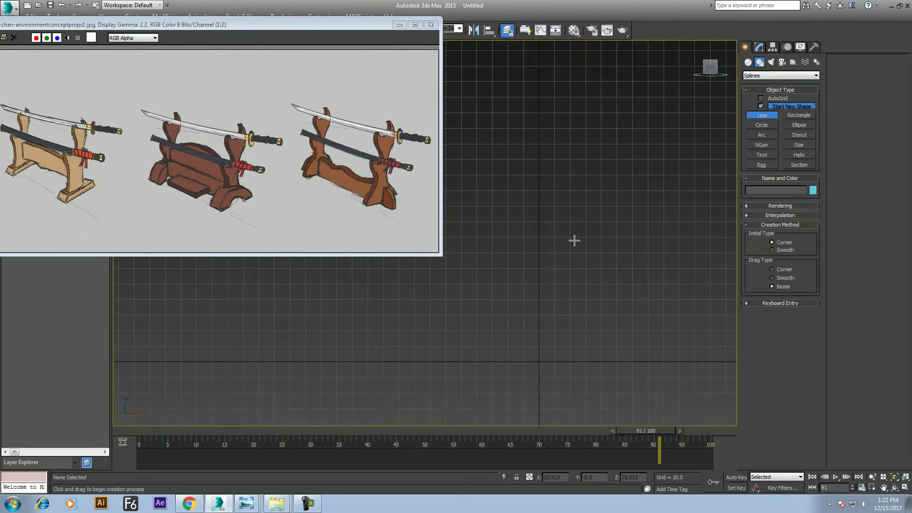
{"action": "left_click", "coordinate": [611, 168]}
{"action": "left_click", "coordinate": [596, 188]}
{"action": "left_click", "coordinate": [575, 184]}
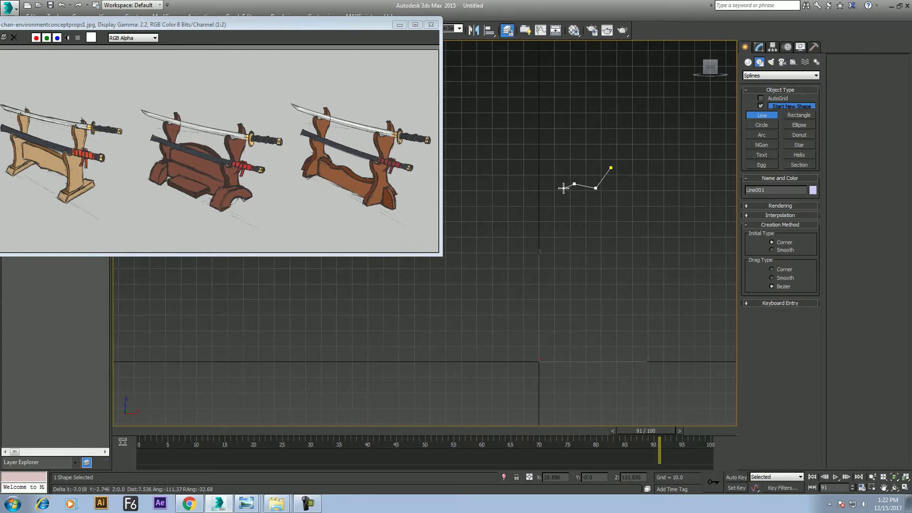
{"action": "left_click", "coordinate": [565, 209]}
{"action": "left_click", "coordinate": [580, 229]}
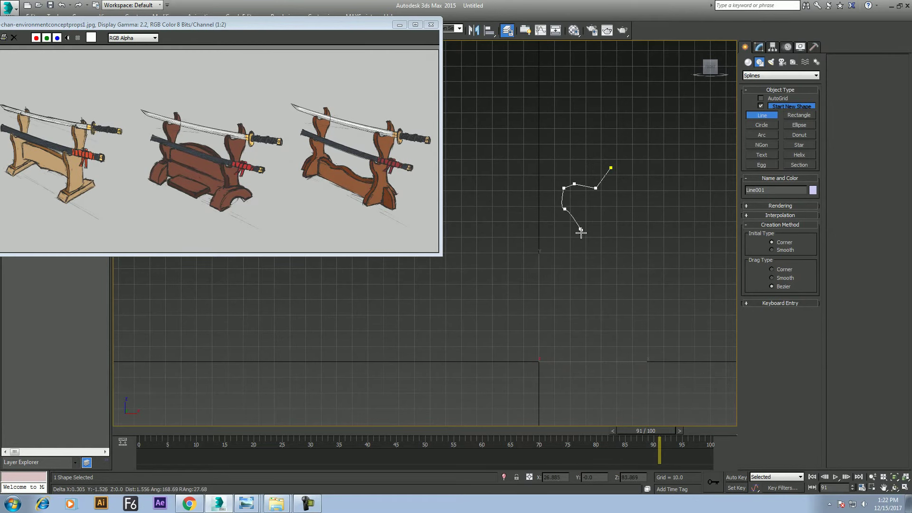
{"action": "left_click", "coordinate": [577, 241]}
{"action": "left_click", "coordinate": [561, 247]}
{"action": "left_click", "coordinate": [539, 243]}
{"action": "left_click", "coordinate": [524, 239]}
Trace the left side, flat bottom, right side and pointed top, then close the spline
{"action": "left_click", "coordinate": [525, 255]}
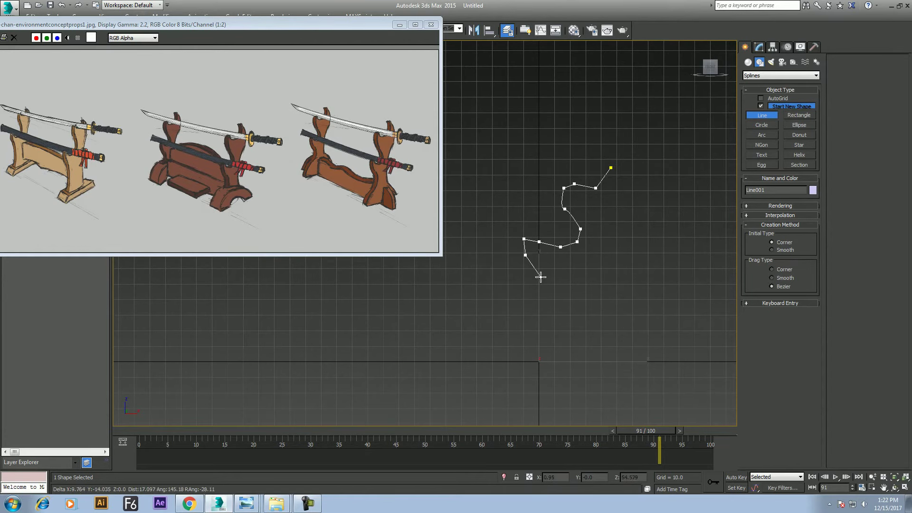
{"action": "left_click", "coordinate": [542, 277]}
{"action": "left_click", "coordinate": [549, 313]}
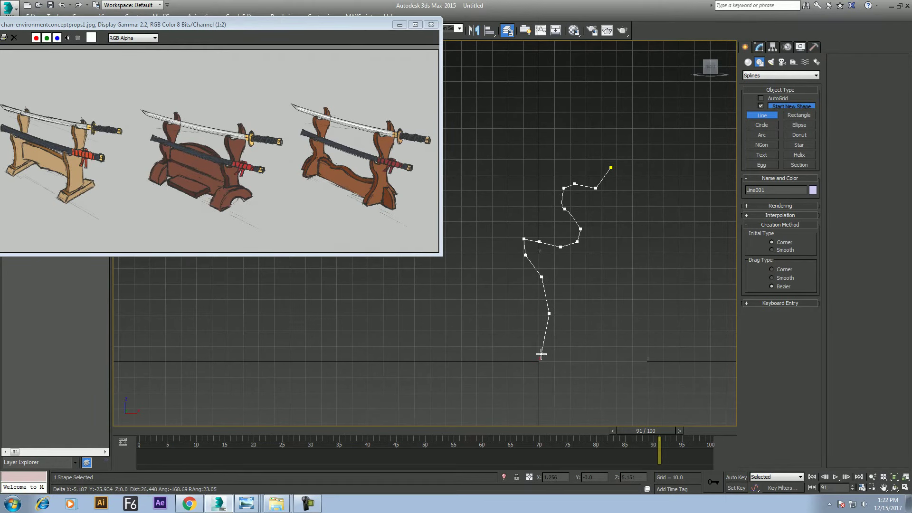
{"action": "left_click", "coordinate": [546, 346]}
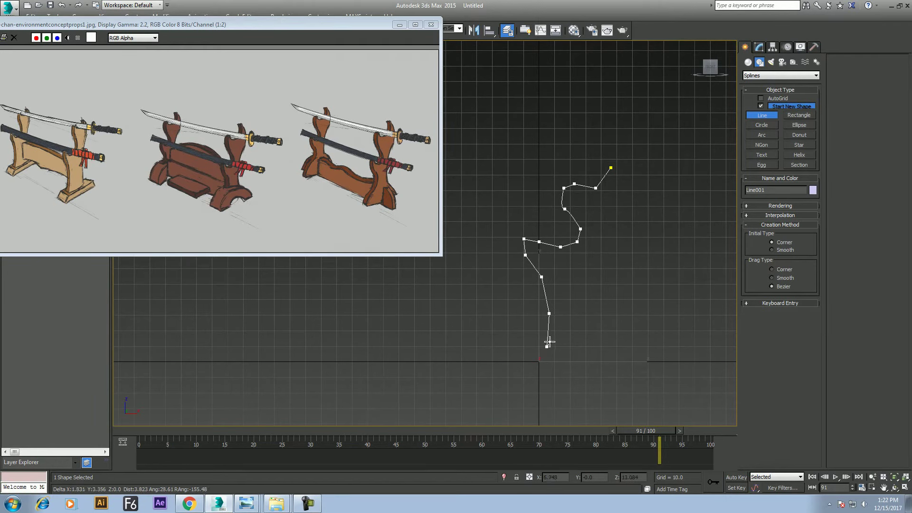
{"action": "left_click", "coordinate": [624, 347]}
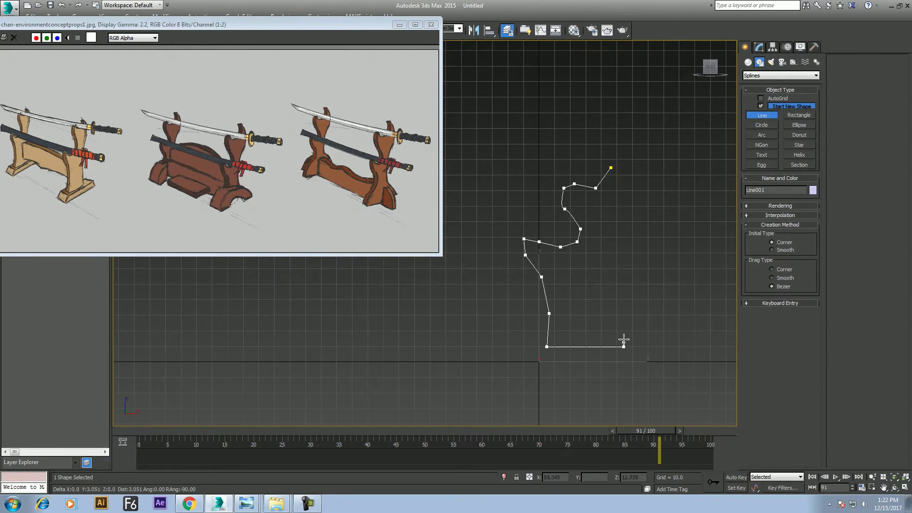
{"action": "left_click", "coordinate": [617, 263]}
{"action": "left_click", "coordinate": [616, 233]}
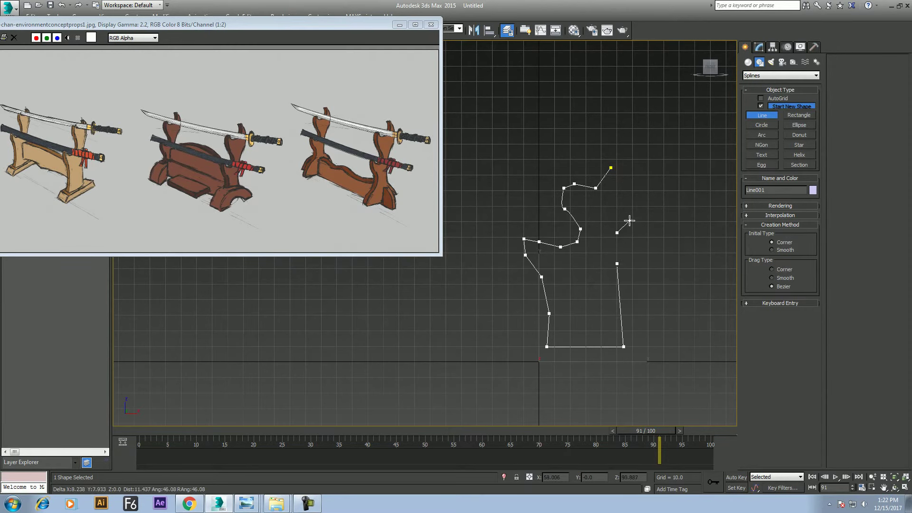
{"action": "left_click", "coordinate": [636, 169]}
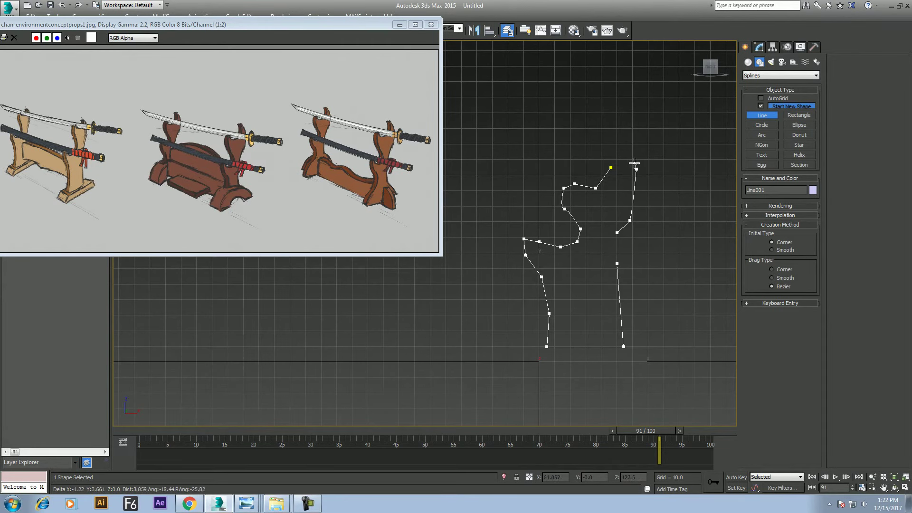
{"action": "left_click", "coordinate": [628, 151]}
{"action": "left_click", "coordinate": [611, 168]}
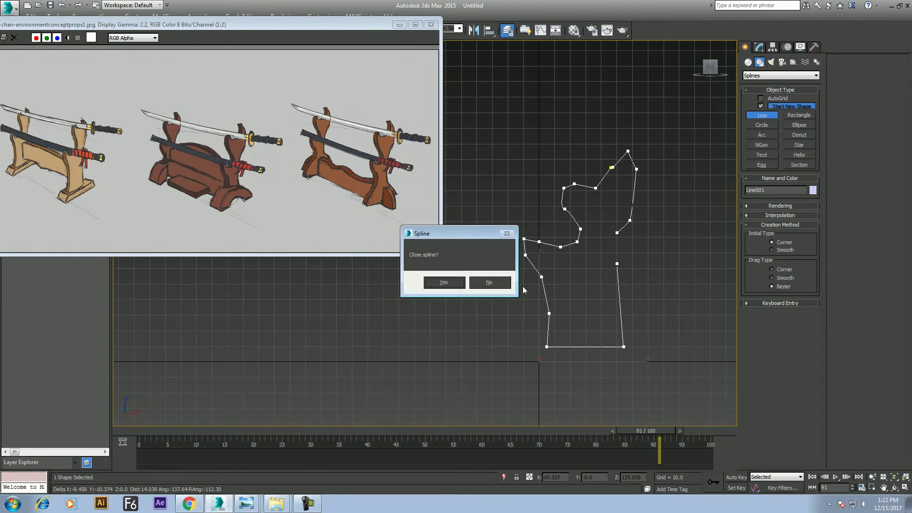
{"action": "left_click", "coordinate": [449, 284]}
{"action": "middle_click_drag", "start_coordinate": [586, 267], "coordinate": [592, 277]}
In Line001's Vertex mode, move the starting point and select the upper right-side points
{"action": "right_click", "coordinate": [594, 255]}
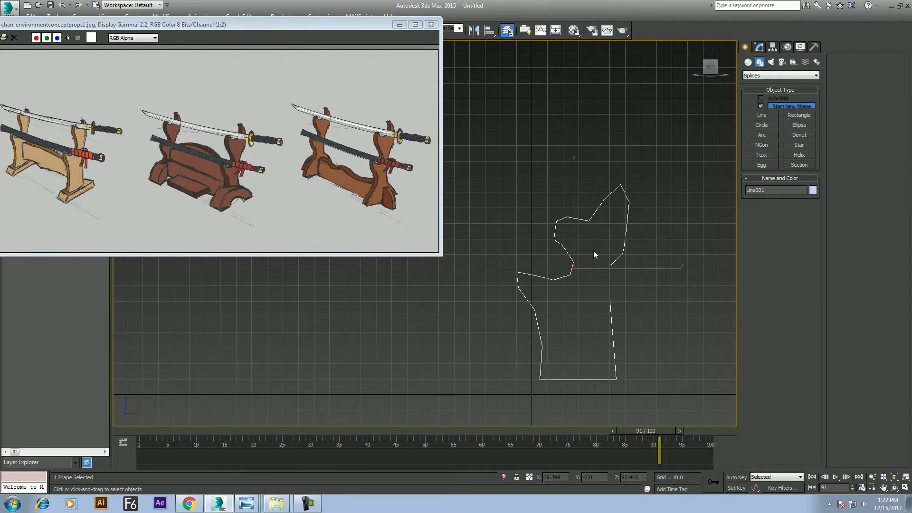
{"action": "left_click", "coordinate": [759, 47]}
{"action": "left_click", "coordinate": [768, 232]}
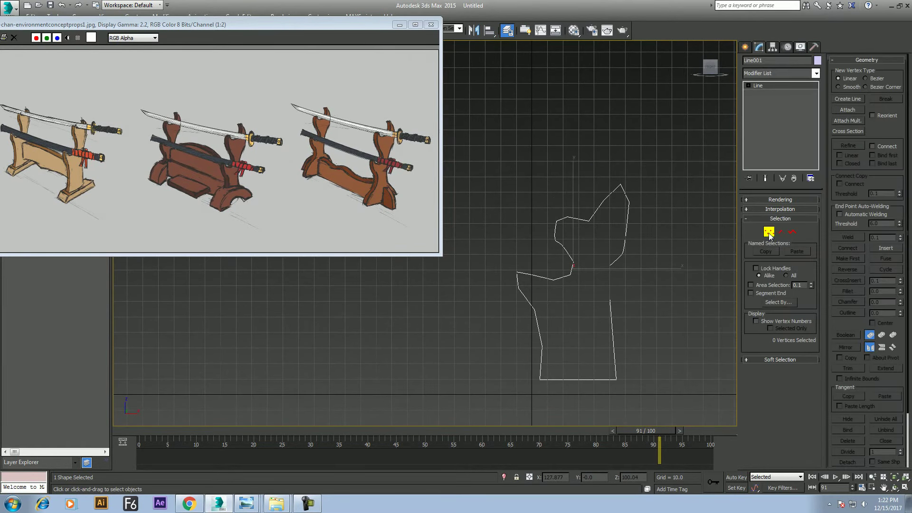
{"action": "left_click", "coordinate": [603, 201]}
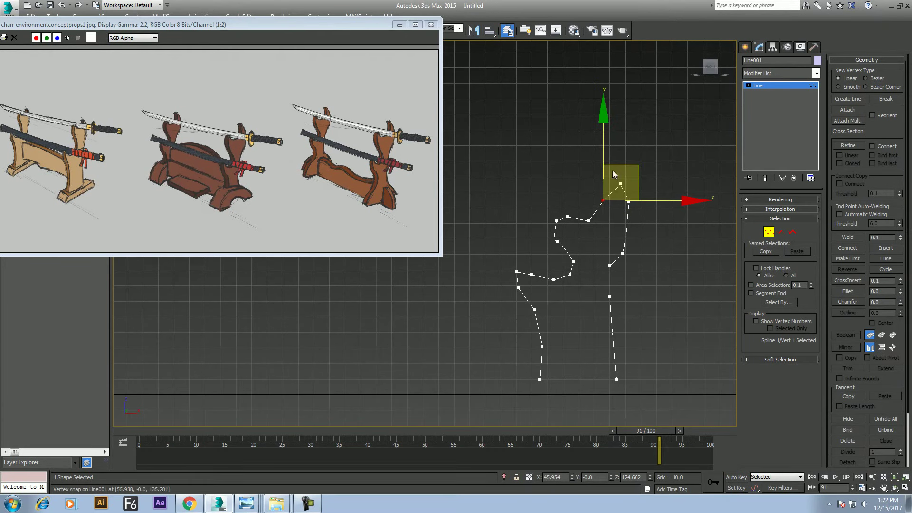
{"action": "left_click_drag", "start_coordinate": [613, 174], "coordinate": [608, 208]}
{"action": "scroll", "coordinate": [585, 216], "scroll_direction": "up", "scroll_amount": 2}
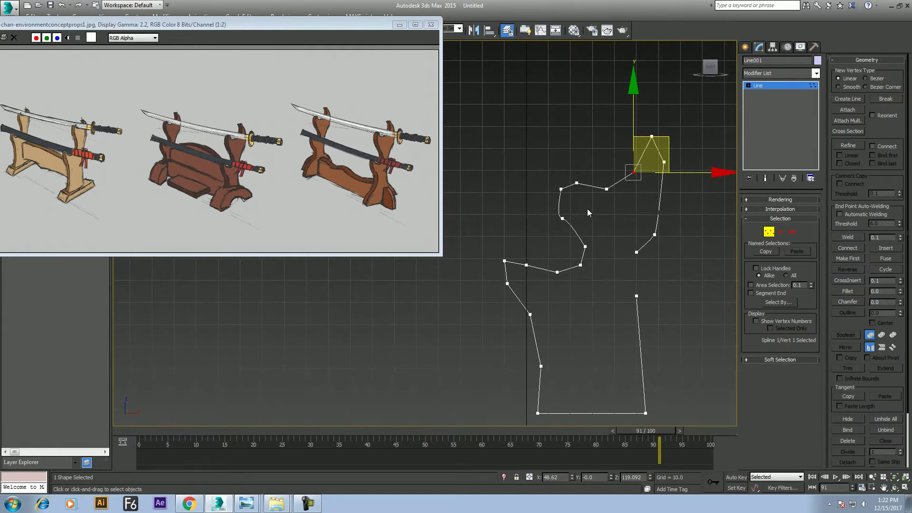
{"action": "left_click", "coordinate": [563, 219]}
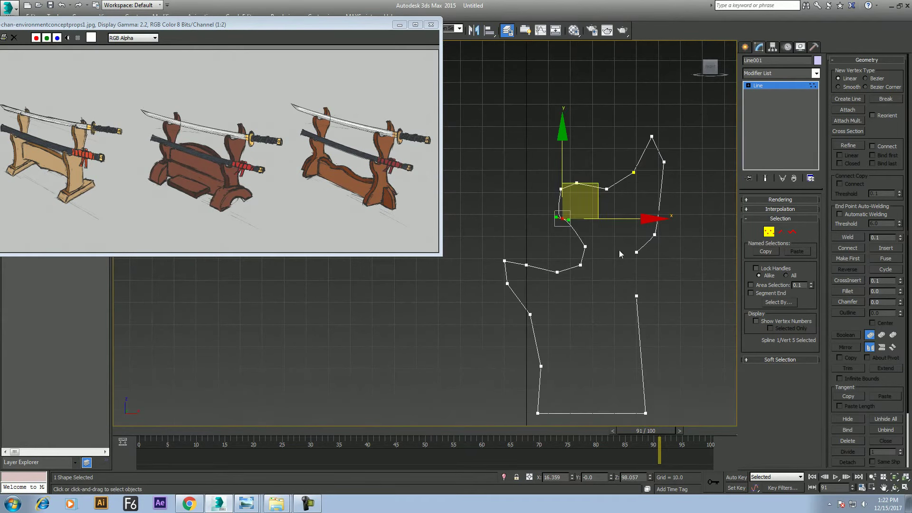
{"action": "middle_click_drag", "start_coordinate": [631, 259], "coordinate": [588, 242]}
{"action": "left_click_drag", "start_coordinate": [651, 229], "coordinate": [607, 170]}
{"action": "scroll", "coordinate": [607, 176], "scroll_direction": "up", "scroll_amount": 1}
{"action": "scroll", "coordinate": [607, 176], "scroll_direction": "up", "scroll_amount": 1}
{"action": "left_click", "coordinate": [627, 133]}
{"action": "middle_click_drag", "start_coordinate": [630, 162], "coordinate": [630, 223]}
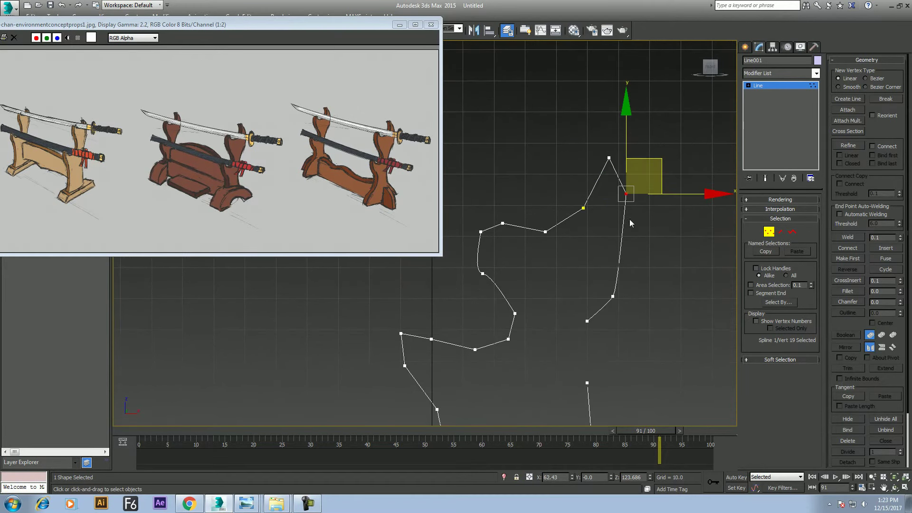
Convert two upper vertices to Bezier and angle their tangents to curve the outline
{"action": "right_click", "coordinate": [625, 190]}
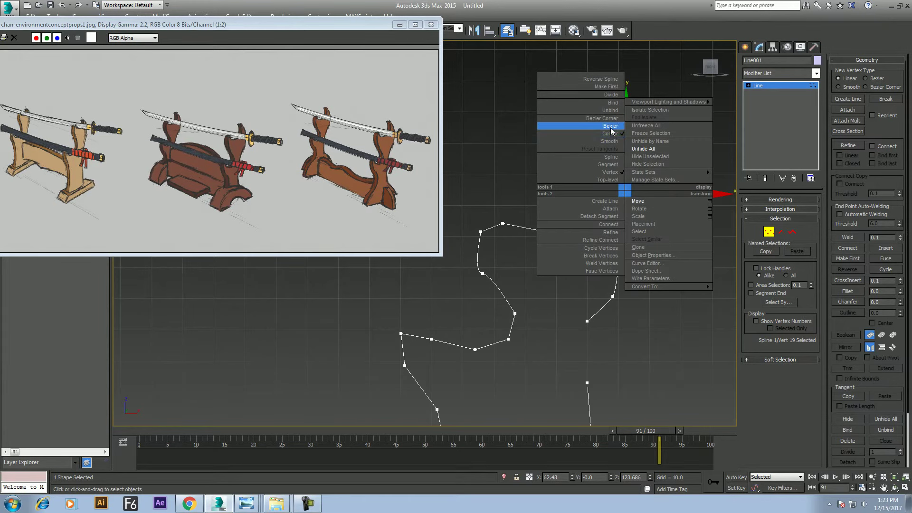
{"action": "left_click", "coordinate": [611, 126]}
{"action": "left_click_drag", "start_coordinate": [620, 244], "coordinate": [636, 244]}
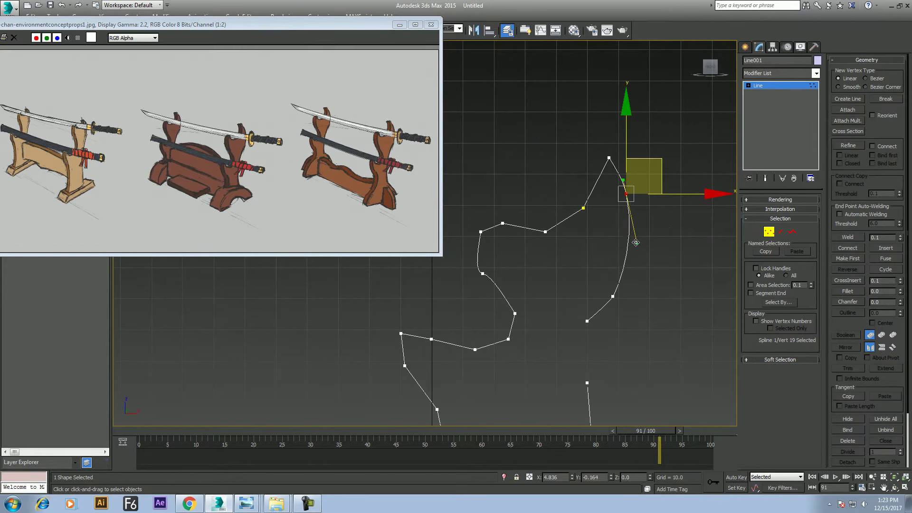
{"action": "left_click", "coordinate": [583, 208]}
{"action": "right_click", "coordinate": [582, 209]}
{"action": "left_click", "coordinate": [567, 143]}
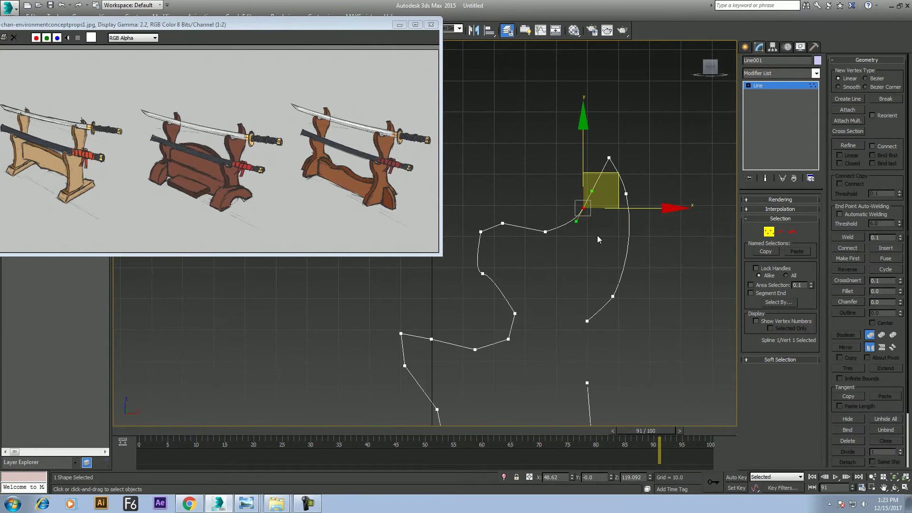
{"action": "left_click_drag", "start_coordinate": [576, 221], "coordinate": [571, 223]}
Make the left-bend vertex Bezier Corner and reset tangents on the right-side vertex
{"action": "middle_click_drag", "start_coordinate": [497, 229], "coordinate": [537, 227]}
{"action": "left_click", "coordinate": [519, 233]}
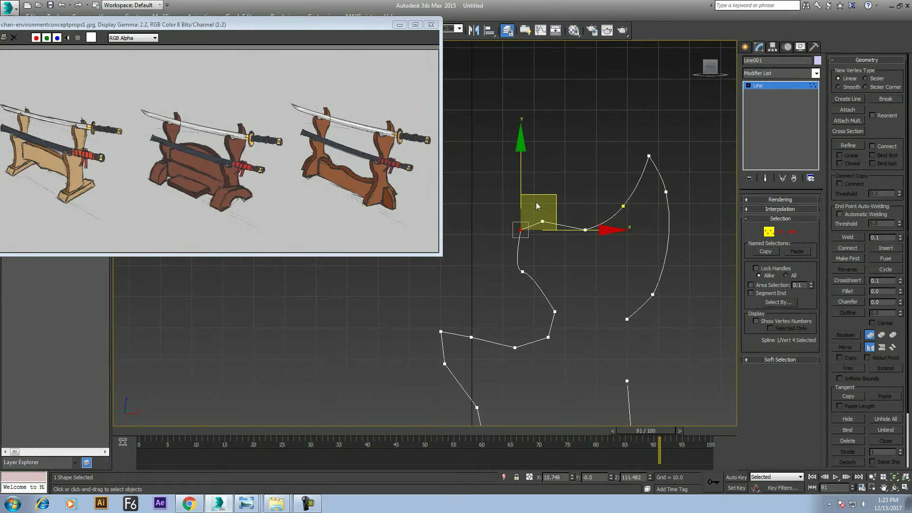
{"action": "right_click", "coordinate": [527, 196]}
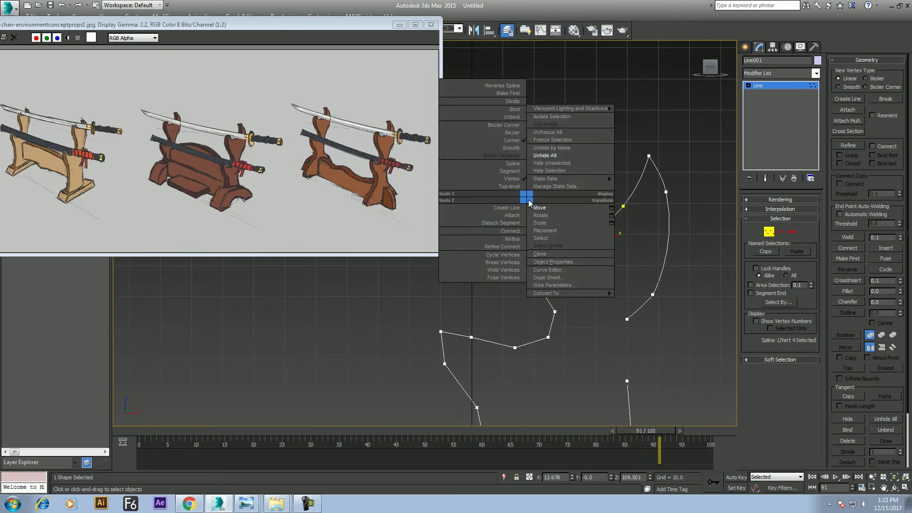
{"action": "left_click", "coordinate": [505, 127]}
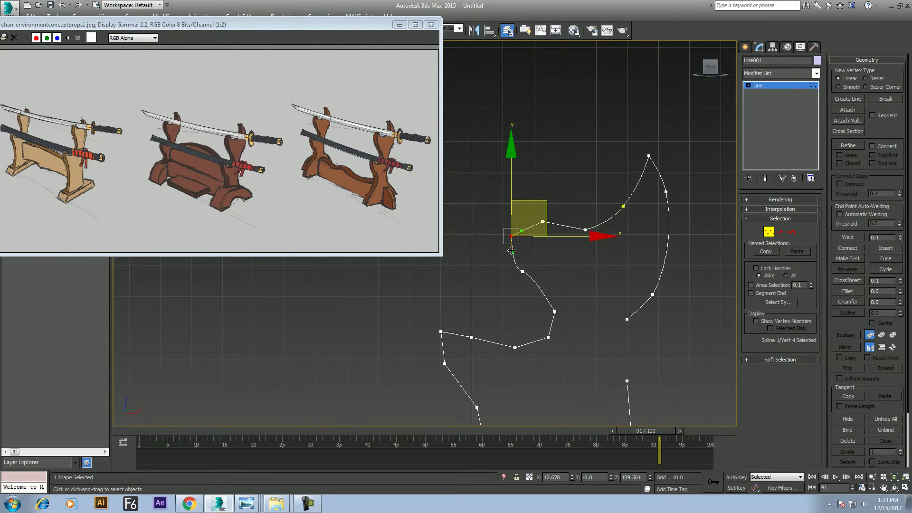
{"action": "middle_click_drag", "start_coordinate": [505, 250], "coordinate": [542, 276]}
{"action": "scroll", "coordinate": [574, 261], "scroll_direction": "up", "scroll_amount": 2}
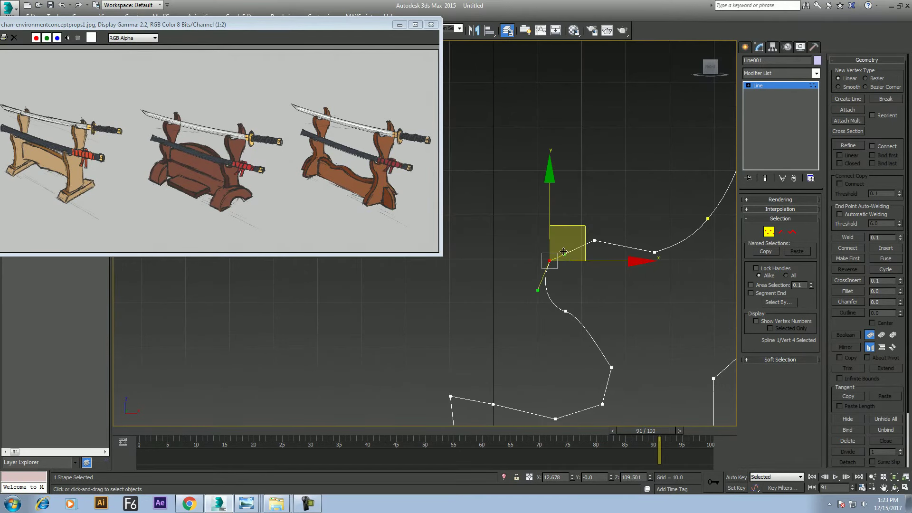
{"action": "middle_click_drag", "start_coordinate": [669, 241], "coordinate": [620, 218]}
{"action": "left_click", "coordinate": [607, 229]}
{"action": "right_click", "coordinate": [603, 231]}
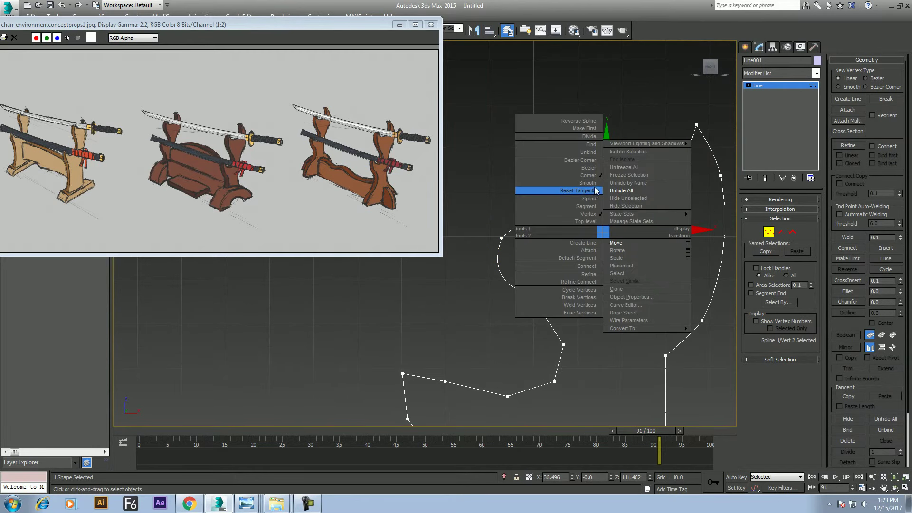
{"action": "left_click", "coordinate": [596, 191]}
Move one vertex up and left, then delete two unneeded lower vertices
{"action": "middle_click_drag", "start_coordinate": [598, 289], "coordinate": [616, 220]}
{"action": "left_click", "coordinate": [580, 276]}
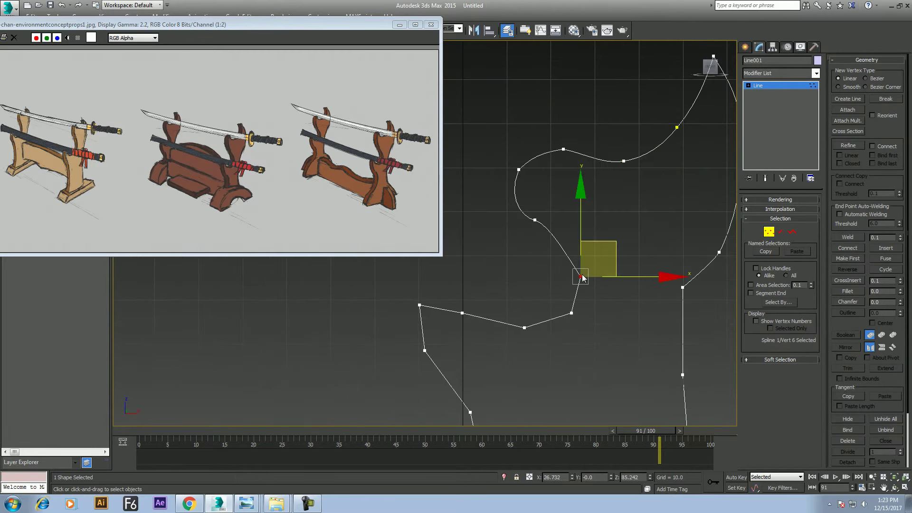
{"action": "left_click_drag", "start_coordinate": [583, 278], "coordinate": [577, 264]}
{"action": "middle_click_drag", "start_coordinate": [583, 323], "coordinate": [600, 286]}
{"action": "left_click_drag", "start_coordinate": [610, 258], "coordinate": [514, 326]}
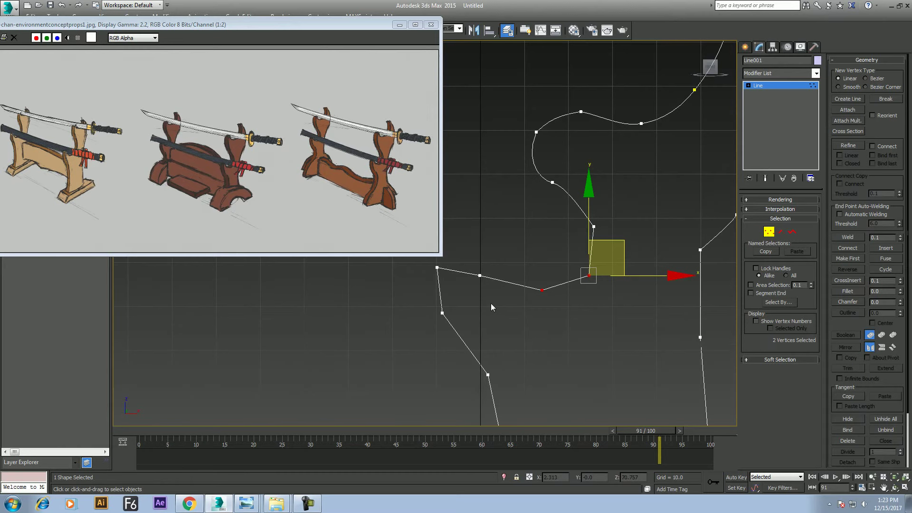
{"action": "key", "text": "Delete"}
Make the turning vertex Bezier with a downward tangent and bend the outline up at vertex 7
{"action": "middle_click_drag", "start_coordinate": [581, 260], "coordinate": [608, 254]}
{"action": "left_click_drag", "start_coordinate": [641, 201], "coordinate": [591, 272]}
{"action": "right_click", "coordinate": [572, 206]}
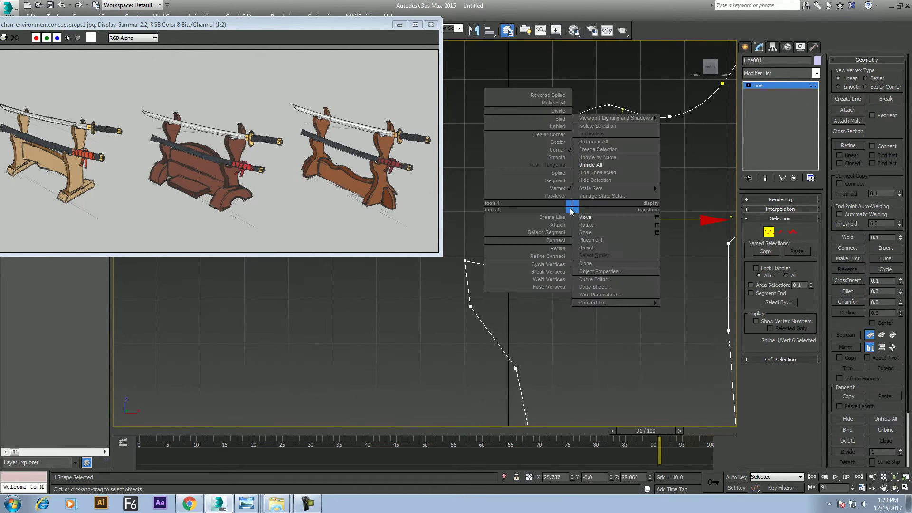
{"action": "left_click", "coordinate": [563, 143]}
{"action": "mouse_move", "coordinate": [584, 236]}
{"action": "left_mouse_down"}
{"action": "mouse_move", "coordinate": [602, 295]}
{"action": "mouse_move", "coordinate": [623, 292]}
{"action": "left_mouse_up"}
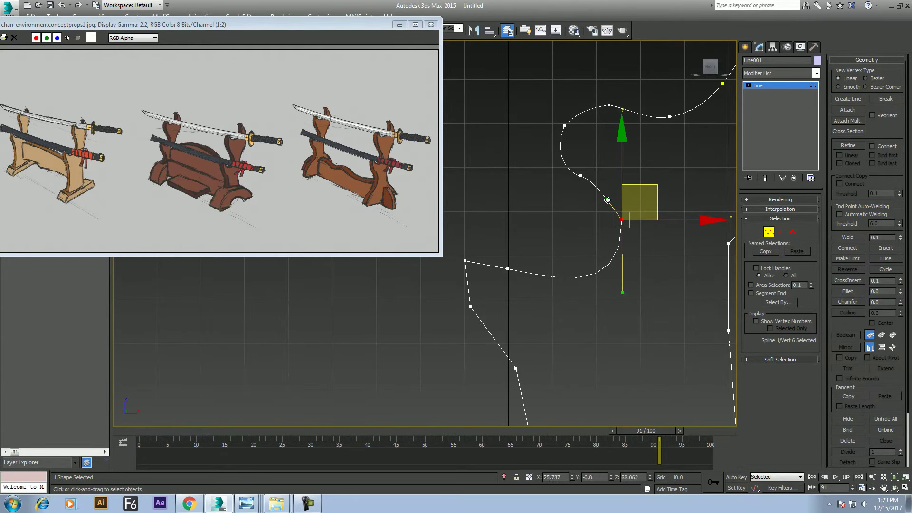
{"action": "left_click_drag", "start_coordinate": [590, 157], "coordinate": [580, 180]}
{"action": "middle_click_drag", "start_coordinate": [597, 192], "coordinate": [614, 222]}
{"action": "left_click_drag", "start_coordinate": [611, 214], "coordinate": [612, 222]}
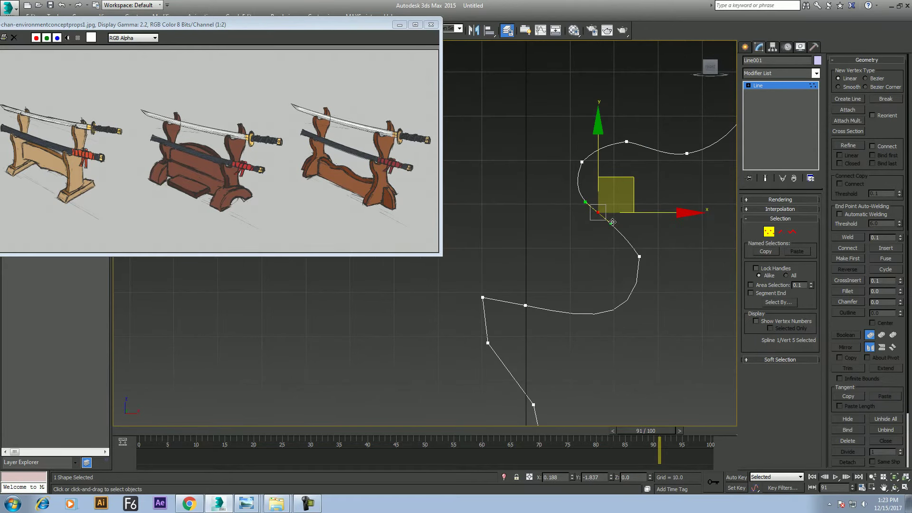
{"action": "middle_click_drag", "start_coordinate": [612, 222], "coordinate": [650, 134]}
{"action": "left_click", "coordinate": [564, 219]}
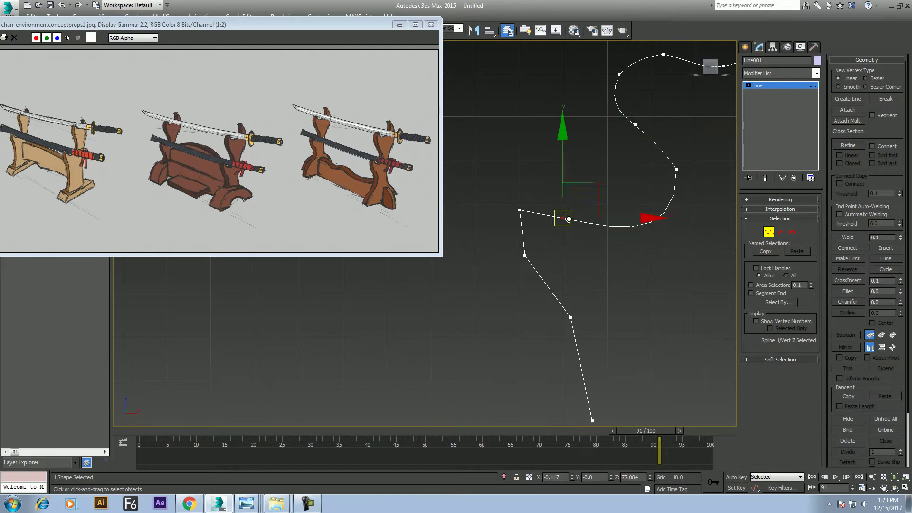
{"action": "left_click_drag", "start_coordinate": [565, 218], "coordinate": [567, 207]}
Make vertex 8 smooth, then change vertex 9's curve type and nudge it down-left
{"action": "left_click_drag", "start_coordinate": [465, 183], "coordinate": [529, 225]}
{"action": "right_click", "coordinate": [504, 199]}
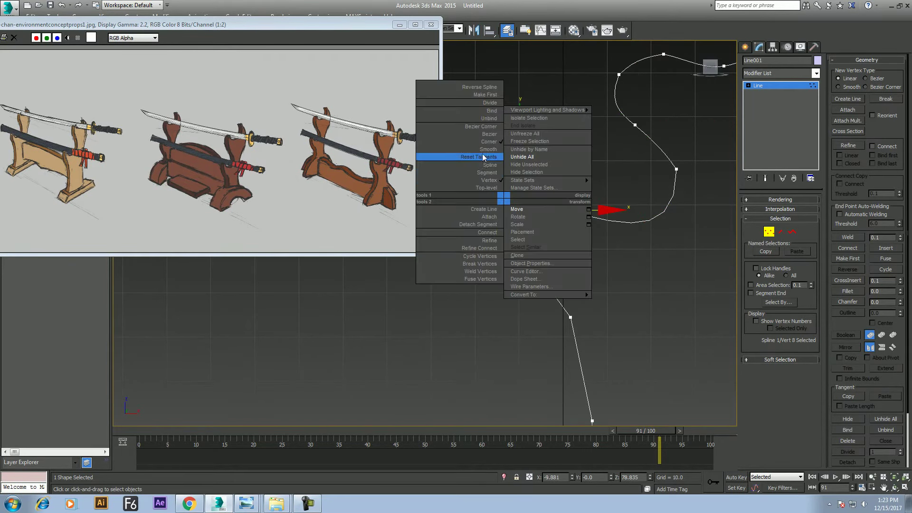
{"action": "left_click", "coordinate": [483, 152]}
{"action": "left_click", "coordinate": [525, 256]}
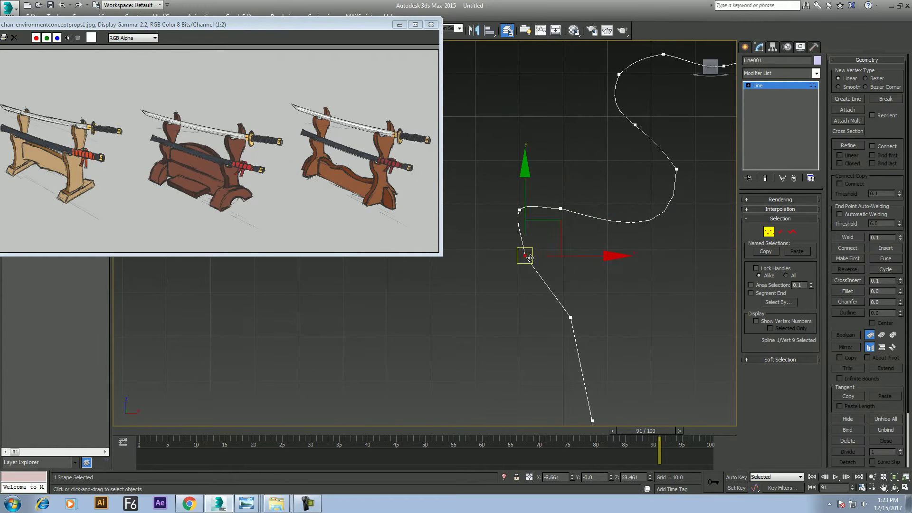
{"action": "right_click", "coordinate": [554, 223]}
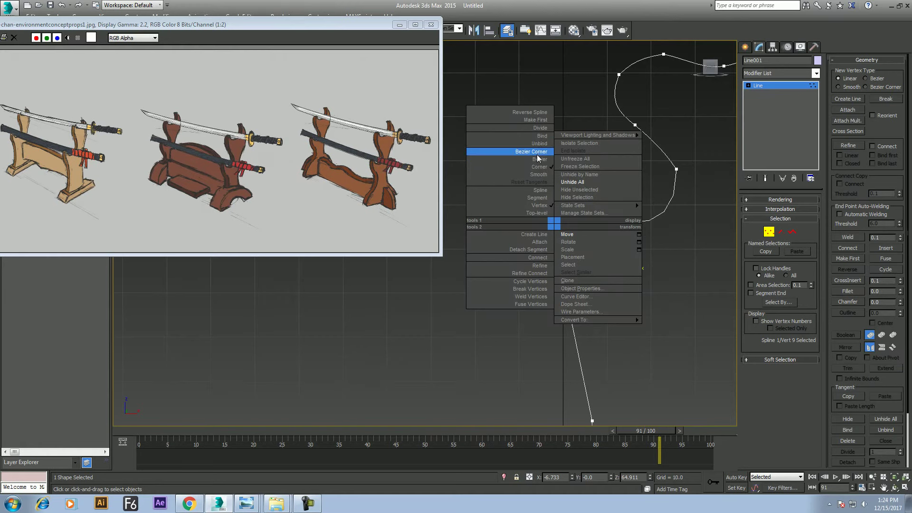
{"action": "middle_click_drag", "start_coordinate": [616, 344], "coordinate": [642, 301]}
{"action": "right_click", "coordinate": [589, 231]}
{"action": "left_click", "coordinate": [575, 190]}
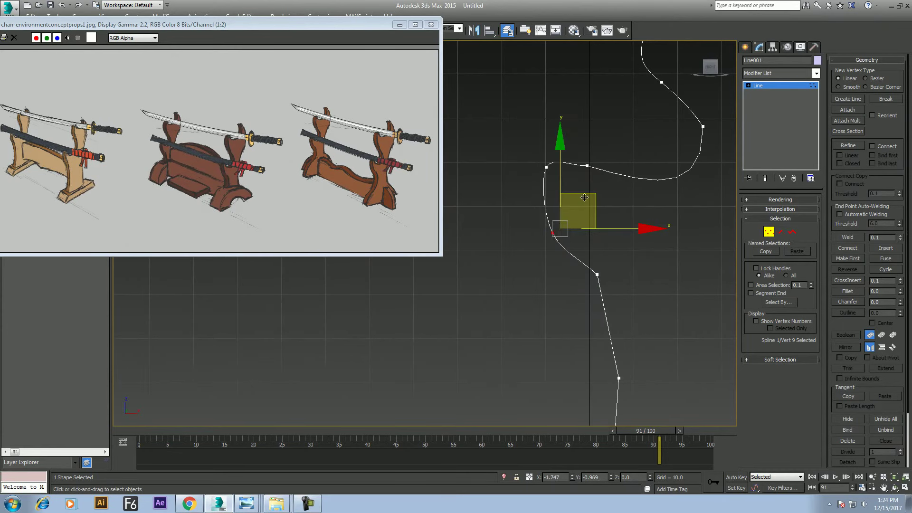
{"action": "left_click_drag", "start_coordinate": [592, 193], "coordinate": [584, 197]}
Move vertex 10 up and right, convert it to Bezier, and smooth its tangent
{"action": "mouse_move", "coordinate": [592, 279]}
{"action": "middle_mouse_down"}
{"action": "mouse_move", "coordinate": [560, 212]}
{"action": "mouse_move", "coordinate": [547, 229]}
{"action": "middle_mouse_up"}
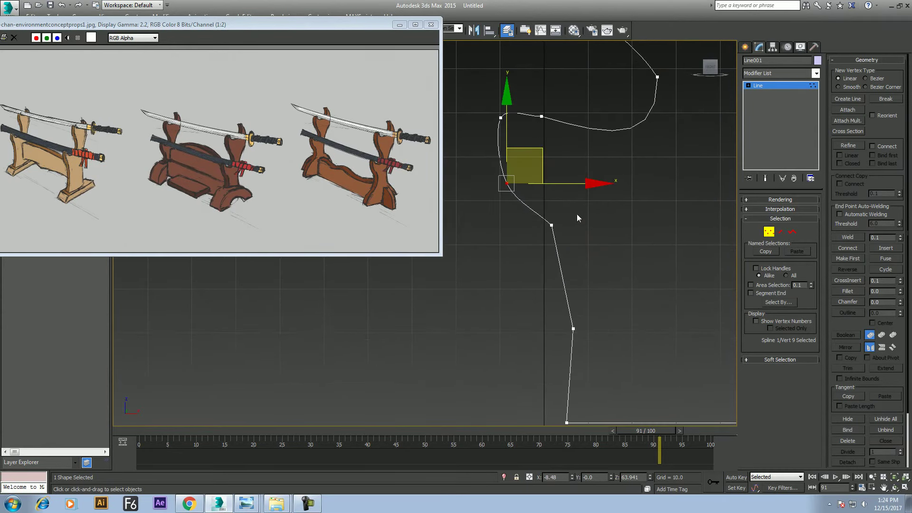
{"action": "left_click", "coordinate": [551, 224]}
{"action": "left_click_drag", "start_coordinate": [581, 192], "coordinate": [595, 178]}
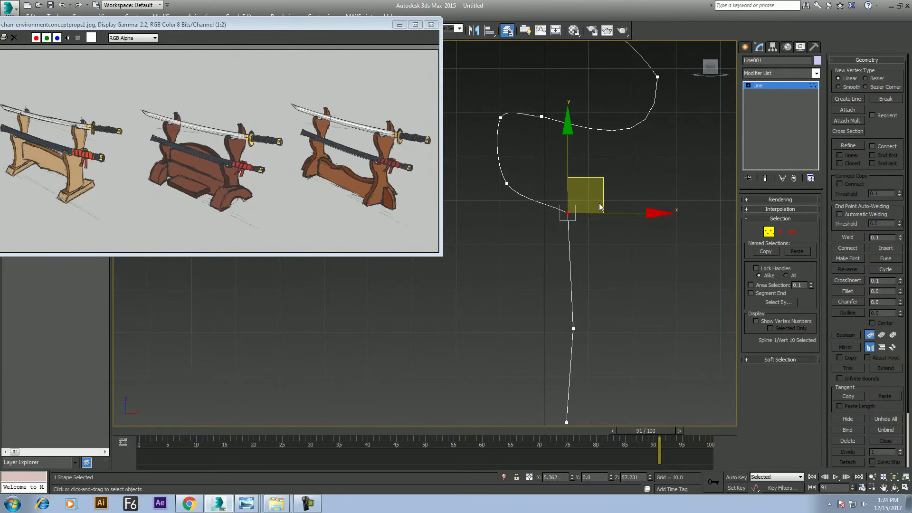
{"action": "right_click", "coordinate": [582, 202]}
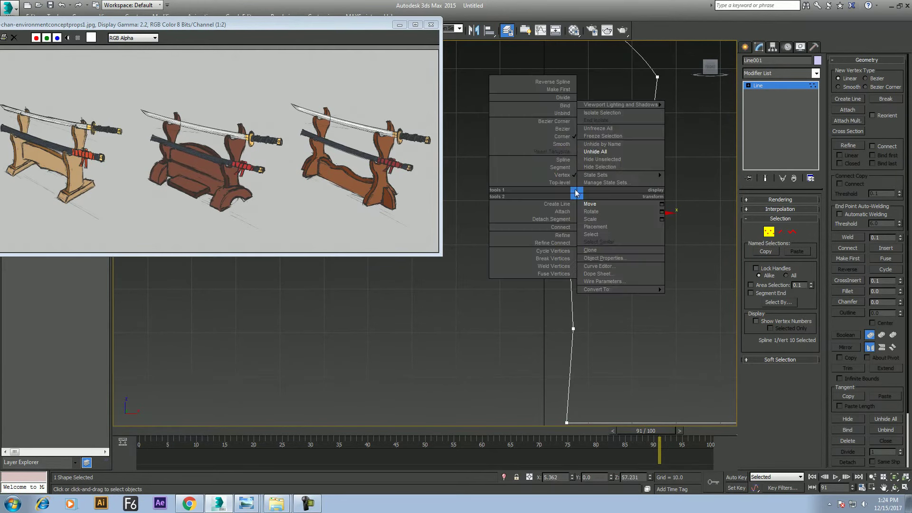
{"action": "left_click", "coordinate": [564, 133]}
{"action": "mouse_move", "coordinate": [601, 229]}
{"action": "left_mouse_down"}
{"action": "mouse_move", "coordinate": [588, 243]}
{"action": "mouse_move", "coordinate": [587, 229]}
{"action": "left_mouse_up"}
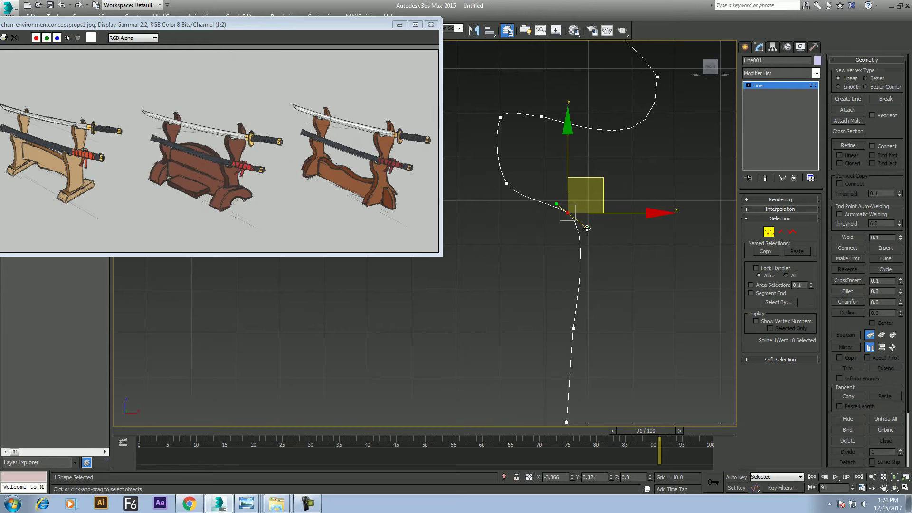
Raise the lower-left vertex up the left side, make vertex 10 smooth, and hide the reference image
{"action": "mouse_move", "coordinate": [633, 148]}
{"action": "middle_mouse_down"}
{"action": "mouse_move", "coordinate": [625, 237]}
{"action": "mouse_move", "coordinate": [549, 287]}
{"action": "middle_mouse_up"}
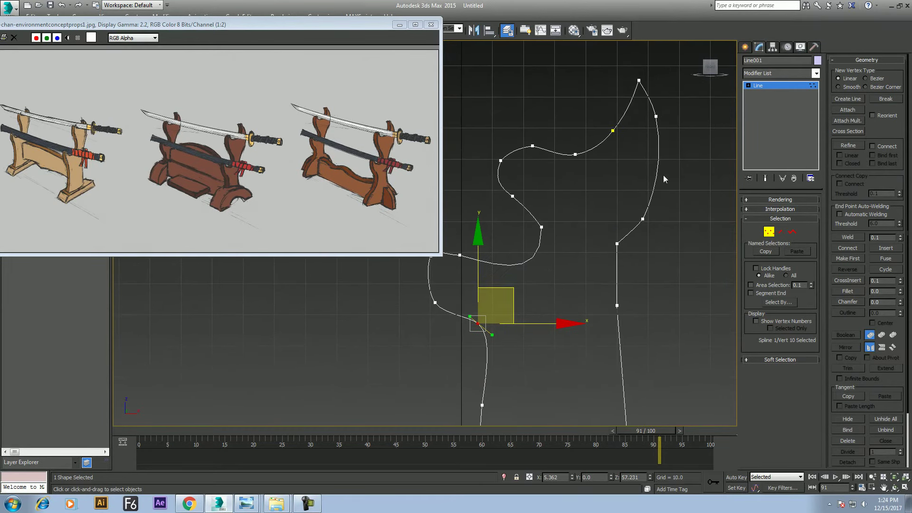
{"action": "left_click_drag", "start_coordinate": [593, 290], "coordinate": [592, 290]}
{"action": "middle_click_drag", "start_coordinate": [592, 291], "coordinate": [577, 260]}
{"action": "middle_click_drag", "start_coordinate": [628, 202], "coordinate": [654, 325]}
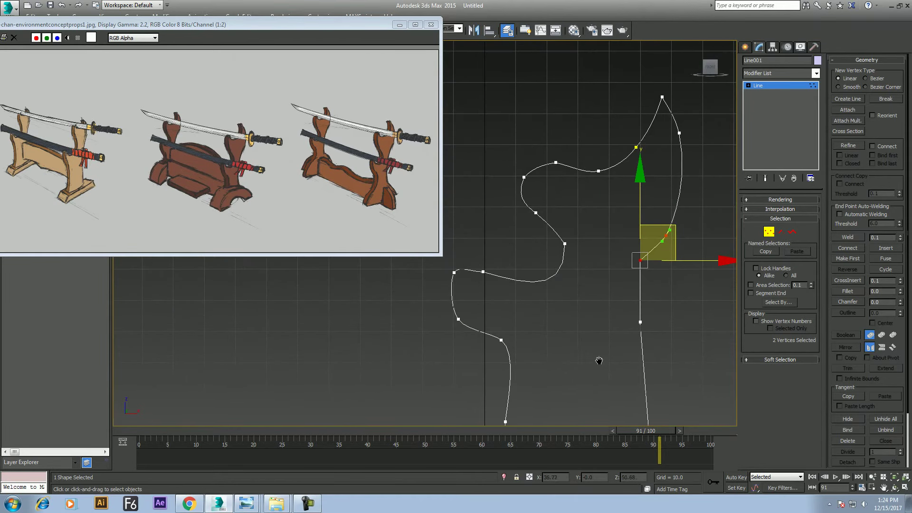
{"action": "middle_click_drag", "start_coordinate": [597, 361], "coordinate": [589, 329]}
{"action": "left_click", "coordinate": [530, 268]}
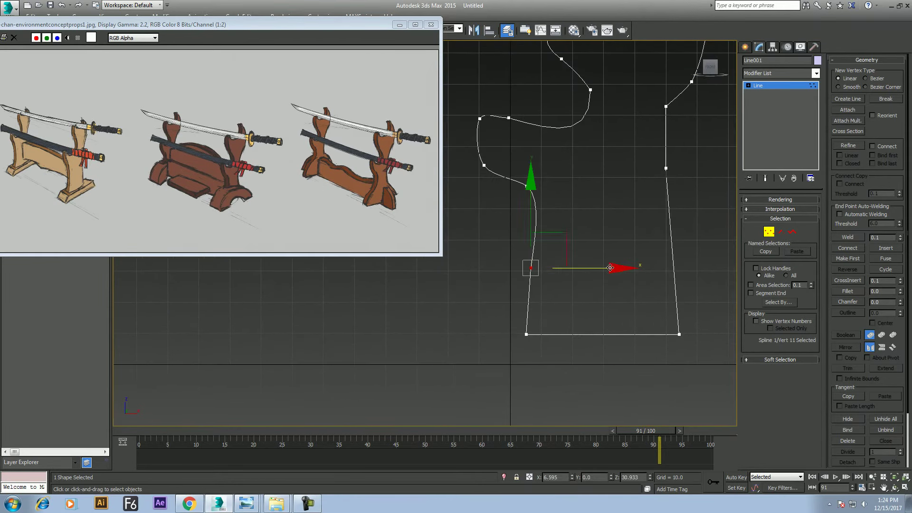
{"action": "left_click_drag", "start_coordinate": [565, 234], "coordinate": [563, 179]}
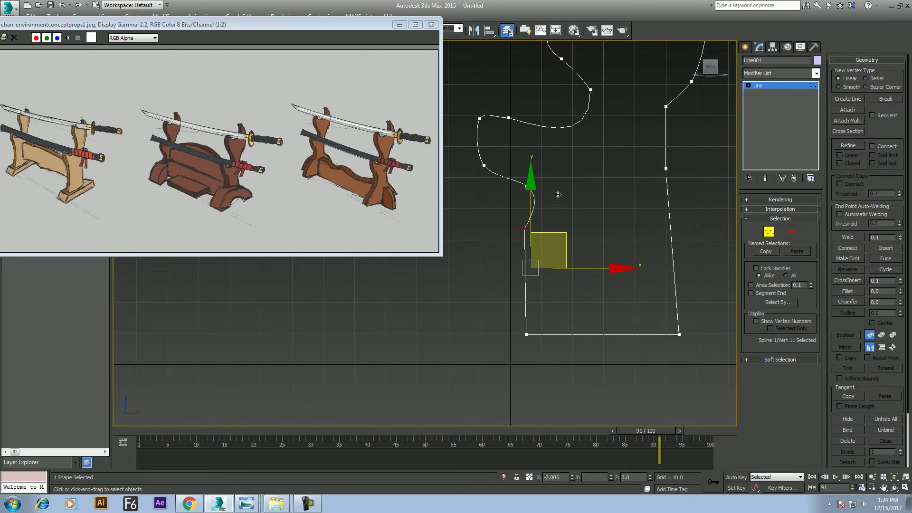
{"action": "left_click", "coordinate": [527, 186]}
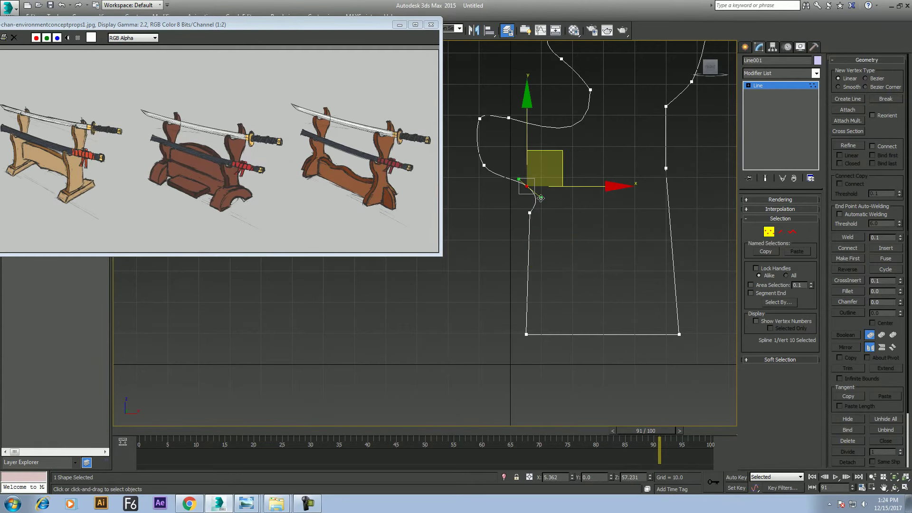
{"action": "right_click", "coordinate": [529, 171]}
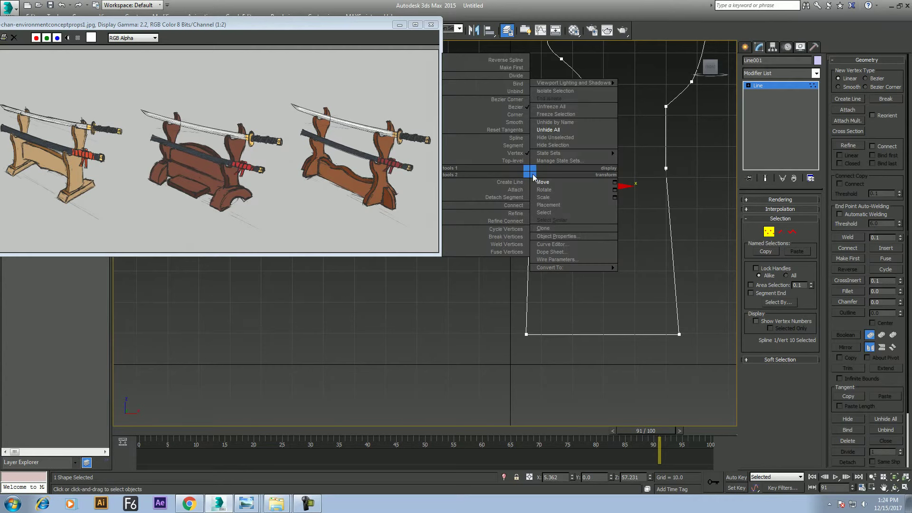
{"action": "left_click", "coordinate": [517, 123]}
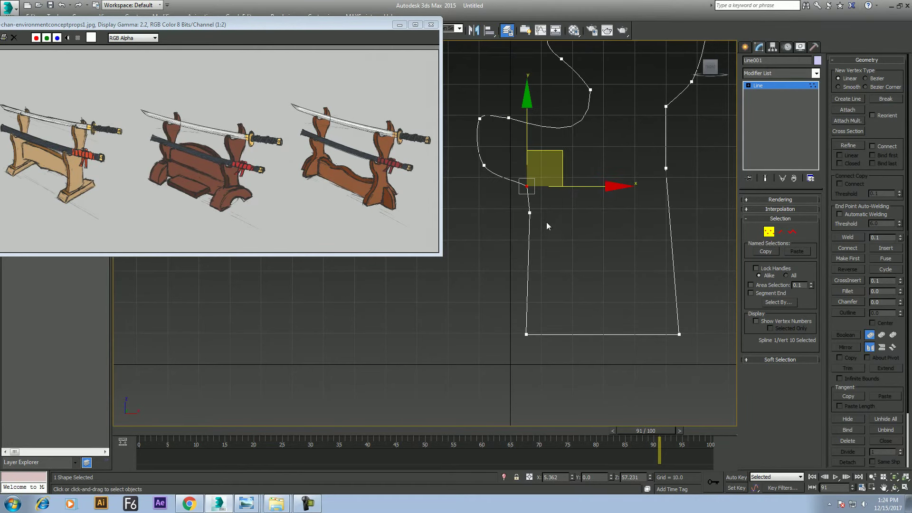
{"action": "middle_click_drag", "start_coordinate": [547, 226], "coordinate": [582, 305]}
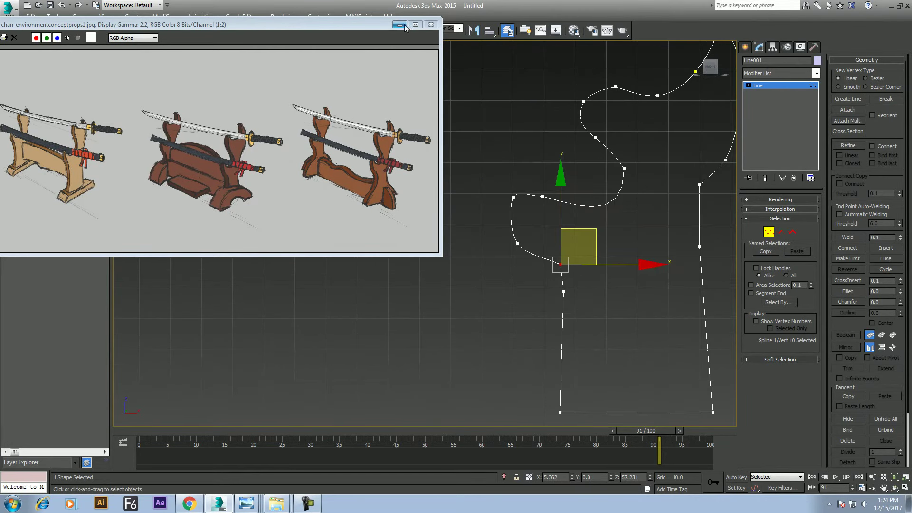
{"action": "left_click", "coordinate": [404, 27]}
Switch to Perspective view and orbit to look down on the spline
{"action": "middle_click_drag", "start_coordinate": [598, 256], "coordinate": [484, 251]}
{"action": "key", "text": "p"}
{"action": "scroll", "coordinate": [515, 245], "scroll_direction": "down", "scroll_amount": 5}
{"action": "left_click_drag", "start_coordinate": [456, 247], "coordinate": [472, 295]}
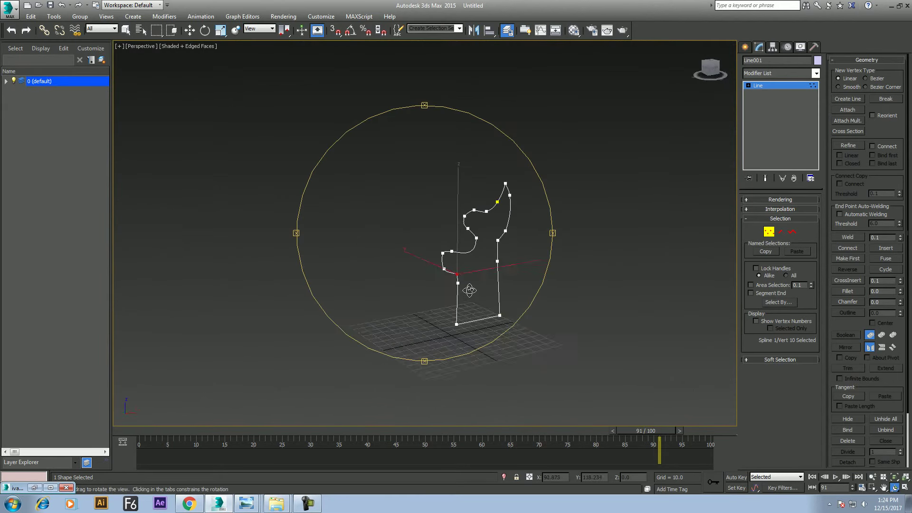
{"action": "right_click", "coordinate": [472, 296]}
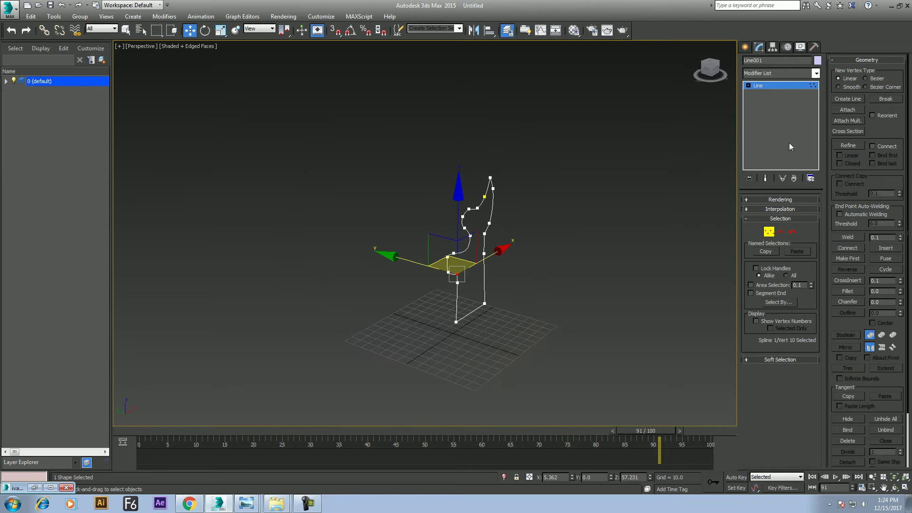
Add an Extrude modifier to Line001 with Amount 7.0
{"action": "key", "text": "1"}
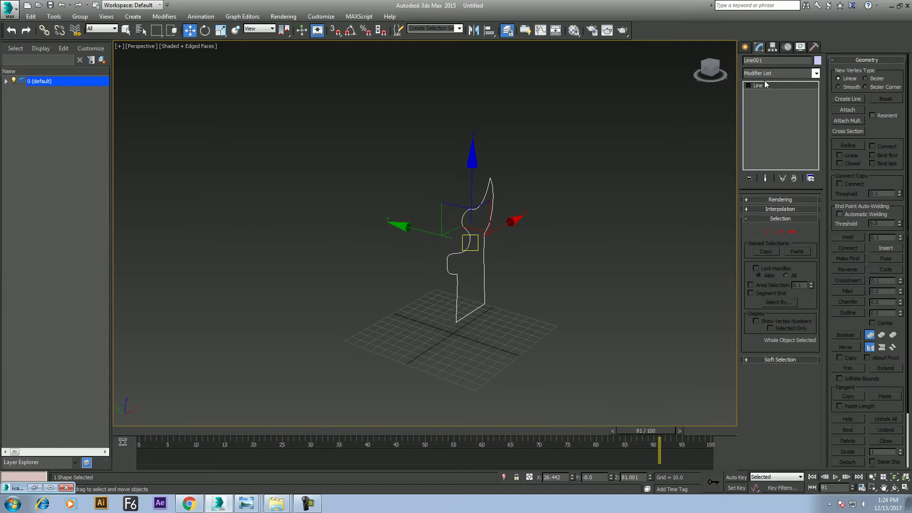
{"action": "left_click", "coordinate": [773, 73]}
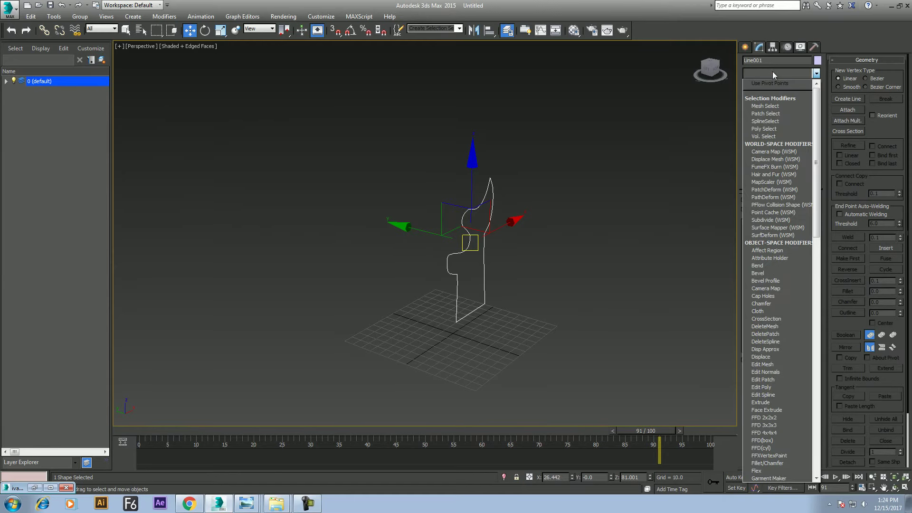
{"action": "key", "text": "e"}
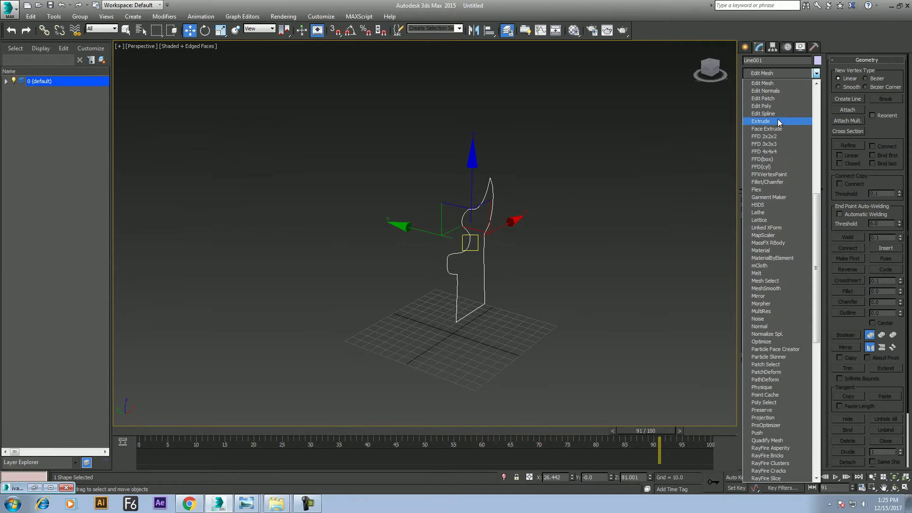
{"action": "left_click", "coordinate": [779, 122]}
{"action": "left_click_drag", "start_coordinate": [806, 214], "coordinate": [799, 204]}
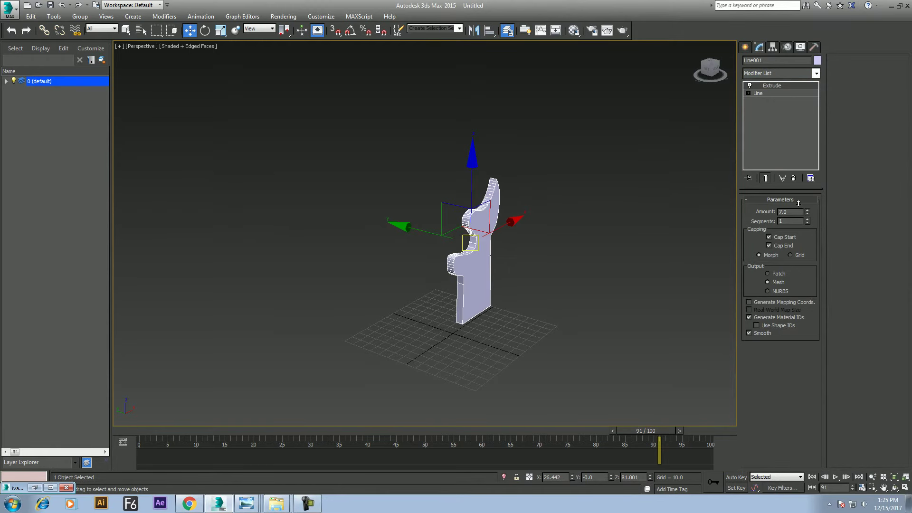
Shift-drag a clone of the extruded side piece to the right
{"action": "middle_click_drag", "start_coordinate": [523, 276], "coordinate": [546, 293]}
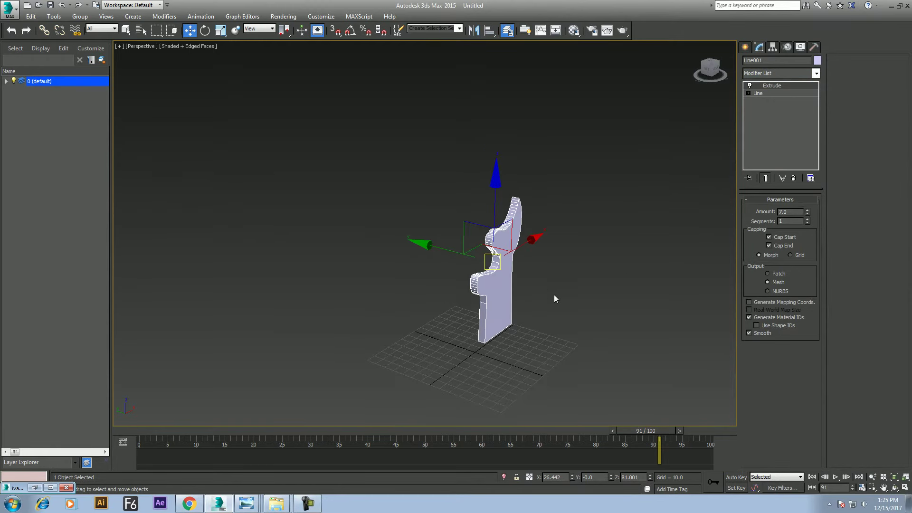
{"action": "scroll", "coordinate": [584, 304], "scroll_direction": "up", "scroll_amount": 4}
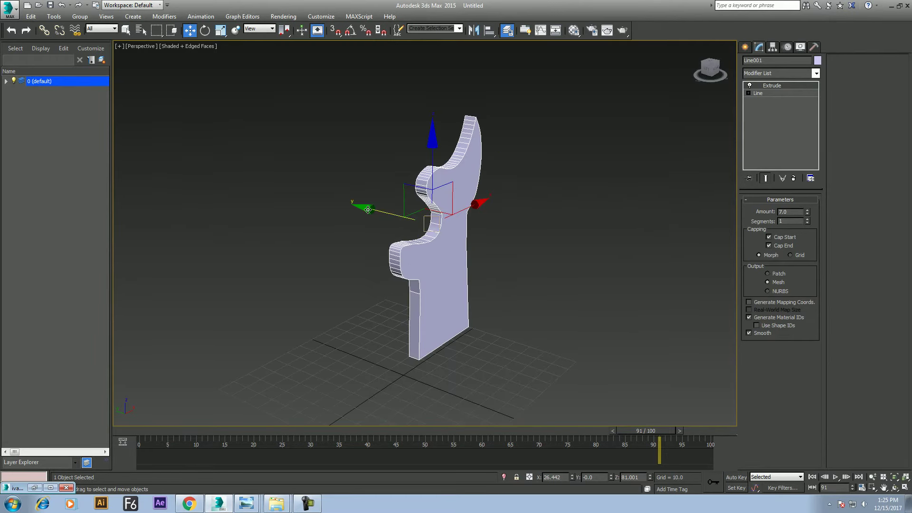
{"action": "left_click_drag", "start_coordinate": [368, 209], "coordinate": [577, 291], "text": "shift"}
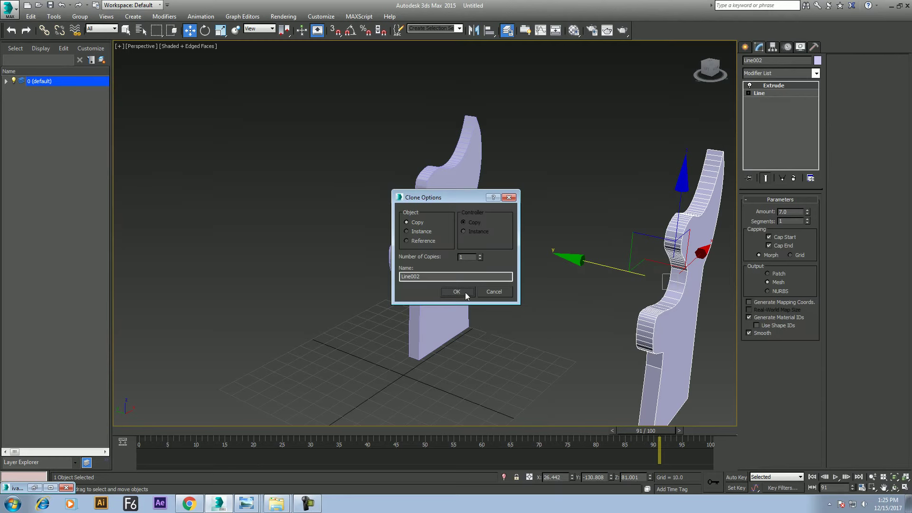
Create the Line002 copy and convert all its outline vertices to Corner
{"action": "left_click", "coordinate": [466, 292]}
{"action": "left_click", "coordinate": [750, 86]}
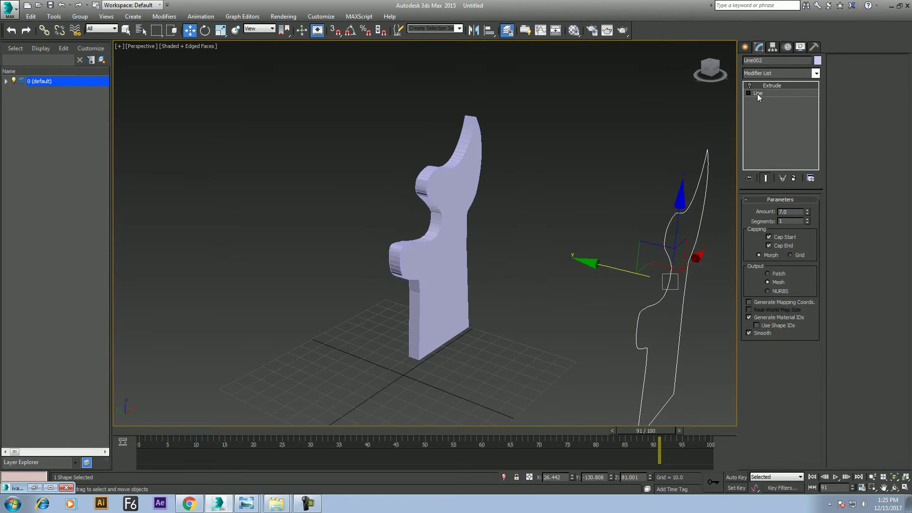
{"action": "left_click", "coordinate": [748, 93]}
{"action": "middle_click_drag", "start_coordinate": [721, 305], "coordinate": [545, 218]}
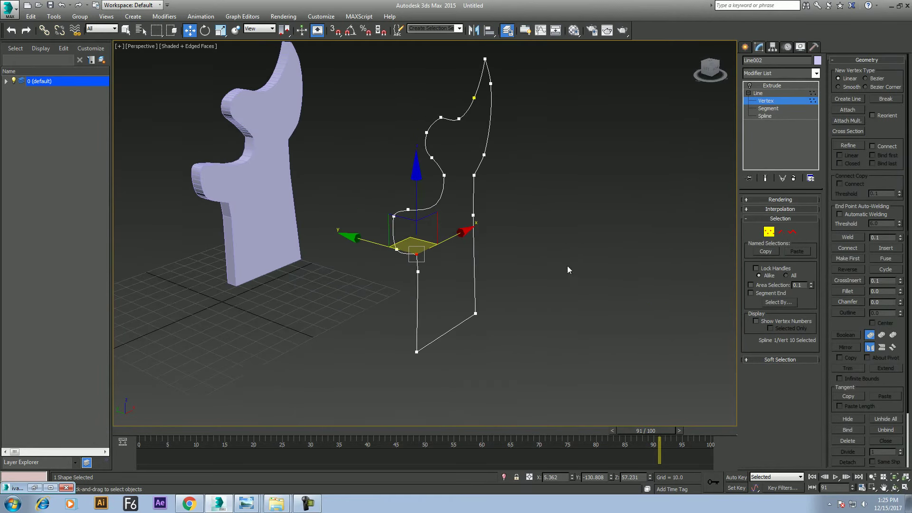
{"action": "middle_click_drag", "start_coordinate": [583, 314], "coordinate": [583, 351]}
{"action": "key", "text": "ctrl+a"}
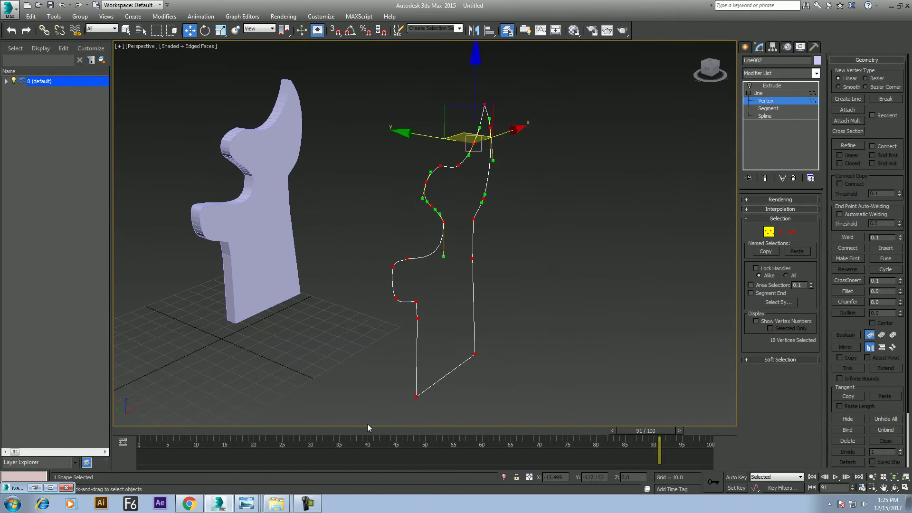
{"action": "right_click", "coordinate": [433, 190]}
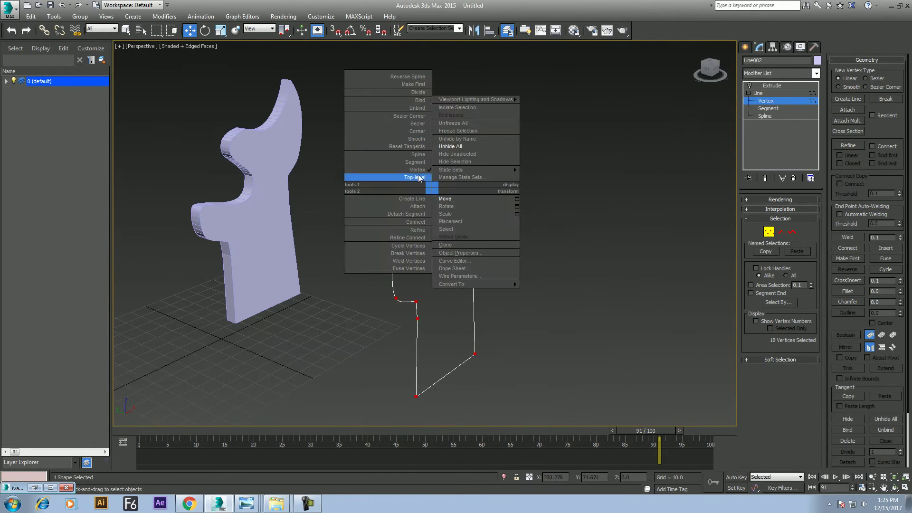
{"action": "left_click", "coordinate": [417, 133]}
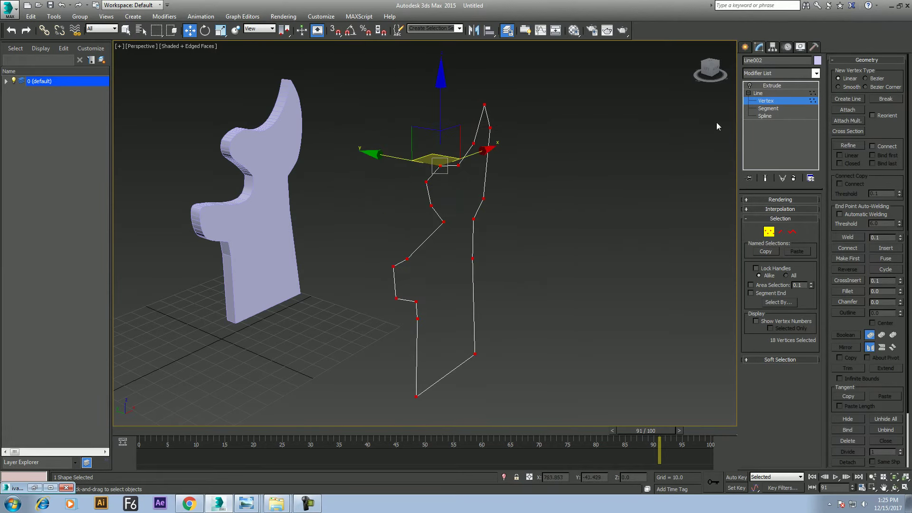
{"action": "left_click", "coordinate": [756, 85]}
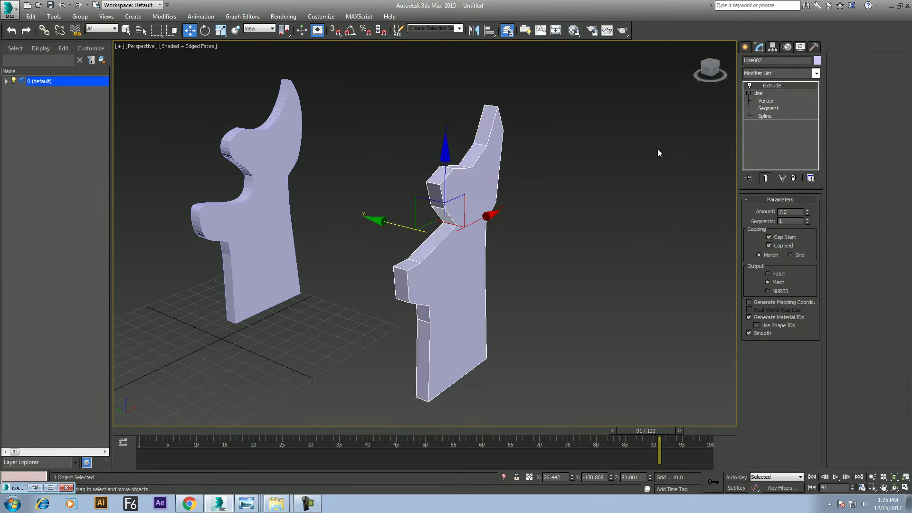
Compare the curved left side with the angular right side by selecting each
{"action": "middle_click_drag", "start_coordinate": [520, 231], "coordinate": [532, 235]}
{"action": "left_click", "coordinate": [264, 196]}
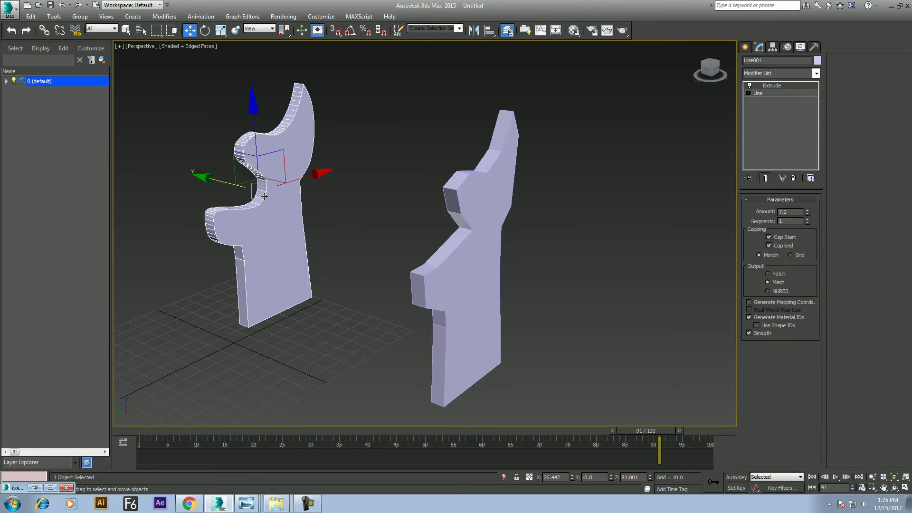
{"action": "left_click", "coordinate": [474, 222]}
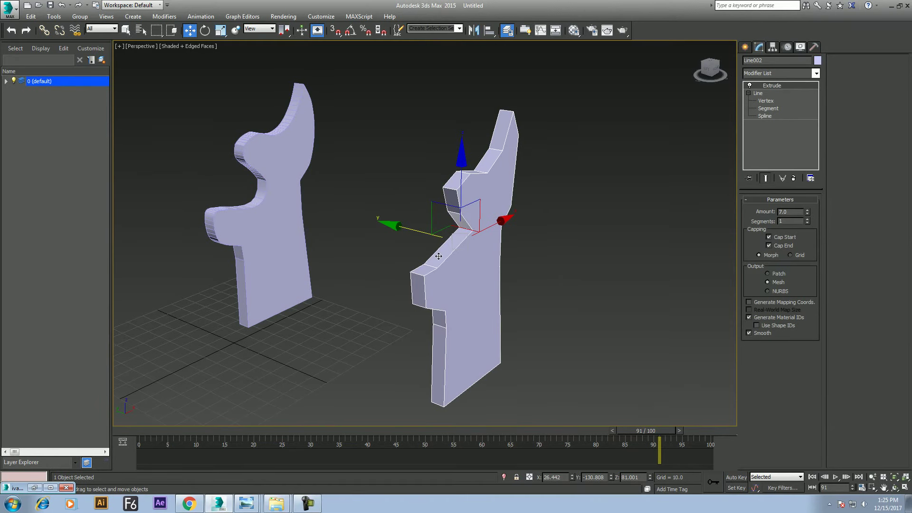
{"action": "left_click", "coordinate": [270, 167]}
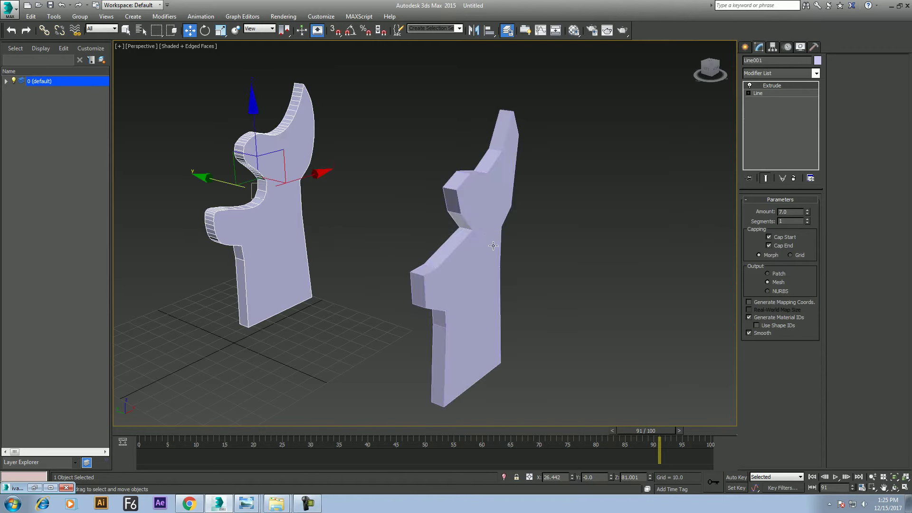
{"action": "left_click", "coordinate": [462, 233]}
{"action": "mouse_move", "coordinate": [450, 257]}
{"action": "middle_mouse_down"}
{"action": "mouse_move", "coordinate": [434, 249]}
{"action": "mouse_move", "coordinate": [450, 252]}
{"action": "middle_mouse_up"}
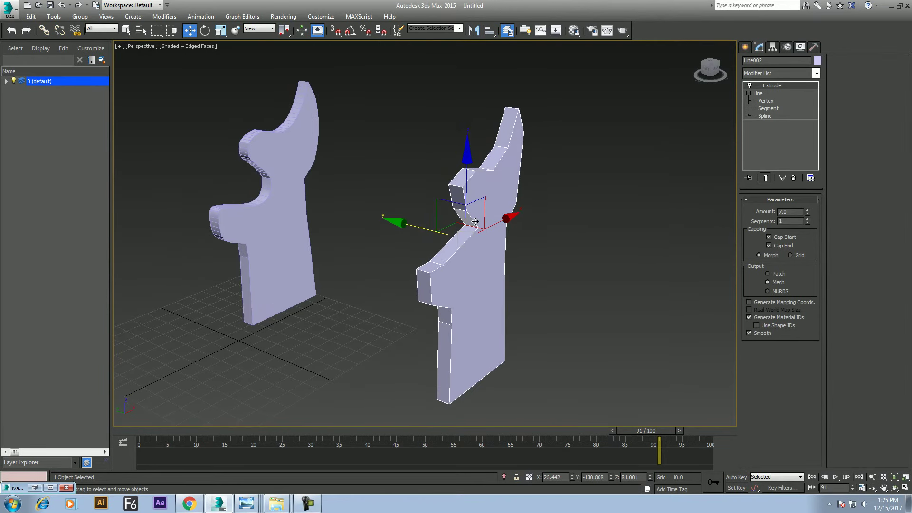
Shift-drag a copy of the curved side piece along Y
{"action": "mouse_move", "coordinate": [470, 230]}
{"action": "middle_mouse_down"}
{"action": "mouse_move", "coordinate": [532, 232]}
{"action": "mouse_move", "coordinate": [655, 262]}
{"action": "middle_mouse_up"}
{"action": "left_click", "coordinate": [442, 242]}
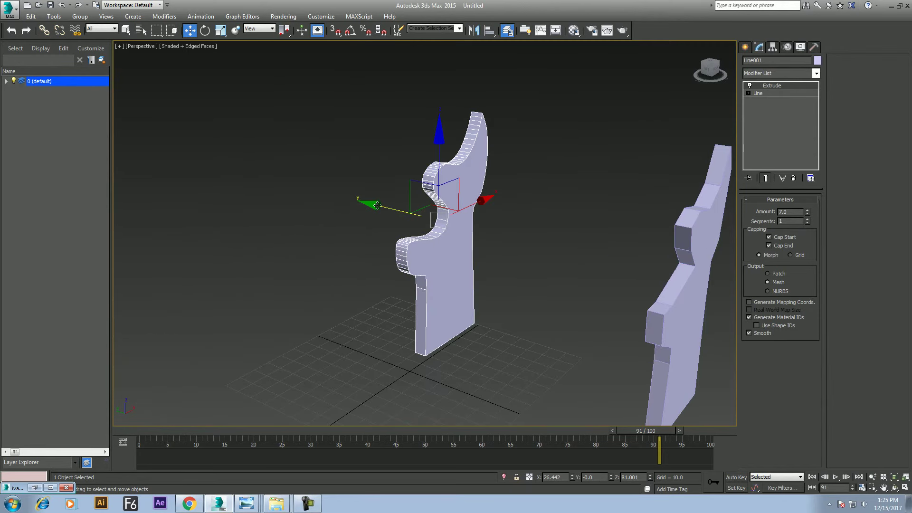
{"action": "left_click_drag", "start_coordinate": [377, 205], "coordinate": [231, 162], "text": "shift"}
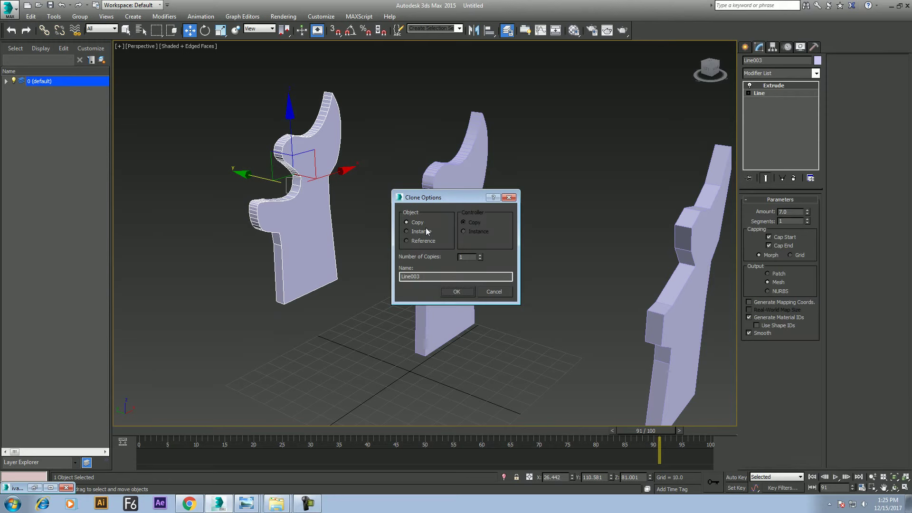
Create the Line003 copy and view both curved sides selected in the Left view
{"action": "left_click", "coordinate": [465, 292]}
{"action": "left_click", "coordinate": [745, 46]}
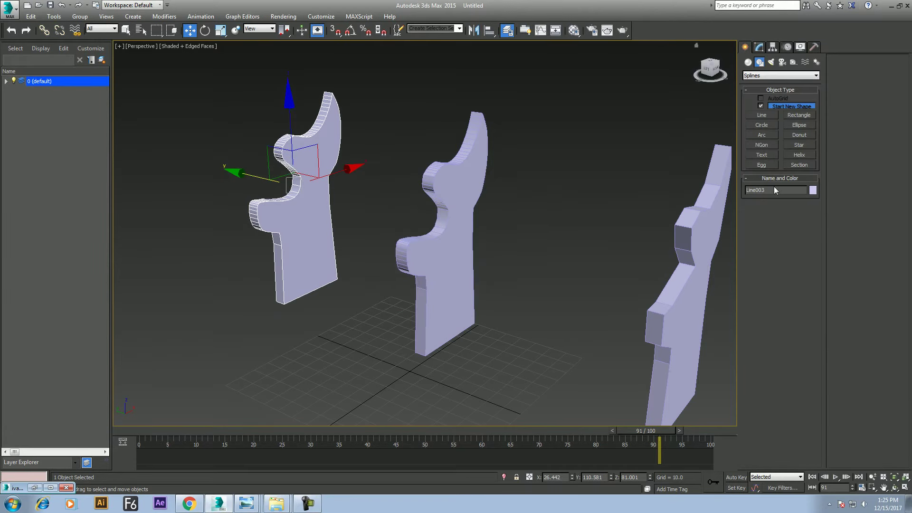
{"action": "middle_click_drag", "start_coordinate": [520, 146], "coordinate": [462, 201]}
{"action": "left_click", "coordinate": [454, 241], "text": "ctrl"}
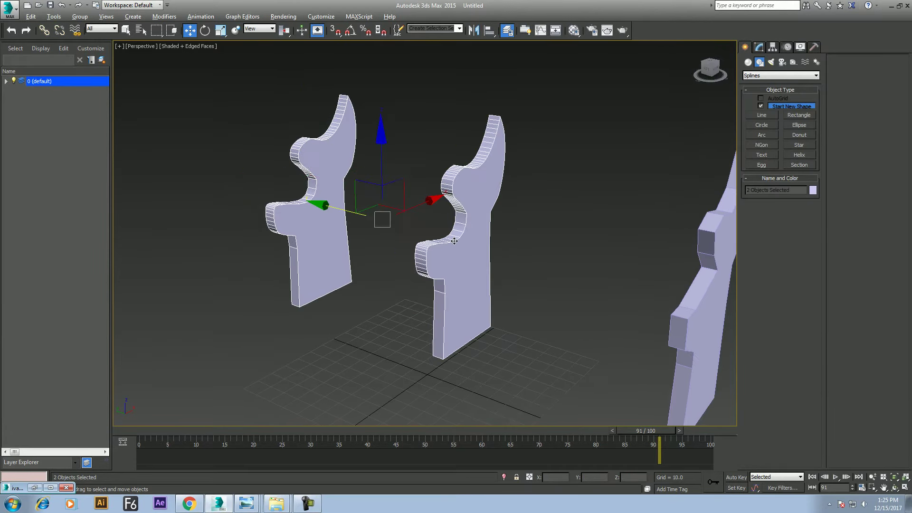
{"action": "mouse_move", "coordinate": [454, 240]}
{"action": "middle_mouse_down", "text": "alt"}
{"action": "mouse_move", "coordinate": [494, 248]}
{"action": "mouse_move", "coordinate": [506, 328]}
{"action": "middle_mouse_up", "text": "alt"}
{"action": "key", "text": "l"}
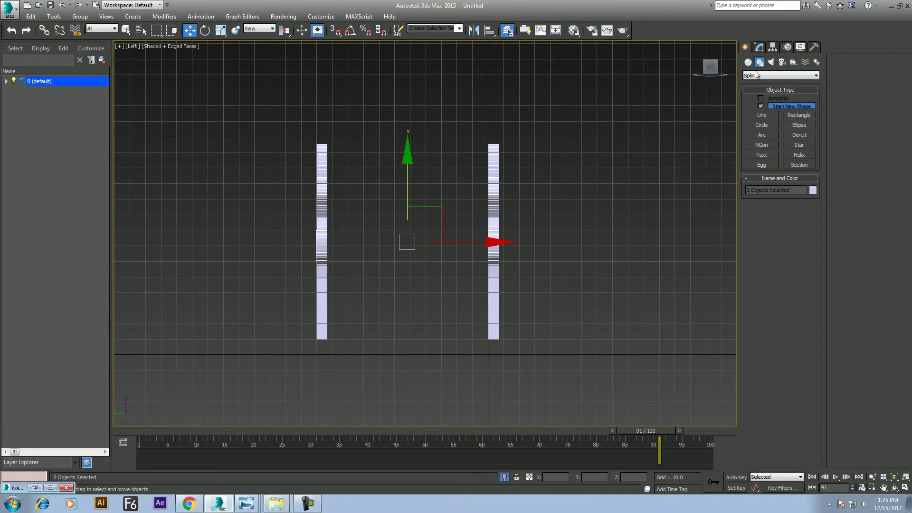
Activate the Line spline drawing tool
{"action": "left_click", "coordinate": [761, 115]}
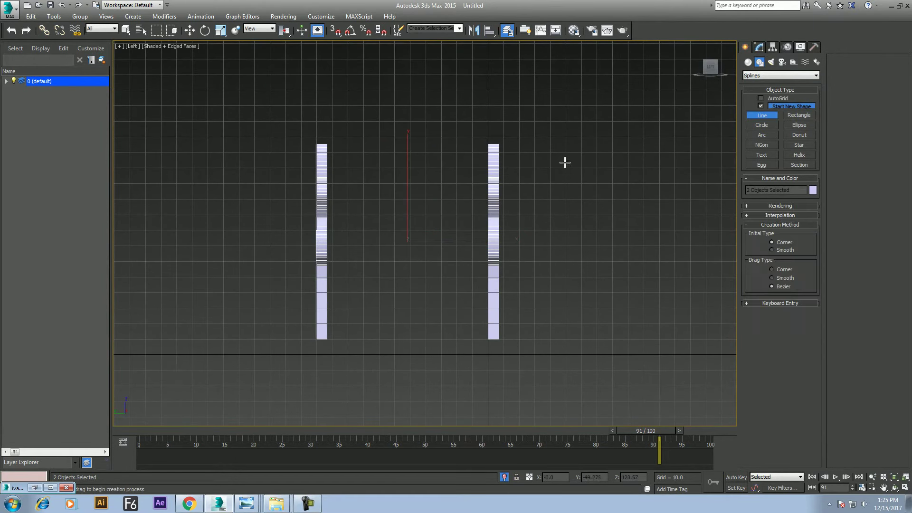
{"action": "left_click", "coordinate": [748, 62]}
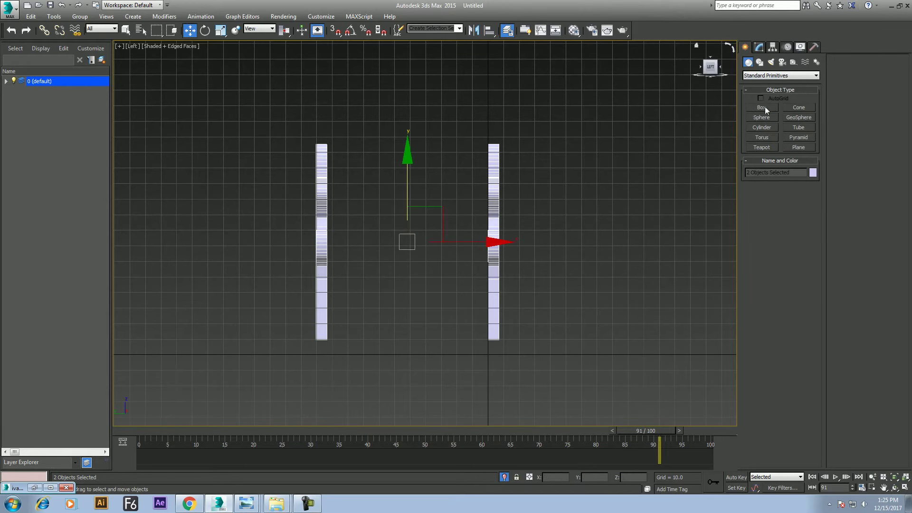
{"action": "left_click", "coordinate": [760, 62]}
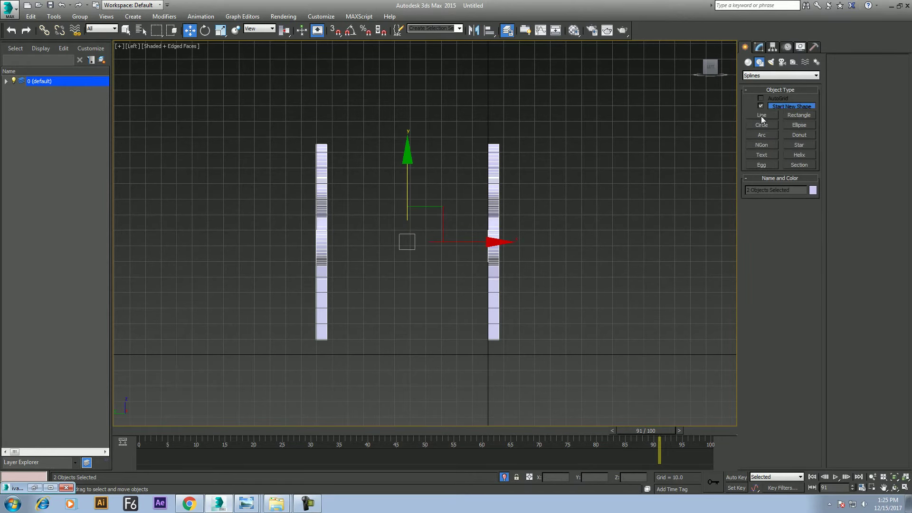
{"action": "left_click", "coordinate": [761, 116]}
Trace the handle's upper half-profile: the widening knob, neck and two small notches
{"action": "middle_click_drag", "start_coordinate": [589, 210], "coordinate": [505, 194]}
{"action": "scroll", "coordinate": [505, 195], "scroll_direction": "up", "scroll_amount": 2}
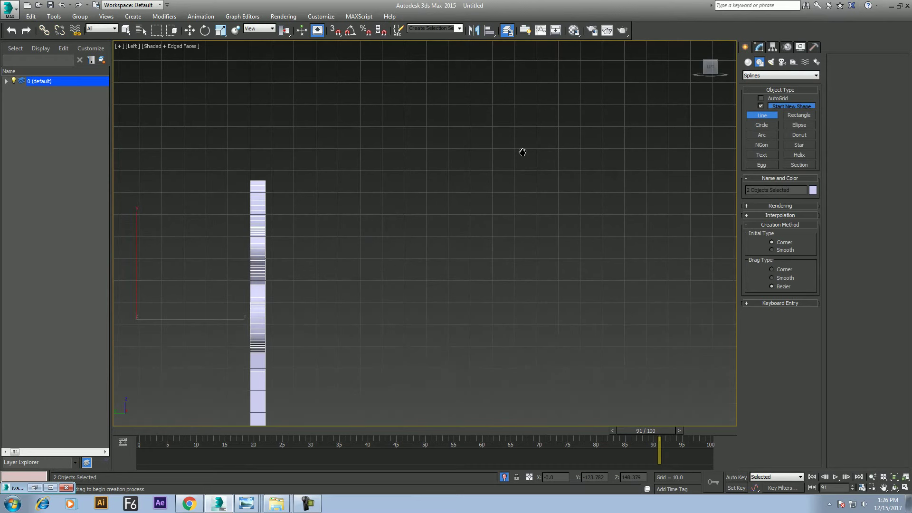
{"action": "left_click", "coordinate": [514, 110]}
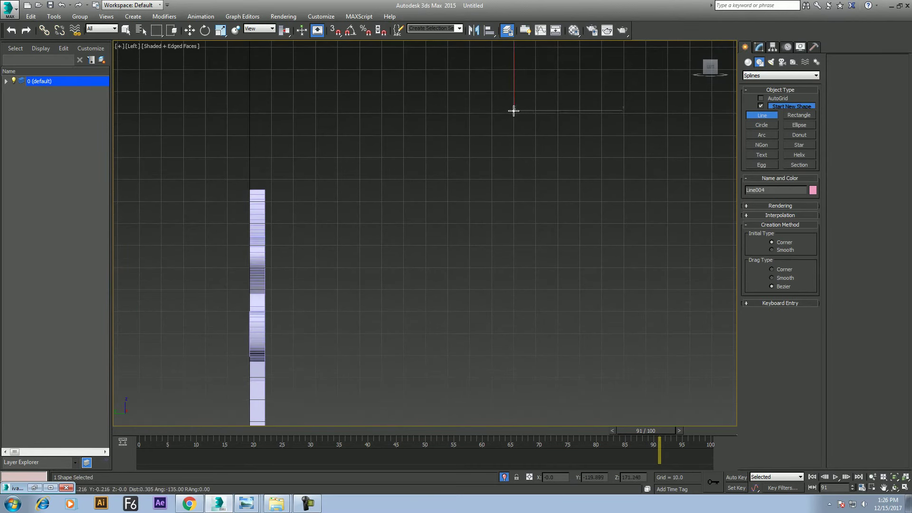
{"action": "left_click", "coordinate": [537, 135]}
{"action": "left_click", "coordinate": [529, 145]}
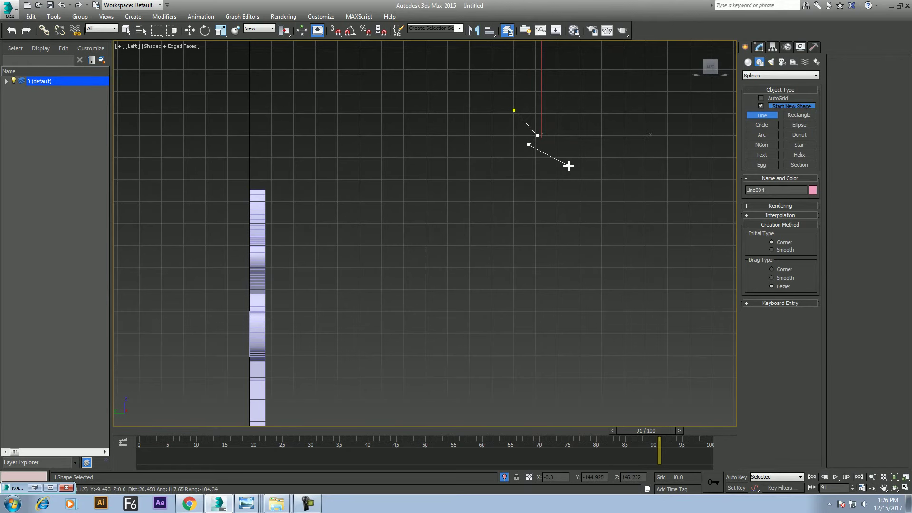
{"action": "left_click", "coordinate": [568, 166]}
{"action": "left_click", "coordinate": [589, 206]}
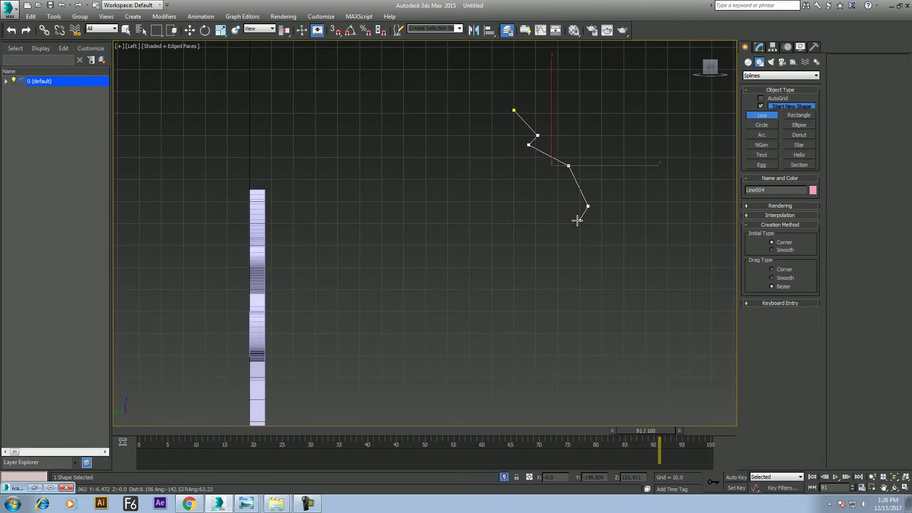
{"action": "left_click", "coordinate": [564, 244]}
{"action": "left_click", "coordinate": [534, 261]}
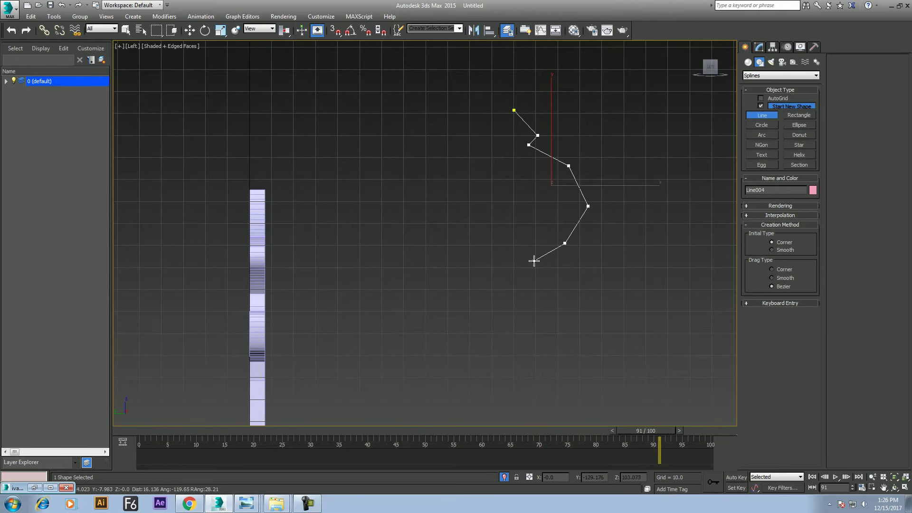
{"action": "left_click", "coordinate": [543, 274]}
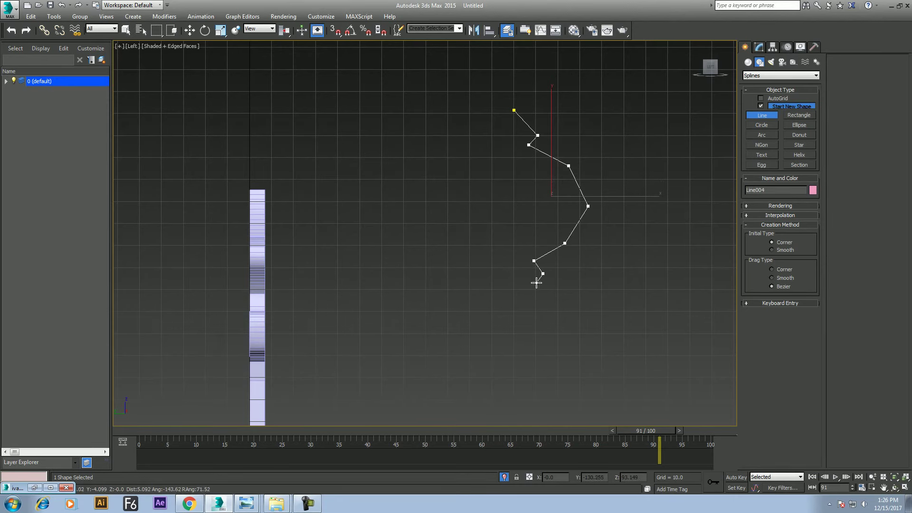
{"action": "left_click", "coordinate": [533, 283]}
Extend the profile down a long shaft to a flared foot and finish Line004
{"action": "middle_click_drag", "start_coordinate": [548, 350], "coordinate": [548, 238]}
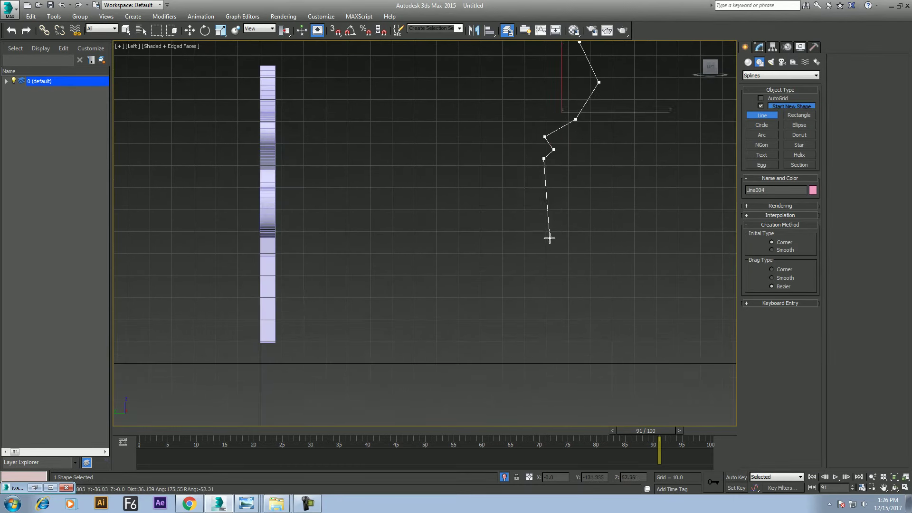
{"action": "left_click", "coordinate": [532, 342]}
{"action": "left_click", "coordinate": [540, 352]}
{"action": "left_click", "coordinate": [531, 363]}
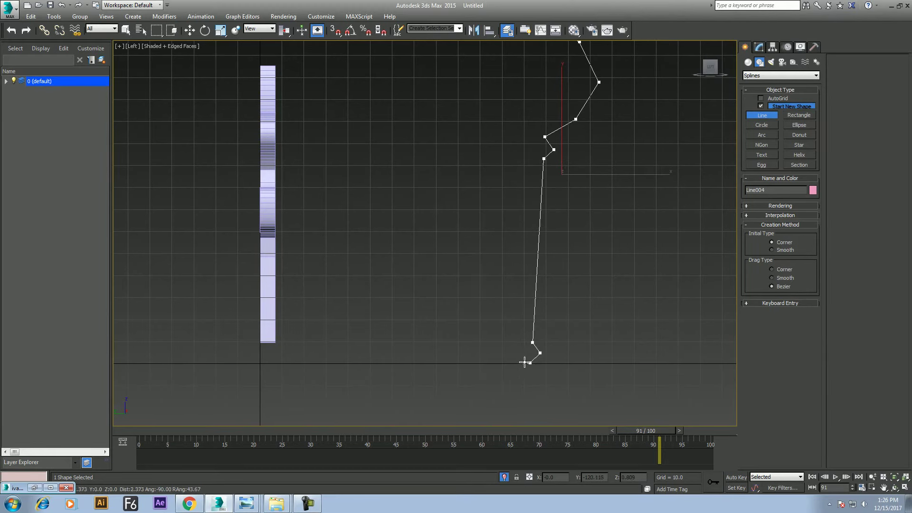
{"action": "right_click", "coordinate": [542, 257]}
{"action": "middle_click_drag", "start_coordinate": [547, 244], "coordinate": [561, 333]}
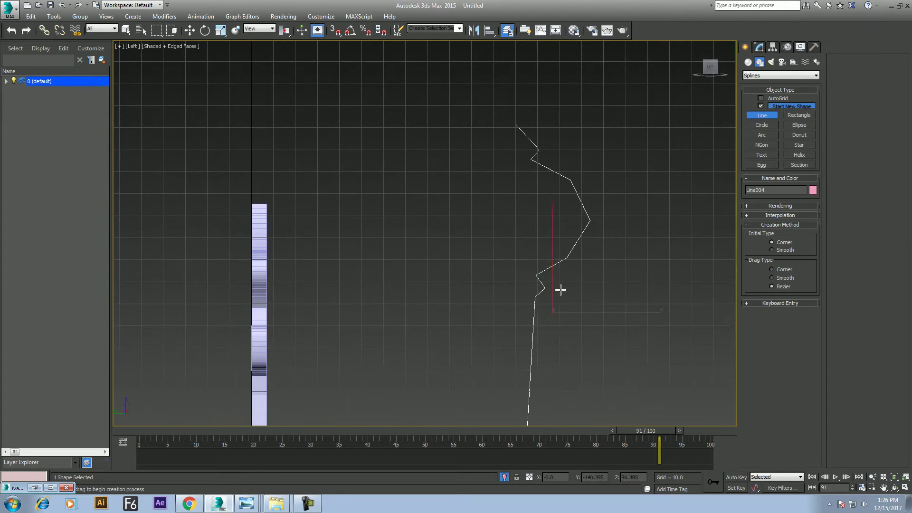
{"action": "key", "text": "w"}
{"action": "left_click", "coordinate": [760, 47]}
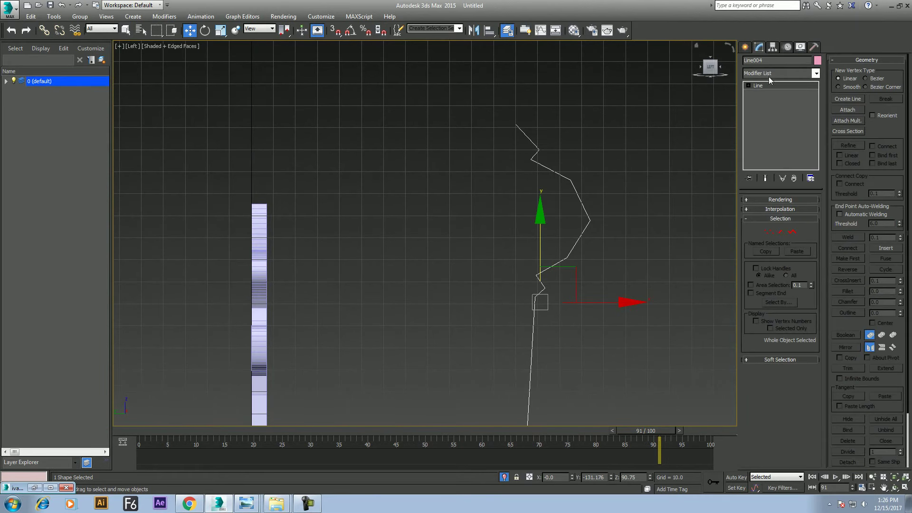
Apply a Lathe modifier to Line004 with Align set to Min
{"action": "left_click", "coordinate": [767, 72]}
{"action": "key", "text": "l"}
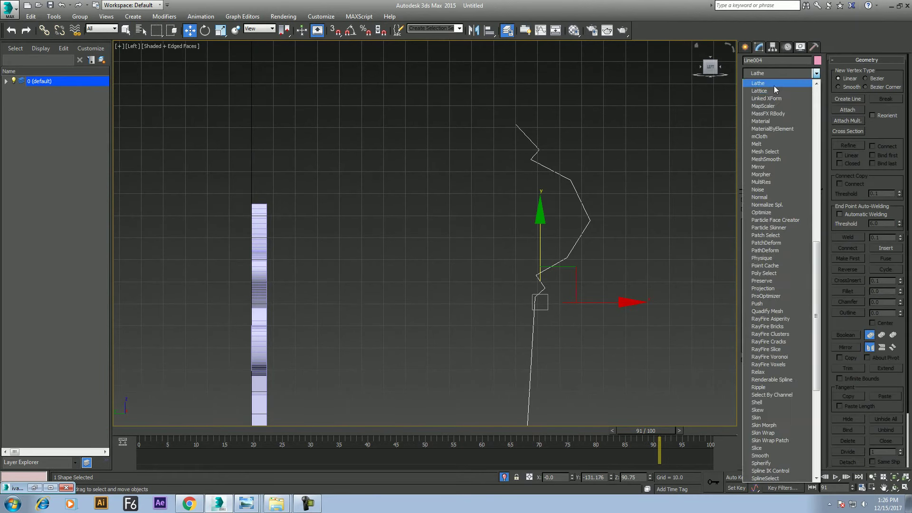
{"action": "left_click", "coordinate": [774, 82]}
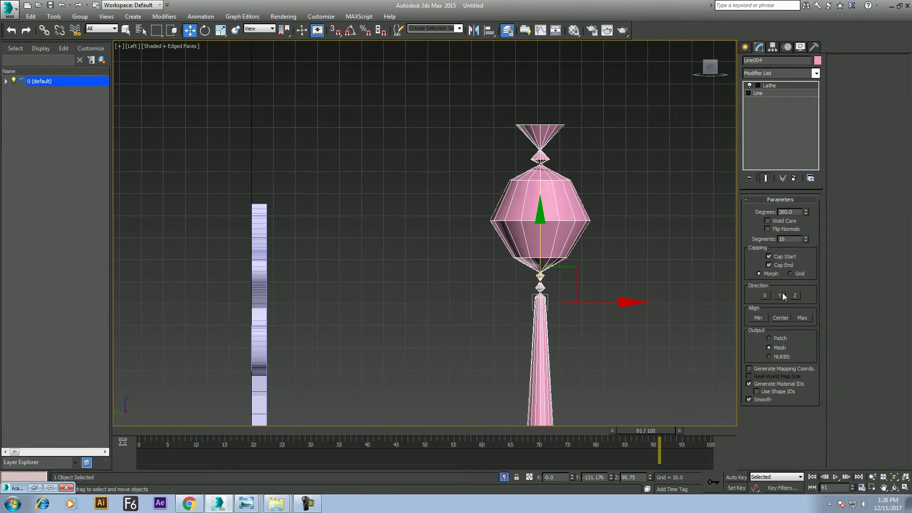
{"action": "left_click", "coordinate": [758, 317]}
Inspect the lathed handle in the Perspective, Front and Left views
{"action": "mouse_move", "coordinate": [581, 341]}
{"action": "middle_mouse_down"}
{"action": "mouse_move", "coordinate": [572, 289]}
{"action": "mouse_move", "coordinate": [551, 370]}
{"action": "middle_mouse_up"}
{"action": "key", "text": "p"}
{"action": "scroll", "coordinate": [534, 316], "scroll_direction": "down", "scroll_amount": 2}
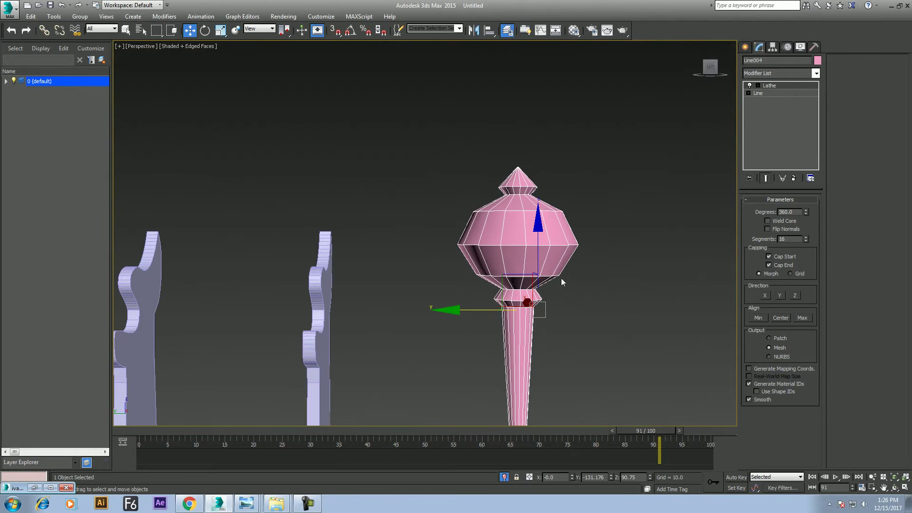
{"action": "mouse_move", "coordinate": [561, 278]}
{"action": "middle_mouse_down", "text": "alt"}
{"action": "mouse_move", "coordinate": [514, 298]}
{"action": "mouse_move", "coordinate": [630, 279]}
{"action": "middle_mouse_up", "text": "alt"}
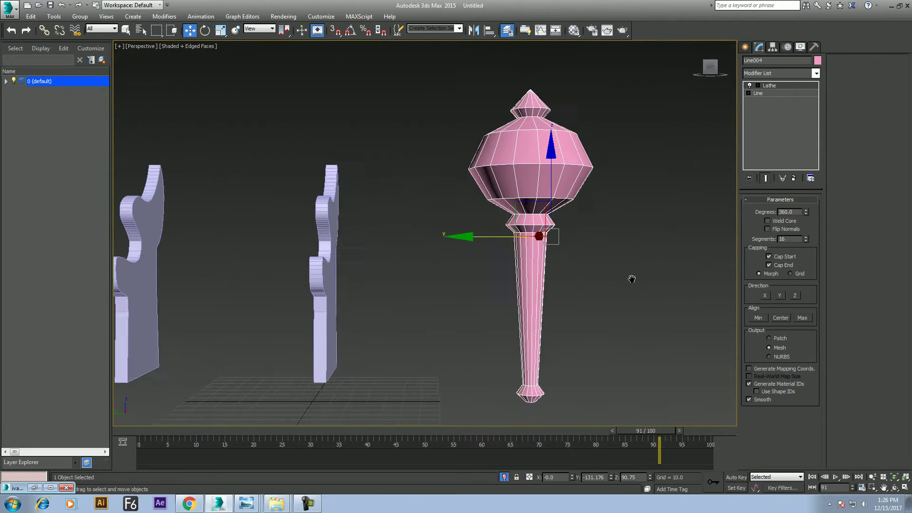
{"action": "scroll", "coordinate": [557, 264], "scroll_direction": "up", "scroll_amount": 2}
{"action": "middle_click_drag", "start_coordinate": [561, 217], "coordinate": [499, 230], "text": "alt"}
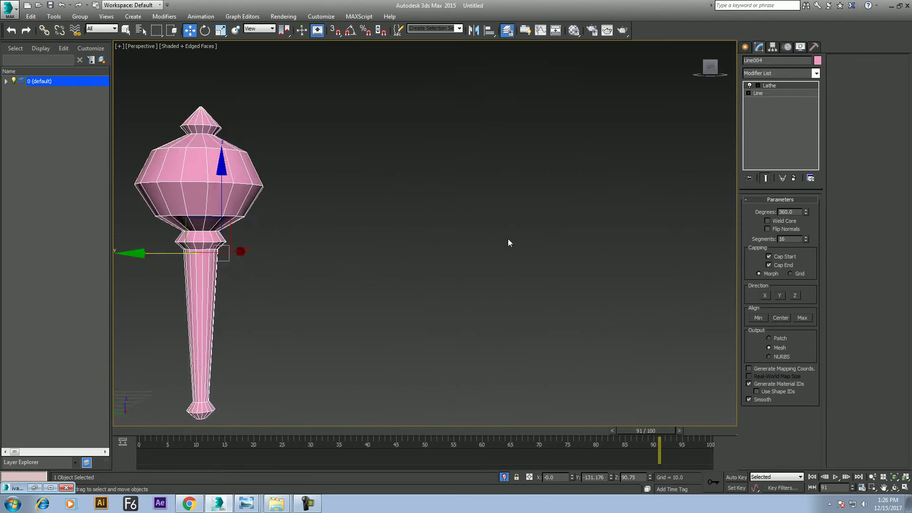
{"action": "key", "text": "f"}
{"action": "scroll", "coordinate": [586, 273], "scroll_direction": "down", "scroll_amount": 2}
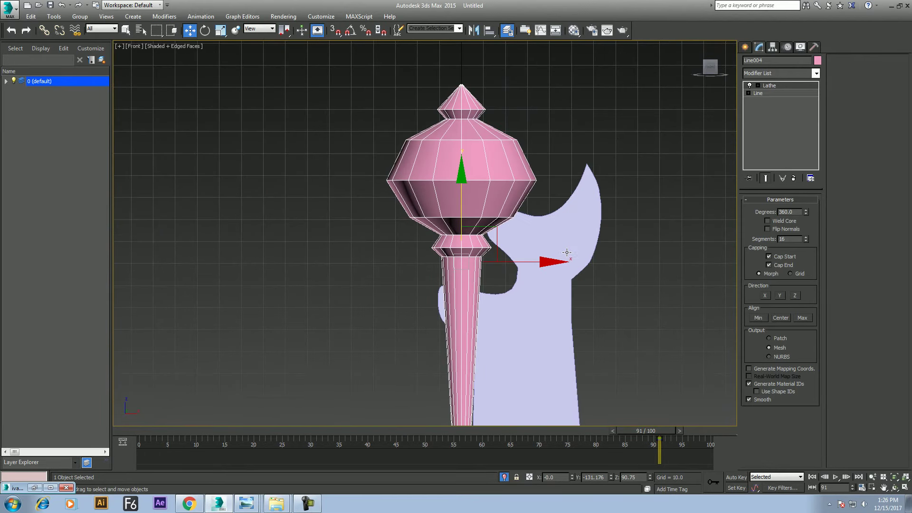
{"action": "key", "text": "l"}
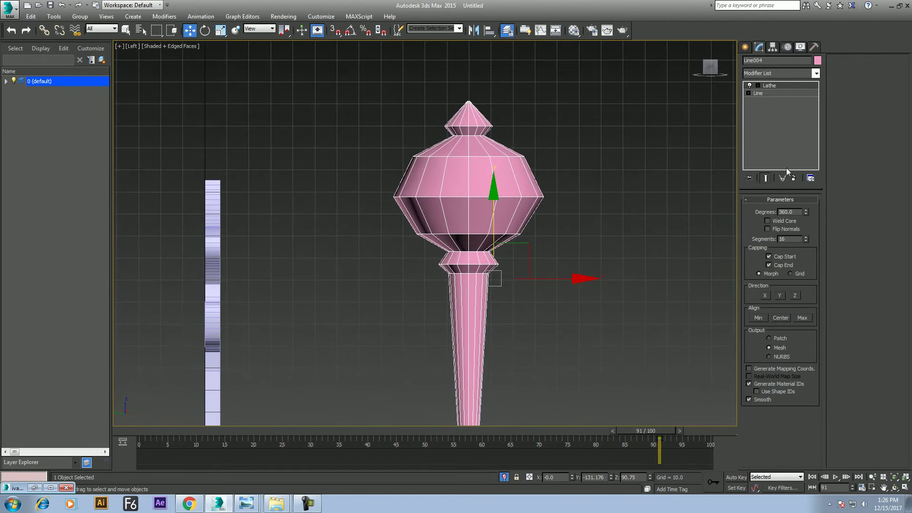
{"action": "left_click", "coordinate": [749, 93]}
Set the three knob vertices to Smooth and nudge the lower knob point down
{"action": "left_click", "coordinate": [765, 101]}
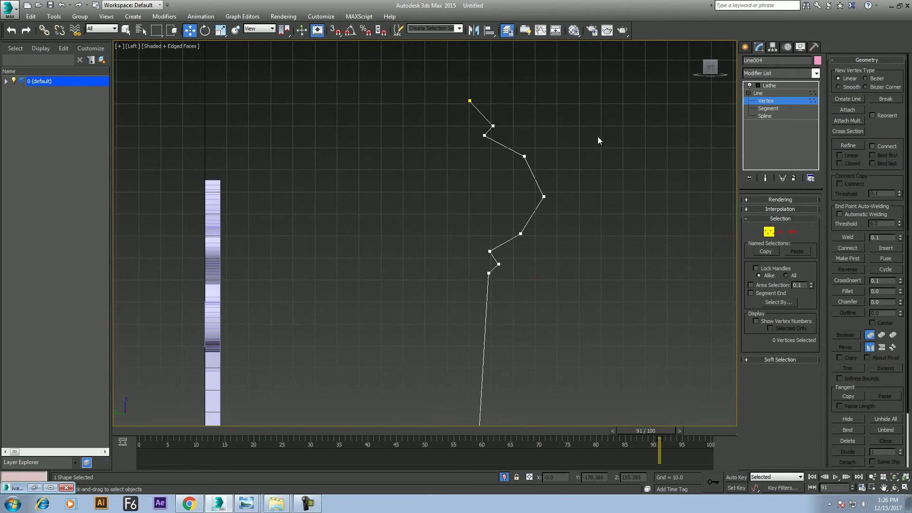
{"action": "left_click_drag", "start_coordinate": [597, 135], "coordinate": [522, 261]}
{"action": "right_click", "coordinate": [554, 186]}
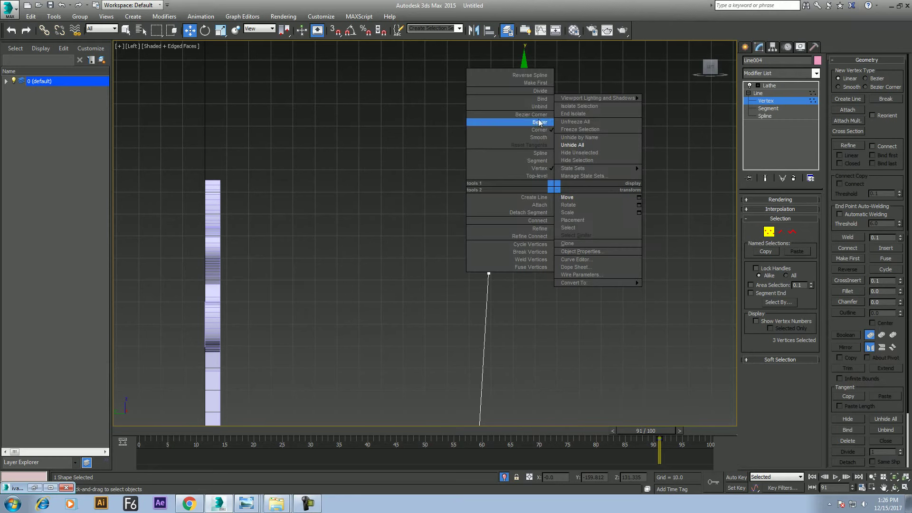
{"action": "left_click", "coordinate": [540, 136]}
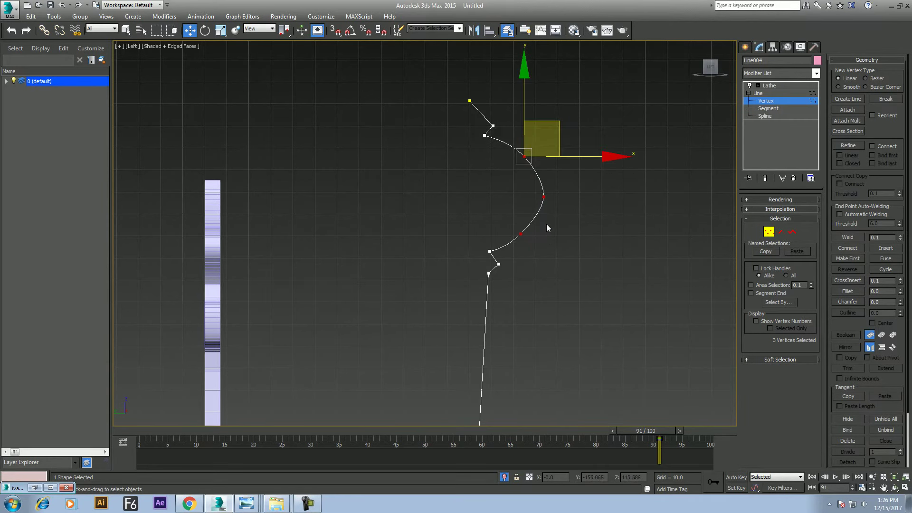
{"action": "left_click", "coordinate": [521, 233]}
{"action": "left_click_drag", "start_coordinate": [547, 196], "coordinate": [547, 200]}
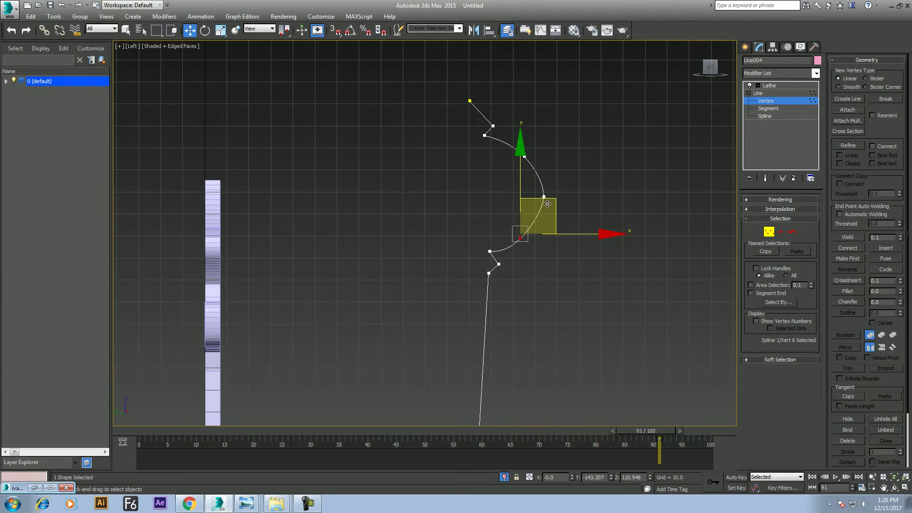
With Show End Result on, drag knob vertices into a flared cone
{"action": "left_click", "coordinate": [767, 179]}
{"action": "scroll", "coordinate": [575, 208], "scroll_direction": "up", "scroll_amount": 3}
{"action": "mouse_move", "coordinate": [575, 208]}
{"action": "left_mouse_down"}
{"action": "mouse_move", "coordinate": [576, 197]}
{"action": "mouse_move", "coordinate": [544, 183]}
{"action": "mouse_move", "coordinate": [591, 219]}
{"action": "mouse_move", "coordinate": [556, 185]}
{"action": "left_mouse_up"}
{"action": "left_click", "coordinate": [544, 125]}
{"action": "middle_click_drag", "start_coordinate": [562, 118], "coordinate": [592, 208]}
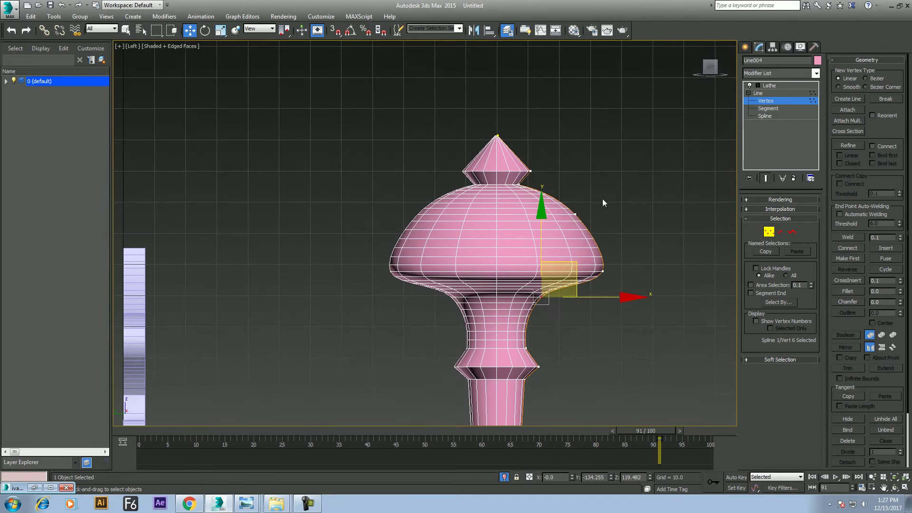
{"action": "left_click_drag", "start_coordinate": [597, 178], "coordinate": [579, 210]}
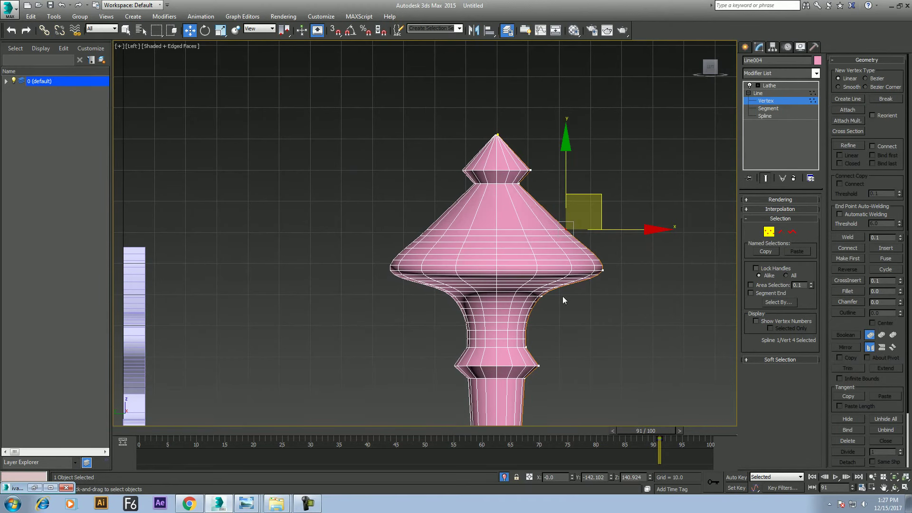
Select the vertices at the handle's foot
{"action": "middle_click_drag", "start_coordinate": [548, 373], "coordinate": [530, 189]}
{"action": "left_click", "coordinate": [511, 170], "text": "ctrl"}
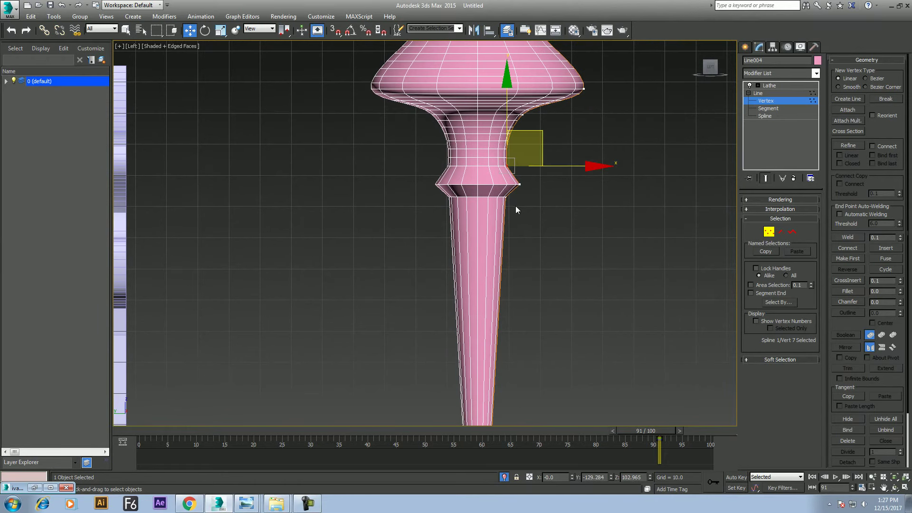
{"action": "middle_click_drag", "start_coordinate": [515, 275], "coordinate": [518, 221]}
{"action": "scroll", "coordinate": [518, 219], "scroll_direction": "up", "scroll_amount": 4}
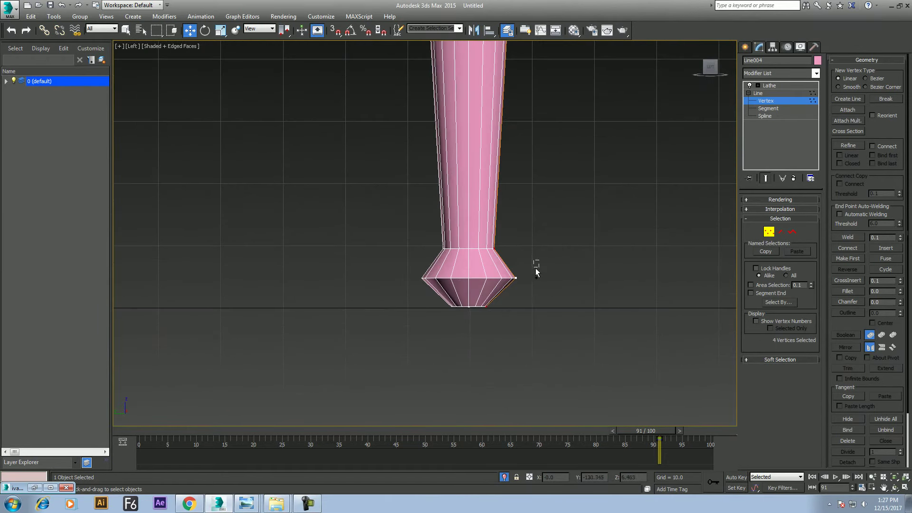
Round the foot's corner vertices with a small fillet
{"action": "left_click", "coordinate": [860, 294]}
{"action": "scroll", "coordinate": [542, 272], "scroll_direction": "up", "scroll_amount": 3}
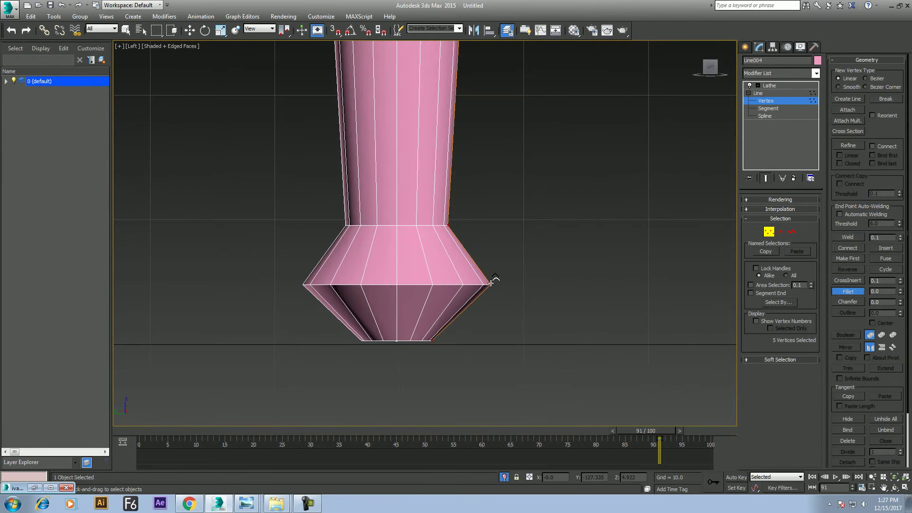
{"action": "left_click_drag", "start_coordinate": [490, 283], "coordinate": [490, 276]}
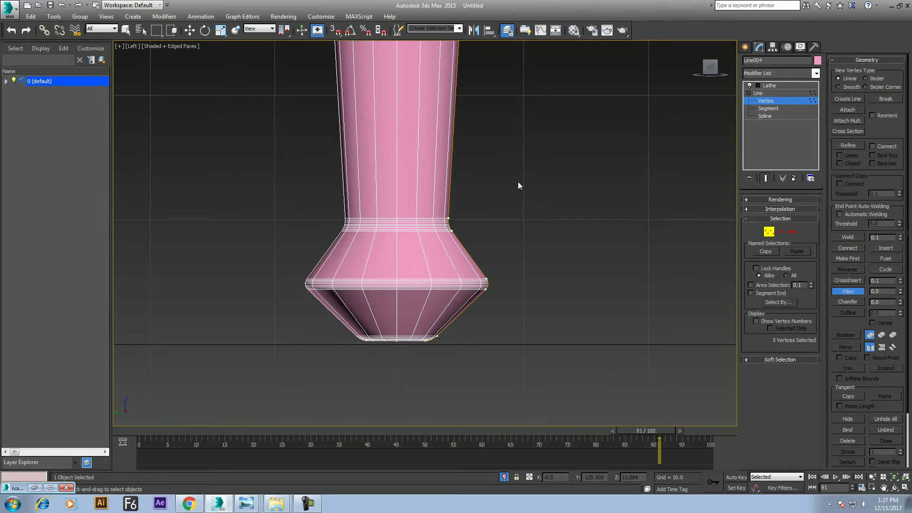
Raise a middle ring vertex to reshape the handle's collar
{"action": "middle_click_drag", "start_coordinate": [518, 162], "coordinate": [513, 369]}
{"action": "scroll", "coordinate": [520, 351], "scroll_direction": "down", "scroll_amount": 3}
{"action": "middle_click_drag", "start_coordinate": [561, 183], "coordinate": [575, 378]}
{"action": "middle_click_drag", "start_coordinate": [569, 242], "coordinate": [562, 274]}
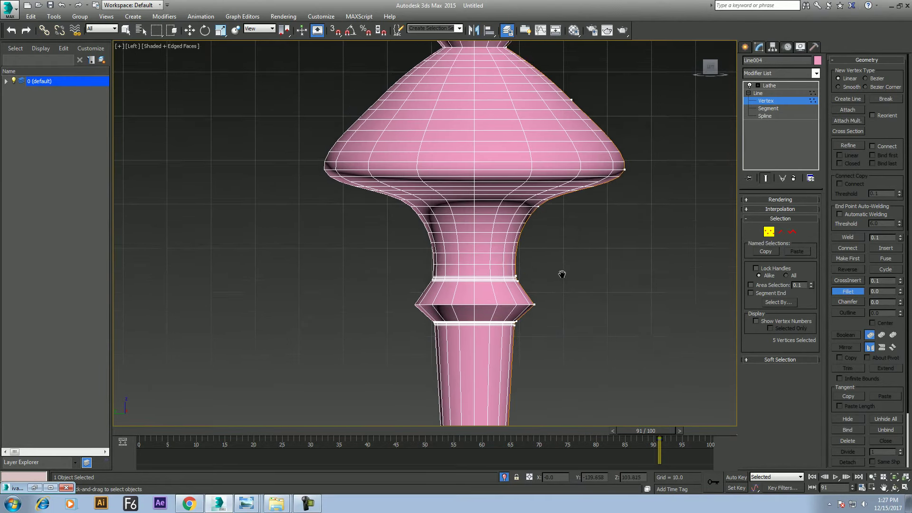
{"action": "scroll", "coordinate": [562, 274], "scroll_direction": "up", "scroll_amount": 3}
{"action": "mouse_move", "coordinate": [532, 266]}
{"action": "left_mouse_down"}
{"action": "mouse_move", "coordinate": [512, 313]}
{"action": "mouse_move", "coordinate": [509, 283]}
{"action": "left_mouse_up"}
{"action": "middle_click_drag", "start_coordinate": [509, 281], "coordinate": [511, 388]}
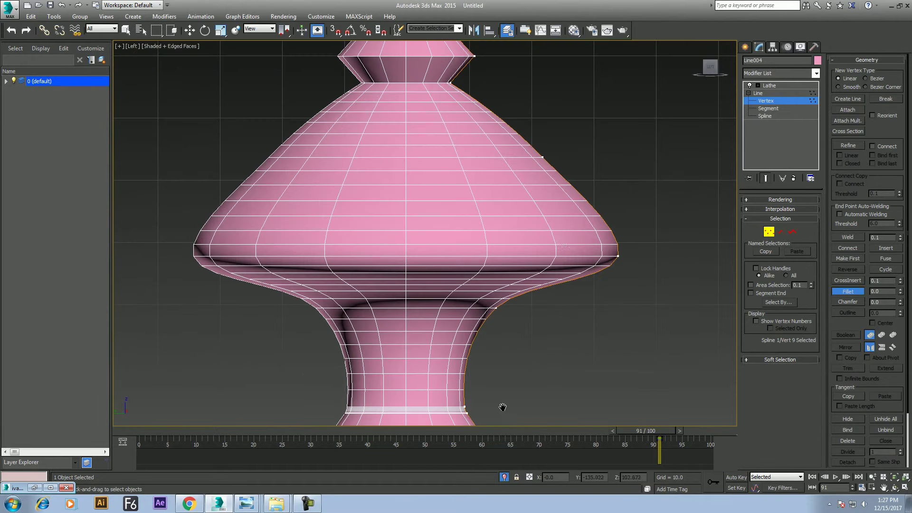
Slightly fillet the upper and lower ring corners of the top cone
{"action": "scroll", "coordinate": [511, 388], "scroll_direction": "down", "scroll_amount": 4}
{"action": "middle_click_drag", "start_coordinate": [546, 142], "coordinate": [547, 273]}
{"action": "scroll", "coordinate": [546, 273], "scroll_direction": "up", "scroll_amount": 2}
{"action": "left_click_drag", "start_coordinate": [558, 261], "coordinate": [508, 295]}
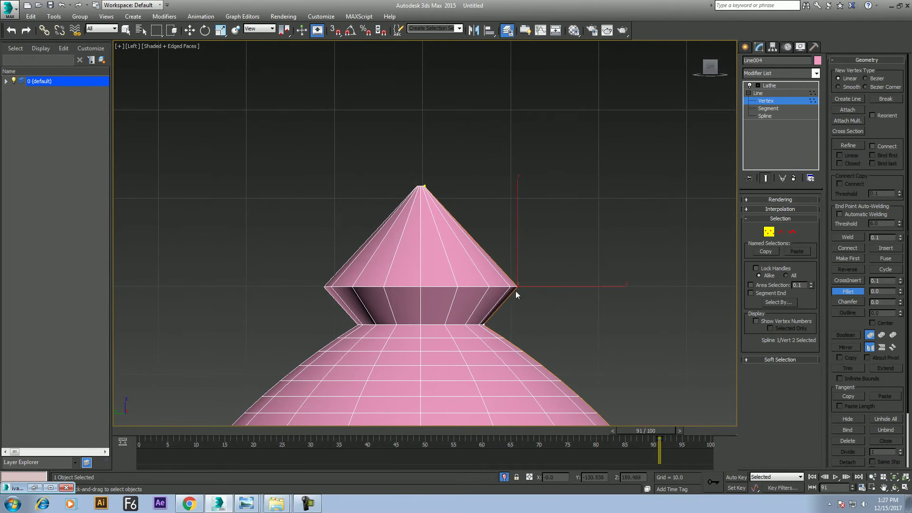
{"action": "left_click_drag", "start_coordinate": [517, 284], "coordinate": [519, 280]}
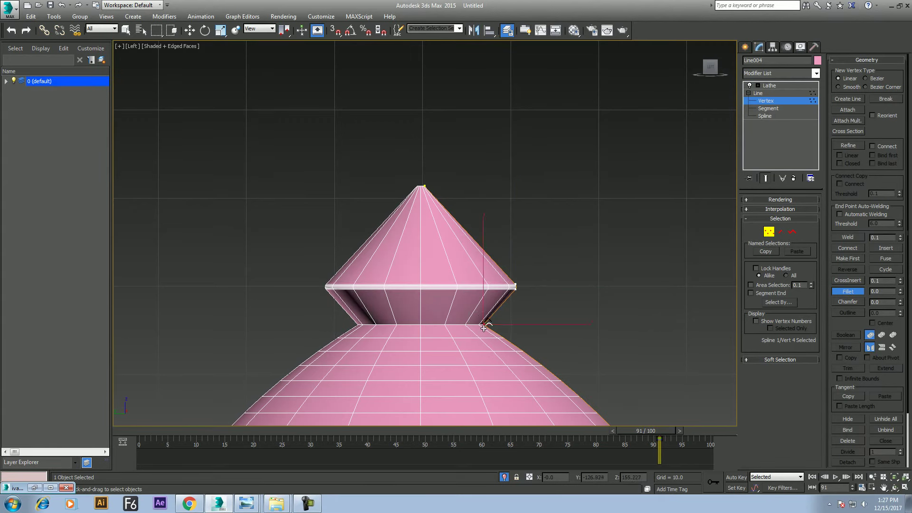
{"action": "left_click_drag", "start_coordinate": [486, 324], "coordinate": [485, 322]}
{"action": "right_click", "coordinate": [471, 171]}
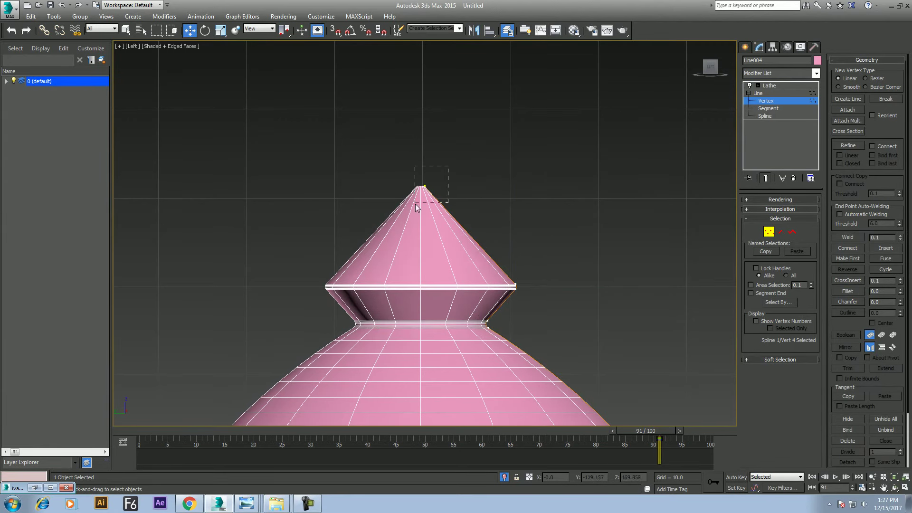
Shift the cone's apex vertex sideways and return to the Lathe level
{"action": "left_click_drag", "start_coordinate": [415, 204], "coordinate": [417, 204]}
{"action": "scroll", "coordinate": [509, 229], "scroll_direction": "up", "scroll_amount": 2}
{"action": "left_click_drag", "start_coordinate": [548, 194], "coordinate": [545, 195]}
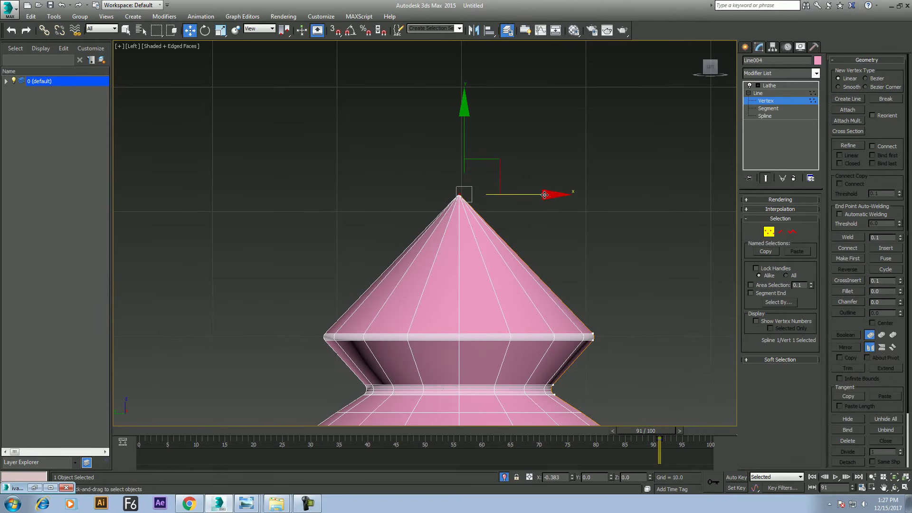
{"action": "left_click", "coordinate": [789, 86]}
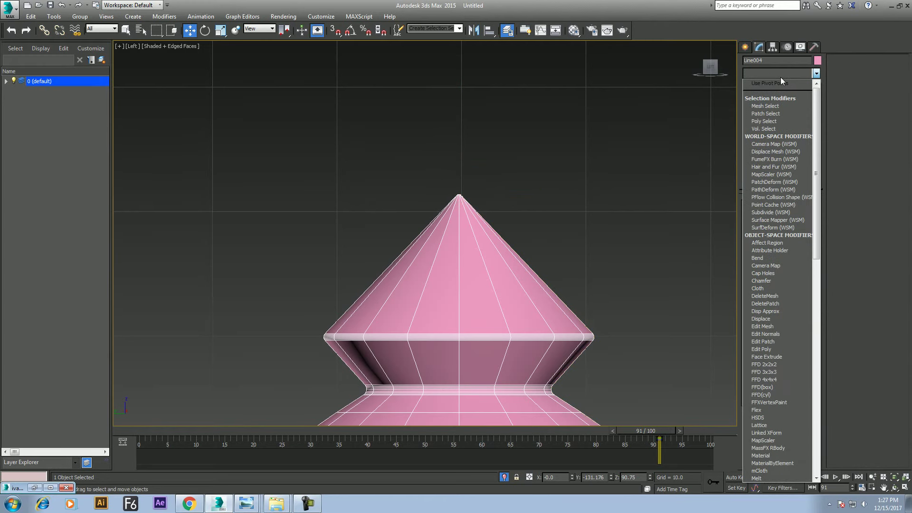
Add an Edit Poly modifier and collapse the tip vertex ring into one point
{"action": "key", "text": "e"}
{"action": "left_click", "coordinate": [779, 104]}
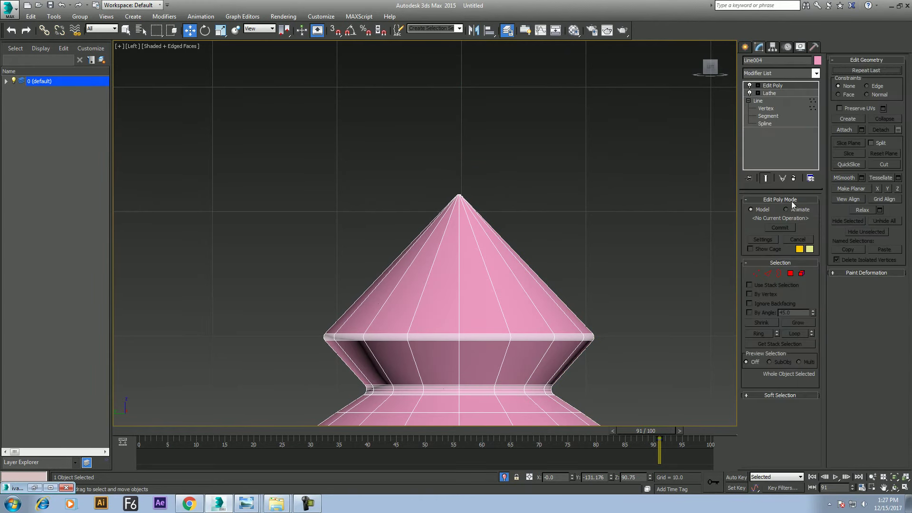
{"action": "left_click", "coordinate": [756, 273]}
{"action": "left_click_drag", "start_coordinate": [582, 173], "coordinate": [447, 209]}
{"action": "right_click", "coordinate": [472, 200]}
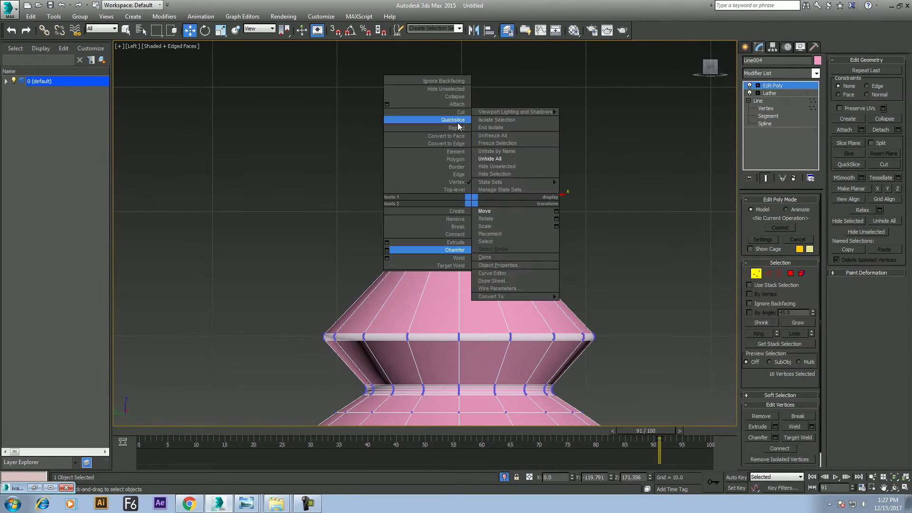
{"action": "left_click", "coordinate": [455, 96]}
Orbit the Perspective view to inspect the handle's bottom end
{"action": "scroll", "coordinate": [540, 218], "scroll_direction": "down", "scroll_amount": 3}
{"action": "scroll", "coordinate": [545, 309], "scroll_direction": "up", "scroll_amount": 3}
{"action": "scroll", "coordinate": [545, 313], "scroll_direction": "down", "scroll_amount": 5}
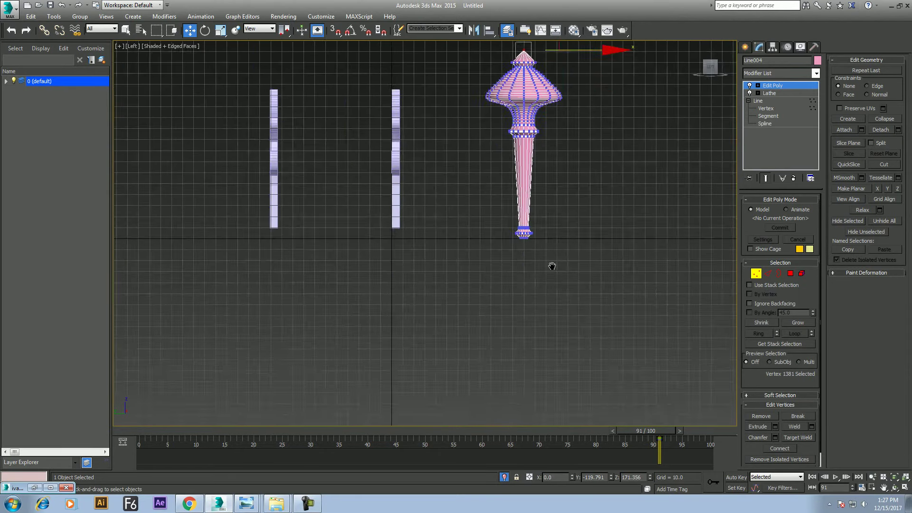
{"action": "scroll", "coordinate": [549, 265], "scroll_direction": "up", "scroll_amount": 4}
{"action": "scroll", "coordinate": [594, 299], "scroll_direction": "up", "scroll_amount": 2}
{"action": "middle_click_drag", "start_coordinate": [635, 315], "coordinate": [645, 350]}
{"action": "key", "text": "p"}
{"action": "scroll", "coordinate": [611, 321], "scroll_direction": "up", "scroll_amount": 2}
{"action": "scroll", "coordinate": [606, 330], "scroll_direction": "up", "scroll_amount": 1}
{"action": "left_click", "coordinate": [895, 488]}
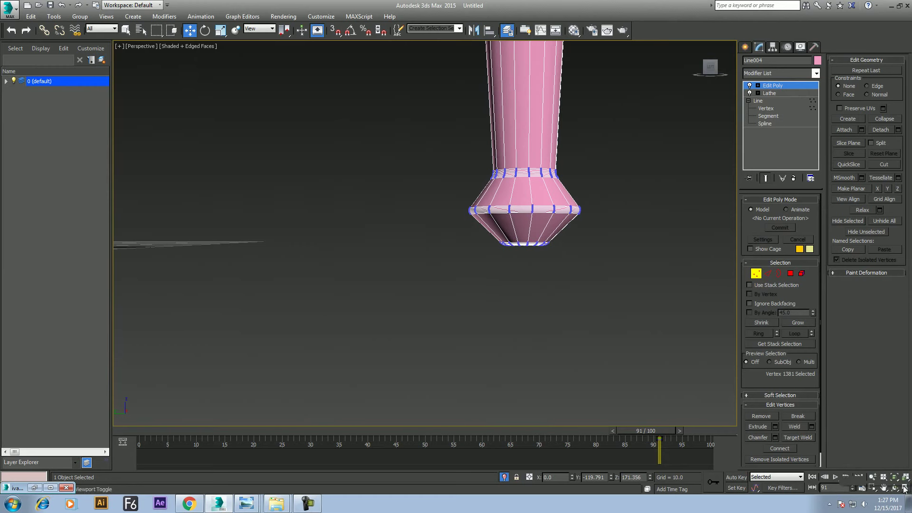
{"action": "left_click_drag", "start_coordinate": [468, 260], "coordinate": [484, 207]}
{"action": "mouse_move", "coordinate": [434, 262]}
{"action": "left_mouse_down"}
{"action": "mouse_move", "coordinate": [391, 291]}
{"action": "mouse_move", "coordinate": [432, 297]}
{"action": "left_mouse_up"}
{"action": "right_click", "coordinate": [434, 263]}
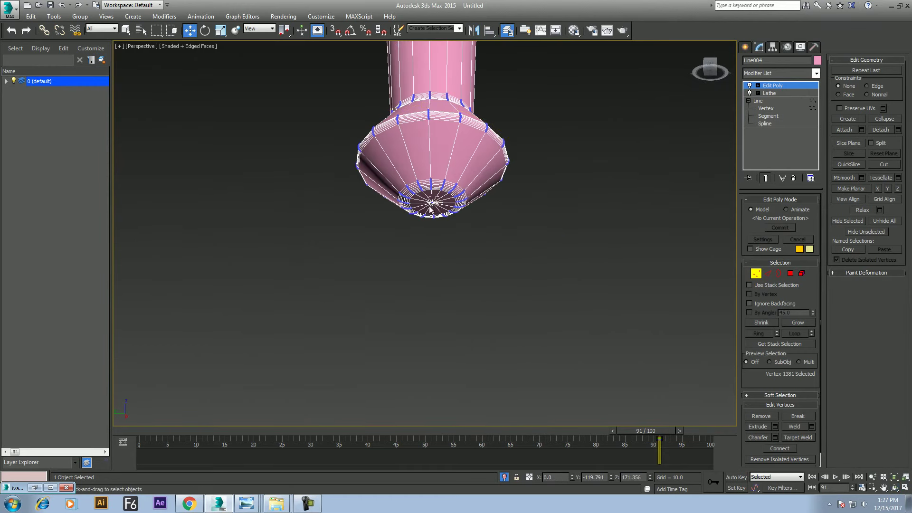
Select the bottom-end vertices in wireframe and frame them in the Front view
{"action": "left_click_drag", "start_coordinate": [430, 209], "coordinate": [438, 199]}
{"action": "key", "text": "F3"}
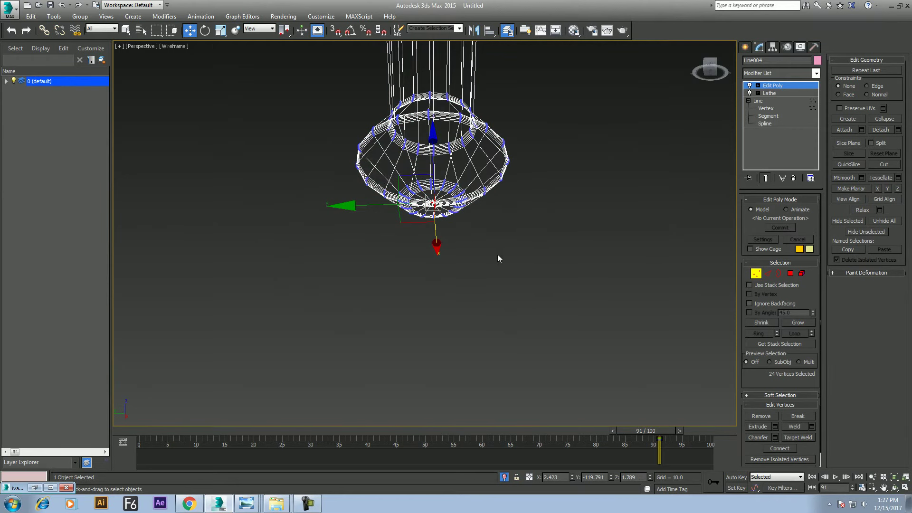
{"action": "middle_click_drag", "start_coordinate": [569, 323], "coordinate": [548, 337]}
{"action": "key", "text": "l"}
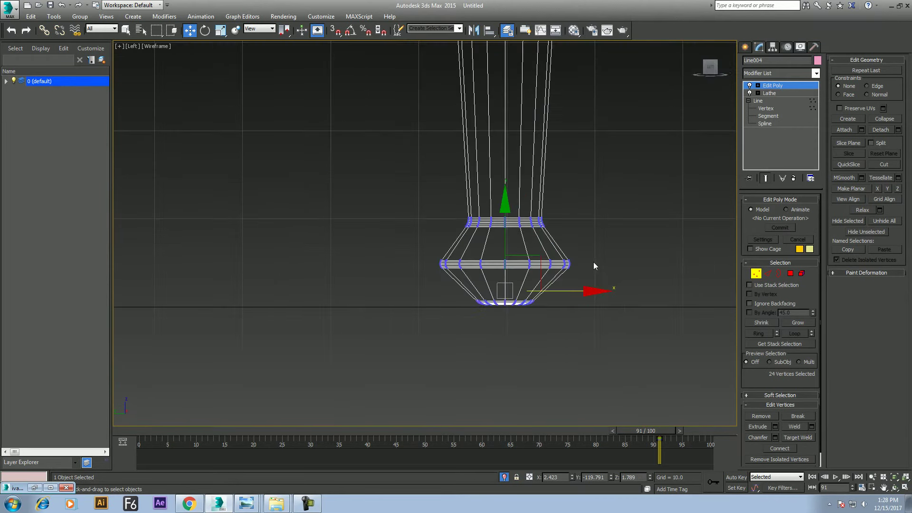
{"action": "key", "text": "f"}
{"action": "scroll", "coordinate": [542, 321], "scroll_direction": "down", "scroll_amount": 3}
{"action": "scroll", "coordinate": [542, 321], "scroll_direction": "up", "scroll_amount": 5}
{"action": "middle_click_drag", "start_coordinate": [542, 321], "coordinate": [470, 326]}
{"action": "scroll", "coordinate": [469, 327], "scroll_direction": "up", "scroll_amount": 5}
Collapse the bottom vertex ring into a single point
{"action": "left_click_drag", "start_coordinate": [509, 245], "coordinate": [455, 235]}
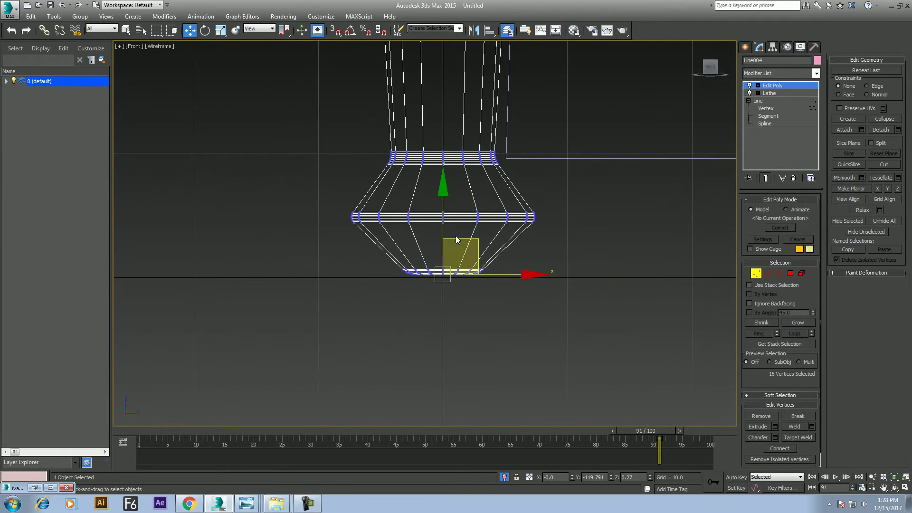
{"action": "right_click", "coordinate": [454, 233]}
{"action": "right_click", "coordinate": [457, 167]}
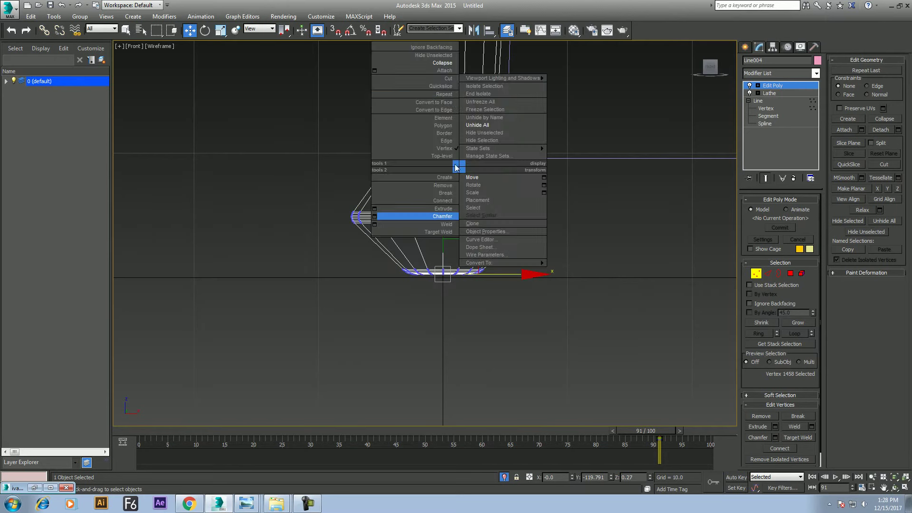
{"action": "left_click", "coordinate": [418, 65]}
Exit vertex level to the whole object and restore shaded display
{"action": "scroll", "coordinate": [477, 292], "scroll_direction": "down", "scroll_amount": 3}
{"action": "right_click", "coordinate": [467, 198]}
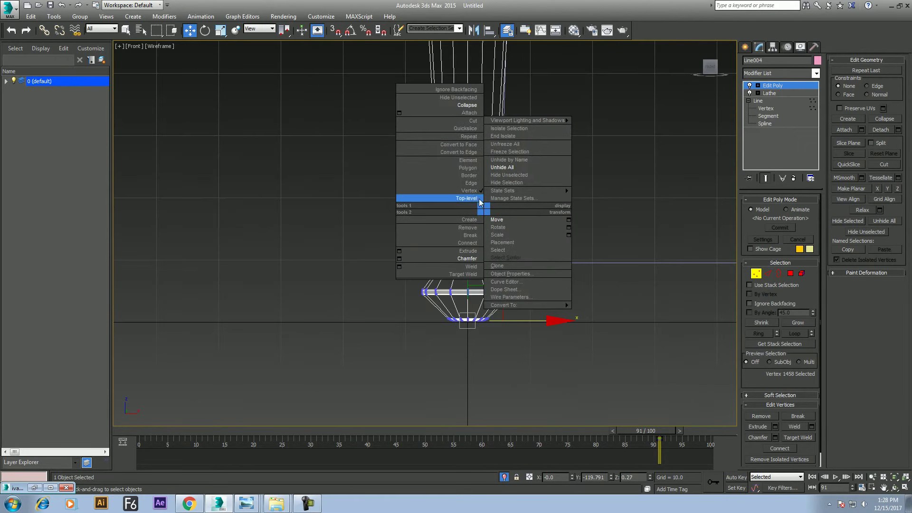
{"action": "left_click", "coordinate": [442, 198]}
{"action": "key", "text": "F3"}
{"action": "scroll", "coordinate": [488, 289], "scroll_direction": "down", "scroll_amount": 4}
With angle snap on, rotate the lathed handle 90 degrees to lie horizontal
{"action": "scroll", "coordinate": [537, 359], "scroll_direction": "down", "scroll_amount": 3}
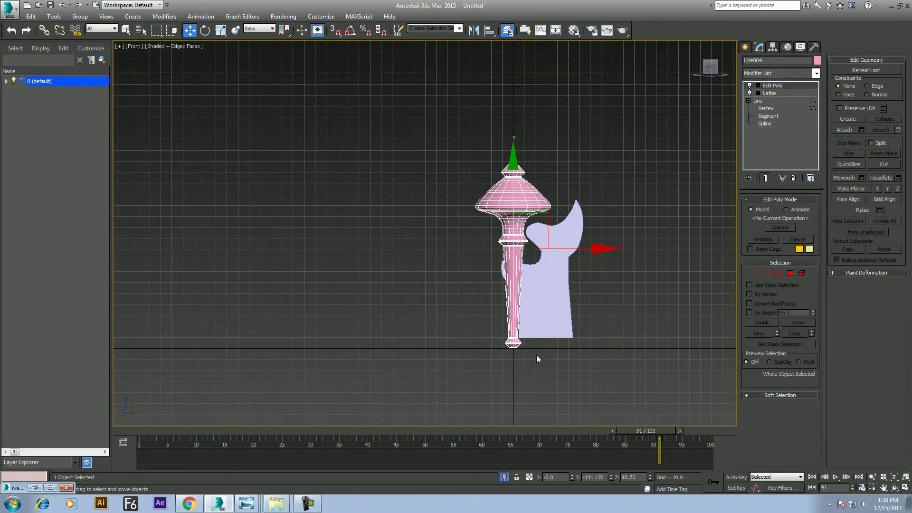
{"action": "key", "text": "t"}
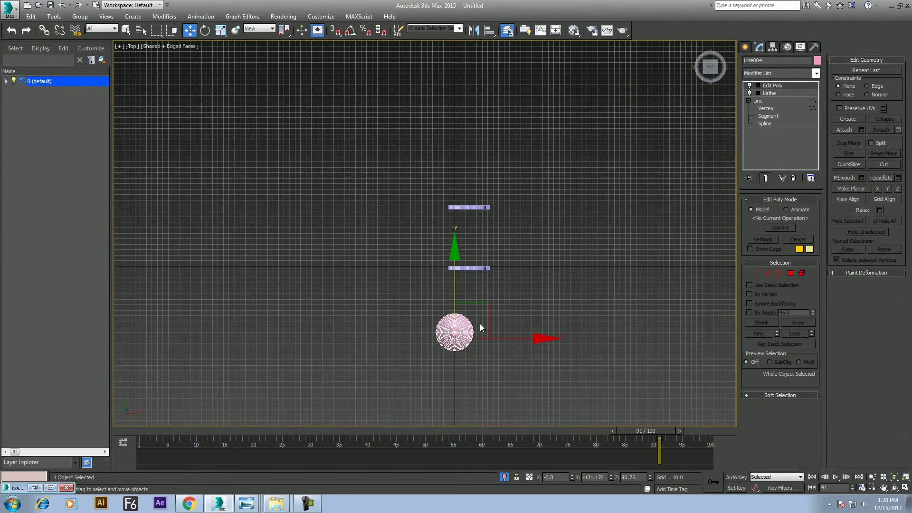
{"action": "key", "text": "e"}
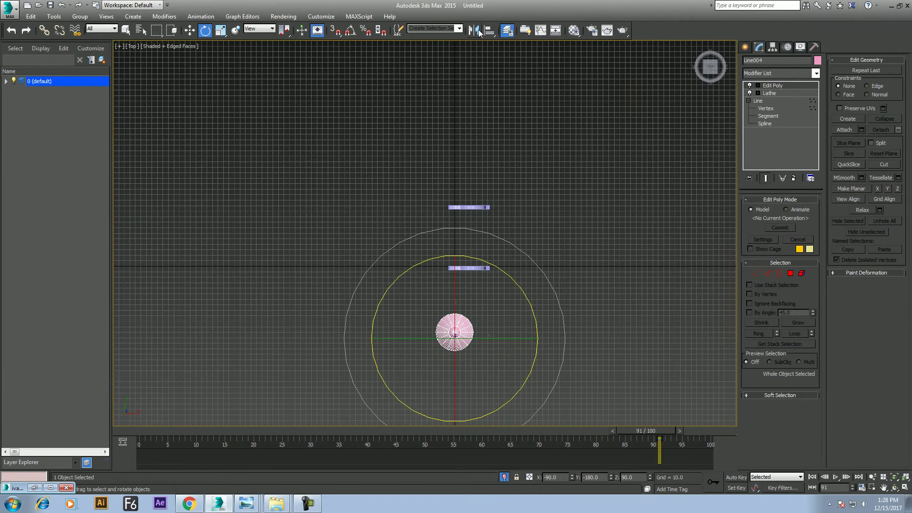
{"action": "left_click", "coordinate": [355, 32]}
{"action": "right_click", "coordinate": [355, 33]}
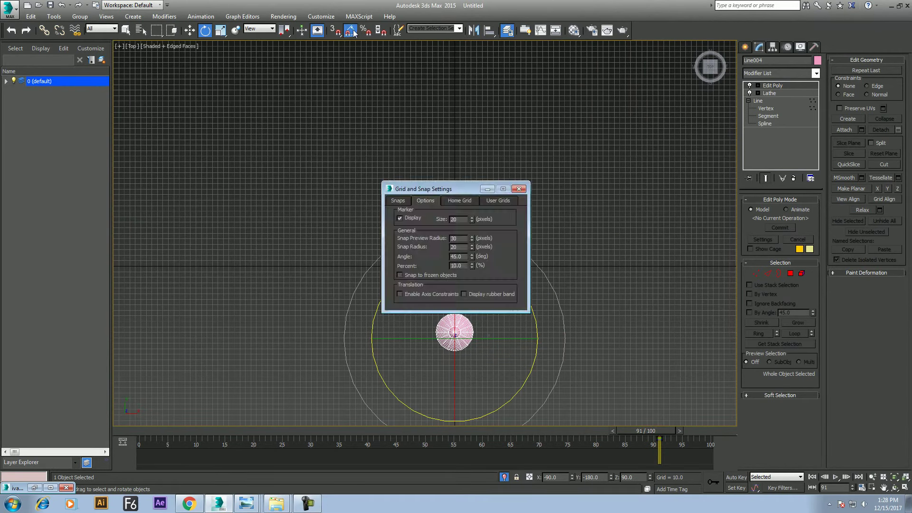
{"action": "left_click", "coordinate": [519, 189]}
{"action": "left_click_drag", "start_coordinate": [456, 294], "coordinate": [455, 284]}
Move the handle between the two side stands in the Left view
{"action": "key", "text": "w"}
{"action": "key", "text": "f"}
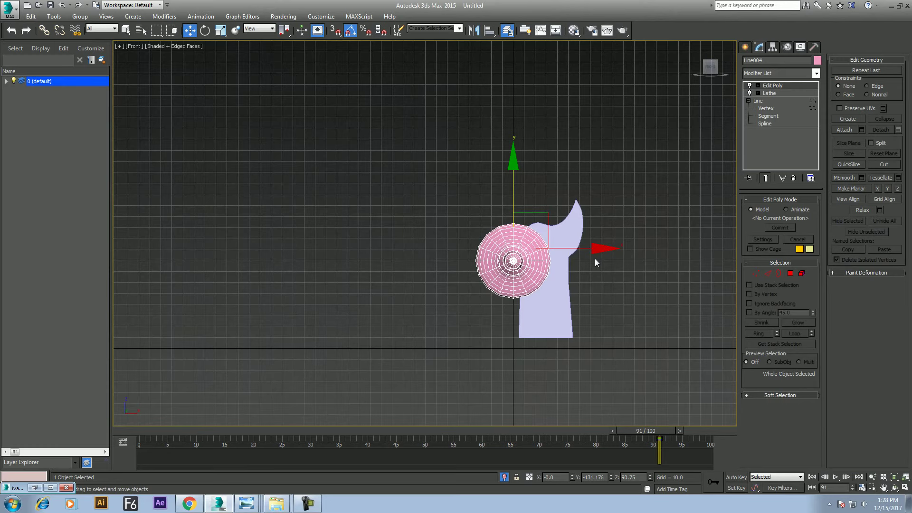
{"action": "key", "text": "l"}
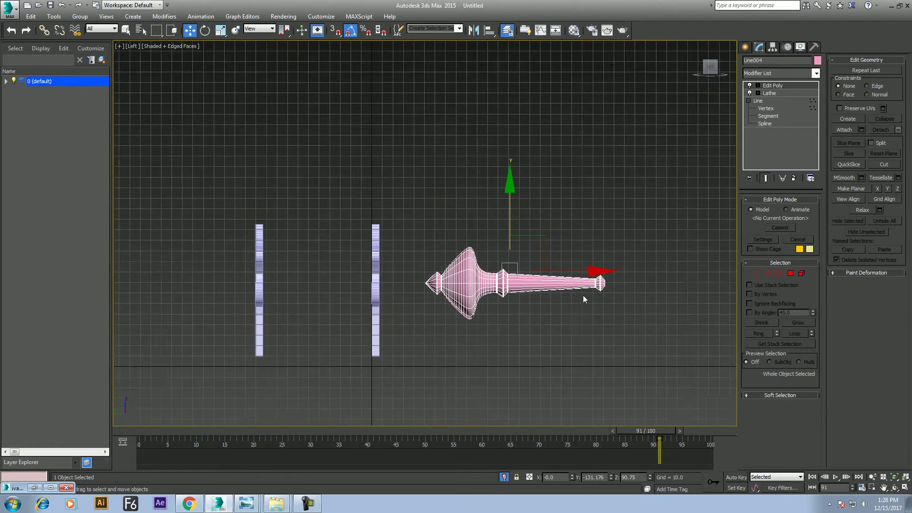
{"action": "middle_click_drag", "start_coordinate": [584, 298], "coordinate": [614, 314]}
{"action": "mouse_move", "coordinate": [575, 251]}
{"action": "left_mouse_down"}
{"action": "mouse_move", "coordinate": [346, 224]}
{"action": "mouse_move", "coordinate": [352, 242]}
{"action": "left_mouse_up"}
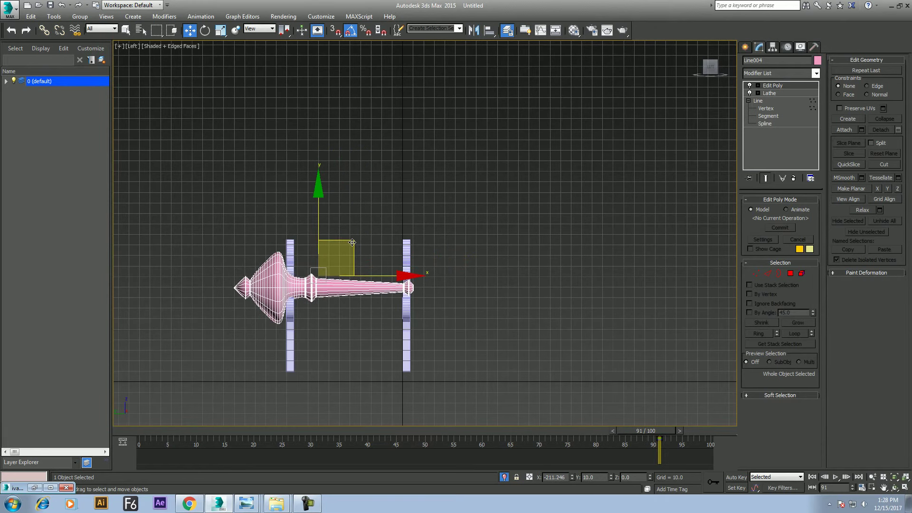
Check the handle in perspective, then seat it in the stand's notch from the Front view
{"action": "middle_click_drag", "start_coordinate": [352, 242], "coordinate": [412, 279], "text": "alt"}
{"action": "key", "text": "p"}
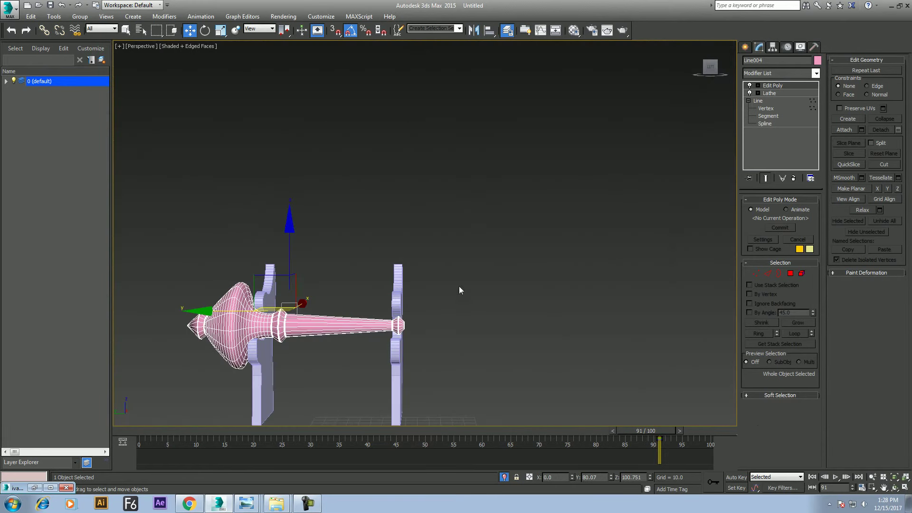
{"action": "left_click", "coordinate": [894, 487]}
{"action": "mouse_move", "coordinate": [431, 254]}
{"action": "left_mouse_down"}
{"action": "mouse_move", "coordinate": [361, 271]}
{"action": "mouse_move", "coordinate": [412, 238]}
{"action": "mouse_move", "coordinate": [381, 251]}
{"action": "mouse_move", "coordinate": [370, 268]}
{"action": "mouse_move", "coordinate": [415, 273]}
{"action": "mouse_move", "coordinate": [366, 304]}
{"action": "left_mouse_up"}
{"action": "key", "text": "w"}
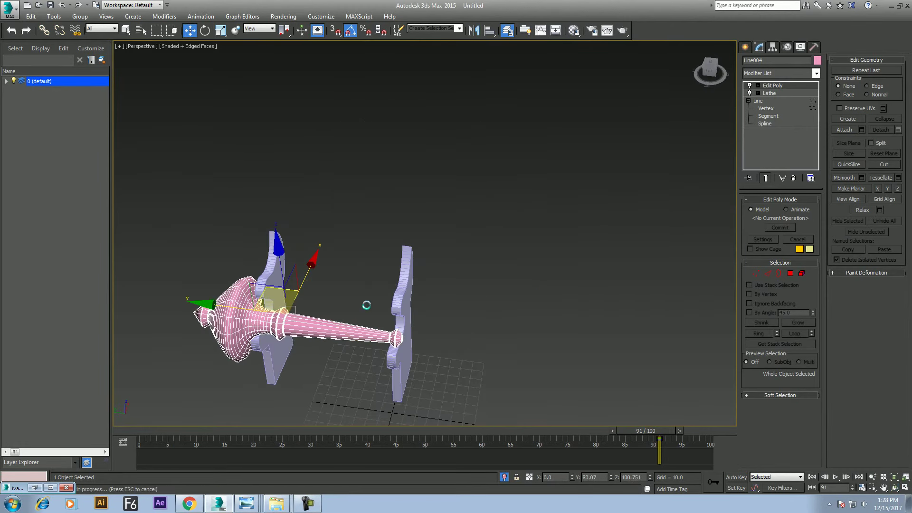
{"action": "key", "text": "f"}
{"action": "middle_click_drag", "start_coordinate": [388, 310], "coordinate": [412, 372]}
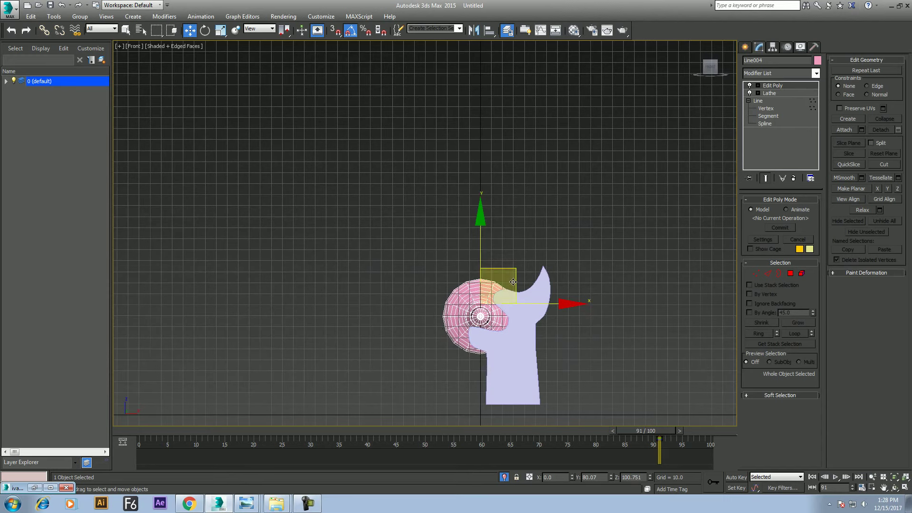
{"action": "mouse_move", "coordinate": [526, 250]}
{"action": "left_mouse_down"}
{"action": "mouse_move", "coordinate": [556, 227]}
{"action": "mouse_move", "coordinate": [557, 241]}
{"action": "left_mouse_up"}
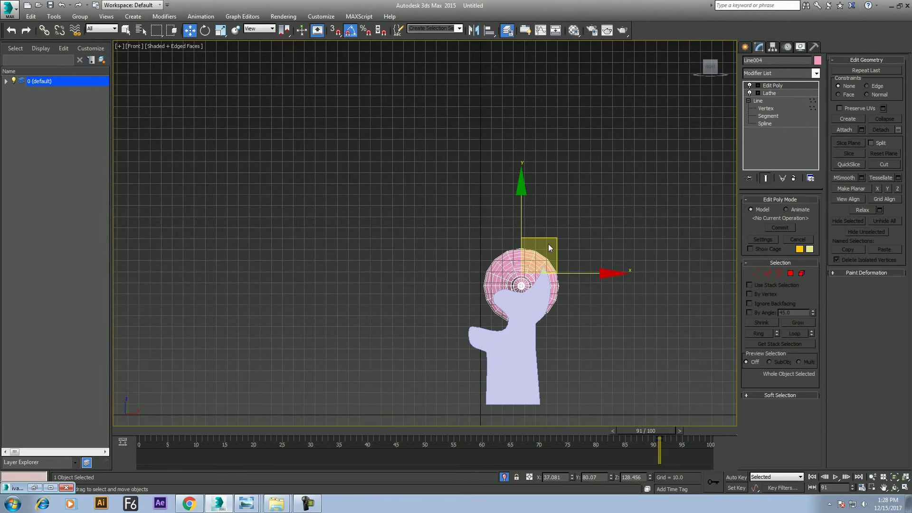
Shift-drag a copy of the handle down and left in the Front view
{"action": "key", "text": "p"}
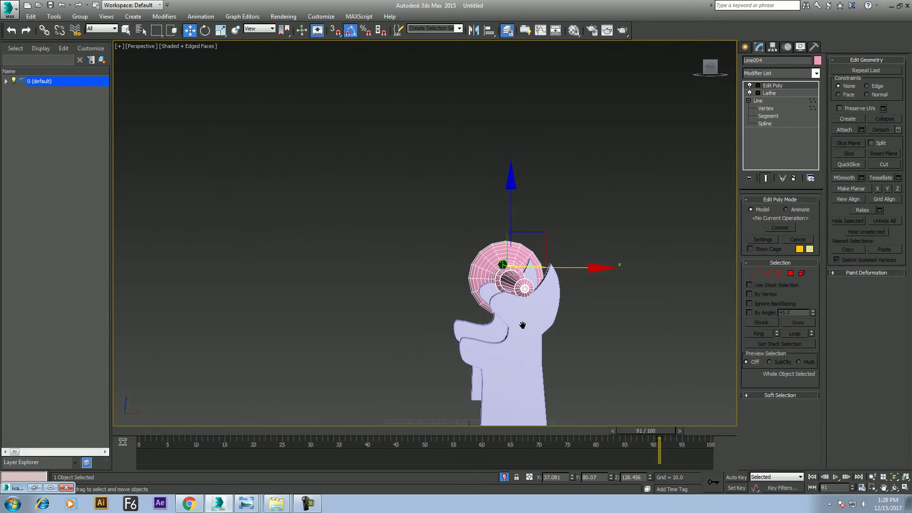
{"action": "left_click", "coordinate": [895, 487]}
{"action": "mouse_move", "coordinate": [527, 318]}
{"action": "left_mouse_down"}
{"action": "mouse_move", "coordinate": [520, 278]}
{"action": "mouse_move", "coordinate": [458, 316]}
{"action": "left_mouse_up"}
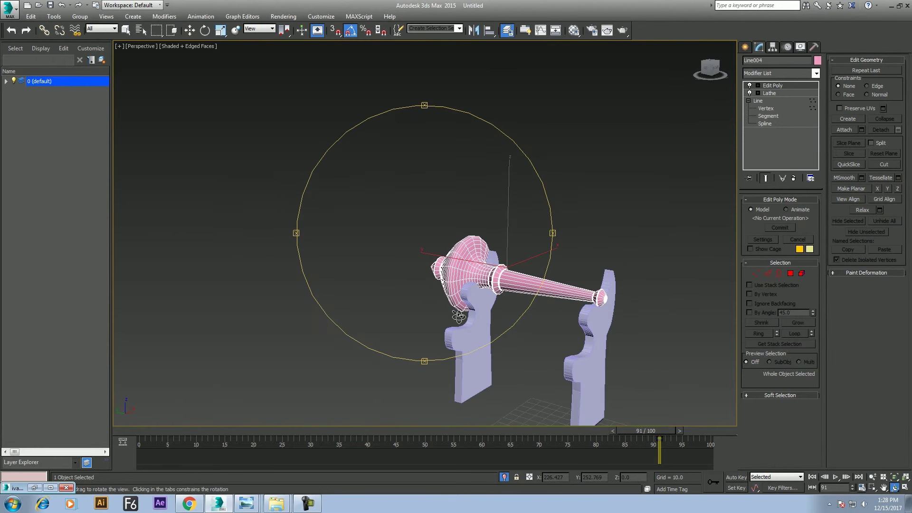
{"action": "key", "text": "w"}
{"action": "scroll", "coordinate": [486, 273], "scroll_direction": "up", "scroll_amount": 3}
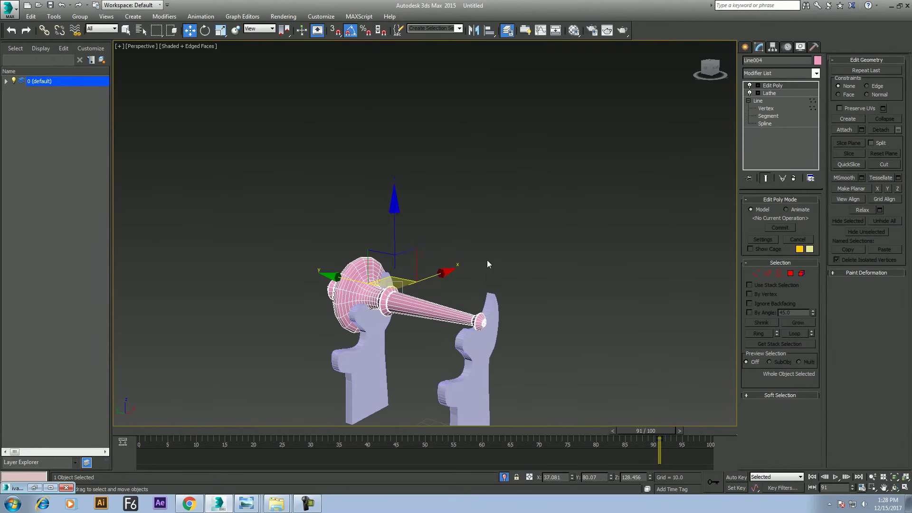
{"action": "right_click", "coordinate": [485, 257]}
{"action": "left_click", "coordinate": [465, 246]}
{"action": "key", "text": "l"}
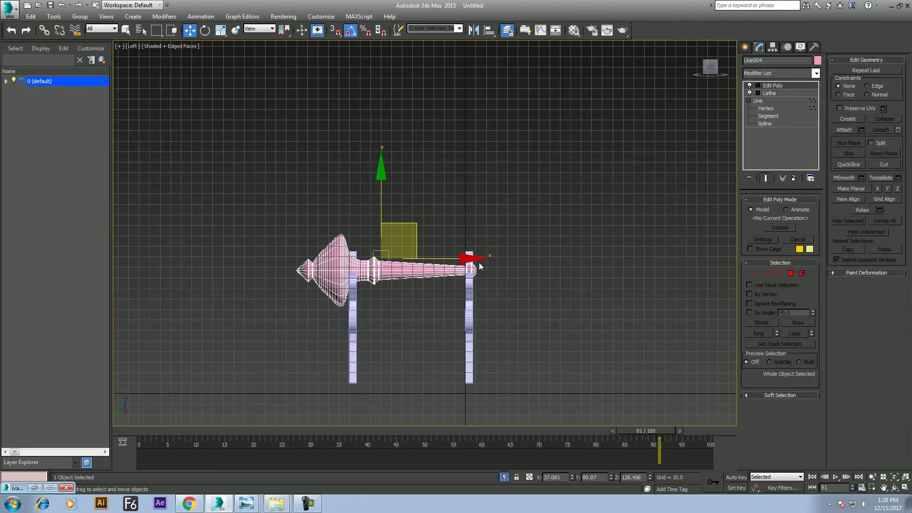
{"action": "key", "text": "f"}
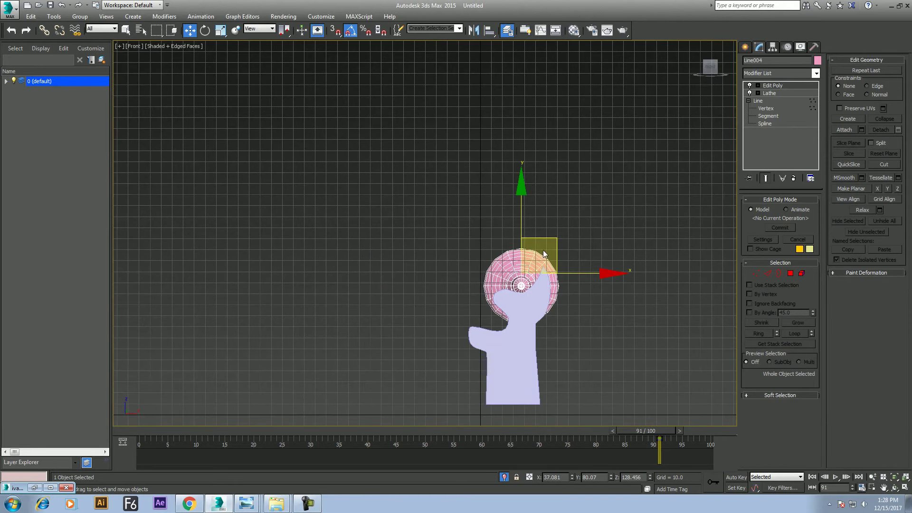
{"action": "left_click_drag", "start_coordinate": [553, 237], "coordinate": [482, 301], "text": "shift"}
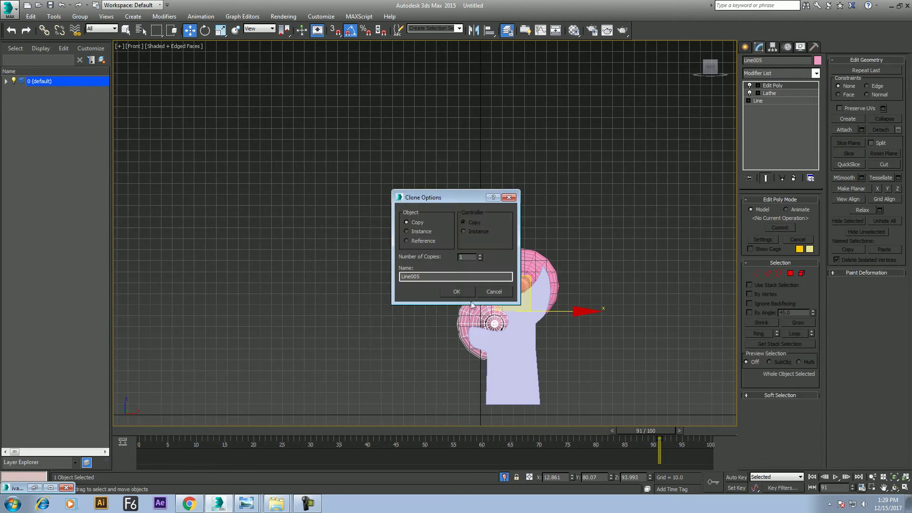
Create the copy Line005 and edit its Line profile at Vertex level
{"action": "left_click", "coordinate": [460, 293]}
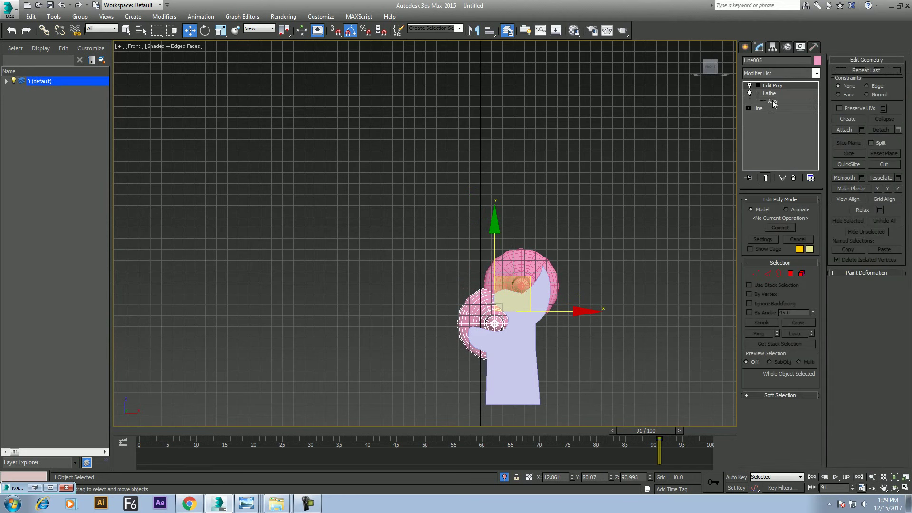
{"action": "left_click", "coordinate": [748, 109]}
{"action": "key", "text": "1"}
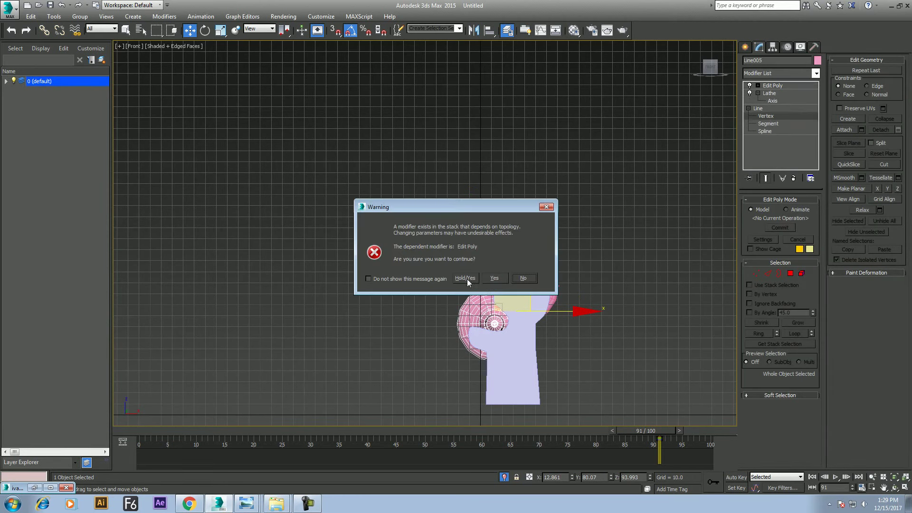
{"action": "left_click", "coordinate": [472, 280]}
{"action": "scroll", "coordinate": [588, 309], "scroll_direction": "up", "scroll_amount": 2}
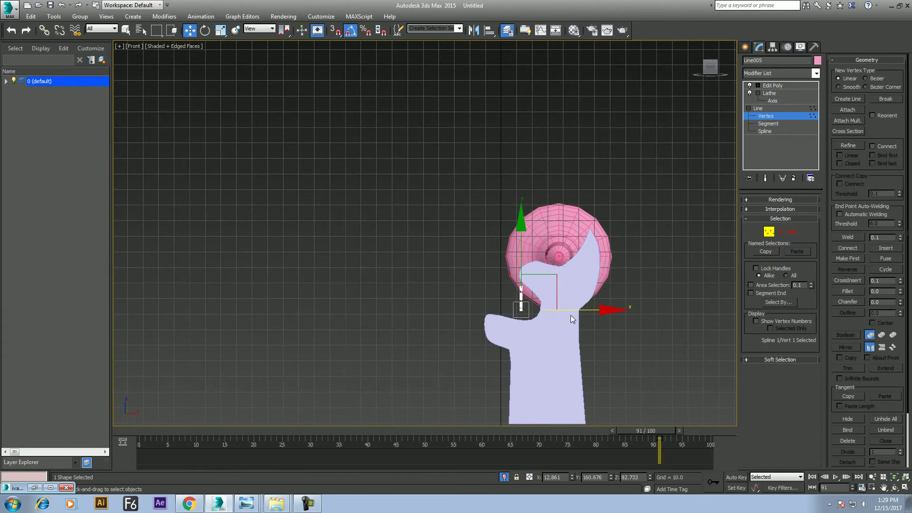
{"action": "key", "text": "p"}
{"action": "middle_click_drag", "start_coordinate": [565, 332], "coordinate": [555, 353], "text": "alt"}
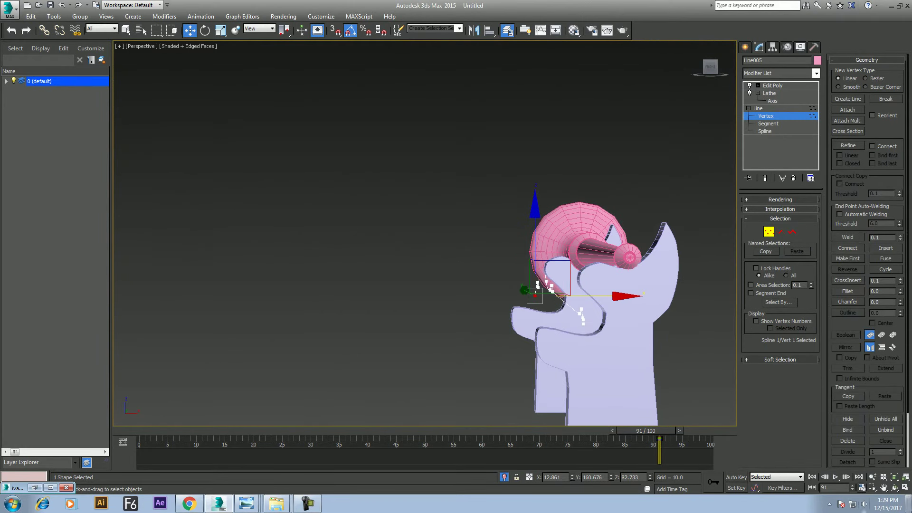
Enable Show End Result and lower two profile vertices to slim the finial
{"action": "left_click", "coordinate": [884, 488]}
{"action": "left_click", "coordinate": [895, 488]}
{"action": "left_click_drag", "start_coordinate": [466, 275], "coordinate": [462, 325]}
{"action": "right_click", "coordinate": [462, 325]}
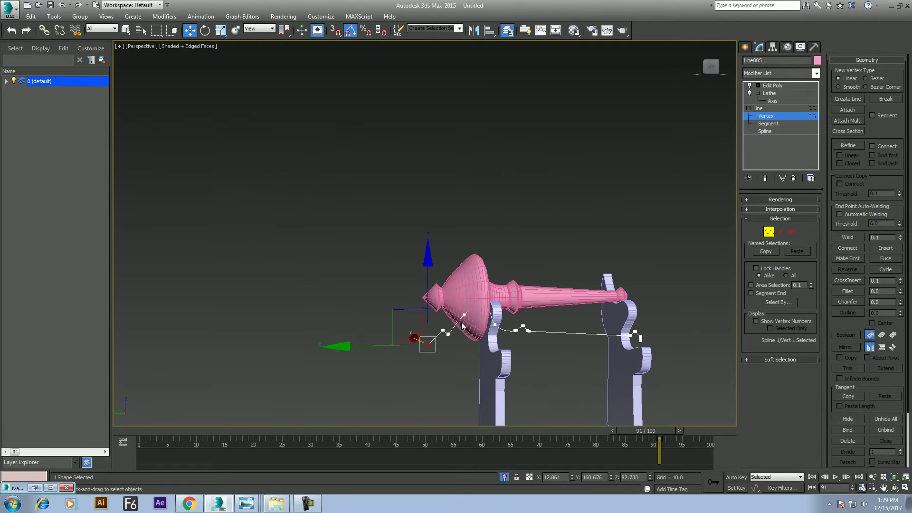
{"action": "scroll", "coordinate": [464, 309], "scroll_direction": "up", "scroll_amount": 2}
{"action": "left_click", "coordinate": [464, 321], "text": "ctrl"}
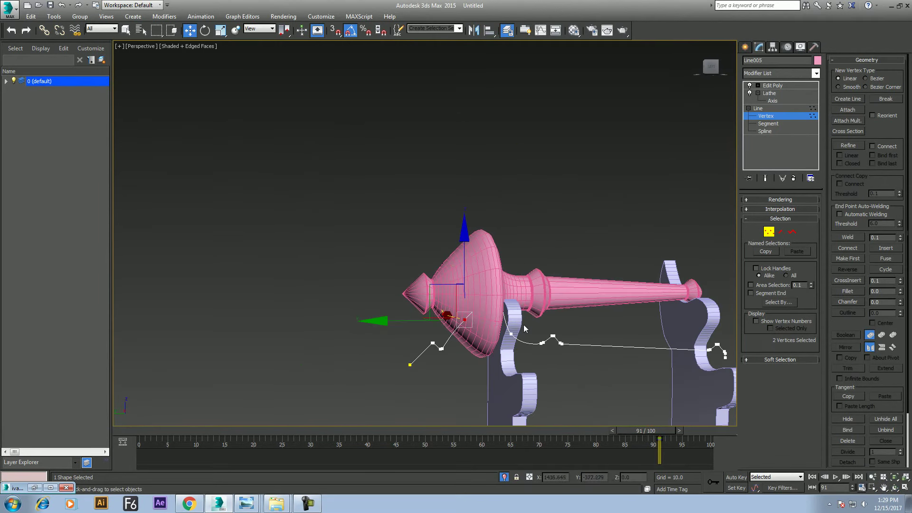
{"action": "left_click", "coordinate": [765, 178]}
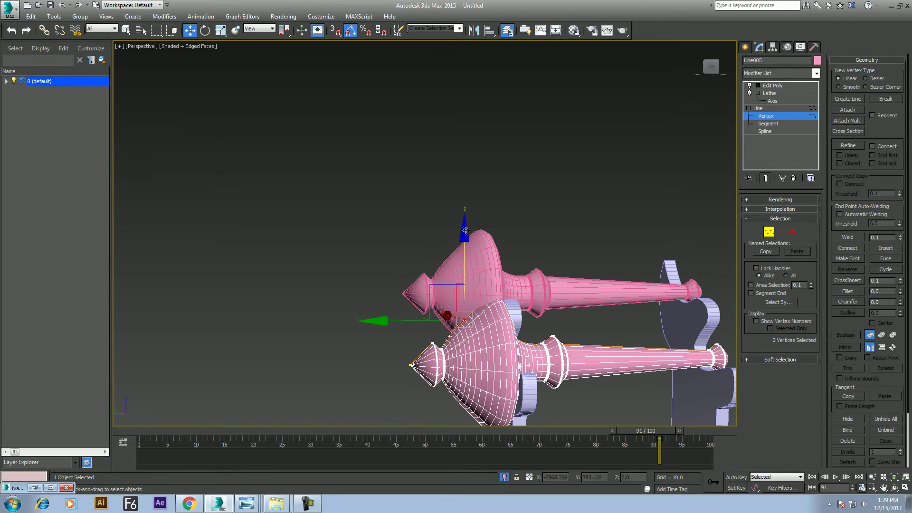
{"action": "left_click_drag", "start_coordinate": [468, 234], "coordinate": [465, 266]}
Shift six tip vertices to make the finial pointed, then return to top level
{"action": "left_click", "coordinate": [465, 266]}
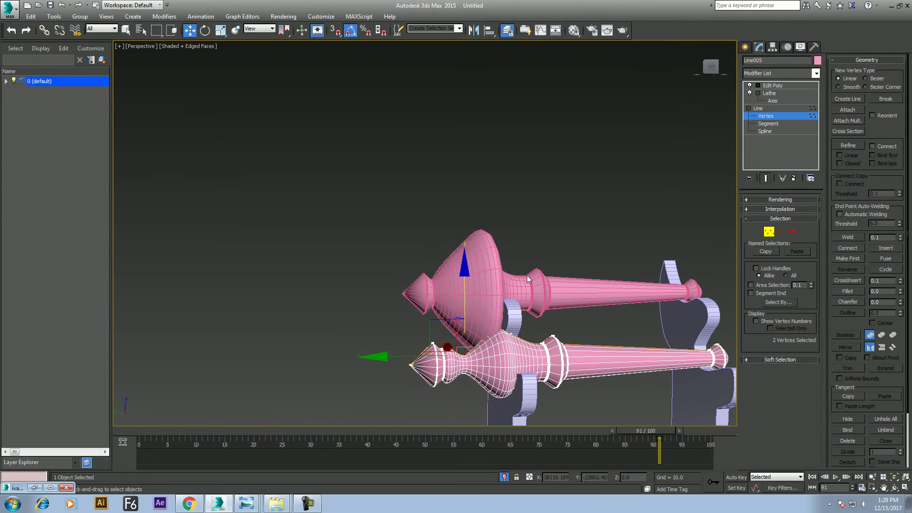
{"action": "key", "text": "ctrl+z"}
{"action": "left_click_drag", "start_coordinate": [492, 242], "coordinate": [492, 257]}
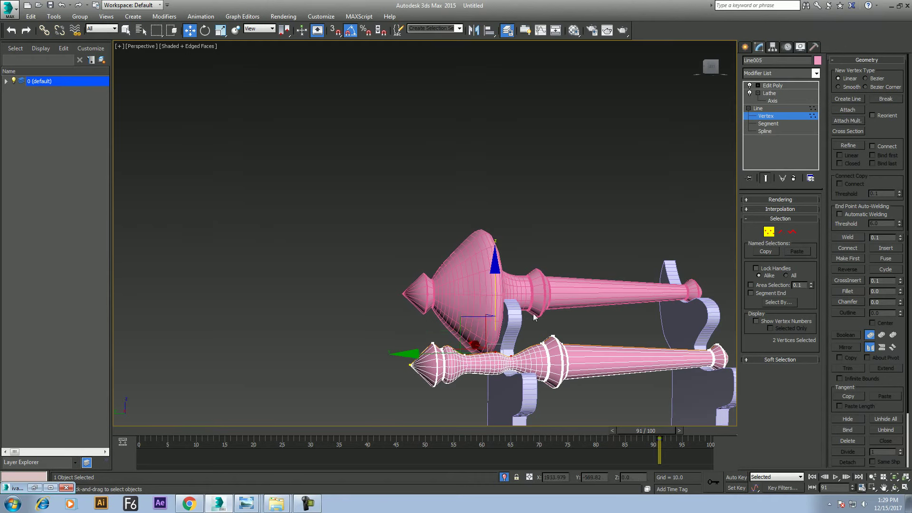
{"action": "middle_click_drag", "start_coordinate": [475, 266], "coordinate": [451, 247]}
{"action": "left_click_drag", "start_coordinate": [341, 310], "coordinate": [445, 395]}
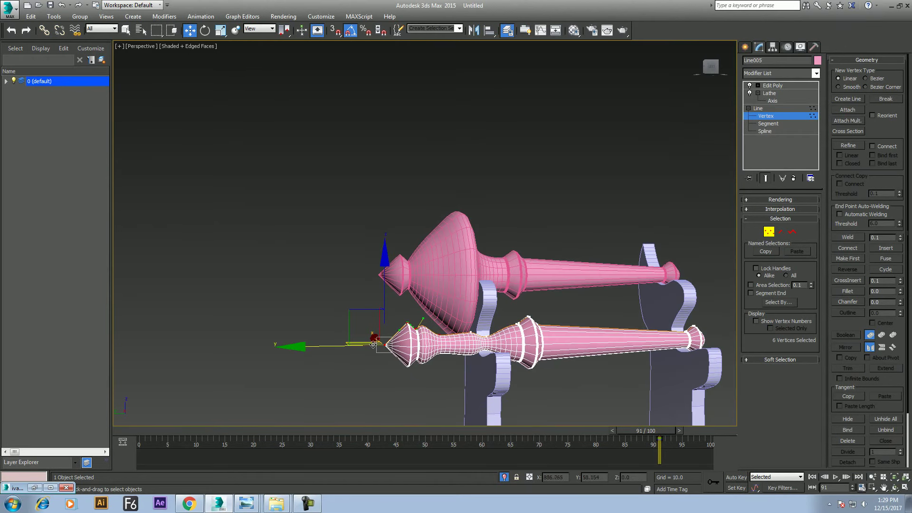
{"action": "left_click_drag", "start_coordinate": [304, 348], "coordinate": [315, 346]}
{"action": "middle_click_drag", "start_coordinate": [316, 347], "coordinate": [210, 338]}
{"action": "right_click", "coordinate": [401, 335]}
{"action": "left_click", "coordinate": [393, 333]}
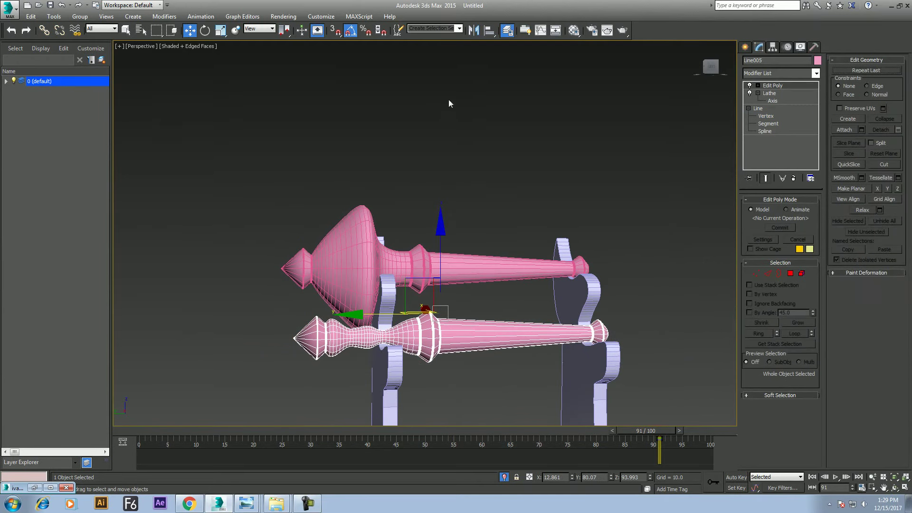
Box-select the two handles and two side supports and set their object colour to grey
{"action": "middle_click_drag", "start_coordinate": [490, 301], "coordinate": [437, 295]}
{"action": "scroll", "coordinate": [437, 295], "scroll_direction": "down", "scroll_amount": 3}
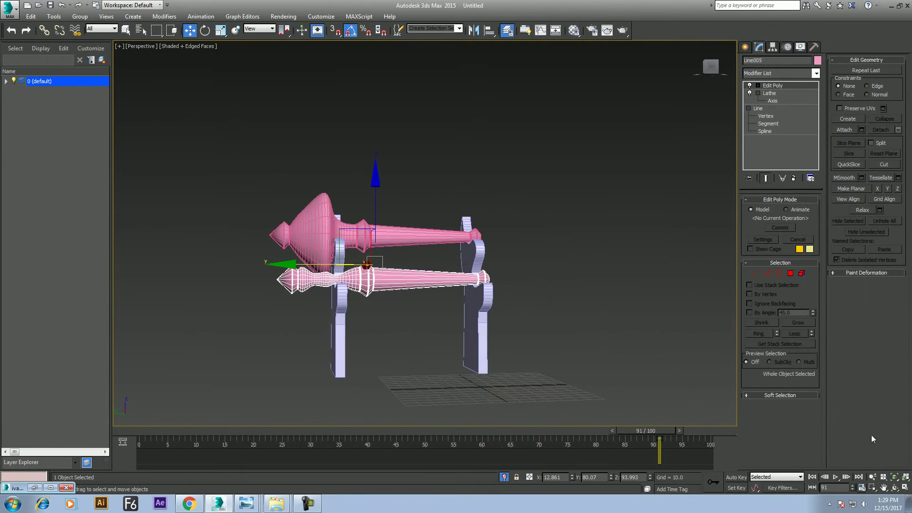
{"action": "left_click", "coordinate": [895, 488]}
{"action": "left_click_drag", "start_coordinate": [521, 298], "coordinate": [485, 285]}
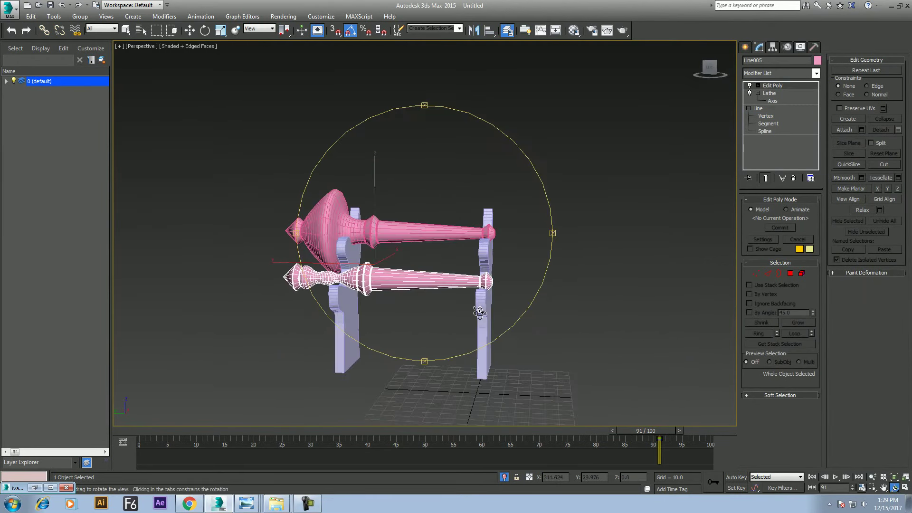
{"action": "key", "text": "w"}
{"action": "left_click_drag", "start_coordinate": [569, 132], "coordinate": [261, 415]}
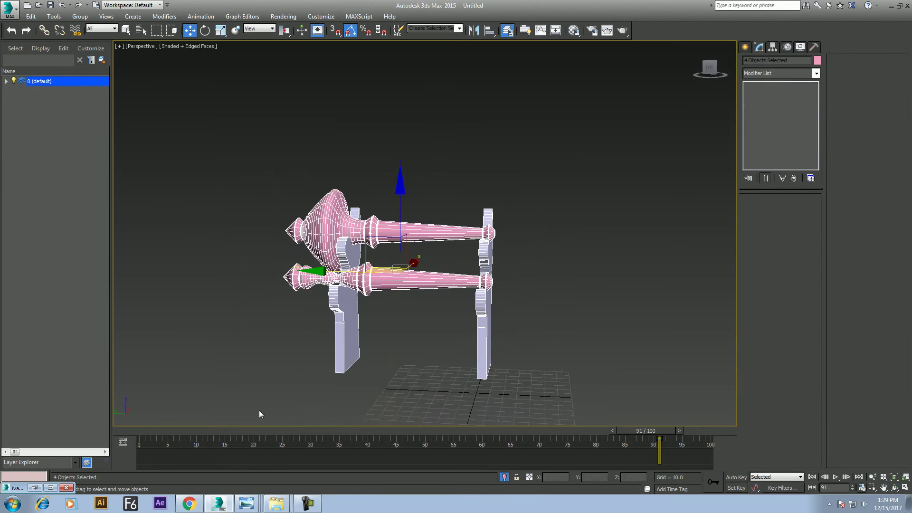
{"action": "left_click", "coordinate": [816, 64]}
{"action": "left_click", "coordinate": [369, 212]}
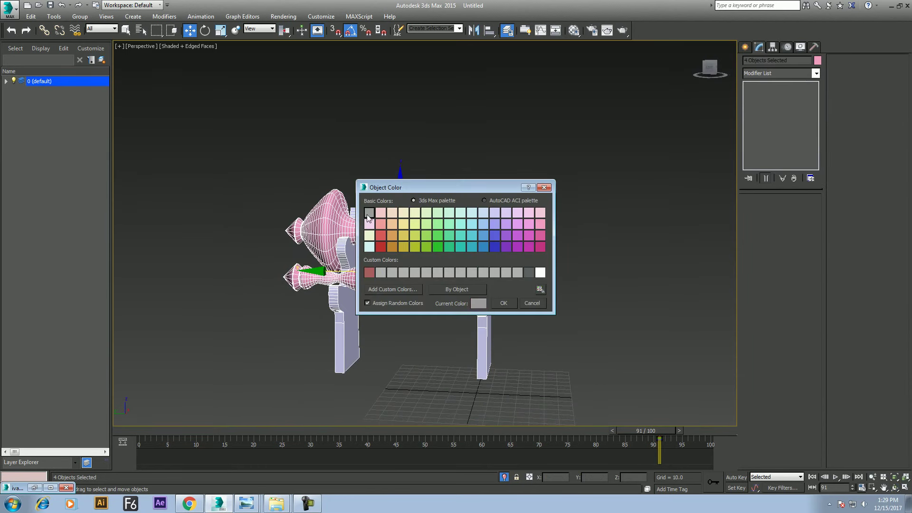
{"action": "left_click", "coordinate": [504, 302]}
{"action": "left_click", "coordinate": [541, 290]}
{"action": "mouse_move", "coordinate": [530, 266]}
{"action": "middle_mouse_down", "text": "alt"}
{"action": "mouse_move", "coordinate": [528, 321]}
{"action": "mouse_move", "coordinate": [534, 239]}
{"action": "mouse_move", "coordinate": [536, 254]}
{"action": "mouse_move", "coordinate": [482, 354]}
{"action": "middle_mouse_up", "text": "alt"}
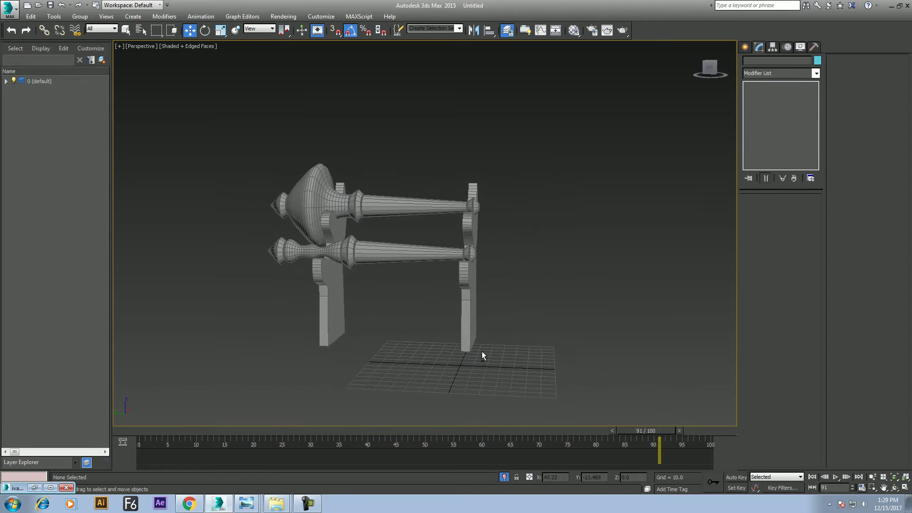
{"action": "left_click", "coordinate": [464, 342]}
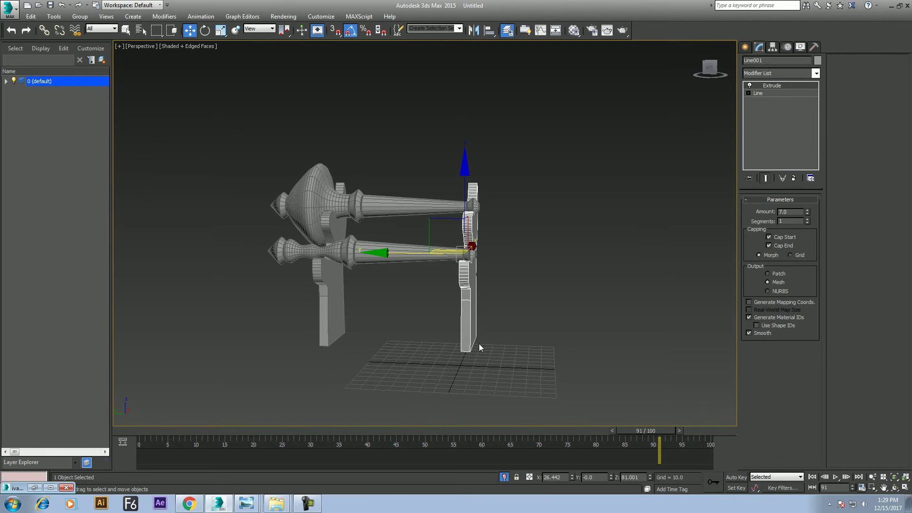
In Top view, draw Rectangle001 (132.113 × 89.092) around the stand's footprint
{"action": "key", "text": "t"}
{"action": "scroll", "coordinate": [566, 342], "scroll_direction": "up", "scroll_amount": 3}
{"action": "middle_click_drag", "start_coordinate": [584, 281], "coordinate": [593, 307]}
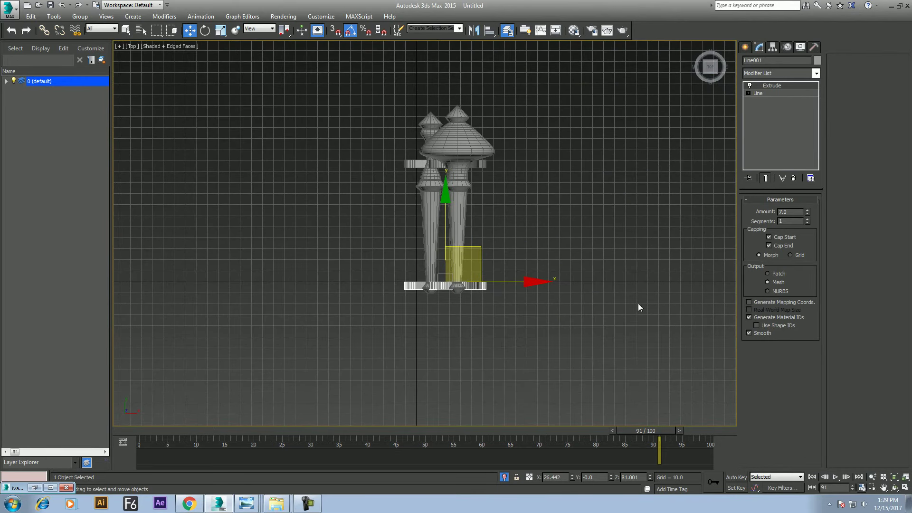
{"action": "middle_click_drag", "start_coordinate": [698, 144], "coordinate": [731, 157]}
{"action": "scroll", "coordinate": [732, 157], "scroll_direction": "up", "scroll_amount": 2}
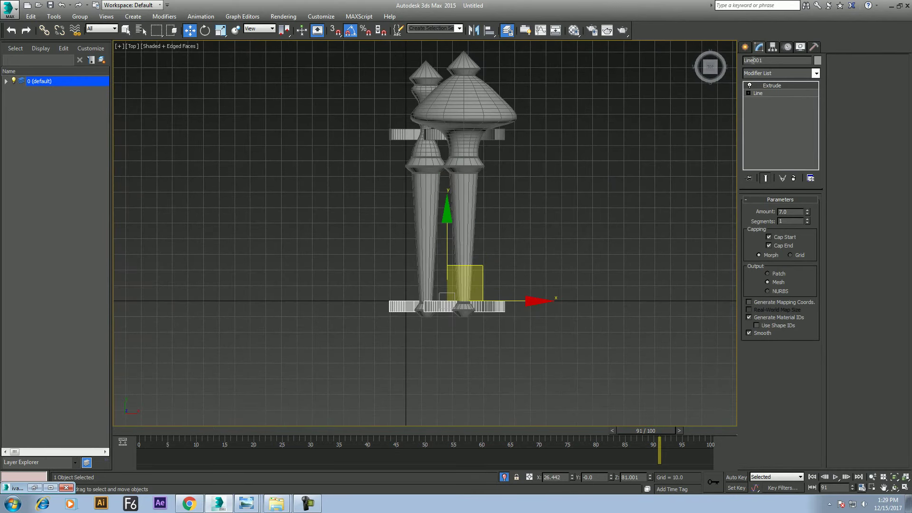
{"action": "left_click", "coordinate": [745, 48]}
{"action": "left_click", "coordinate": [799, 115]}
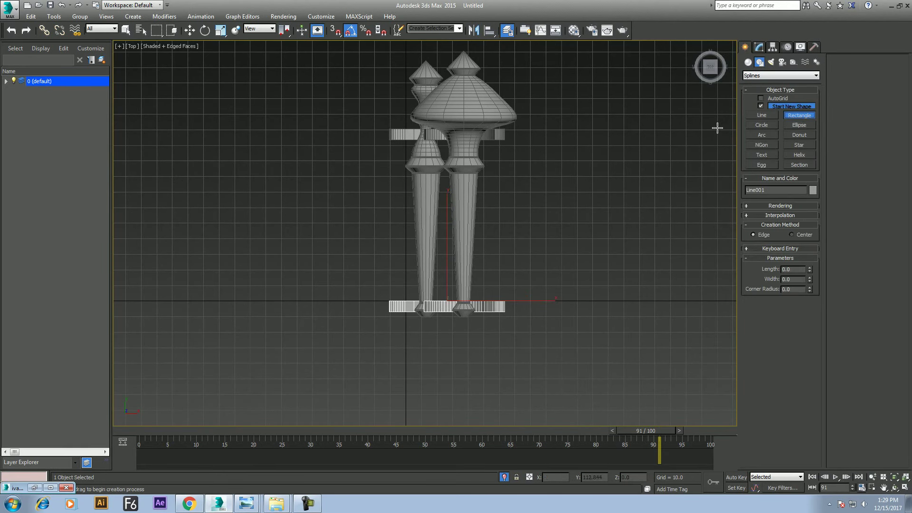
{"action": "left_click_drag", "start_coordinate": [375, 112], "coordinate": [516, 318]}
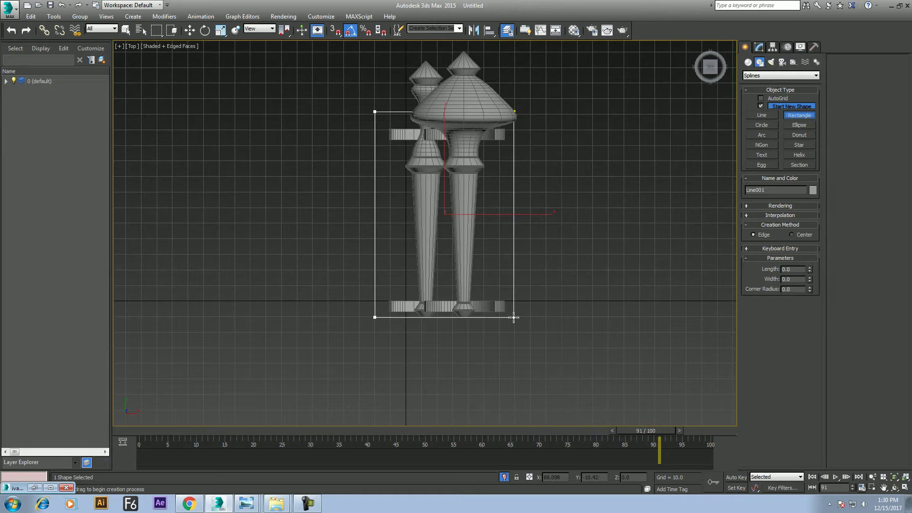
{"action": "mouse_move", "coordinate": [516, 317]}
{"action": "middle_mouse_down"}
{"action": "mouse_move", "coordinate": [531, 322]}
{"action": "mouse_move", "coordinate": [546, 244]}
{"action": "middle_mouse_up"}
In Left view, draw the small Rectangle002 (10.153 × 8.024) beside the base
{"action": "key", "text": "l"}
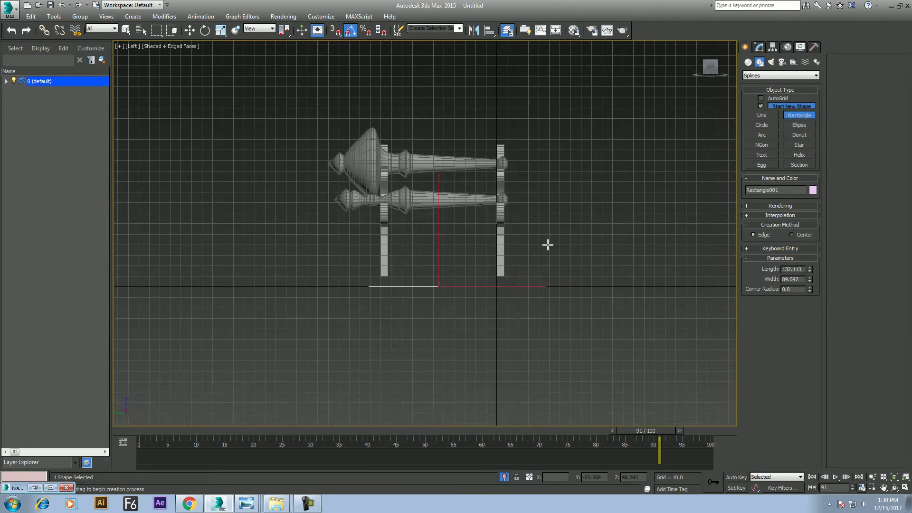
{"action": "scroll", "coordinate": [615, 279], "scroll_direction": "up", "scroll_amount": 2}
{"action": "scroll", "coordinate": [615, 279], "scroll_direction": "up", "scroll_amount": 2}
{"action": "middle_click_drag", "start_coordinate": [615, 279], "coordinate": [590, 279]}
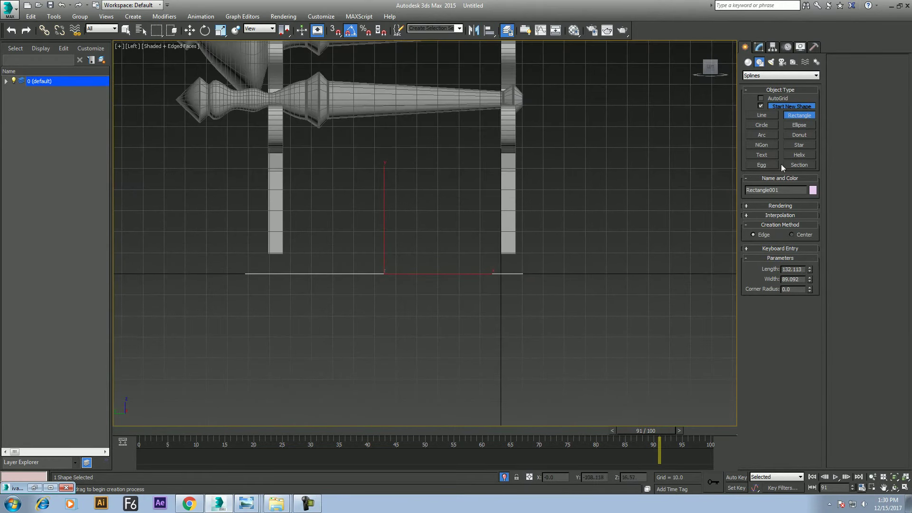
{"action": "scroll", "coordinate": [572, 253], "scroll_direction": "up", "scroll_amount": 2}
{"action": "mouse_move", "coordinate": [515, 253]}
{"action": "left_mouse_down"}
{"action": "mouse_move", "coordinate": [534, 291]}
{"action": "mouse_move", "coordinate": [553, 295]}
{"action": "left_mouse_up"}
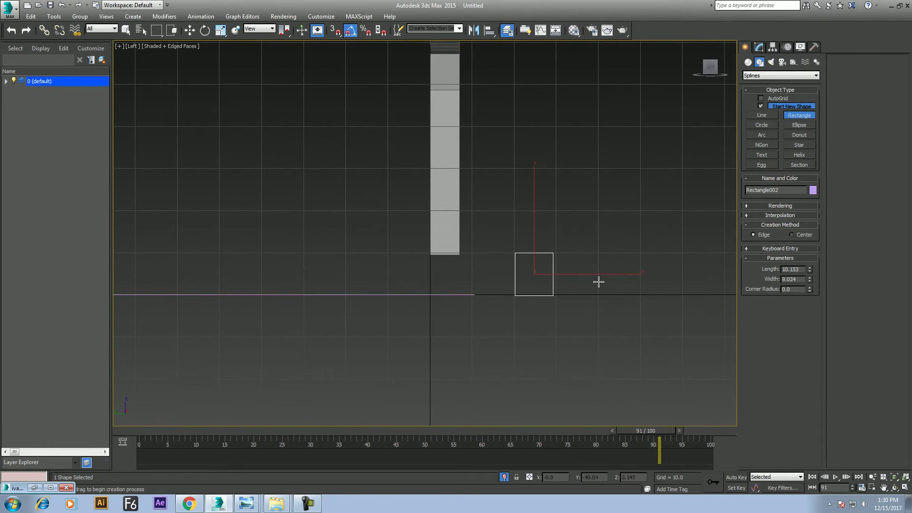
Convert Rectangle002 to an Editable Spline and pull one corner into a concave curve
{"action": "key", "text": "w"}
{"action": "right_click", "coordinate": [580, 215]}
{"action": "mouse_move", "coordinate": [617, 304]}
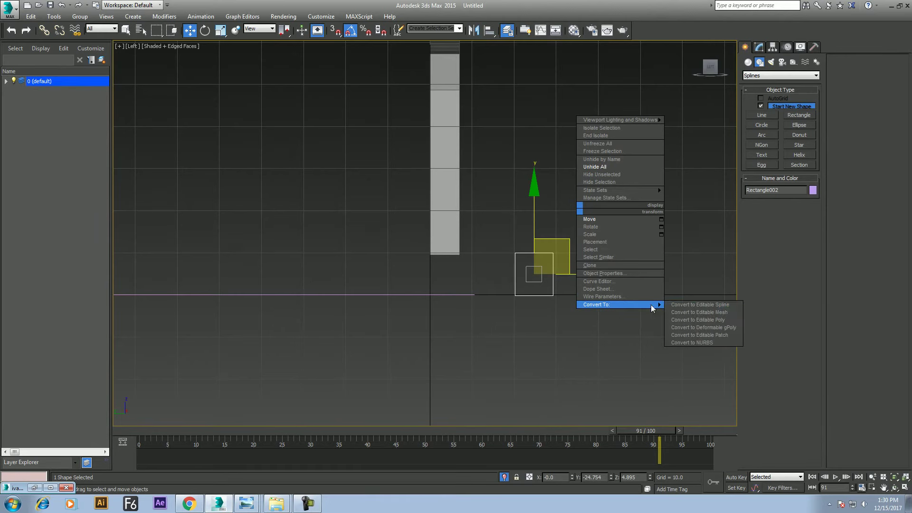
{"action": "left_click", "coordinate": [716, 305]}
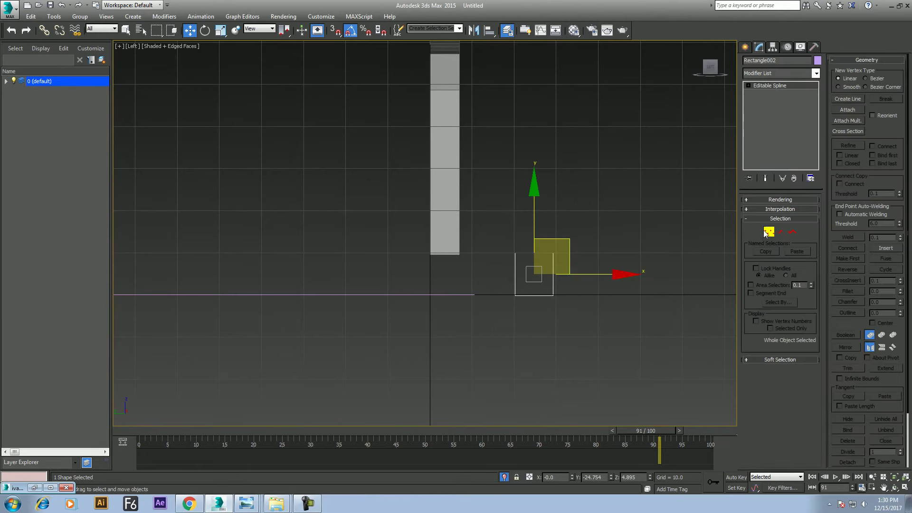
{"action": "left_click", "coordinate": [769, 232]}
{"action": "left_click", "coordinate": [553, 253]}
{"action": "left_click_drag", "start_coordinate": [586, 219], "coordinate": [579, 237]}
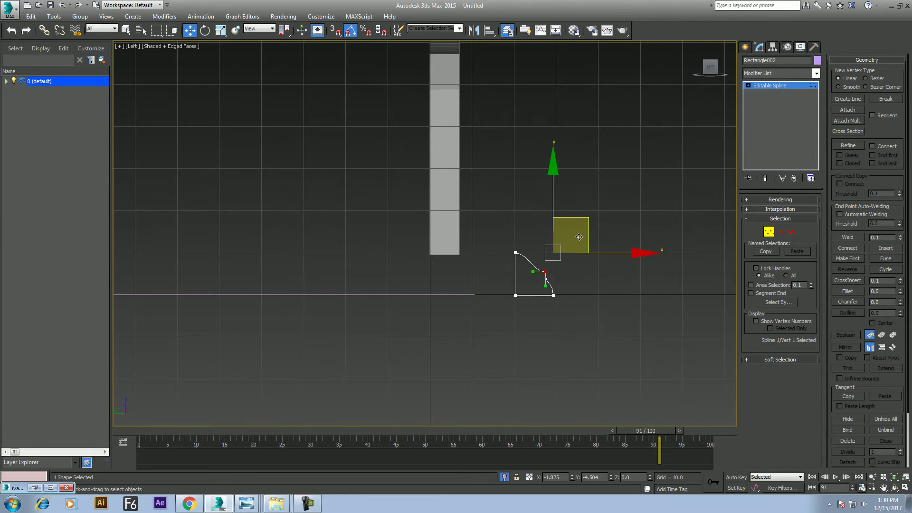
{"action": "right_click", "coordinate": [554, 238]}
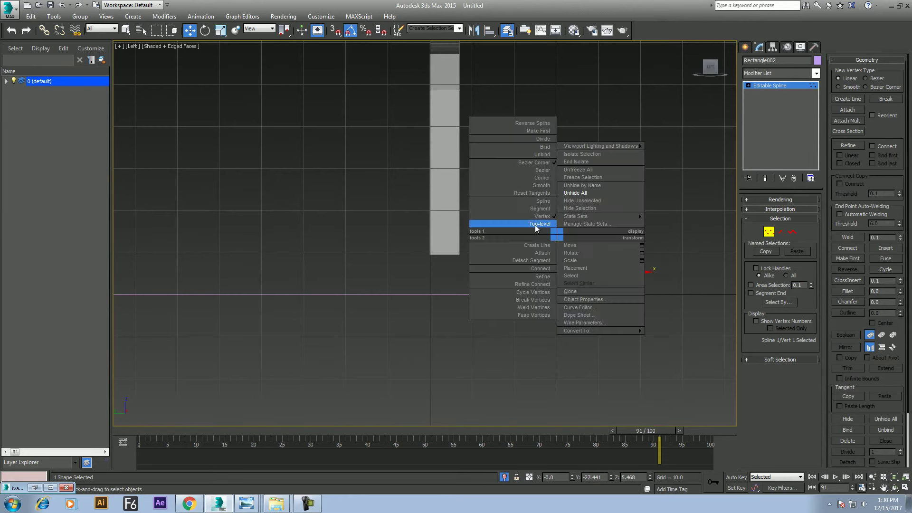
{"action": "left_click", "coordinate": [509, 224]}
{"action": "middle_click_drag", "start_coordinate": [495, 290], "coordinate": [486, 348]}
Orbit to an angled perspective and select the large Rectangle001 outline
{"action": "key", "text": "p"}
{"action": "middle_click_drag", "start_coordinate": [479, 261], "coordinate": [572, 342], "text": "alt"}
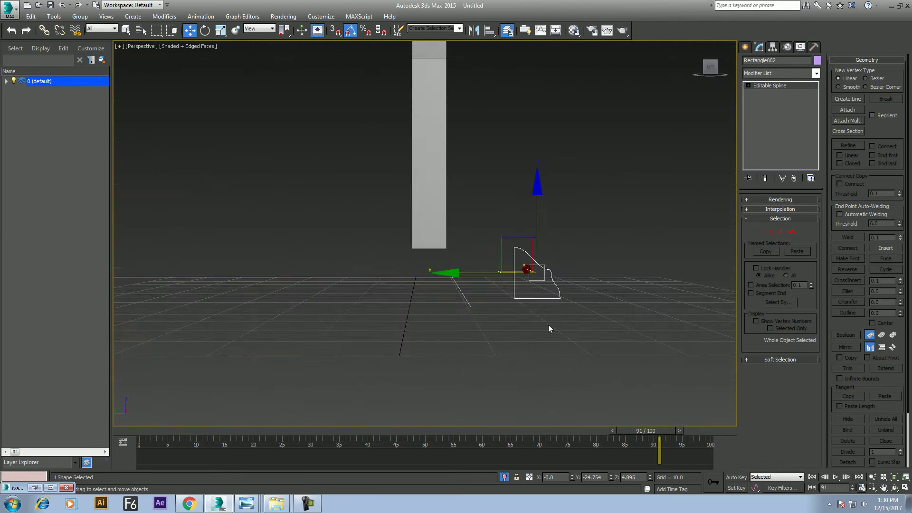
{"action": "left_click", "coordinate": [894, 487]}
{"action": "mouse_move", "coordinate": [500, 274]}
{"action": "left_mouse_down"}
{"action": "mouse_move", "coordinate": [442, 268]}
{"action": "mouse_move", "coordinate": [426, 283]}
{"action": "left_mouse_up"}
{"action": "right_click", "coordinate": [426, 283]}
{"action": "left_click_drag", "start_coordinate": [377, 261], "coordinate": [334, 345]}
{"action": "key", "text": "ctrl+z"}
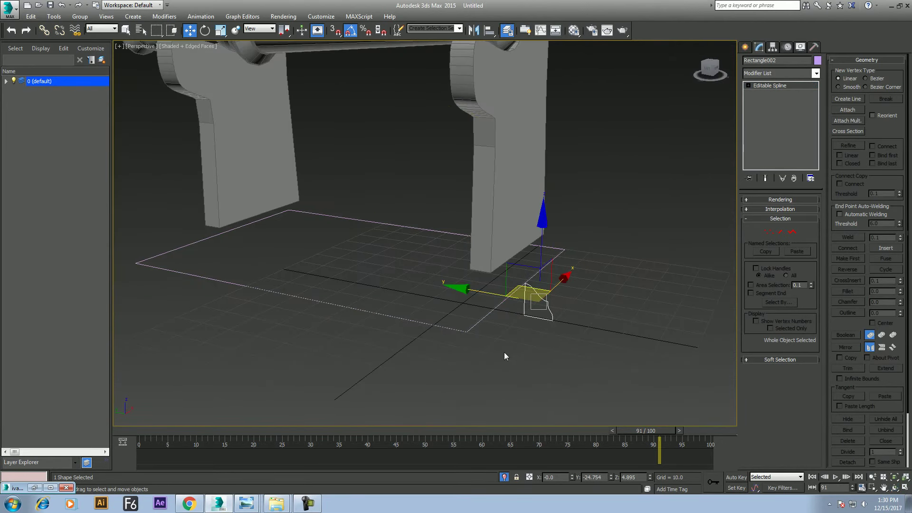
{"action": "left_click_drag", "start_coordinate": [426, 319], "coordinate": [392, 304]}
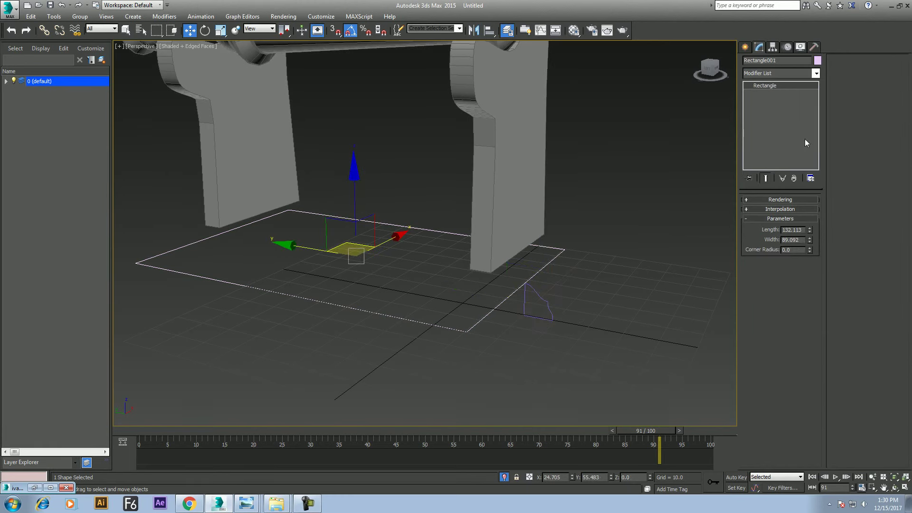
Add a Bevel Profile modifier to Rectangle001 with Rectangle002 as the profile
{"action": "left_click", "coordinate": [779, 72]}
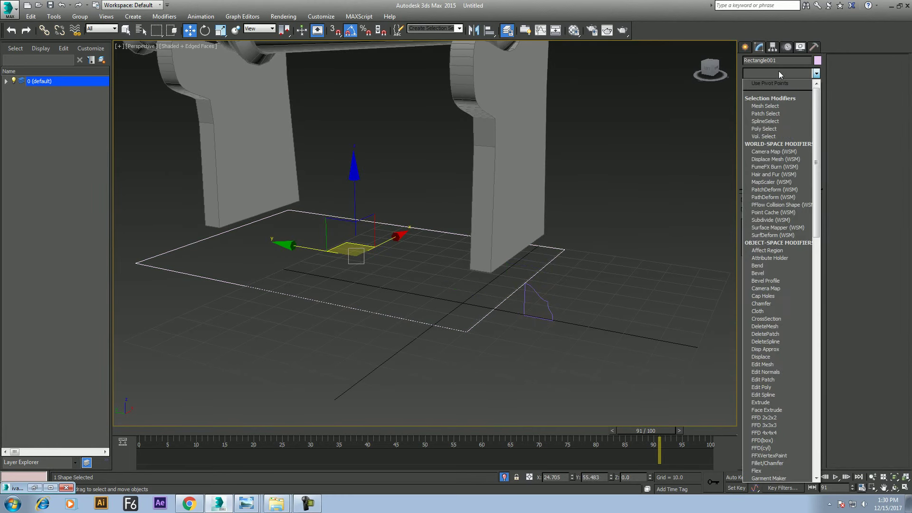
{"action": "key", "text": "b"}
{"action": "left_click", "coordinate": [766, 99]}
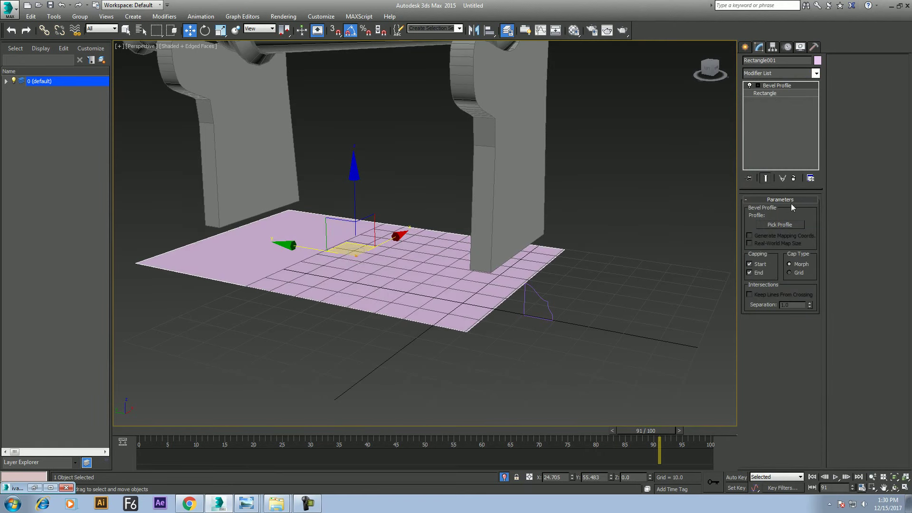
{"action": "left_click", "coordinate": [784, 228]}
{"action": "left_click", "coordinate": [549, 304]}
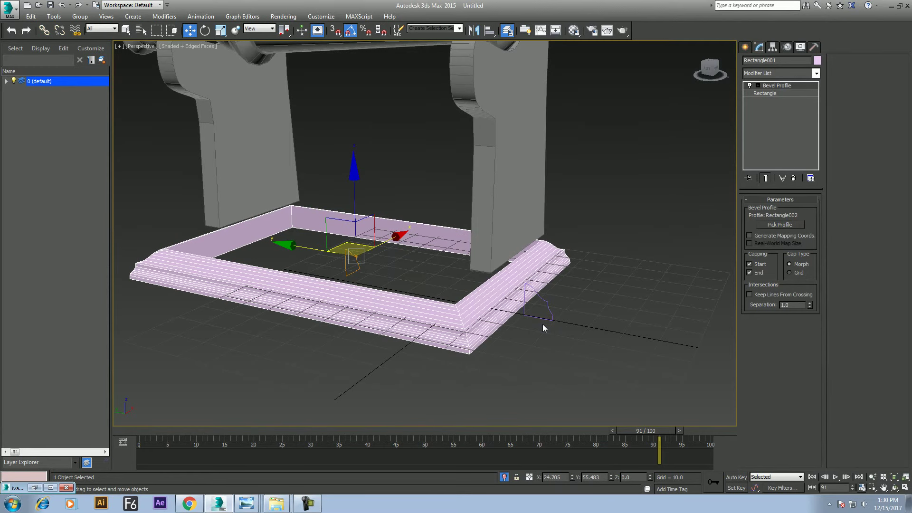
{"action": "middle_click_drag", "start_coordinate": [543, 329], "coordinate": [555, 285]}
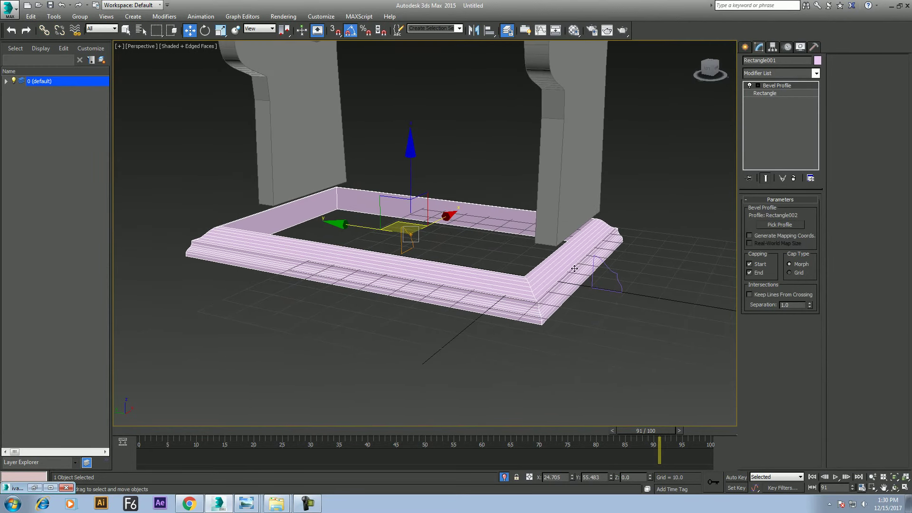
Delete one segment of the Rectangle002 profile spline and return to object level
{"action": "left_click", "coordinate": [615, 269]}
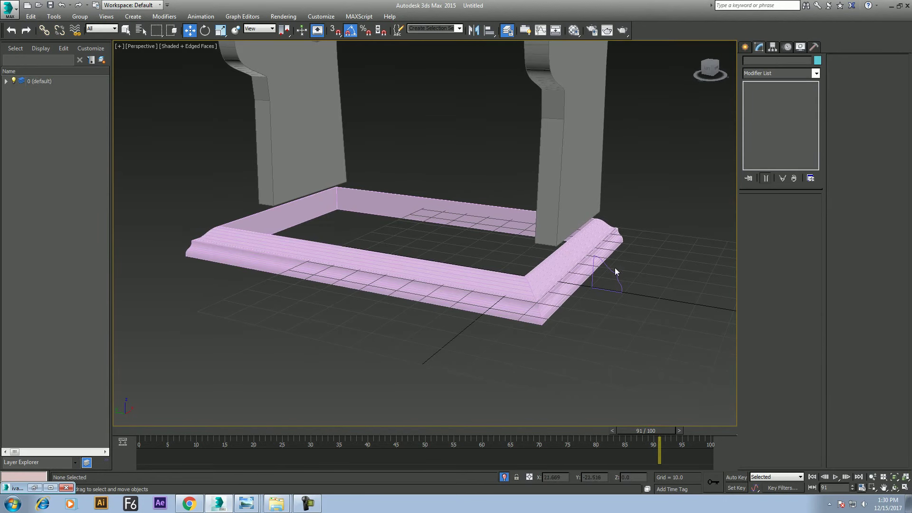
{"action": "left_click", "coordinate": [780, 231]}
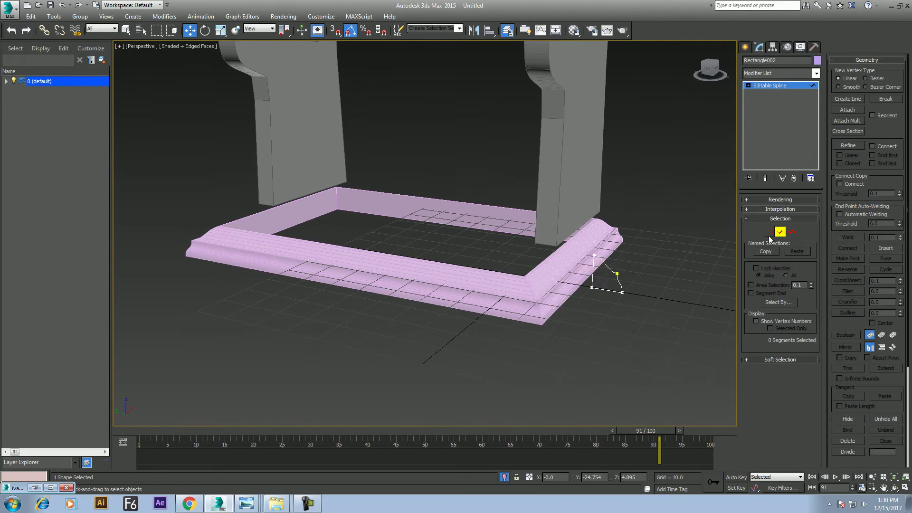
{"action": "left_click", "coordinate": [593, 277]}
{"action": "key", "text": "Delete"}
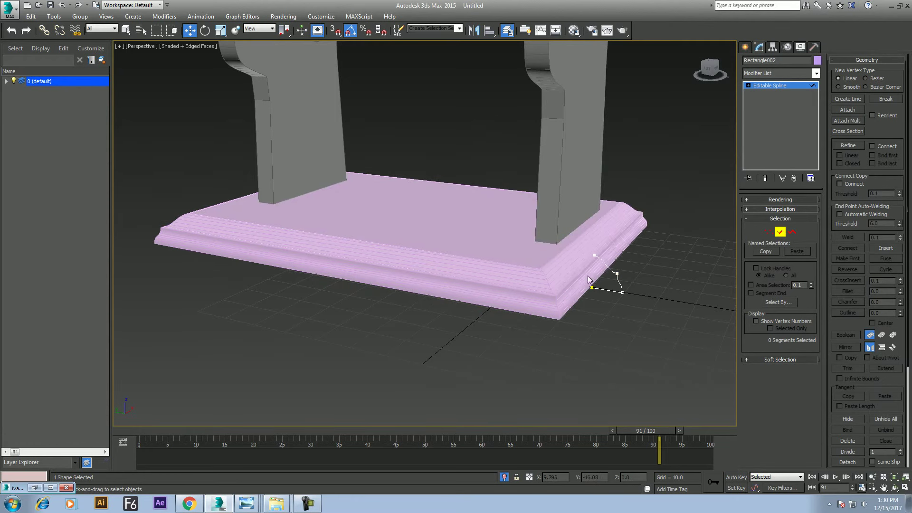
{"action": "right_click", "coordinate": [546, 231]}
{"action": "left_click", "coordinate": [523, 221]}
{"action": "middle_click_drag", "start_coordinate": [532, 237], "coordinate": [538, 324]}
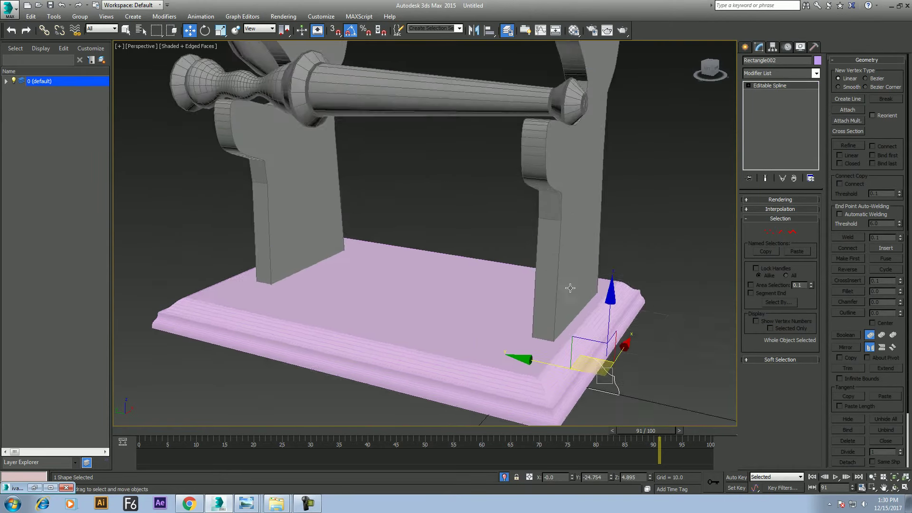
{"action": "scroll", "coordinate": [553, 273], "scroll_direction": "down", "scroll_amount": 3}
{"action": "left_click", "coordinate": [608, 287]}
Set the bevelled base's object colour to grey
{"action": "left_click", "coordinate": [480, 314]}
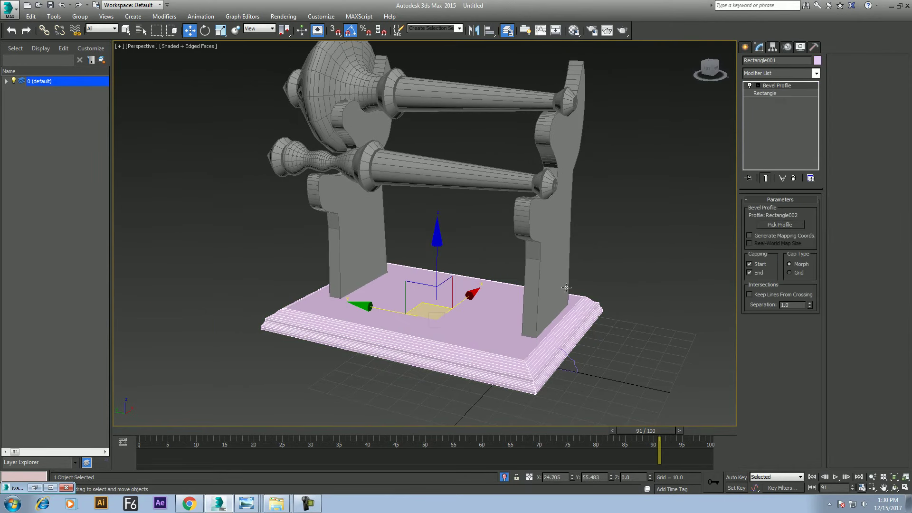
{"action": "left_click", "coordinate": [817, 61]}
{"action": "left_click", "coordinate": [498, 275]}
{"action": "left_click", "coordinate": [504, 303]}
{"action": "left_click", "coordinate": [605, 226]}
{"action": "mouse_move", "coordinate": [605, 225]}
{"action": "middle_mouse_down"}
{"action": "mouse_move", "coordinate": [572, 251]}
{"action": "mouse_move", "coordinate": [576, 239]}
{"action": "middle_mouse_up"}
{"action": "left_click", "coordinate": [307, 503]}
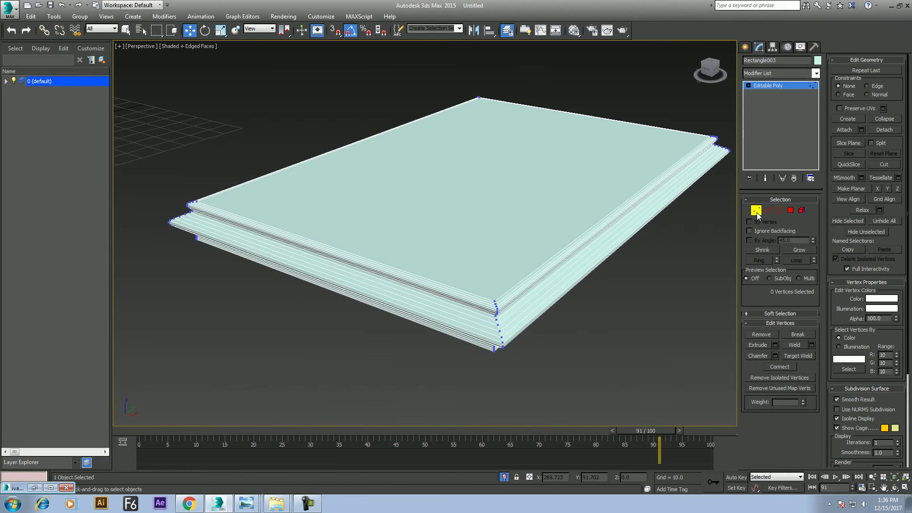
Re-enter Vertex mode and marquee-select the vertices along the slab's moulded edges
{"action": "left_click", "coordinate": [756, 211]}
{"action": "left_click", "coordinate": [756, 211]}
{"action": "scroll", "coordinate": [580, 177], "scroll_direction": "down", "scroll_amount": 1}
{"action": "scroll", "coordinate": [646, 134], "scroll_direction": "down", "scroll_amount": 2}
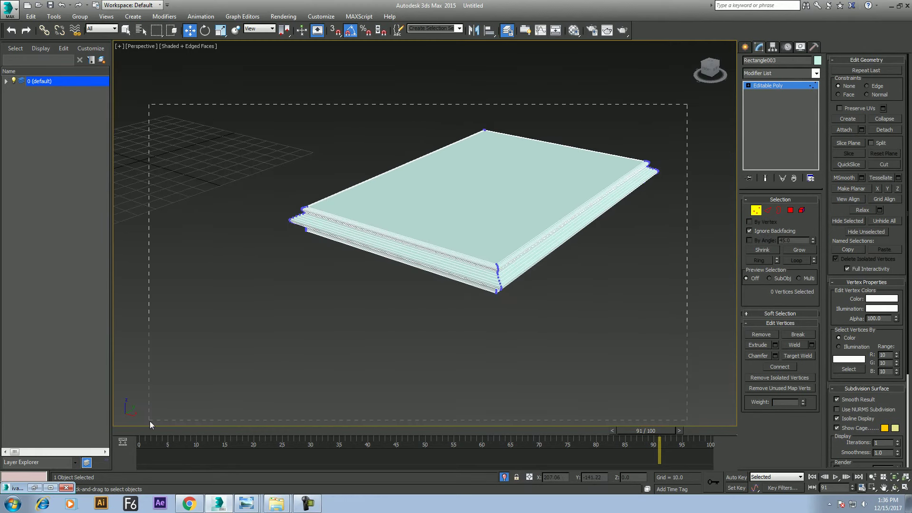
{"action": "left_click_drag", "start_coordinate": [552, 230], "coordinate": [151, 420]}
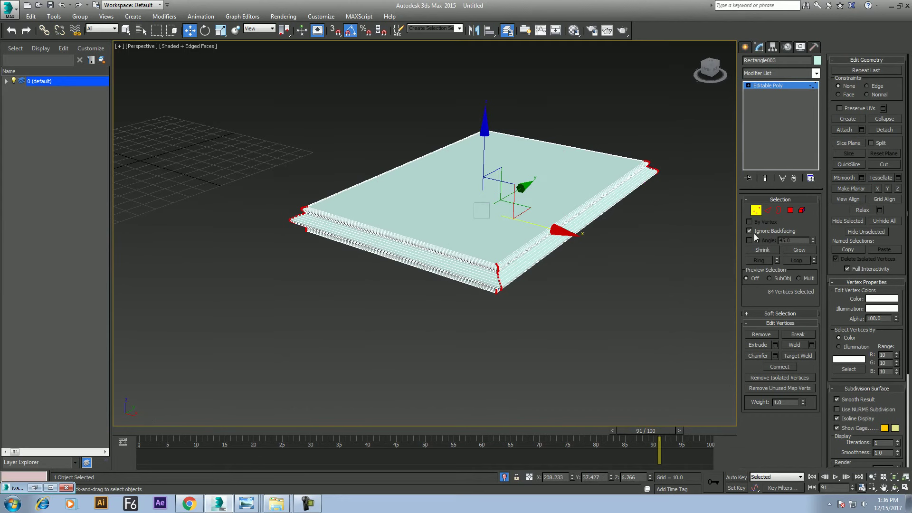
{"action": "mouse_move", "coordinate": [476, 298]}
{"action": "middle_mouse_down", "text": "alt"}
{"action": "mouse_move", "coordinate": [525, 297]}
{"action": "mouse_move", "coordinate": [472, 312]}
{"action": "middle_mouse_up", "text": "alt"}
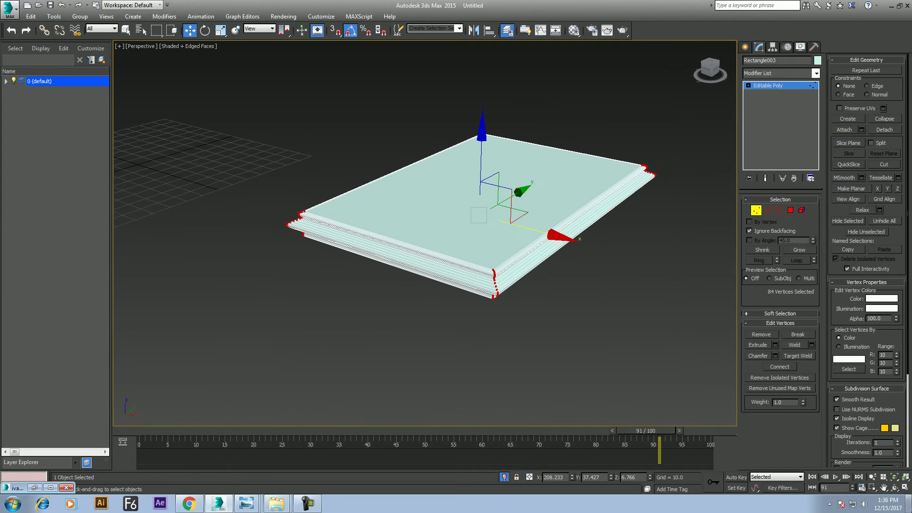
From a side-on view of the slab, add more edge vertices to the selection
{"action": "left_click", "coordinate": [894, 487]}
{"action": "mouse_move", "coordinate": [446, 253]}
{"action": "left_mouse_down"}
{"action": "mouse_move", "coordinate": [561, 230]}
{"action": "mouse_move", "coordinate": [363, 298]}
{"action": "left_mouse_up"}
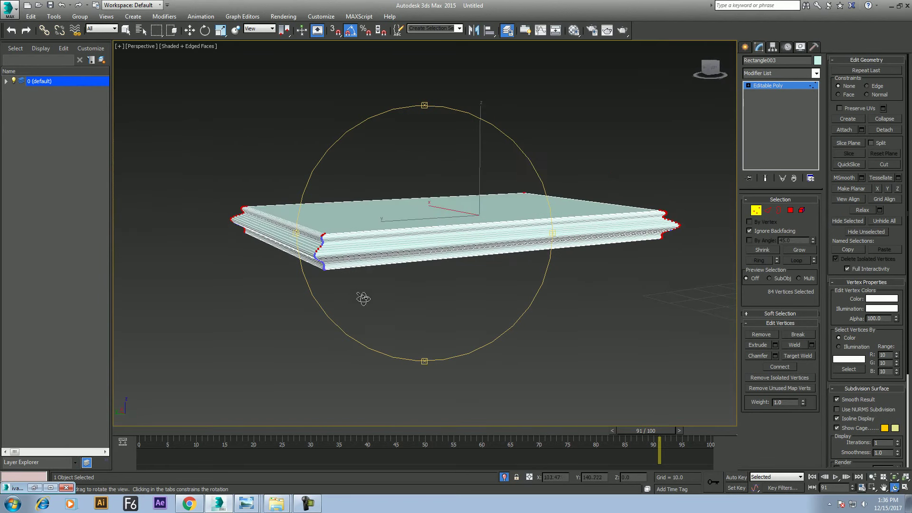
{"action": "right_click", "coordinate": [320, 253]}
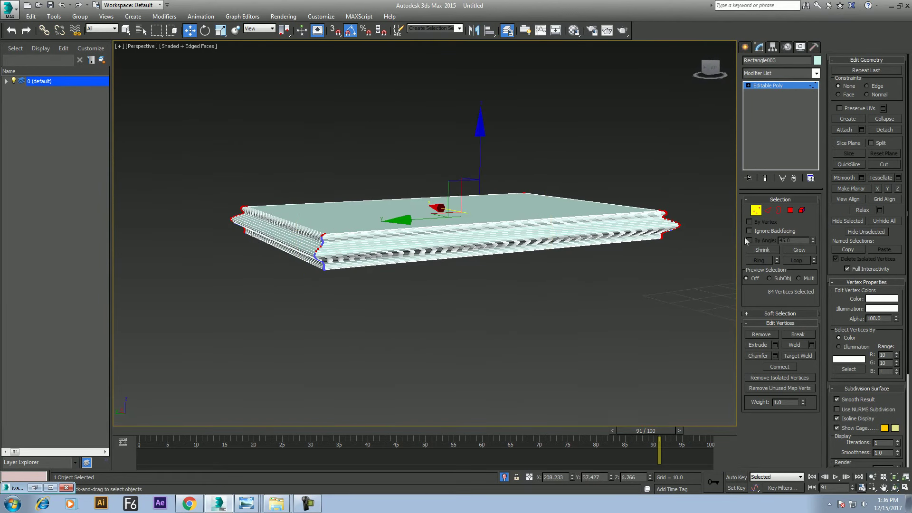
{"action": "middle_click_drag", "start_coordinate": [606, 268], "coordinate": [584, 285]}
{"action": "left_click_drag", "start_coordinate": [546, 302], "coordinate": [719, 373]}
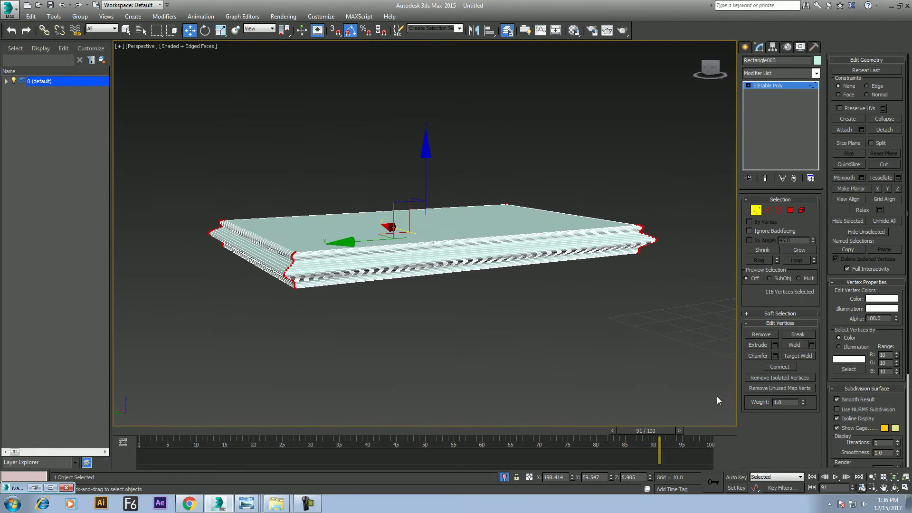
With the slab's top facing the viewer, select a single vertex at the slab corner
{"action": "left_click_drag", "start_coordinate": [486, 254], "coordinate": [238, 258]}
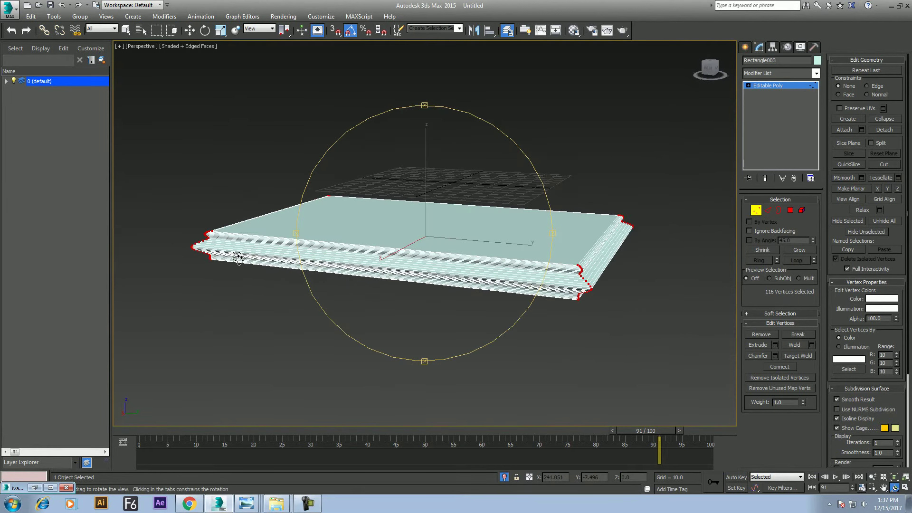
{"action": "left_click_drag", "start_coordinate": [239, 258], "coordinate": [468, 262]}
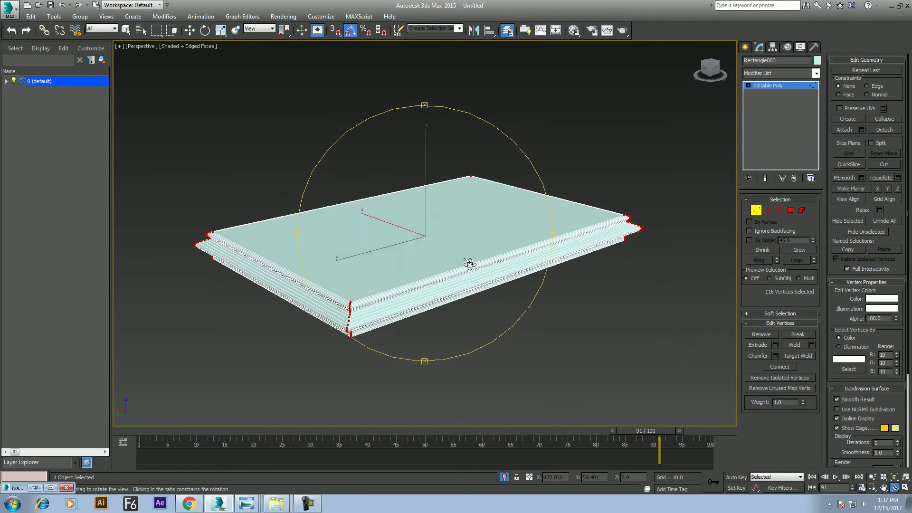
{"action": "key", "text": "w"}
{"action": "middle_click_drag", "start_coordinate": [579, 295], "coordinate": [524, 294]}
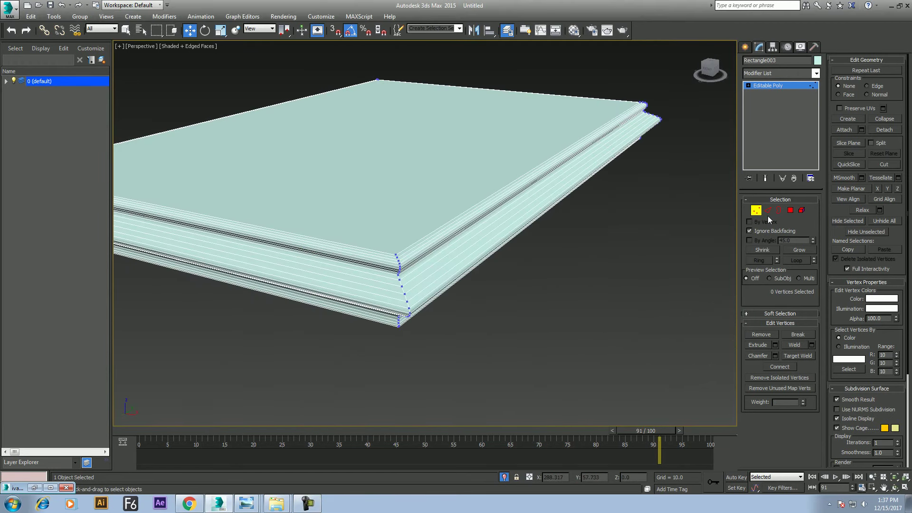
{"action": "left_click", "coordinate": [412, 309]}
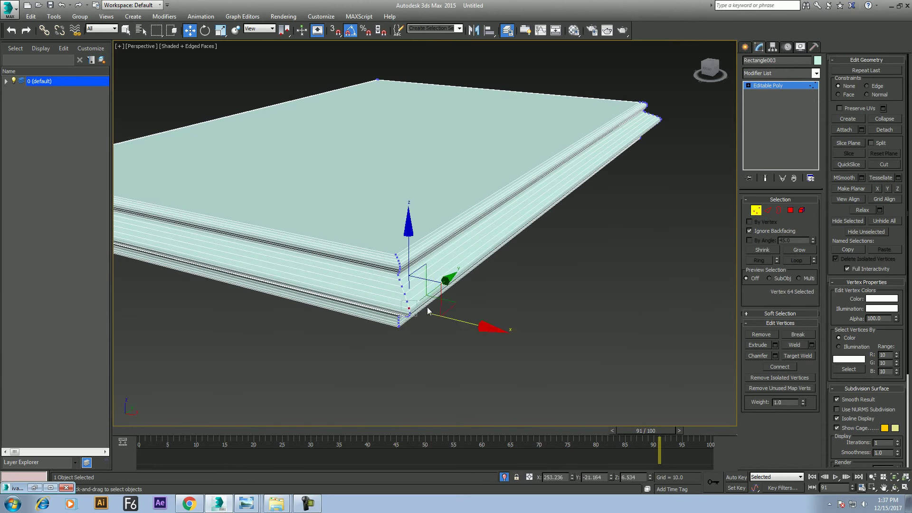
Grow the corner selection three times, then Shrink it twice to five corner vertices
{"action": "left_click", "coordinate": [802, 249]}
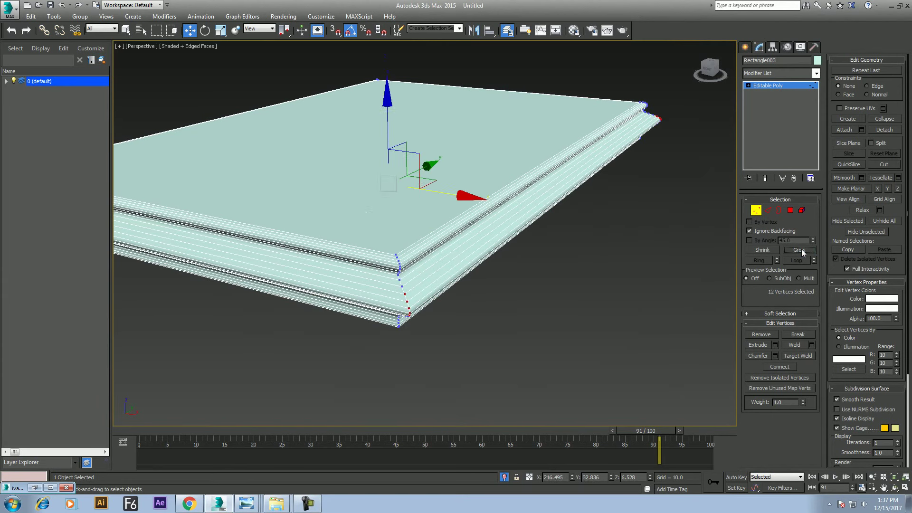
{"action": "left_click", "coordinate": [802, 249]}
{"action": "left_click", "coordinate": [802, 249]}
{"action": "left_click", "coordinate": [765, 249]}
{"action": "left_click", "coordinate": [765, 249]}
Try the SubObject and Multi-Level Preview Selection options, leaving preview off
{"action": "mouse_move", "coordinate": [560, 309]}
{"action": "middle_mouse_down"}
{"action": "mouse_move", "coordinate": [723, 301]}
{"action": "mouse_move", "coordinate": [583, 342]}
{"action": "middle_mouse_up"}
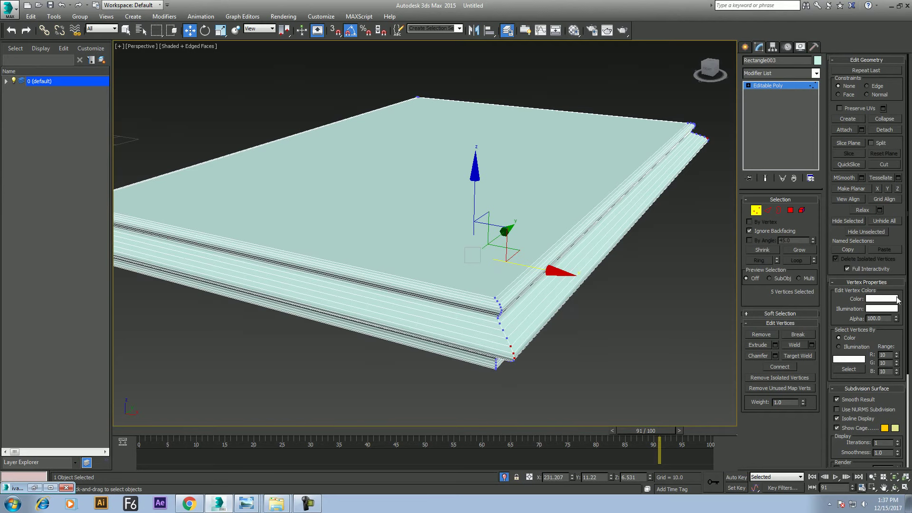
{"action": "left_click", "coordinate": [777, 279]}
{"action": "left_click", "coordinate": [755, 279]}
{"action": "left_click", "coordinate": [811, 278]}
{"action": "left_click", "coordinate": [750, 278]}
{"action": "scroll", "coordinate": [501, 303], "scroll_direction": "up", "scroll_amount": 1}
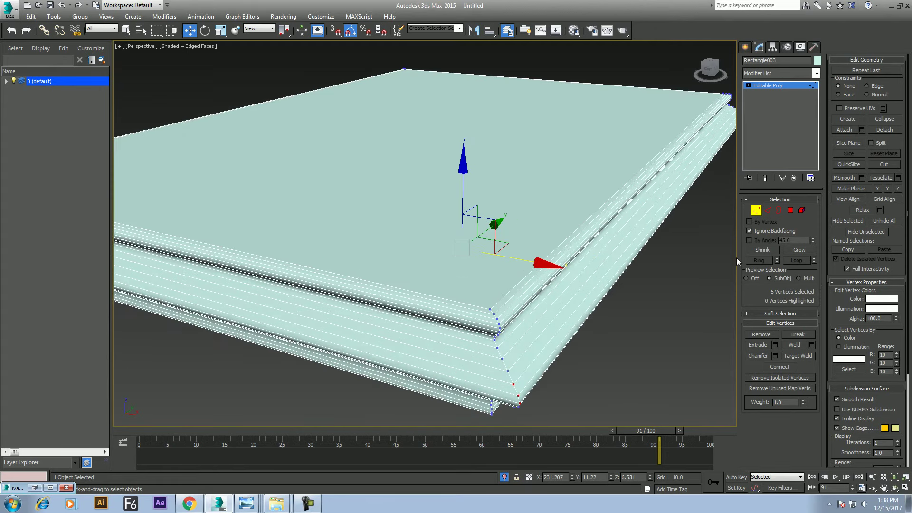
{"action": "scroll", "coordinate": [504, 306], "scroll_direction": "up", "scroll_amount": 1}
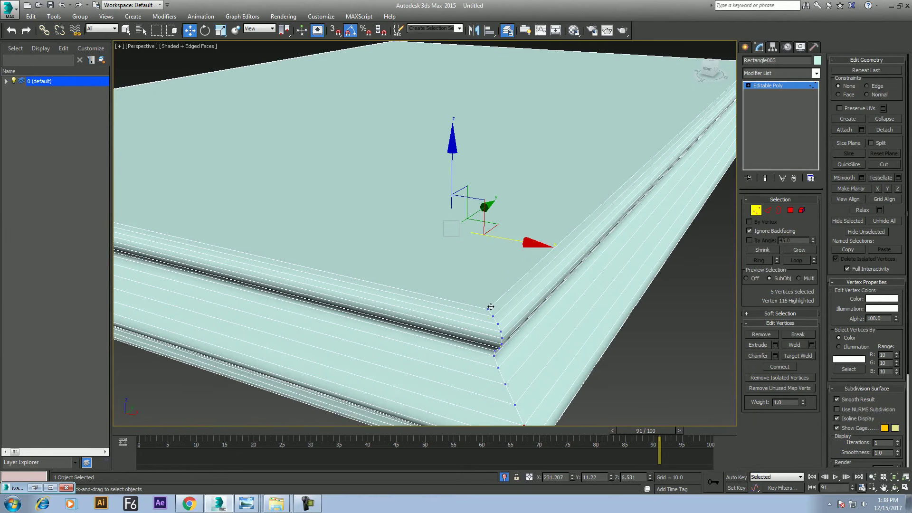
{"action": "scroll", "coordinate": [505, 307], "scroll_direction": "up", "scroll_amount": 2}
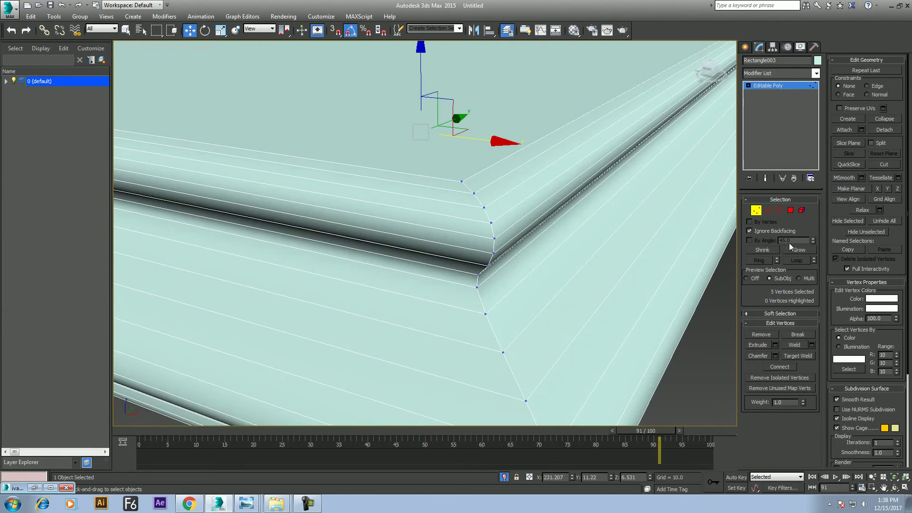
{"action": "left_click", "coordinate": [791, 213]}
{"action": "scroll", "coordinate": [657, 315], "scroll_direction": "down", "scroll_amount": 2}
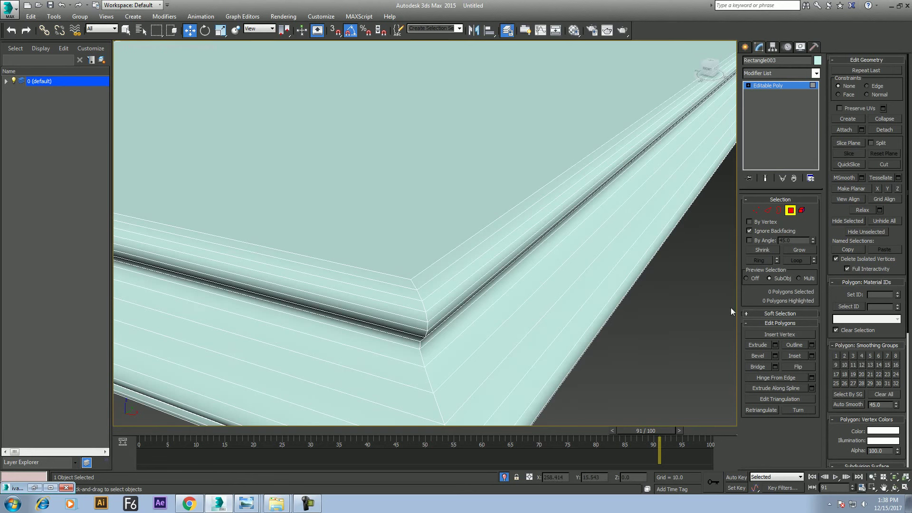
Select the base frame's top face, testing face hover preview options along the way
{"action": "left_click", "coordinate": [747, 279]}
{"action": "scroll", "coordinate": [549, 315], "scroll_direction": "up", "scroll_amount": 1}
{"action": "left_click", "coordinate": [483, 206]}
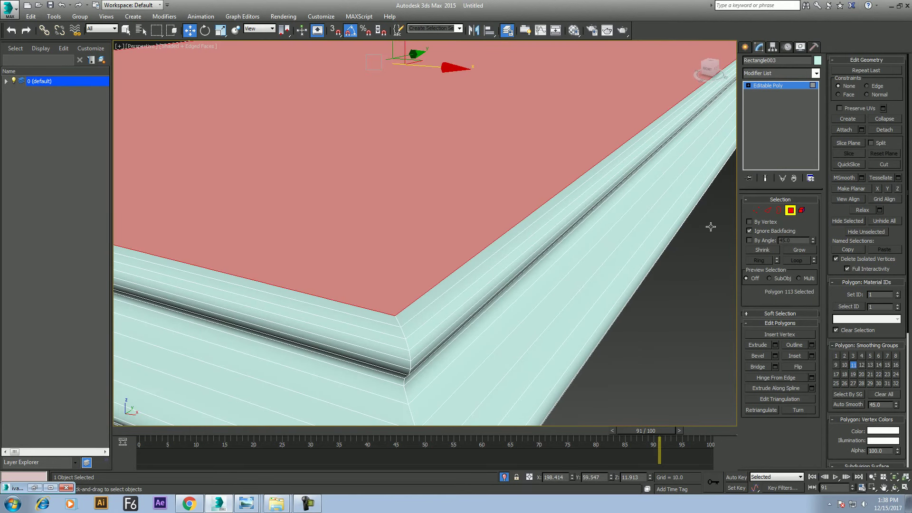
{"action": "left_click", "coordinate": [784, 279]}
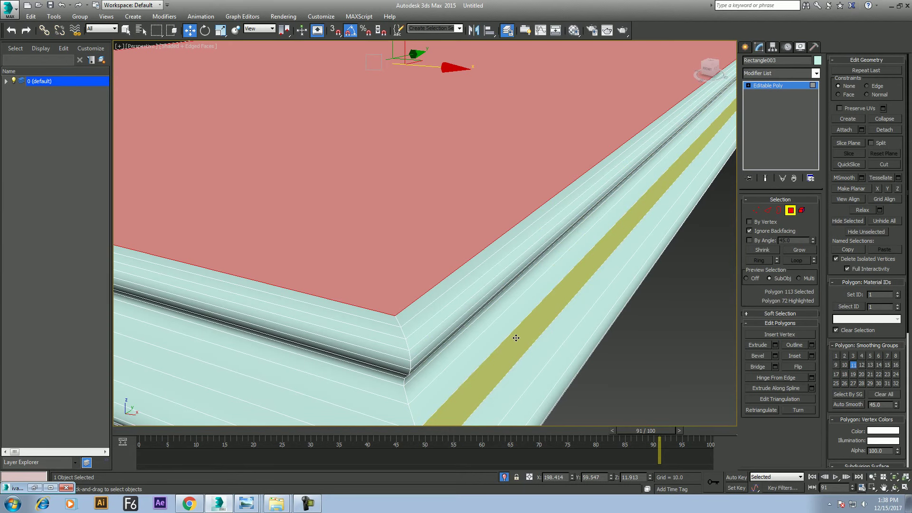
{"action": "left_click", "coordinate": [515, 338], "text": "ctrl"}
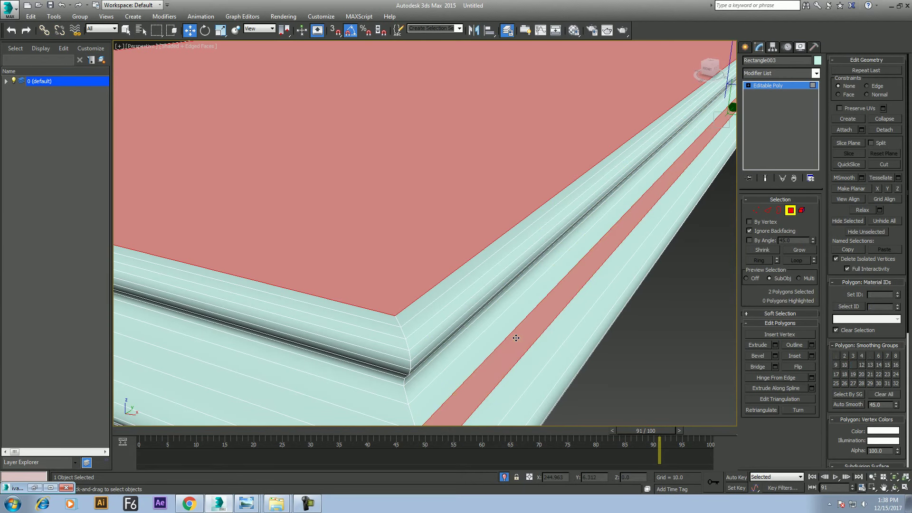
{"action": "left_click", "coordinate": [811, 280]}
{"action": "left_click", "coordinate": [637, 356]}
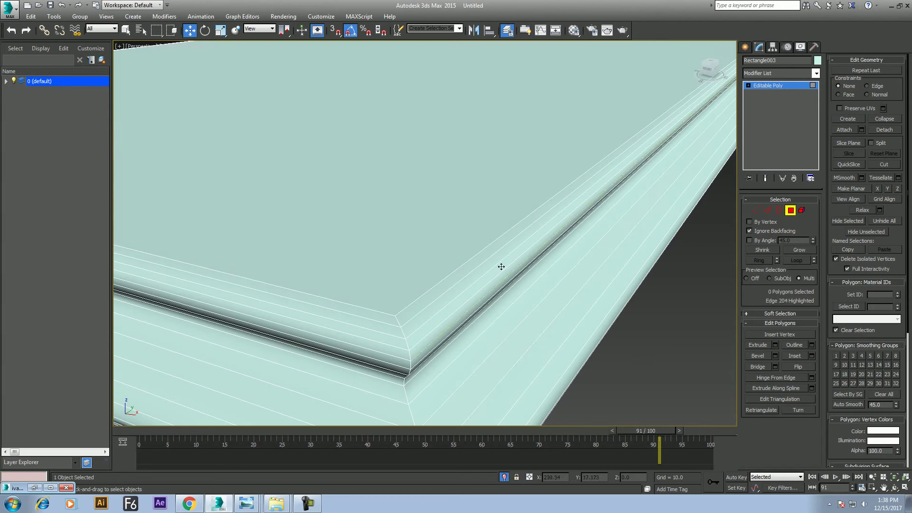
{"action": "left_click", "coordinate": [465, 206]}
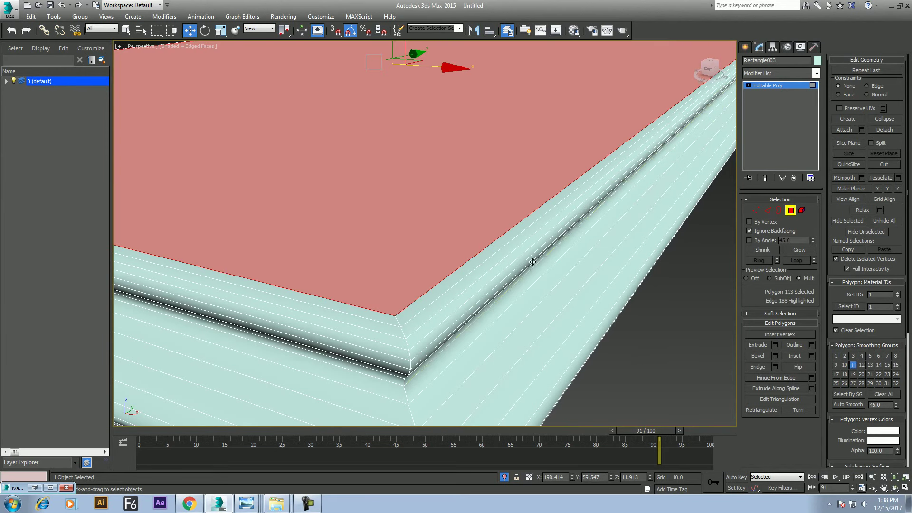
In Edge mode, double-click to select the frame's lower moulding edge loop
{"action": "left_click", "coordinate": [503, 266]}
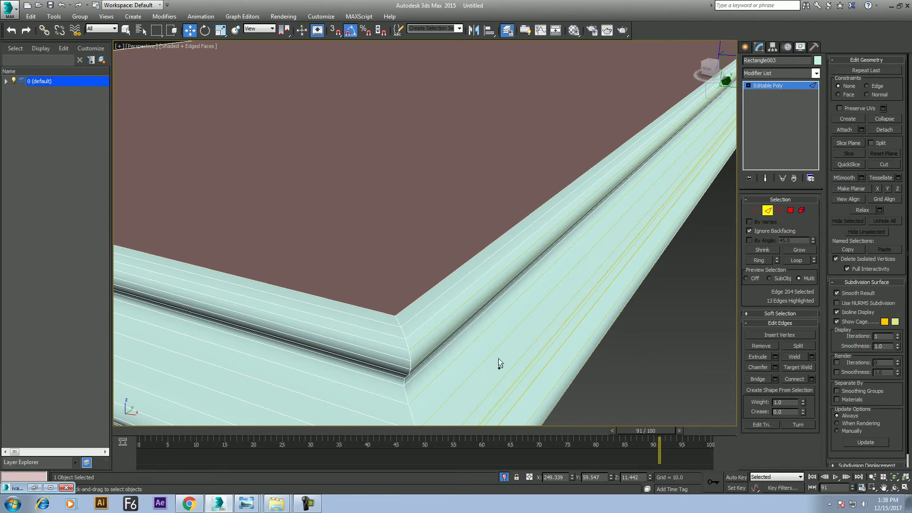
{"action": "middle_click_drag", "start_coordinate": [424, 389], "coordinate": [464, 295], "text": "alt"}
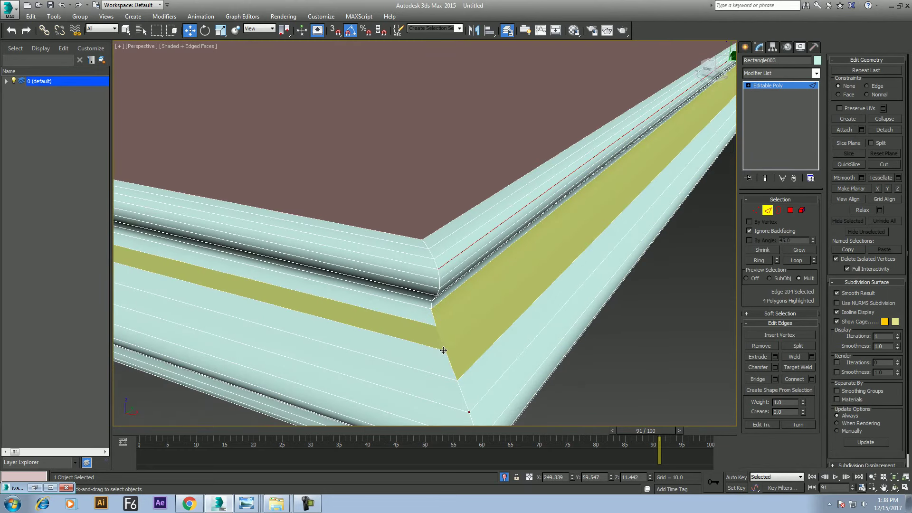
{"action": "middle_click_drag", "start_coordinate": [551, 421], "coordinate": [492, 352], "text": "alt"}
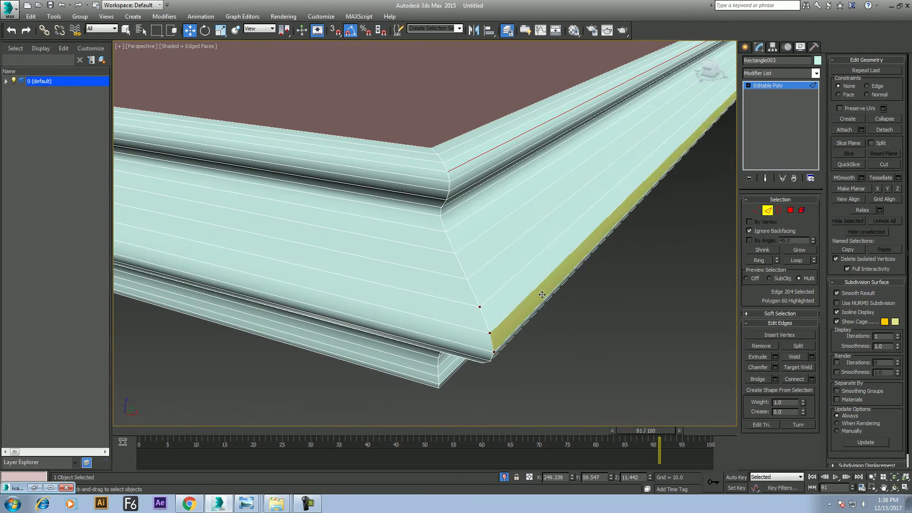
{"action": "double_click", "coordinate": [492, 350], "text": "ctrl"}
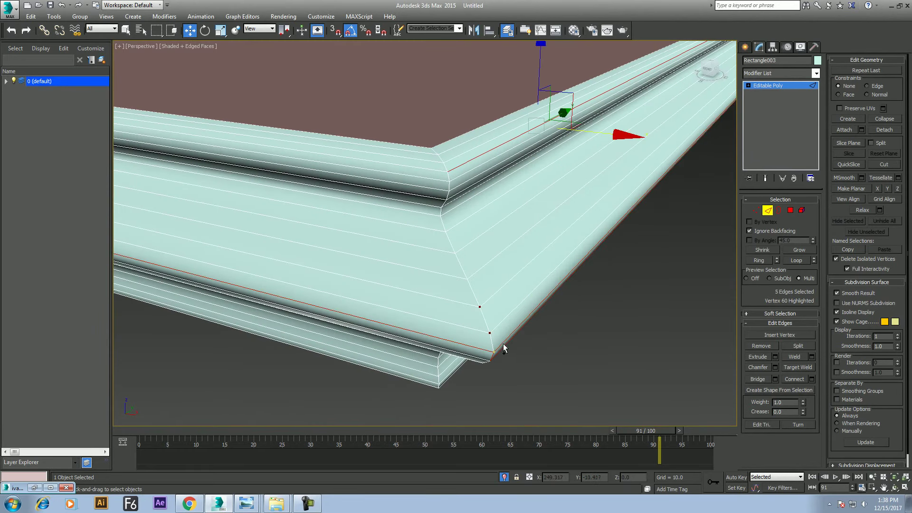
{"action": "scroll", "coordinate": [666, 267], "scroll_direction": "up", "scroll_amount": 2}
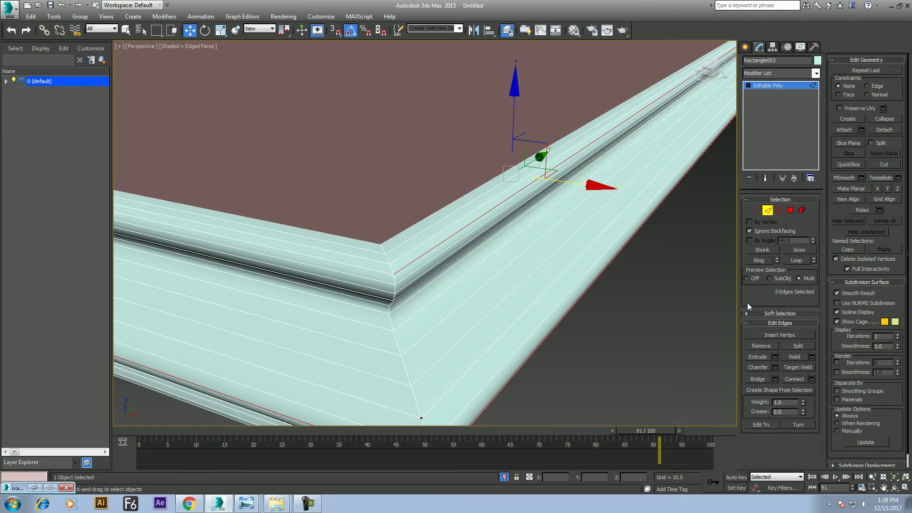
Enable Use Soft Selection with a Falloff of 20.0
{"action": "left_click", "coordinate": [763, 313]}
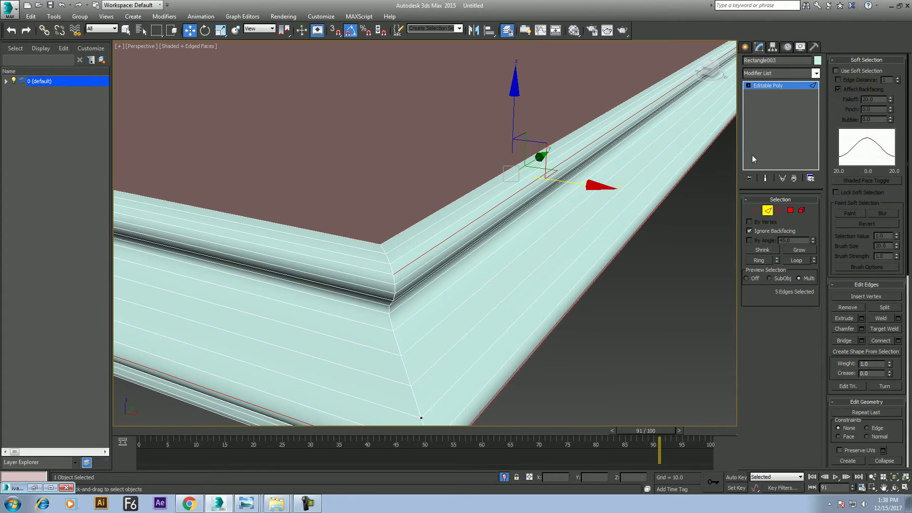
{"action": "left_click", "coordinate": [861, 70]}
{"action": "scroll", "coordinate": [629, 258], "scroll_direction": "down", "scroll_amount": 5}
Unhide All objects to bring the whole katana stand back into view
{"action": "right_click", "coordinate": [495, 245]}
{"action": "left_click", "coordinate": [513, 203]}
{"action": "scroll", "coordinate": [475, 237], "scroll_direction": "down", "scroll_amount": 3}
{"action": "scroll", "coordinate": [475, 237], "scroll_direction": "down", "scroll_amount": 4}
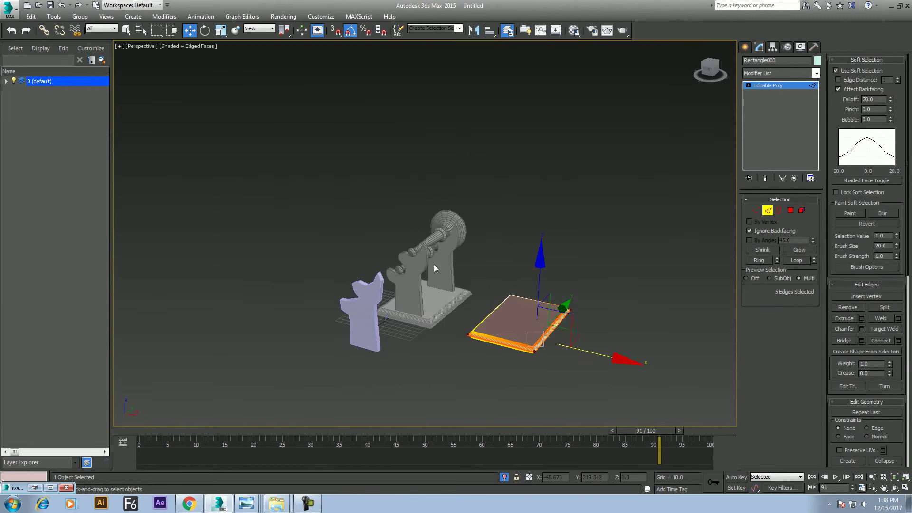
{"action": "scroll", "coordinate": [441, 207], "scroll_direction": "up", "scroll_amount": 8}
Select the lathed handle Line004 and isolate it with Alt+Q to view its finial
{"action": "right_click", "coordinate": [441, 207]}
{"action": "left_click", "coordinate": [397, 153]}
{"action": "left_click", "coordinate": [469, 201]}
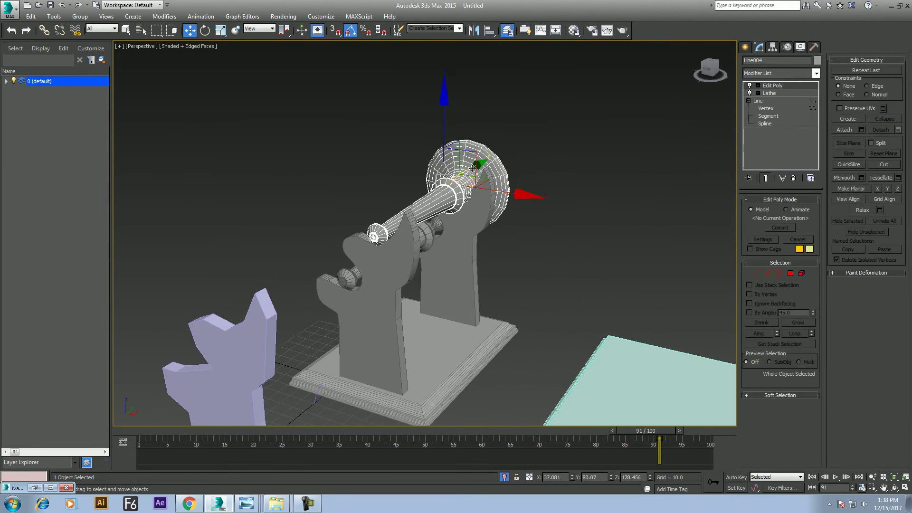
{"action": "key", "text": "alt+q"}
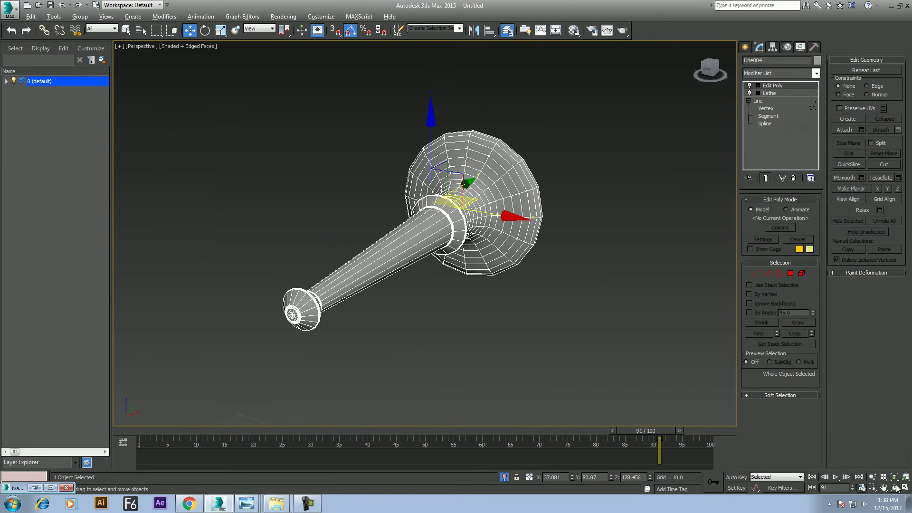
{"action": "left_click", "coordinate": [895, 487]}
{"action": "mouse_move", "coordinate": [508, 305]}
{"action": "left_mouse_down"}
{"action": "mouse_move", "coordinate": [448, 276]}
{"action": "mouse_move", "coordinate": [443, 285]}
{"action": "left_mouse_up"}
{"action": "key", "text": "w"}
{"action": "scroll", "coordinate": [631, 258], "scroll_direction": "up", "scroll_amount": 3}
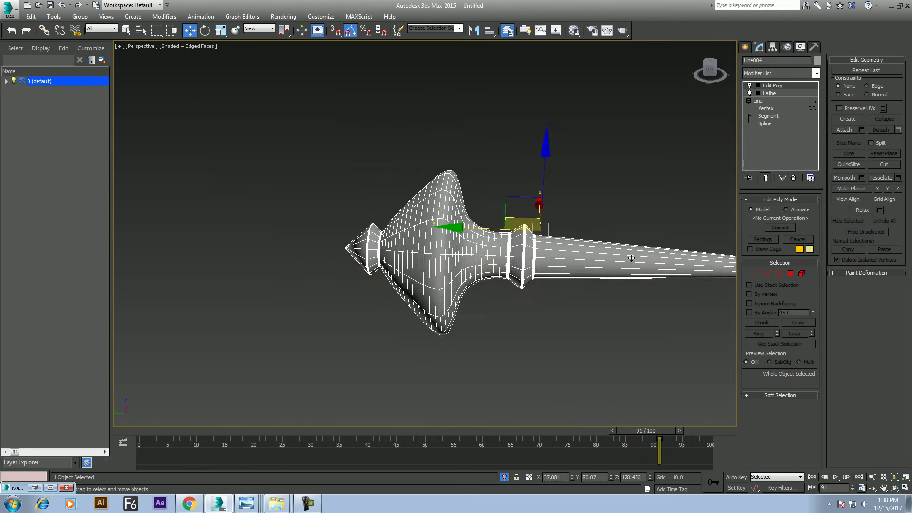
Box-select the finial tip's vertex rings, comparing soft selection before turning it off
{"action": "left_click", "coordinate": [756, 273]}
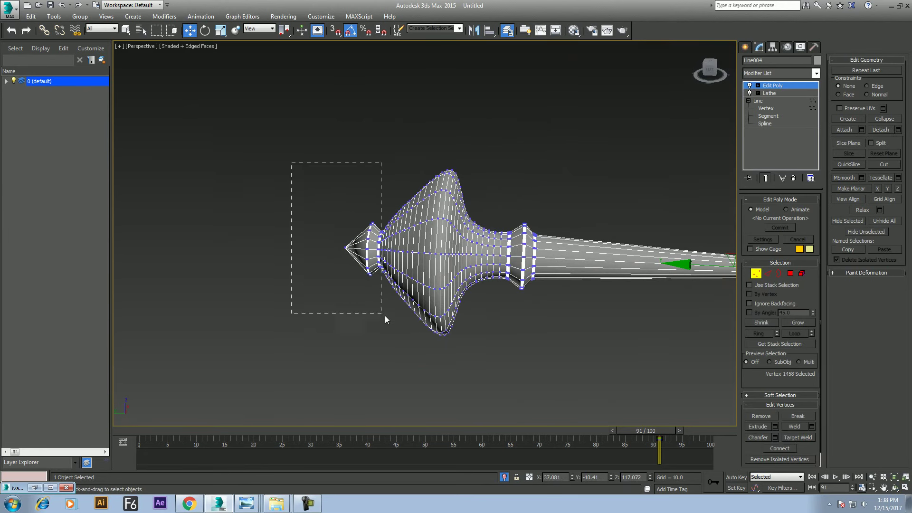
{"action": "left_click_drag", "start_coordinate": [385, 316], "coordinate": [383, 317]}
{"action": "scroll", "coordinate": [503, 321], "scroll_direction": "up", "scroll_amount": 5}
{"action": "scroll", "coordinate": [468, 307], "scroll_direction": "down", "scroll_amount": 3}
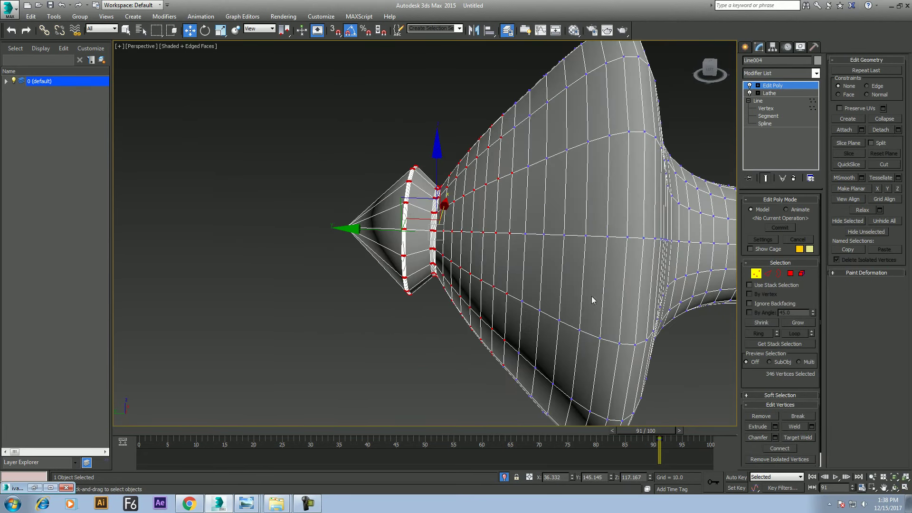
{"action": "left_click", "coordinate": [791, 398]}
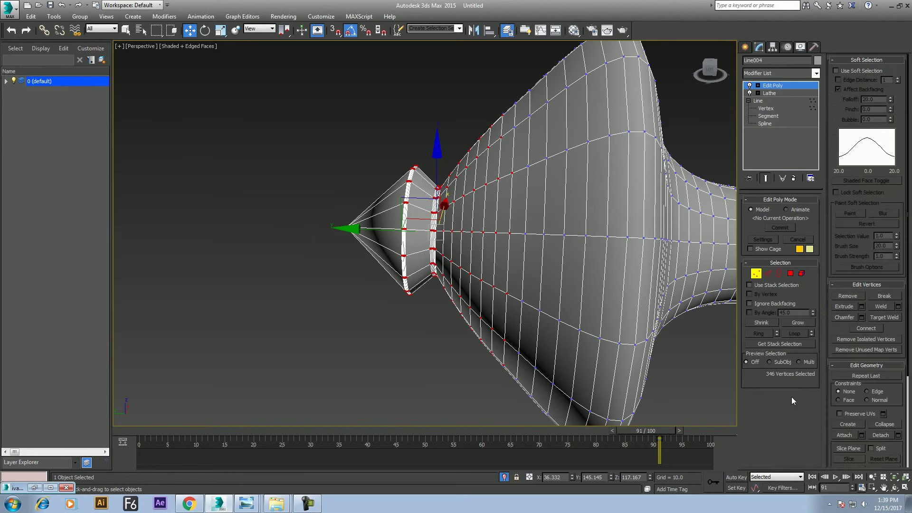
{"action": "left_click", "coordinate": [836, 71]}
{"action": "left_click", "coordinate": [850, 72]}
{"action": "left_click", "coordinate": [850, 72]}
{"action": "left_click", "coordinate": [850, 71]}
Push the tip rings out along the handle axis, then check in front and top views
{"action": "left_click_drag", "start_coordinate": [353, 230], "coordinate": [331, 228]}
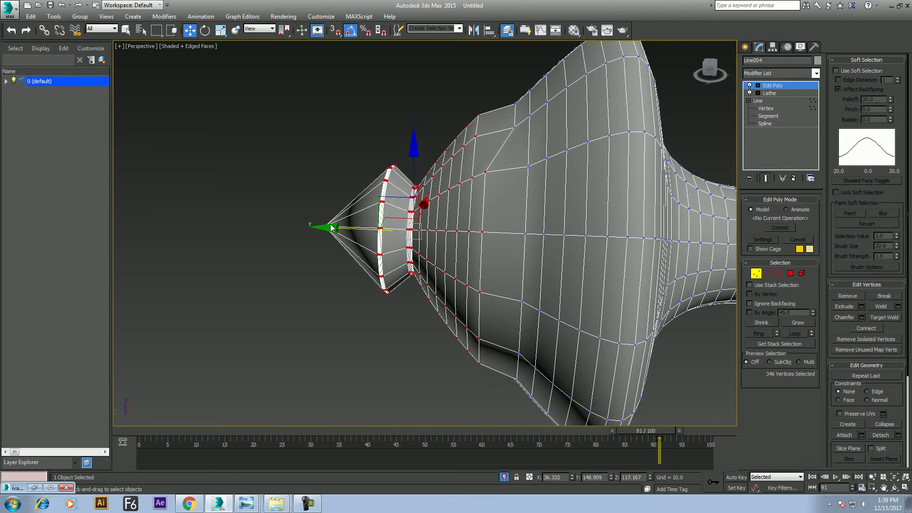
{"action": "key", "text": "f"}
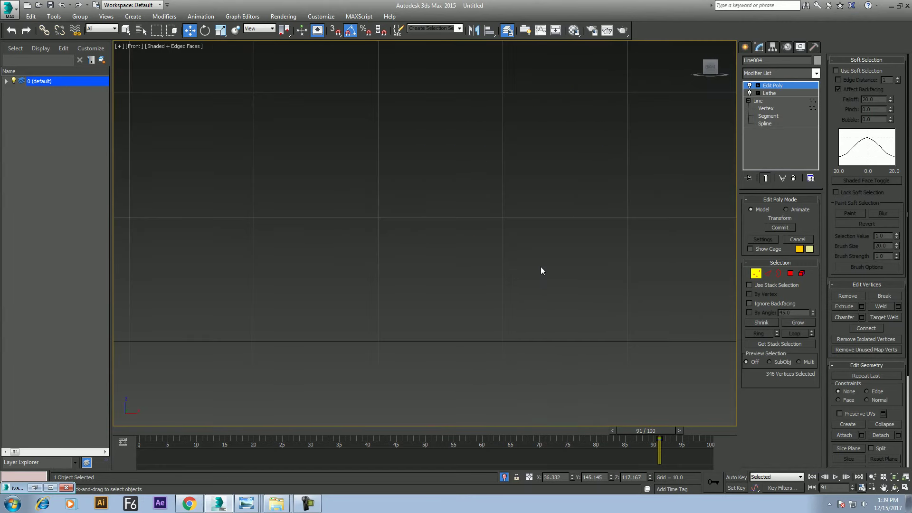
{"action": "key", "text": "z"}
{"action": "scroll", "coordinate": [576, 260], "scroll_direction": "down", "scroll_amount": 2}
{"action": "key", "text": "t"}
{"action": "middle_click_drag", "start_coordinate": [541, 268], "coordinate": [467, 288]}
{"action": "scroll", "coordinate": [466, 270], "scroll_direction": "up", "scroll_amount": 3}
{"action": "scroll", "coordinate": [371, 203], "scroll_direction": "up", "scroll_amount": 2}
{"action": "scroll", "coordinate": [334, 180], "scroll_direction": "up", "scroll_amount": 3}
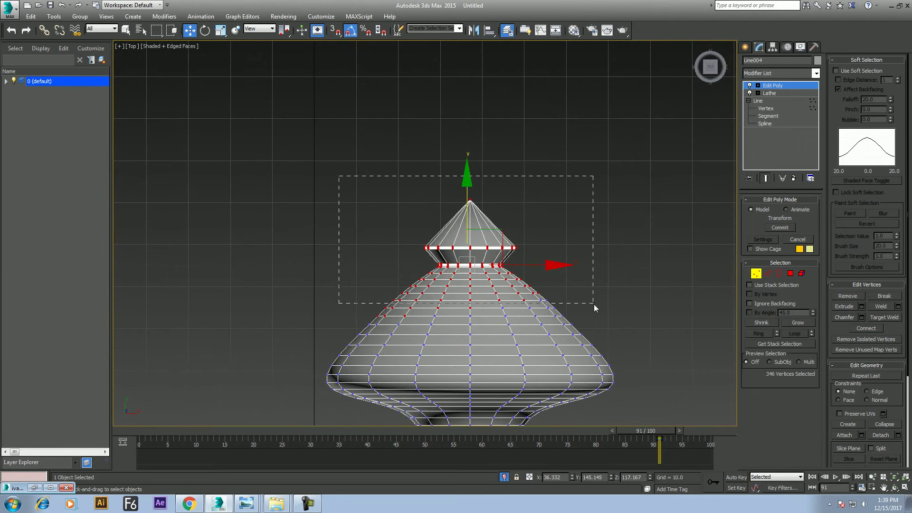
Reselect only the finial tip vertex rings and reframe the handle in perspective
{"action": "left_click_drag", "start_coordinate": [593, 302], "coordinate": [594, 304]}
{"action": "key", "text": "p"}
{"action": "scroll", "coordinate": [526, 332], "scroll_direction": "up", "scroll_amount": 4}
{"action": "scroll", "coordinate": [478, 234], "scroll_direction": "down", "scroll_amount": 2}
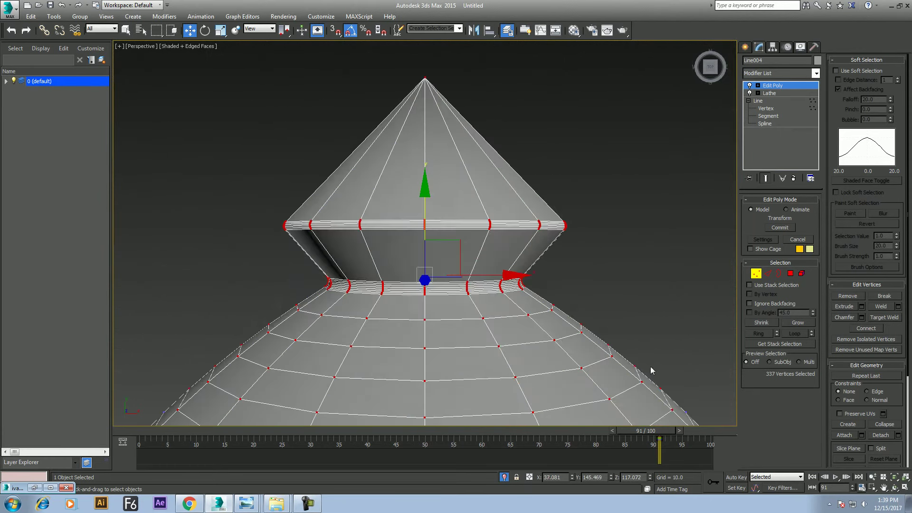
{"action": "scroll", "coordinate": [644, 322], "scroll_direction": "down", "scroll_amount": 4}
{"action": "key", "text": "z"}
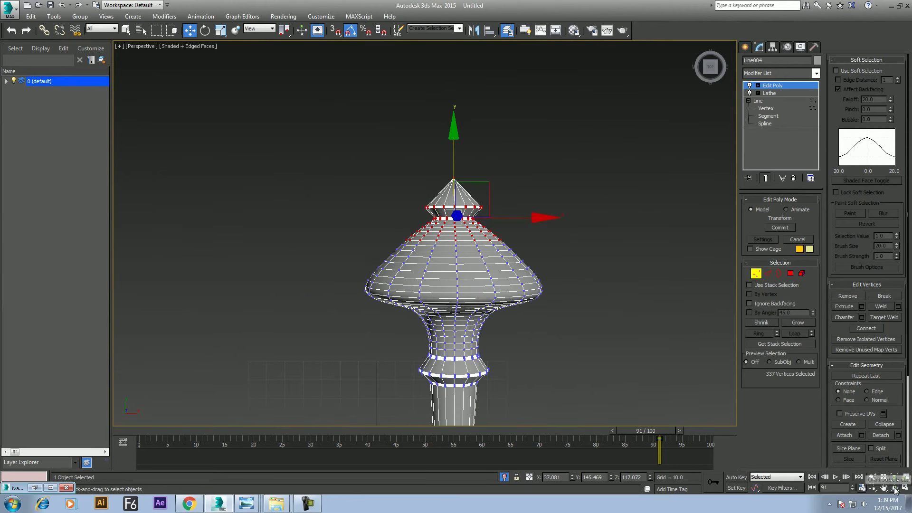
Pull the tip rings further out along Y with soft selection left off
{"action": "left_click", "coordinate": [894, 487]}
{"action": "mouse_move", "coordinate": [435, 201]}
{"action": "left_mouse_down"}
{"action": "mouse_move", "coordinate": [327, 311]}
{"action": "mouse_move", "coordinate": [450, 296]}
{"action": "mouse_move", "coordinate": [444, 291]}
{"action": "left_mouse_up"}
{"action": "key", "text": "w"}
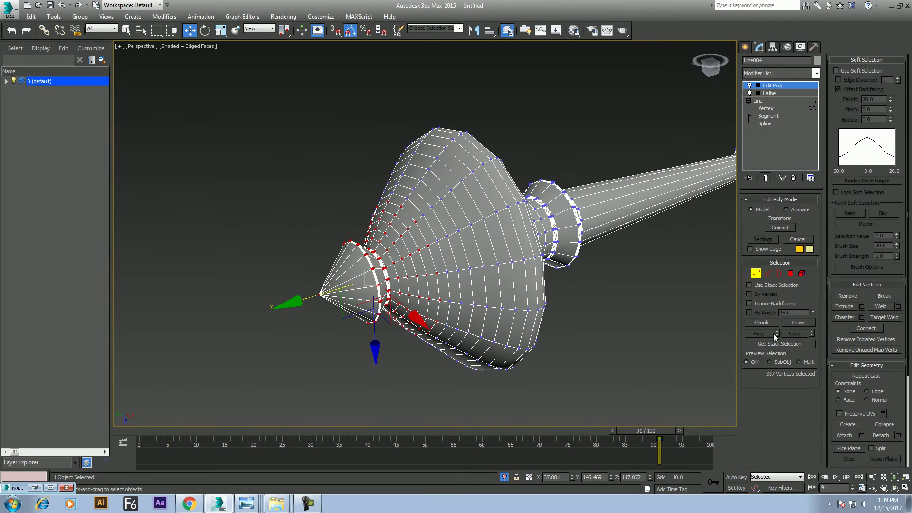
{"action": "left_click", "coordinate": [863, 73]}
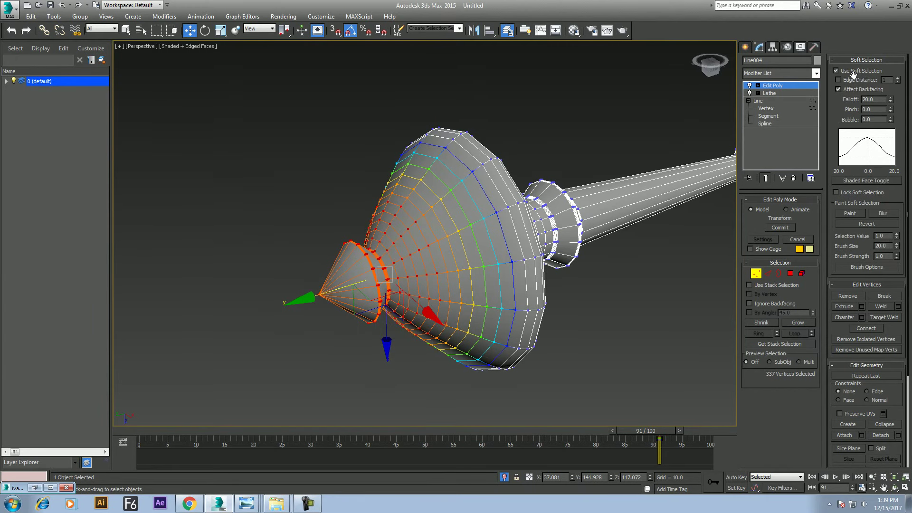
{"action": "left_click", "coordinate": [855, 71]}
{"action": "left_click_drag", "start_coordinate": [295, 305], "coordinate": [274, 308]}
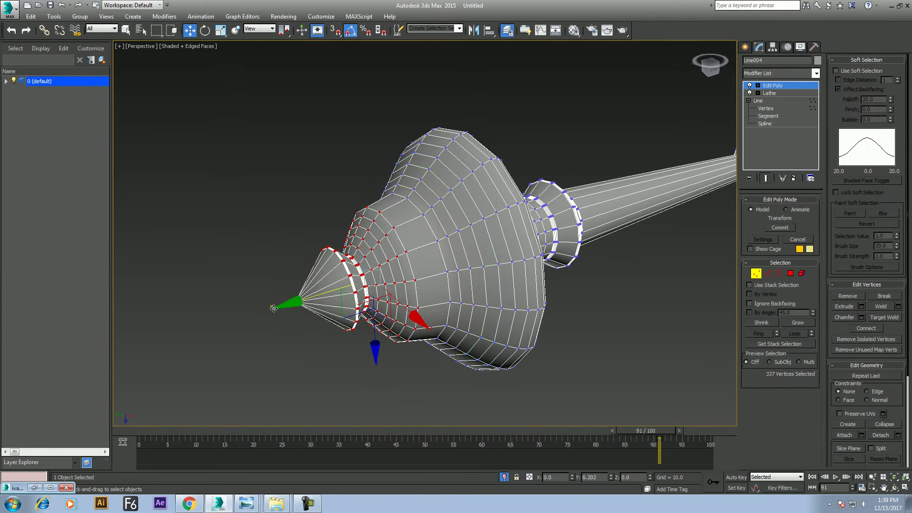
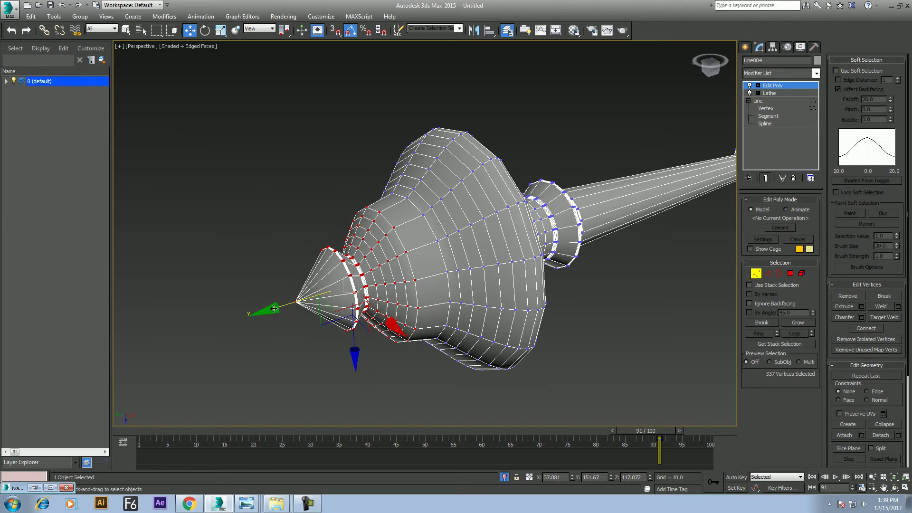
Undo the tip move, then redo it with Use Soft Selection on so the bell dishes inward
{"action": "left_click", "coordinate": [61, 5]}
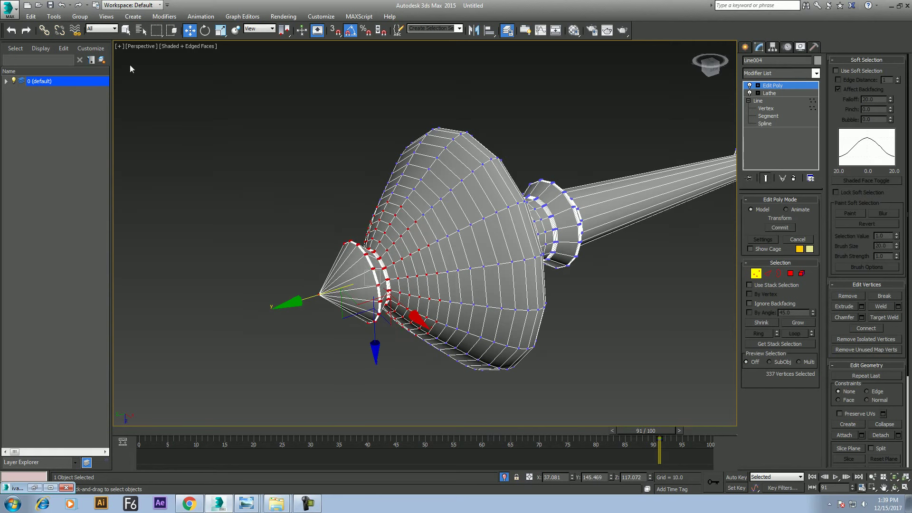
{"action": "left_click", "coordinate": [857, 71]}
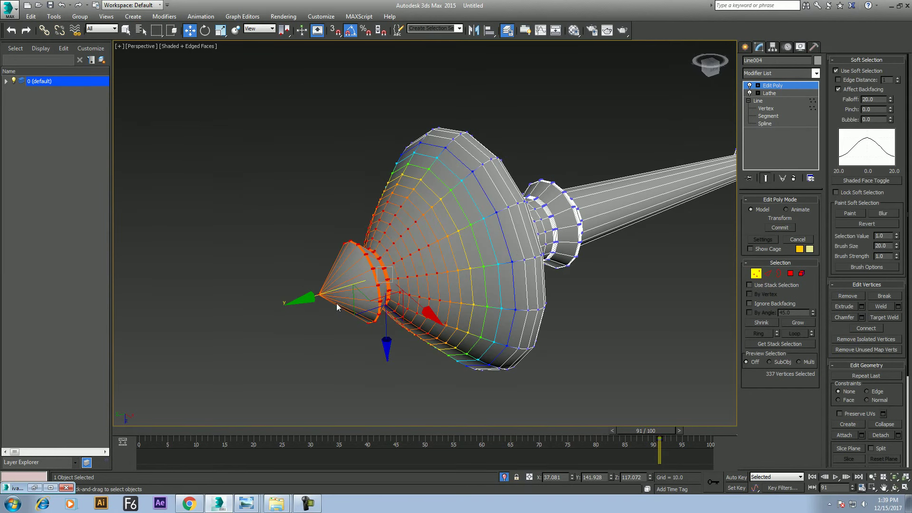
{"action": "mouse_move", "coordinate": [303, 302]}
{"action": "left_mouse_down"}
{"action": "mouse_move", "coordinate": [241, 328]}
{"action": "mouse_move", "coordinate": [345, 297]}
{"action": "left_mouse_up"}
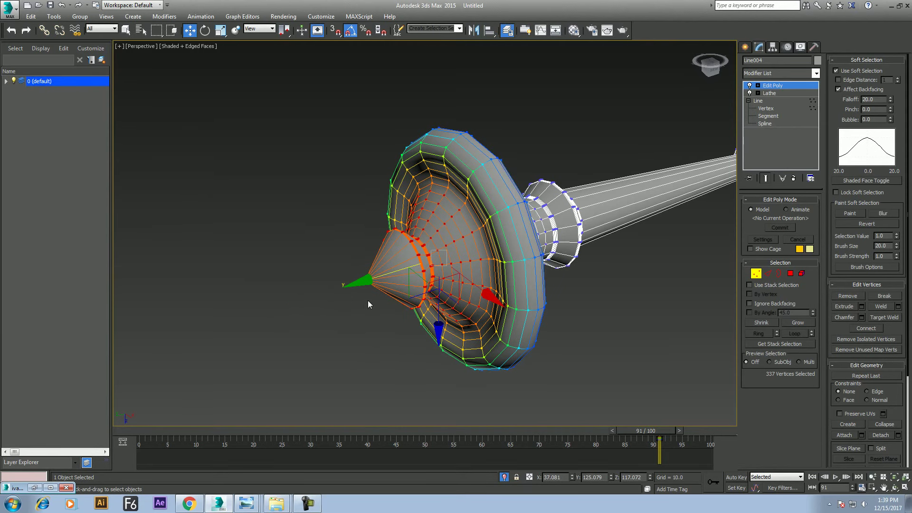
Clone the knob as a copy placed beside the original in Top view
{"action": "right_click", "coordinate": [428, 240]}
{"action": "left_click", "coordinate": [412, 228]}
{"action": "right_click", "coordinate": [501, 209]}
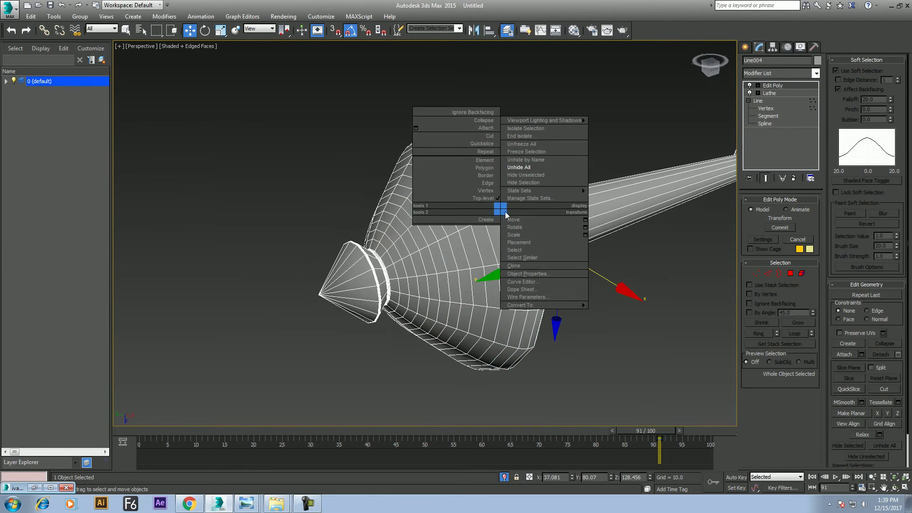
{"action": "left_click", "coordinate": [507, 225]}
{"action": "key", "text": "t"}
{"action": "scroll", "coordinate": [561, 297], "scroll_direction": "down", "scroll_amount": 3}
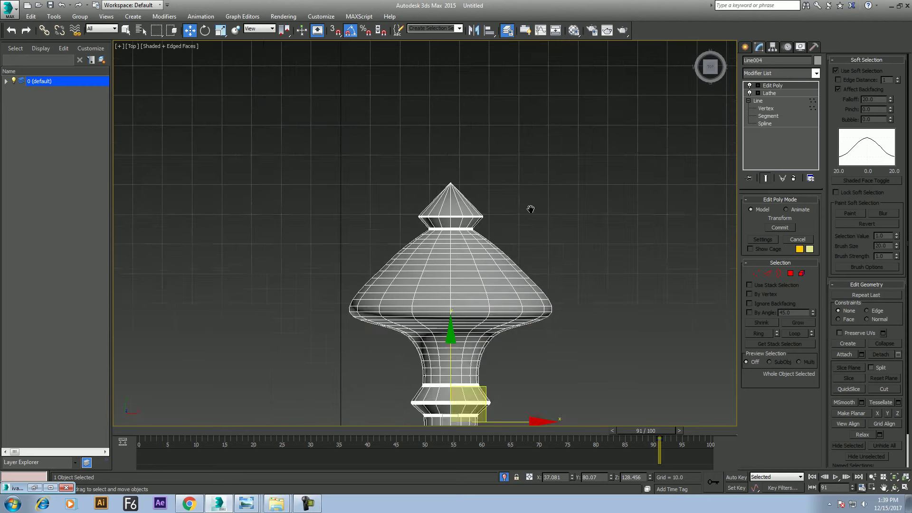
{"action": "scroll", "coordinate": [589, 306], "scroll_direction": "down", "scroll_amount": 3}
{"action": "left_click_drag", "start_coordinate": [590, 306], "coordinate": [425, 325], "text": "shift"}
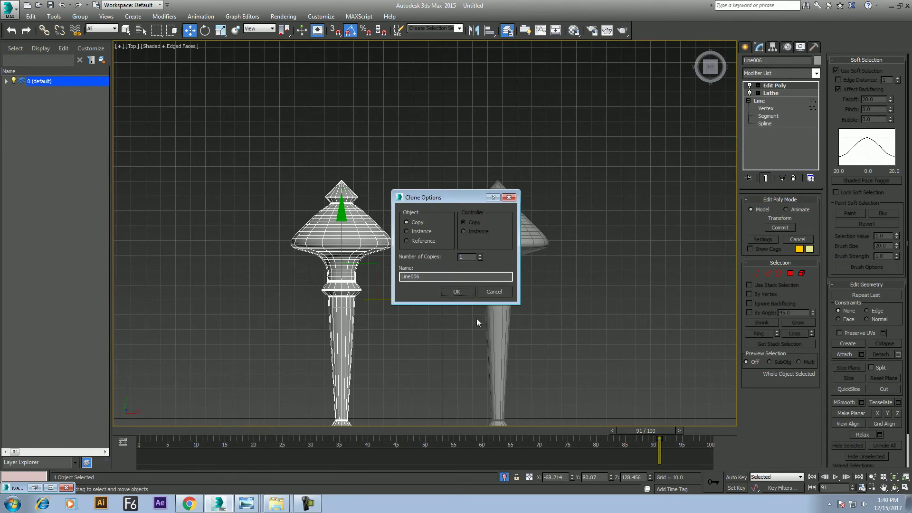
{"action": "left_click", "coordinate": [456, 293]}
{"action": "key", "text": "p"}
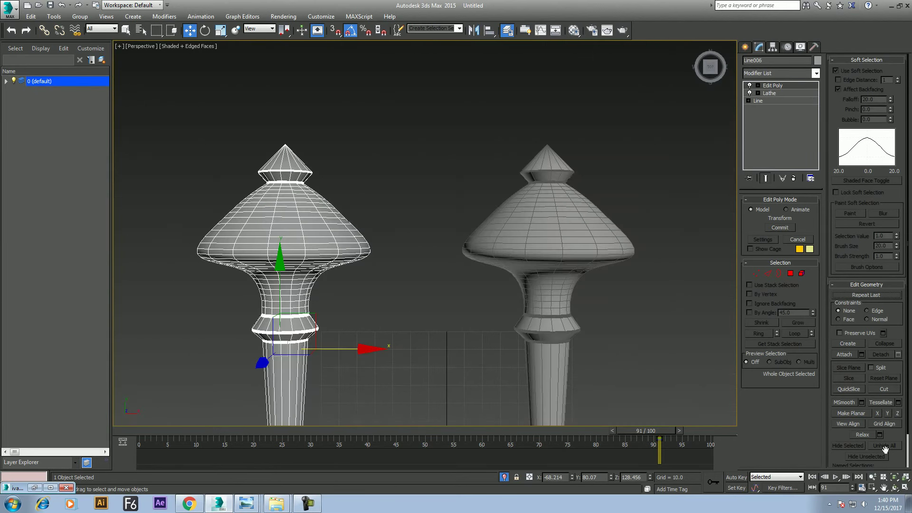
Select the copy's top cone vertices and lower them to flatten the head
{"action": "left_click", "coordinate": [756, 273]}
{"action": "left_click_drag", "start_coordinate": [205, 88], "coordinate": [366, 204]}
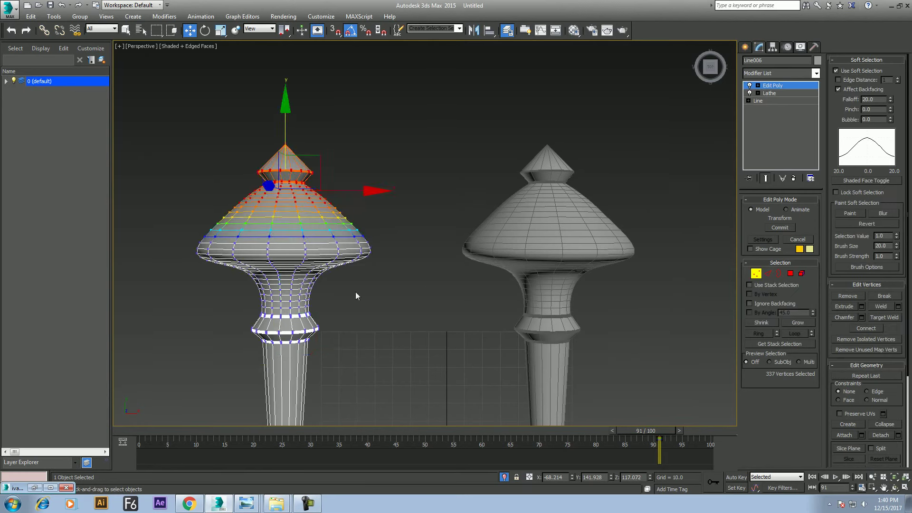
{"action": "key", "text": "z"}
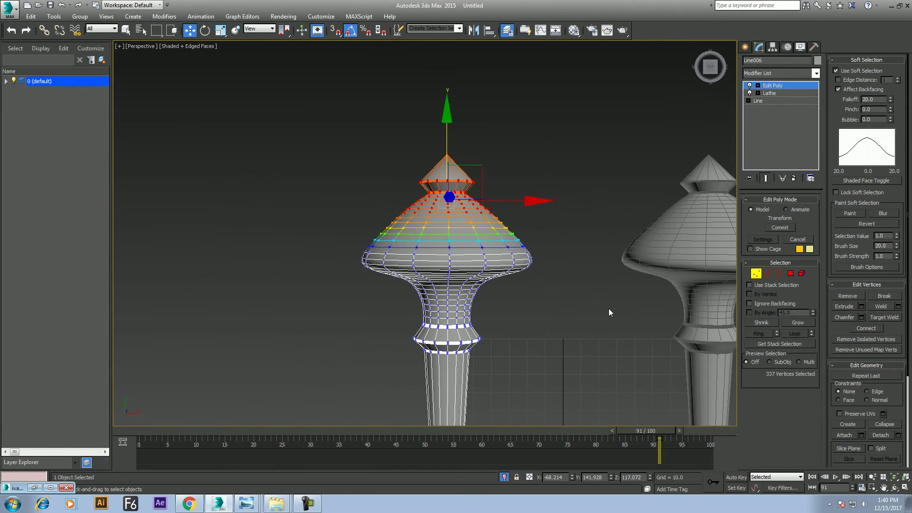
{"action": "scroll", "coordinate": [504, 170], "scroll_direction": "up", "scroll_amount": 3}
{"action": "left_click_drag", "start_coordinate": [483, 128], "coordinate": [483, 190]}
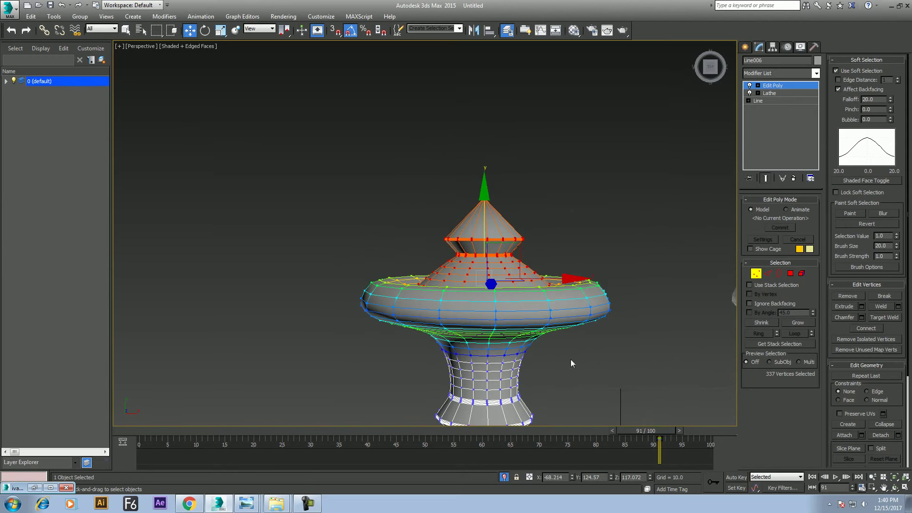
{"action": "key", "text": "shift+z"}
{"action": "left_click", "coordinate": [894, 488]}
{"action": "mouse_move", "coordinate": [392, 237]}
{"action": "left_mouse_down"}
{"action": "mouse_move", "coordinate": [406, 341]}
{"action": "mouse_move", "coordinate": [464, 340]}
{"action": "mouse_move", "coordinate": [422, 358]}
{"action": "mouse_move", "coordinate": [398, 311]}
{"action": "mouse_move", "coordinate": [417, 325]}
{"action": "mouse_move", "coordinate": [420, 342]}
{"action": "left_mouse_up"}
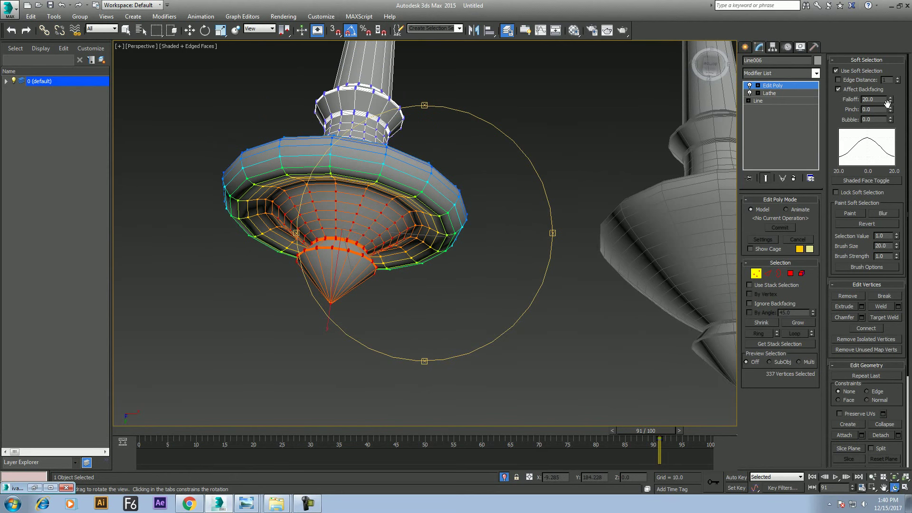
Set soft selection to falloff 25.4, pinch 1.88, bubble 1.17 and pull the tip into a tapered cone
{"action": "left_click_drag", "start_coordinate": [891, 104], "coordinate": [893, 88]}
{"action": "key", "text": "w"}
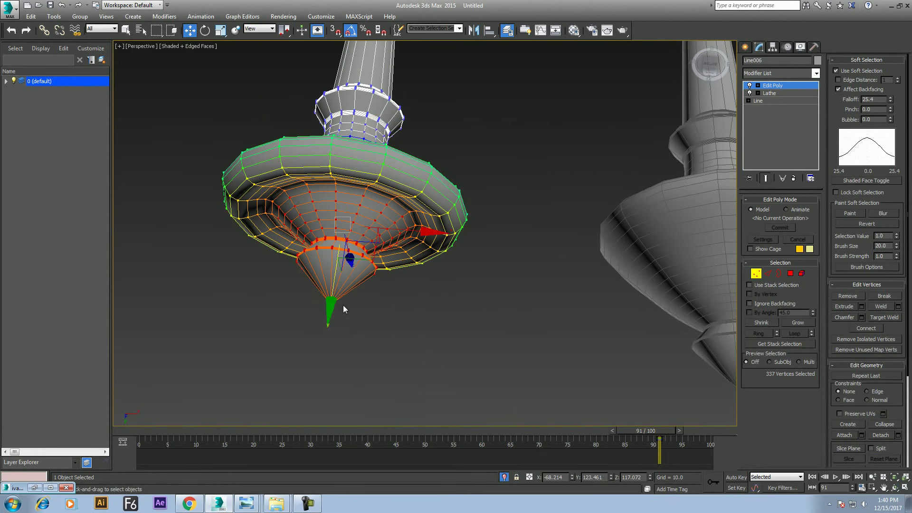
{"action": "left_click_drag", "start_coordinate": [328, 311], "coordinate": [335, 324]}
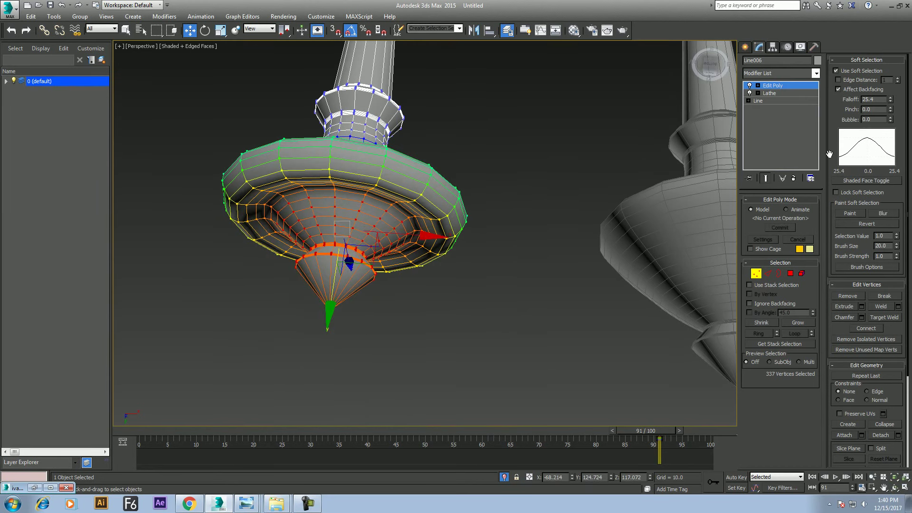
{"action": "left_click_drag", "start_coordinate": [893, 111], "coordinate": [891, 57]}
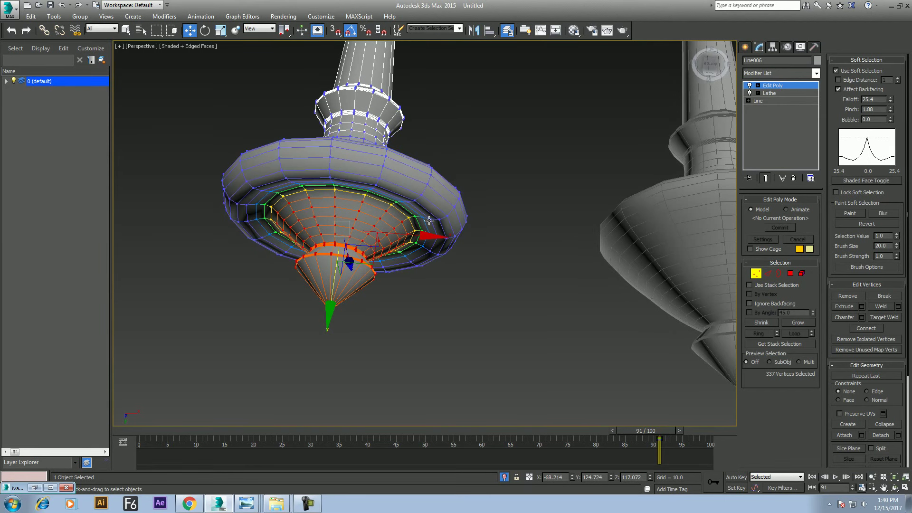
{"action": "left_click_drag", "start_coordinate": [330, 315], "coordinate": [321, 378]}
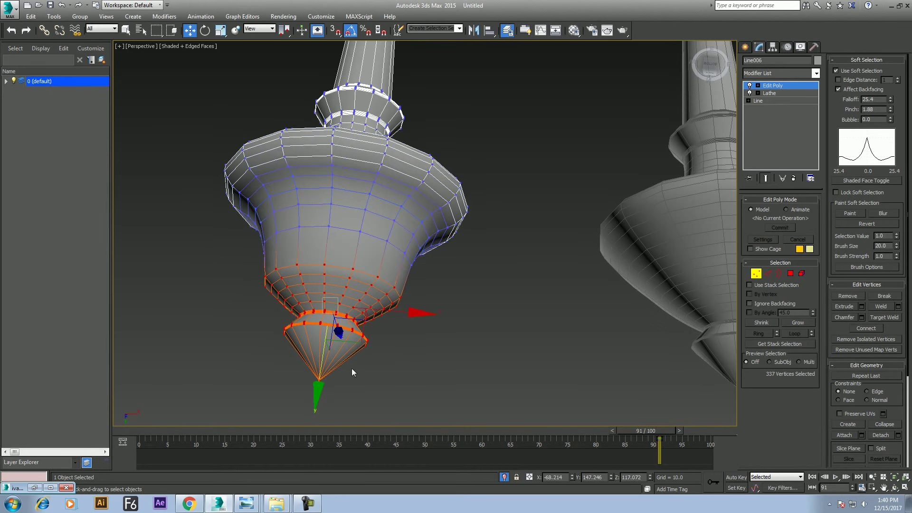
{"action": "left_click_drag", "start_coordinate": [891, 121], "coordinate": [895, 44]}
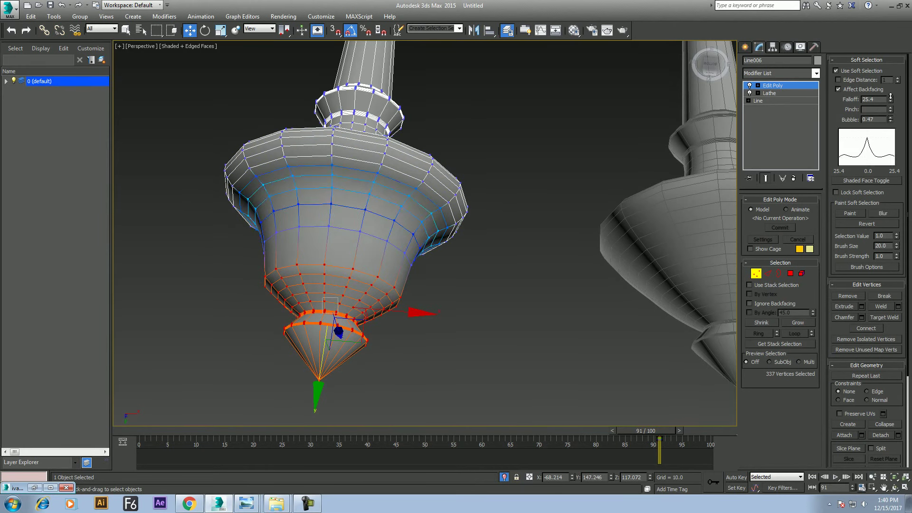
{"action": "left_click_drag", "start_coordinate": [895, 44], "coordinate": [895, 64]}
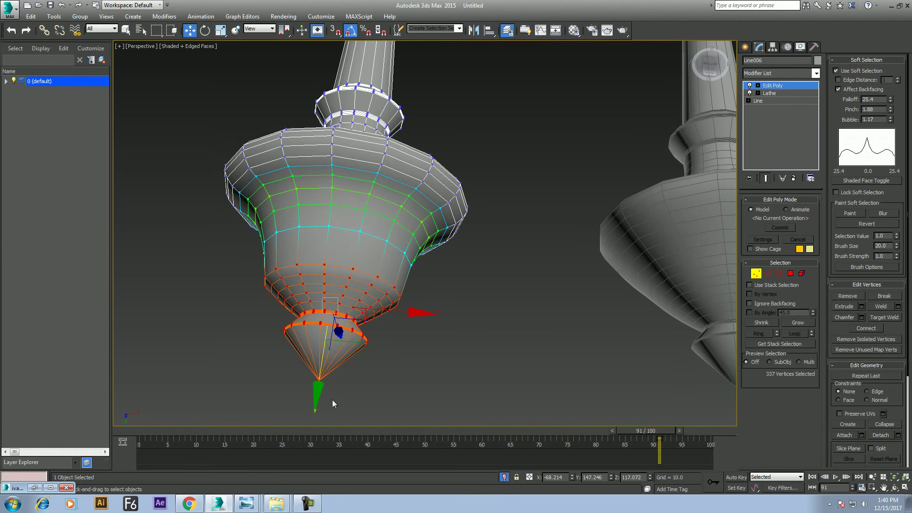
{"action": "left_click_drag", "start_coordinate": [318, 394], "coordinate": [333, 362]}
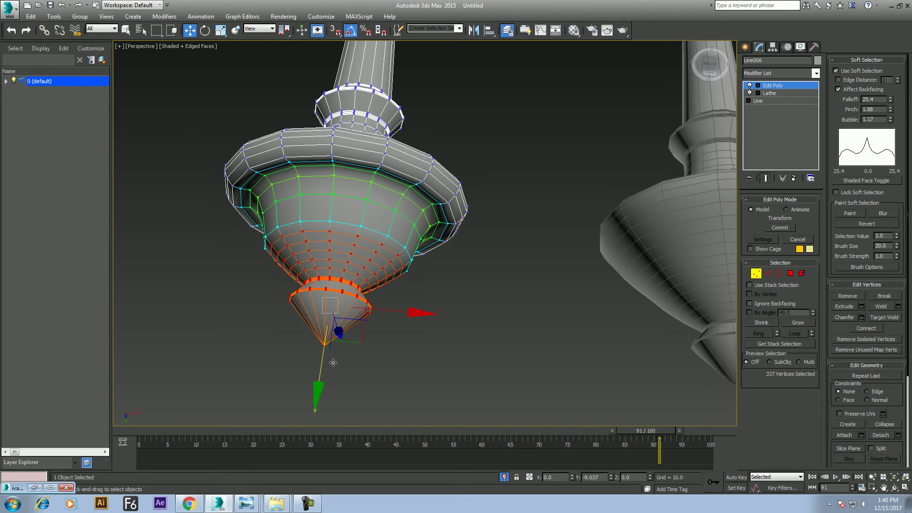
{"action": "left_click_drag", "start_coordinate": [333, 363], "coordinate": [340, 372]}
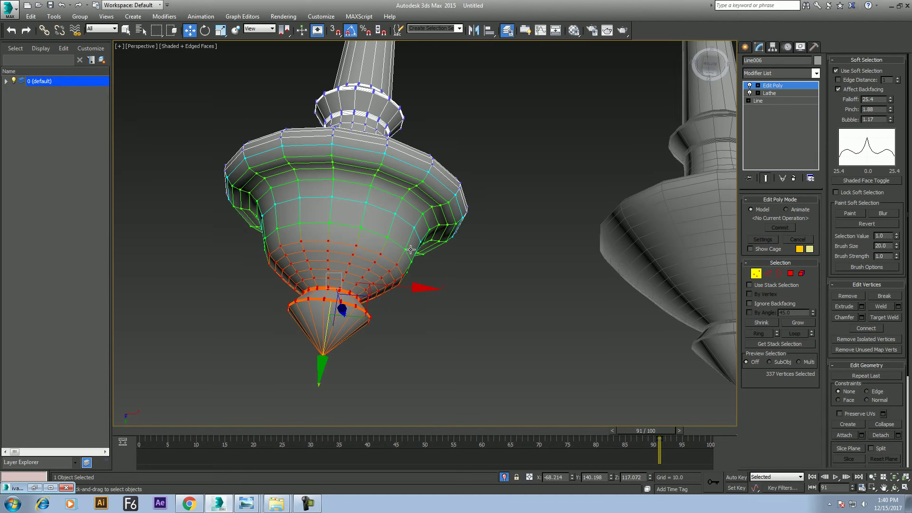
Add a TurboSmooth modifier and then a new Edit Poly modifier to the copied knob
{"action": "left_click", "coordinate": [797, 87]}
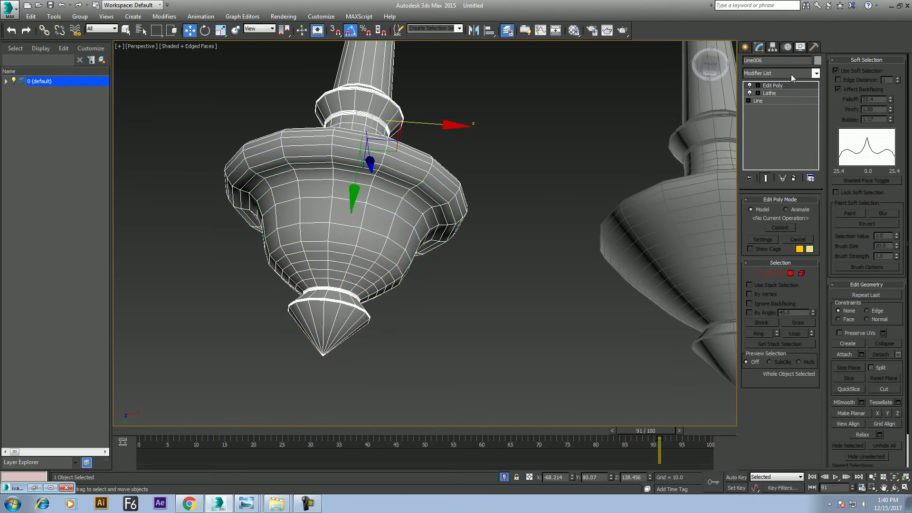
{"action": "left_click", "coordinate": [791, 74]}
{"action": "key", "text": "t"}
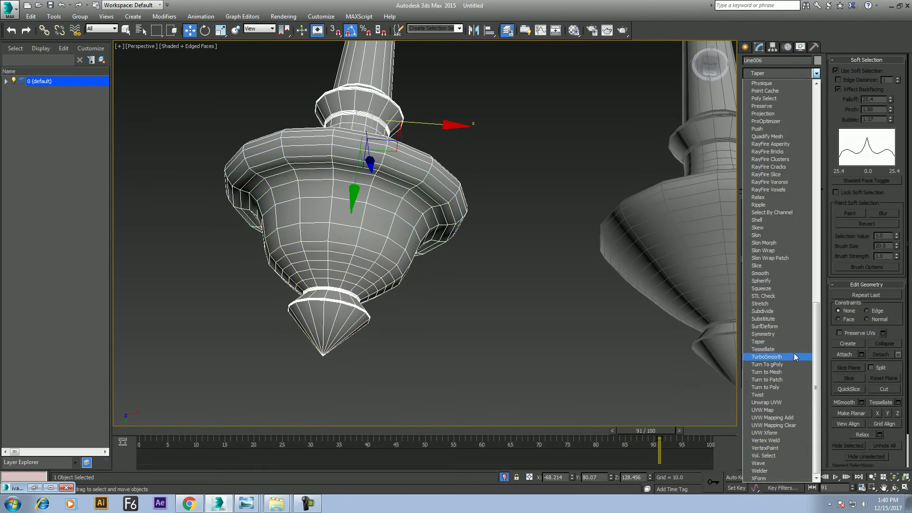
{"action": "left_click", "coordinate": [794, 356]}
{"action": "left_click", "coordinate": [782, 69]}
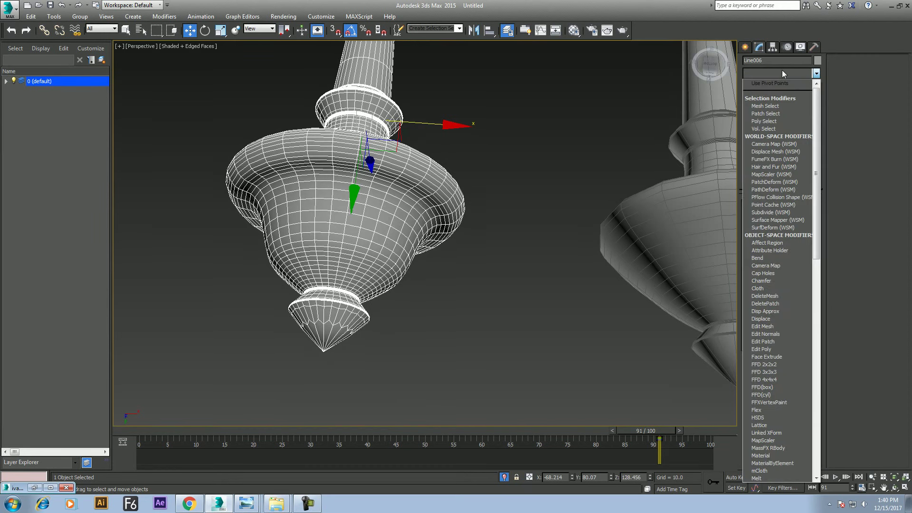
{"action": "key", "text": "e"}
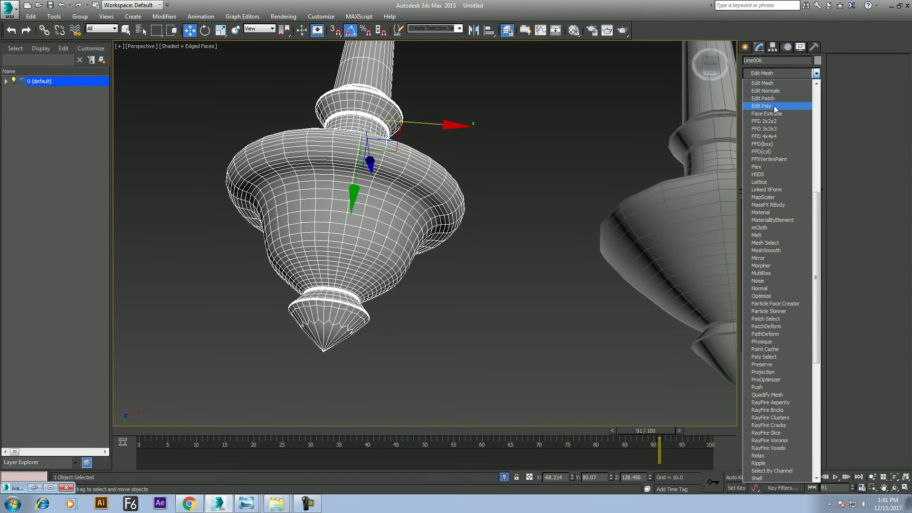
{"action": "left_click", "coordinate": [774, 106]}
Select the upper dome vertices in Top view and enable Use Soft Selection
{"action": "key", "text": "1"}
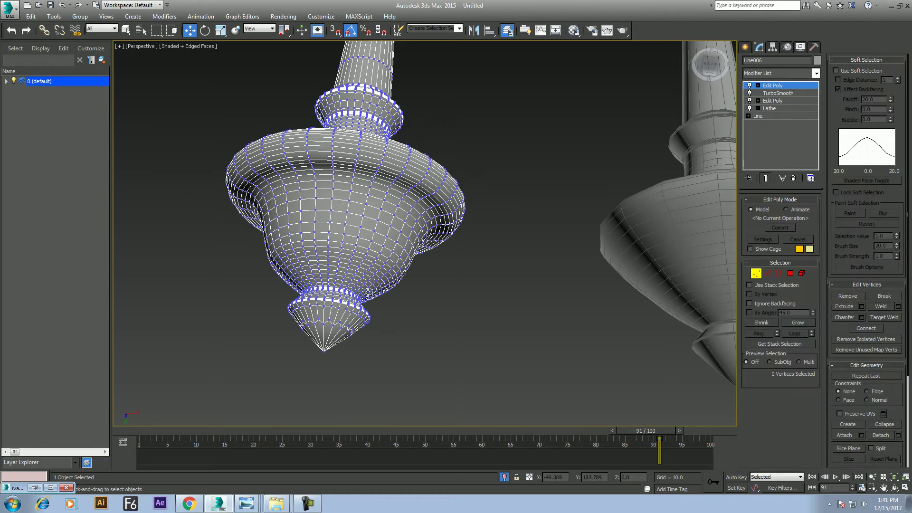
{"action": "scroll", "coordinate": [463, 328], "scroll_direction": "down", "scroll_amount": 3}
{"action": "key", "text": "t"}
{"action": "scroll", "coordinate": [488, 350], "scroll_direction": "up", "scroll_amount": 1}
{"action": "scroll", "coordinate": [435, 223], "scroll_direction": "up", "scroll_amount": 3}
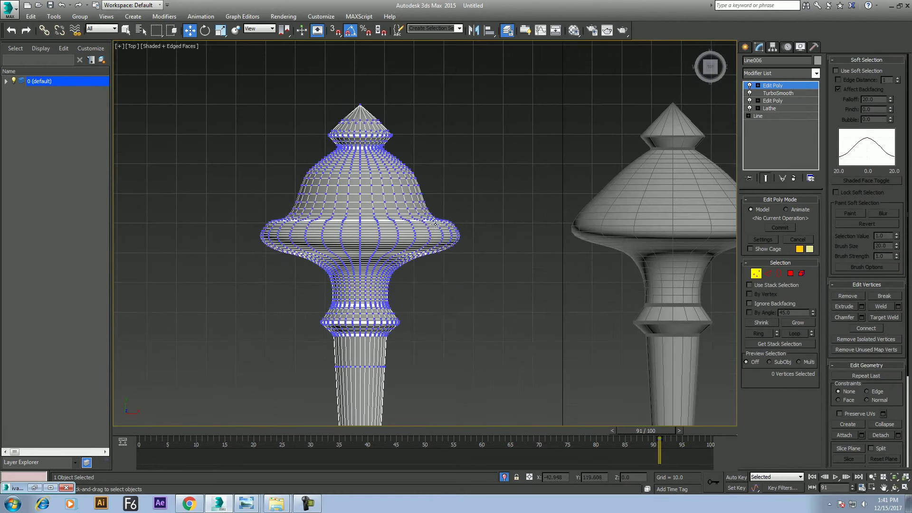
{"action": "middle_click_drag", "start_coordinate": [435, 223], "coordinate": [512, 279]}
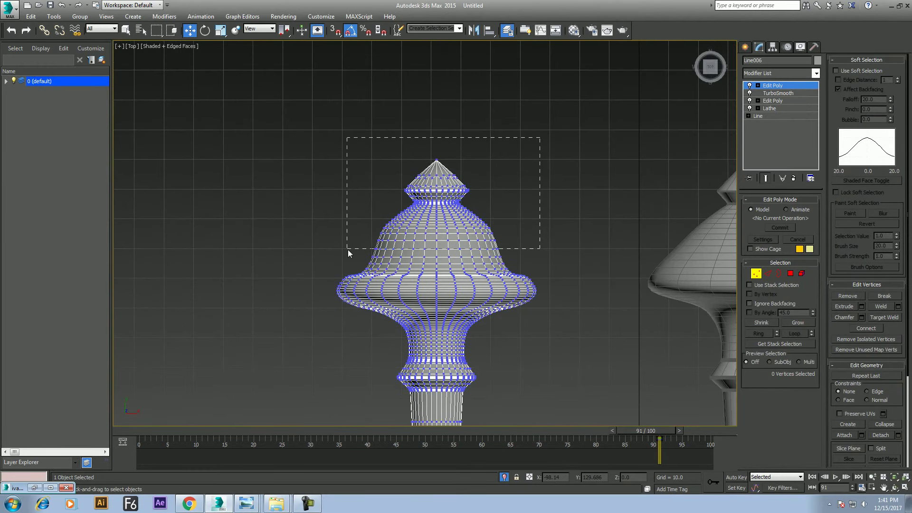
{"action": "left_click_drag", "start_coordinate": [350, 244], "coordinate": [349, 245]}
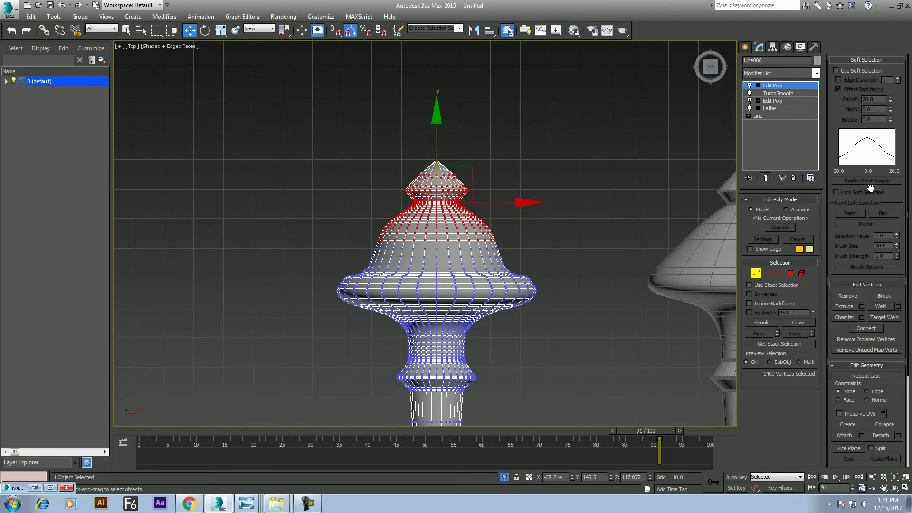
{"action": "left_click", "coordinate": [855, 73]}
Raise the soft-selection bubble to 0.86 to round the falloff across the brim
{"action": "middle_click_drag", "start_coordinate": [518, 264], "coordinate": [511, 309]}
{"action": "key", "text": "p"}
{"action": "scroll", "coordinate": [566, 209], "scroll_direction": "down", "scroll_amount": 3}
{"action": "middle_click_drag", "start_coordinate": [566, 209], "coordinate": [566, 227]}
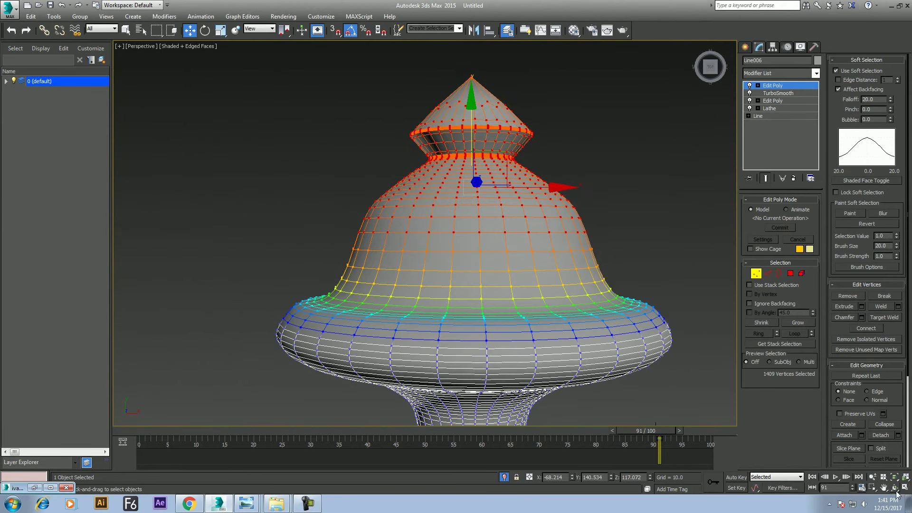
{"action": "key", "text": "ctrl+r"}
{"action": "mouse_move", "coordinate": [489, 271]}
{"action": "left_mouse_down"}
{"action": "mouse_move", "coordinate": [380, 274]}
{"action": "mouse_move", "coordinate": [428, 228]}
{"action": "left_mouse_up"}
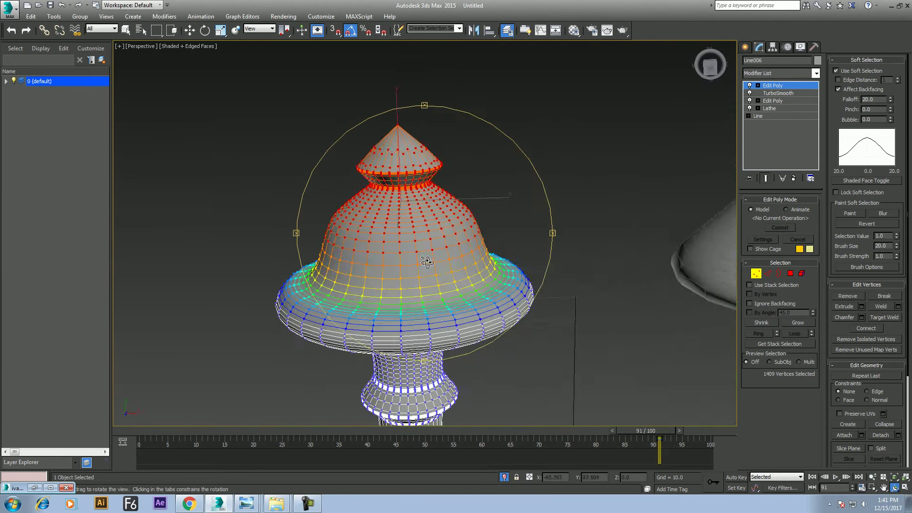
{"action": "key", "text": "w"}
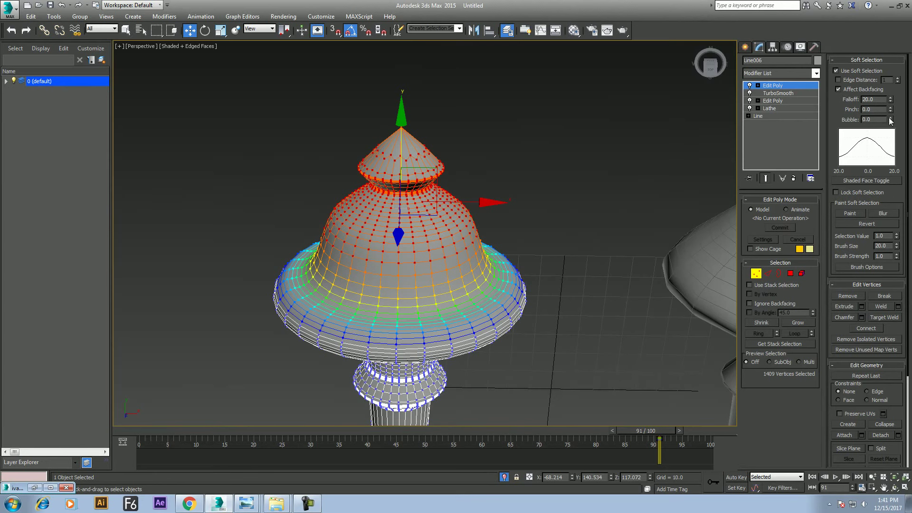
{"action": "left_click_drag", "start_coordinate": [891, 119], "coordinate": [893, 88]}
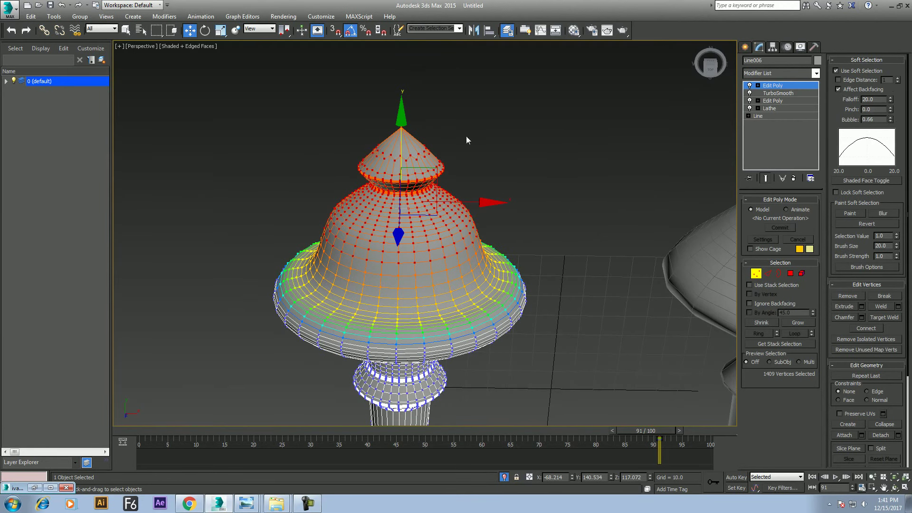
Tune falloff and pinch while moving the cap vertices to flatten and reshape the dome
{"action": "left_click_drag", "start_coordinate": [402, 116], "coordinate": [403, 122]}
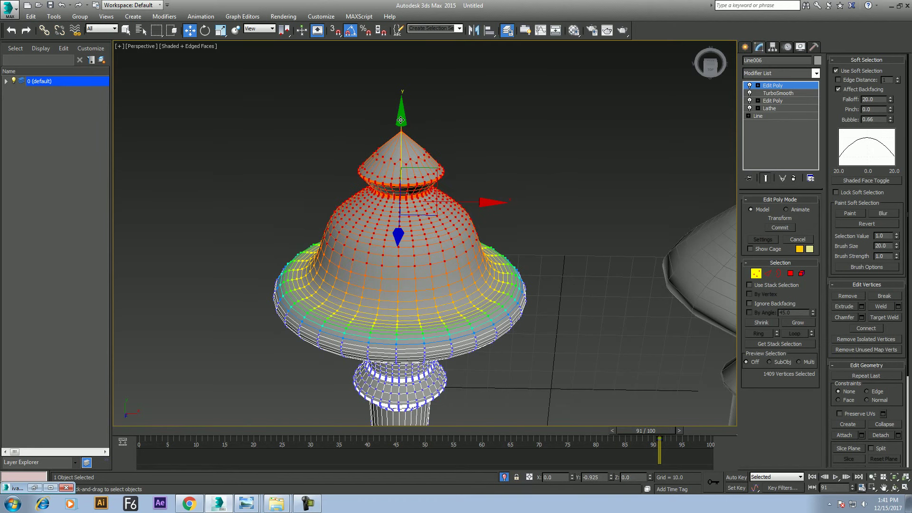
{"action": "left_click_drag", "start_coordinate": [891, 114], "coordinate": [888, 89]}
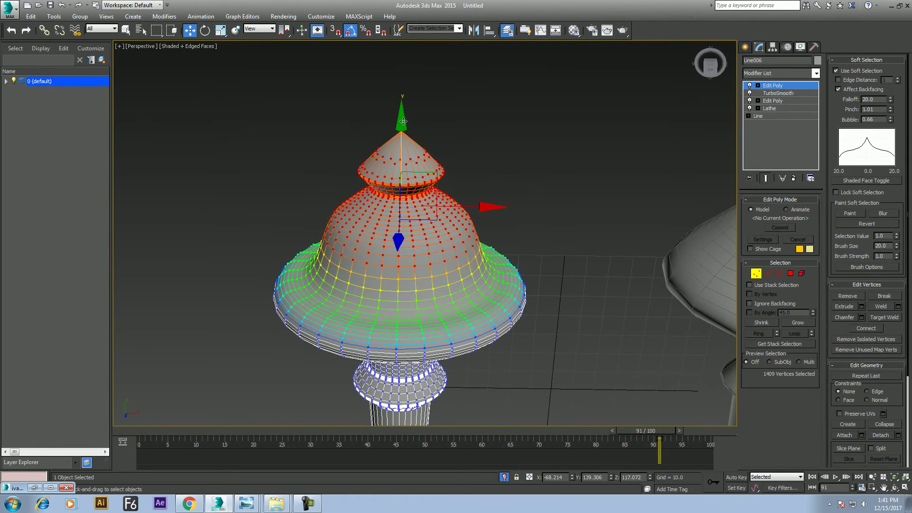
{"action": "left_click_drag", "start_coordinate": [406, 126], "coordinate": [407, 174]}
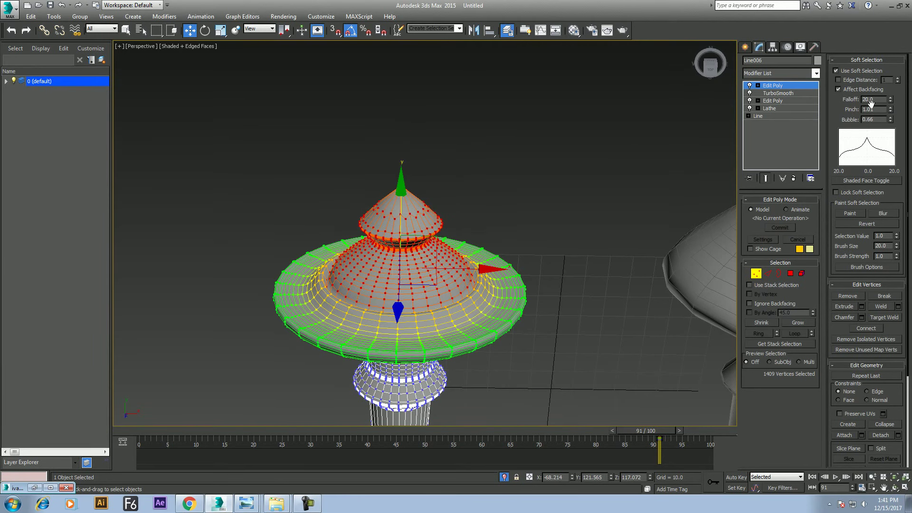
{"action": "left_click_drag", "start_coordinate": [891, 99], "coordinate": [886, 80]}
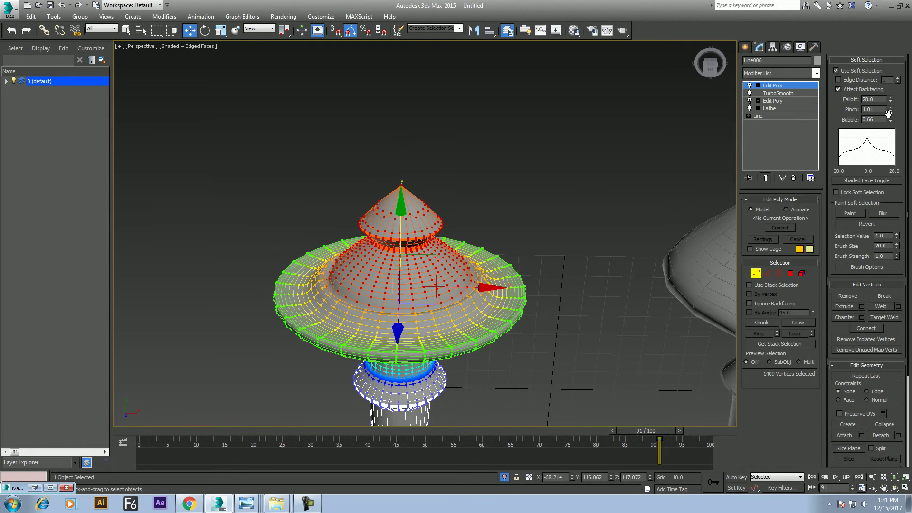
{"action": "left_click_drag", "start_coordinate": [891, 111], "coordinate": [889, 143]}
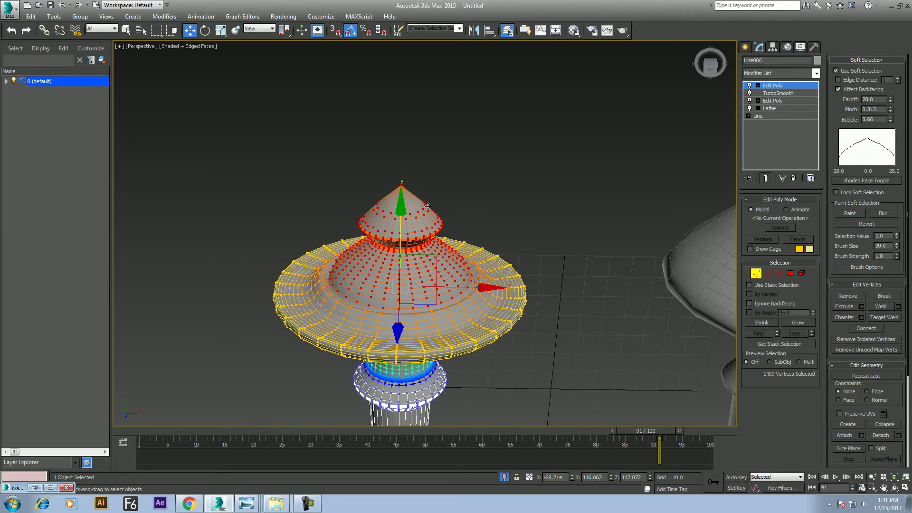
{"action": "left_click_drag", "start_coordinate": [403, 211], "coordinate": [419, 72]}
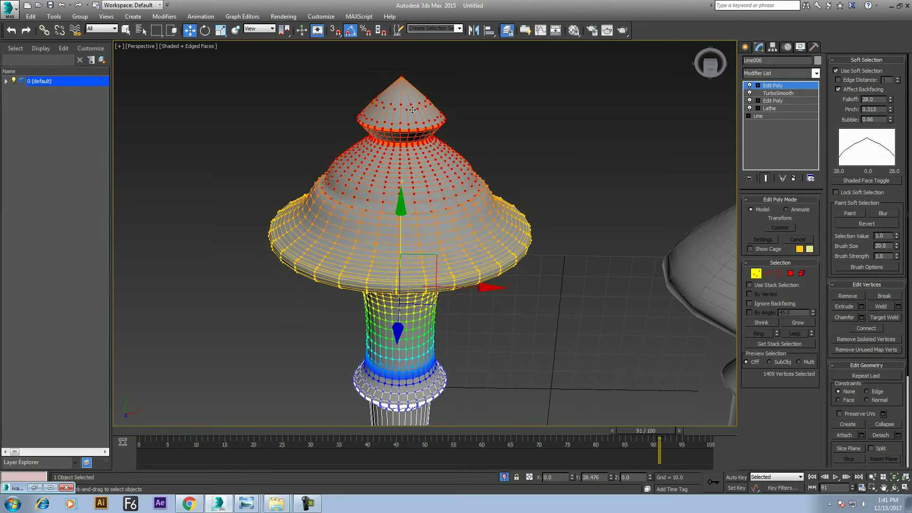
{"action": "scroll", "coordinate": [398, 208], "scroll_direction": "down", "scroll_amount": 3}
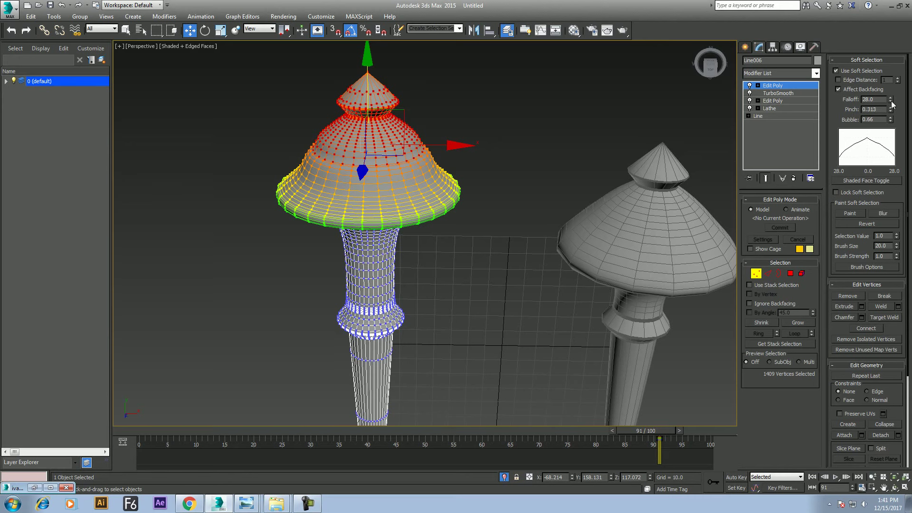
Set falloff to 41.12 with a negative bubble and pull the cap down into a flat brim
{"action": "left_click_drag", "start_coordinate": [892, 101], "coordinate": [878, 156]}
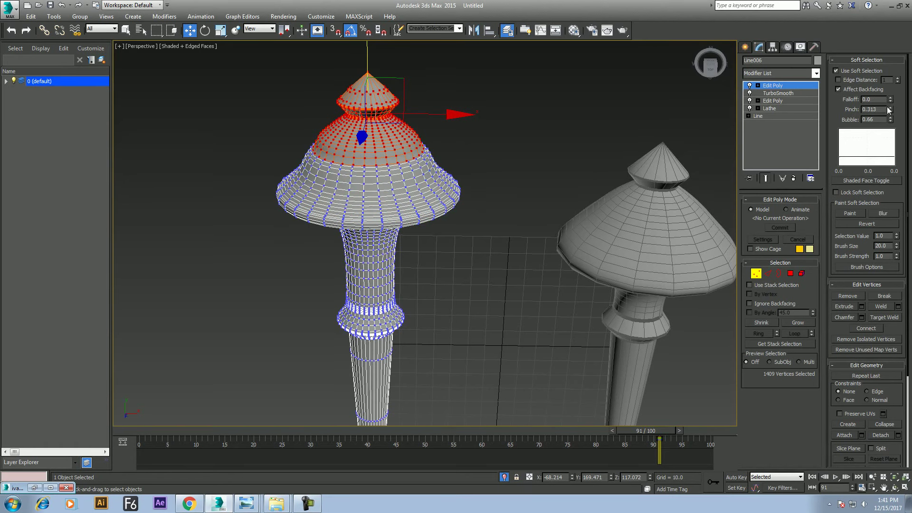
{"action": "left_click_drag", "start_coordinate": [890, 109], "coordinate": [891, 107]}
{"action": "mouse_move", "coordinate": [891, 99]}
{"action": "left_mouse_down"}
{"action": "mouse_move", "coordinate": [877, 7]}
{"action": "mouse_move", "coordinate": [869, 35]}
{"action": "left_mouse_up"}
{"action": "left_click_drag", "start_coordinate": [864, 88], "coordinate": [859, 175]}
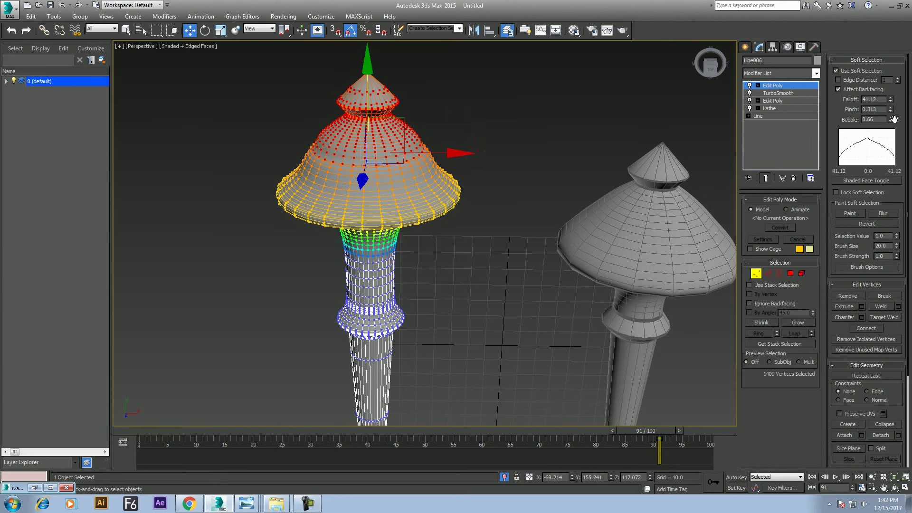
{"action": "left_click_drag", "start_coordinate": [890, 121], "coordinate": [892, 176]}
{"action": "left_click_drag", "start_coordinate": [366, 76], "coordinate": [371, 99]}
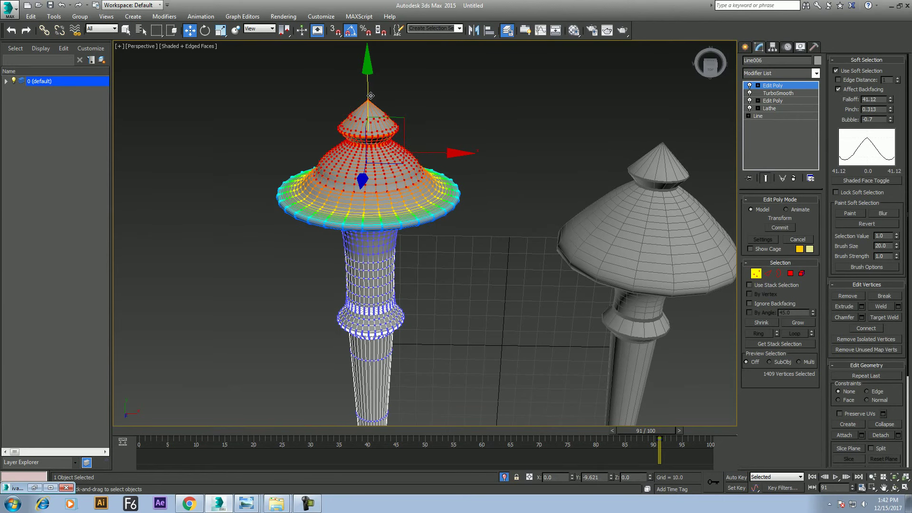
{"action": "right_click", "coordinate": [377, 135]}
{"action": "left_click", "coordinate": [352, 128]}
Hide wireframe edges, select the left lamp and enter its Vertex level
{"action": "left_click", "coordinate": [443, 285]}
{"action": "scroll", "coordinate": [453, 275], "scroll_direction": "up", "scroll_amount": 3}
{"action": "key", "text": "F4"}
{"action": "scroll", "coordinate": [486, 285], "scroll_direction": "down", "scroll_amount": 3}
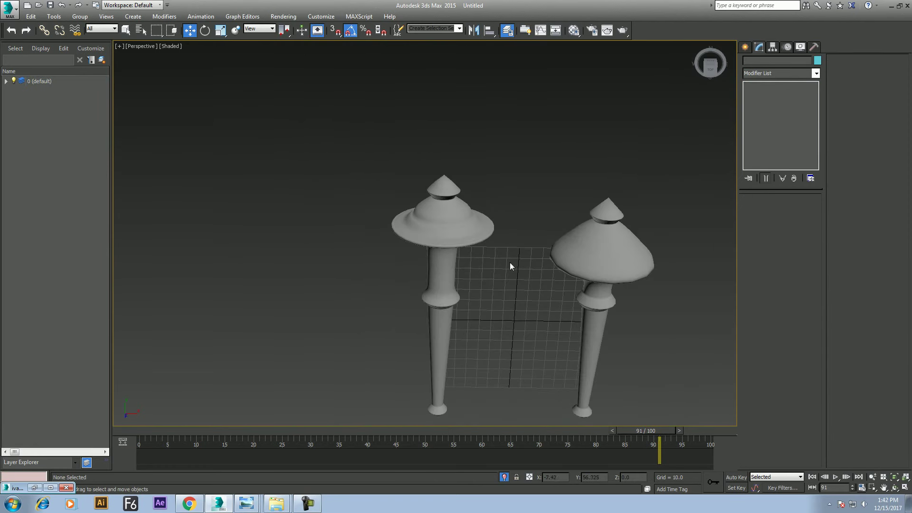
{"action": "left_click", "coordinate": [457, 263]}
{"action": "scroll", "coordinate": [456, 263], "scroll_direction": "up", "scroll_amount": 1}
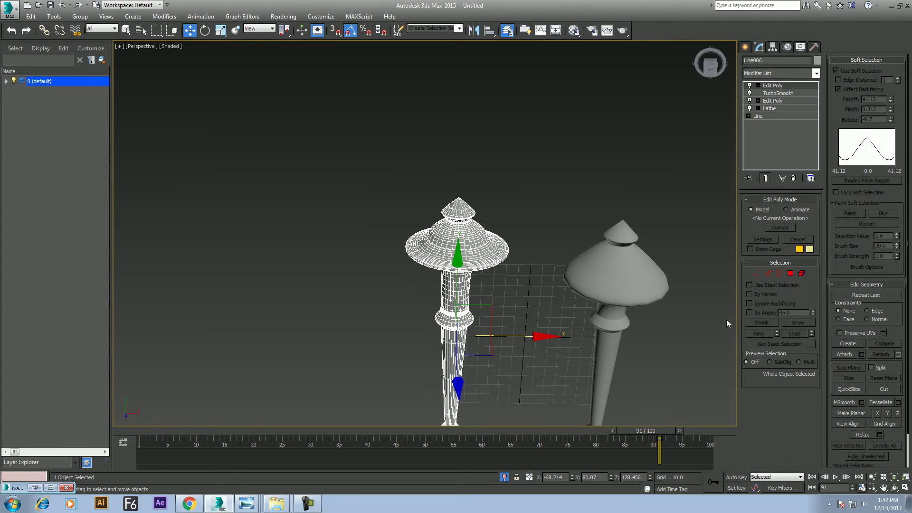
{"action": "left_click", "coordinate": [756, 272]}
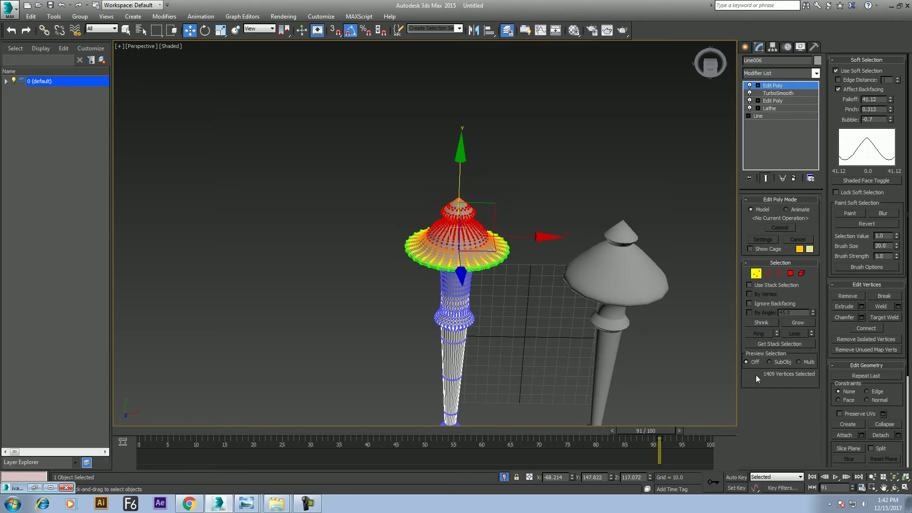
Select the four vertices at the cone's apex and turn off Use Soft Selection
{"action": "left_click", "coordinate": [868, 60]}
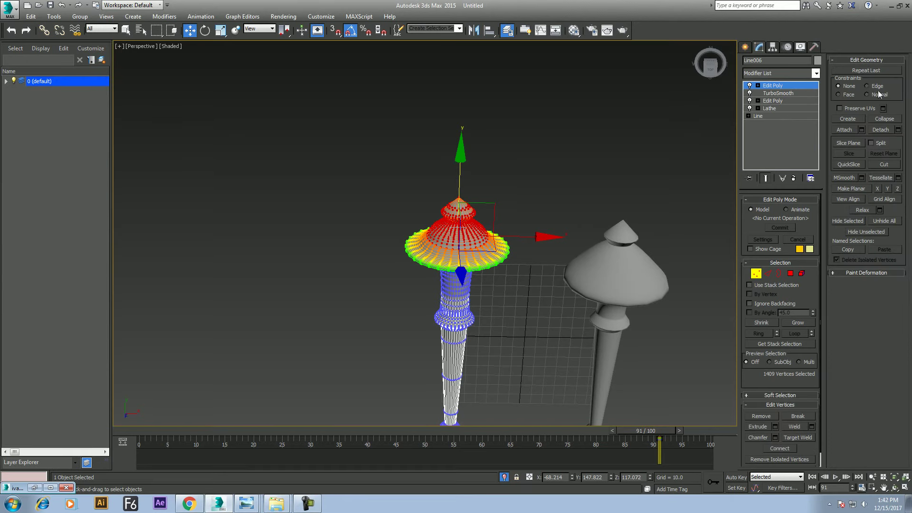
{"action": "scroll", "coordinate": [637, 160], "scroll_direction": "up", "scroll_amount": 3}
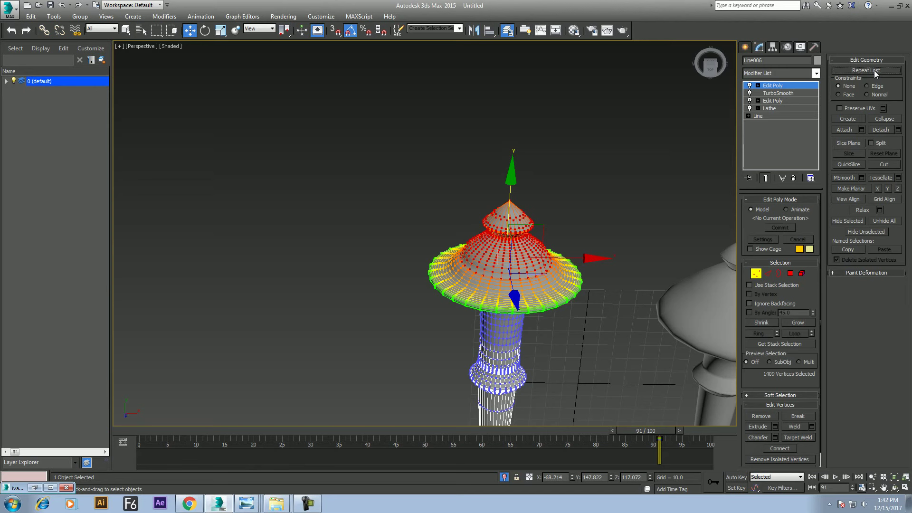
{"action": "scroll", "coordinate": [585, 238], "scroll_direction": "up", "scroll_amount": 2}
{"action": "left_click", "coordinate": [561, 157]}
{"action": "left_click_drag", "start_coordinate": [470, 152], "coordinate": [496, 184]}
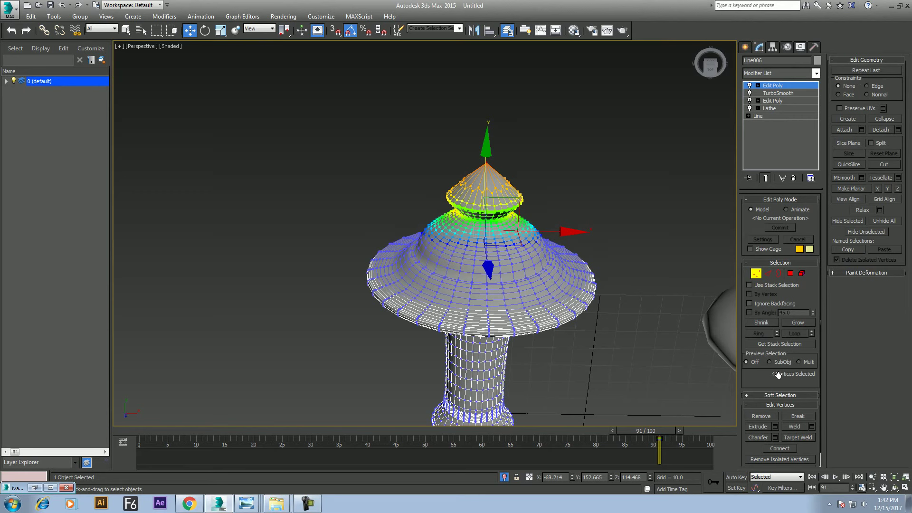
{"action": "left_click", "coordinate": [770, 395]}
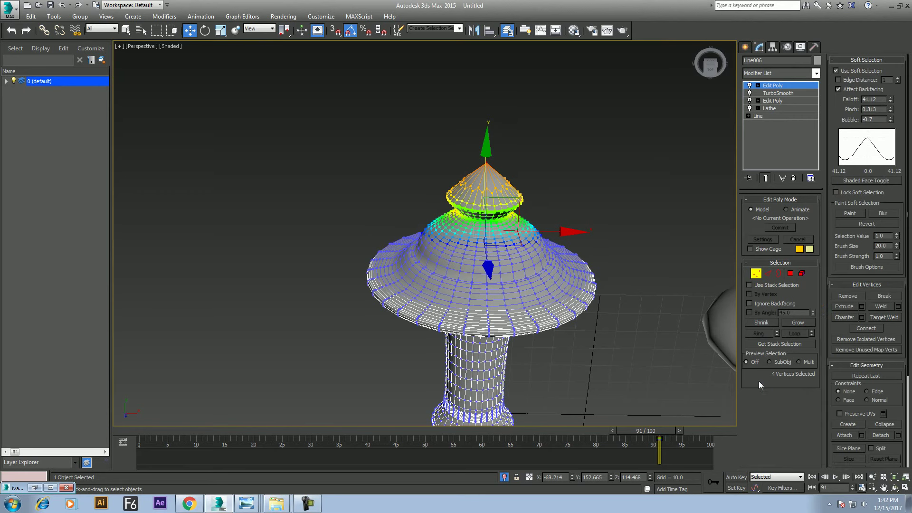
{"action": "left_click", "coordinate": [856, 71]}
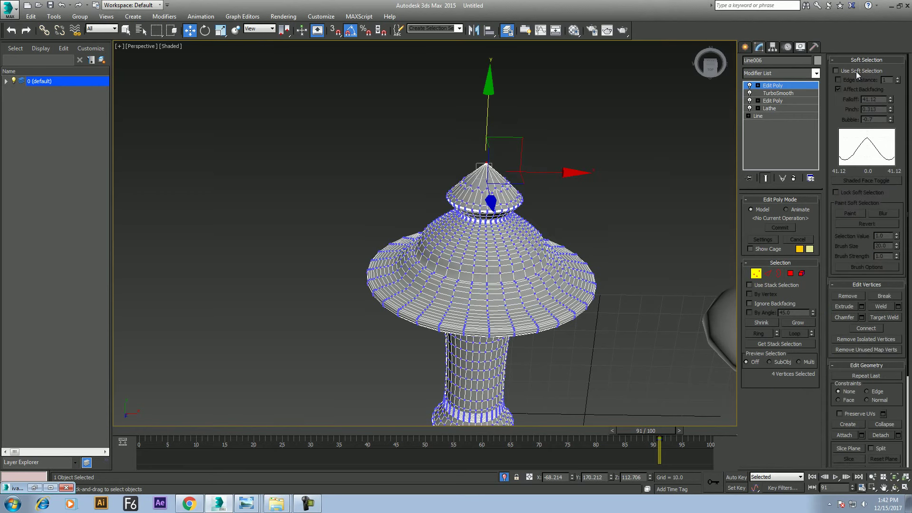
{"action": "left_click", "coordinate": [859, 61]}
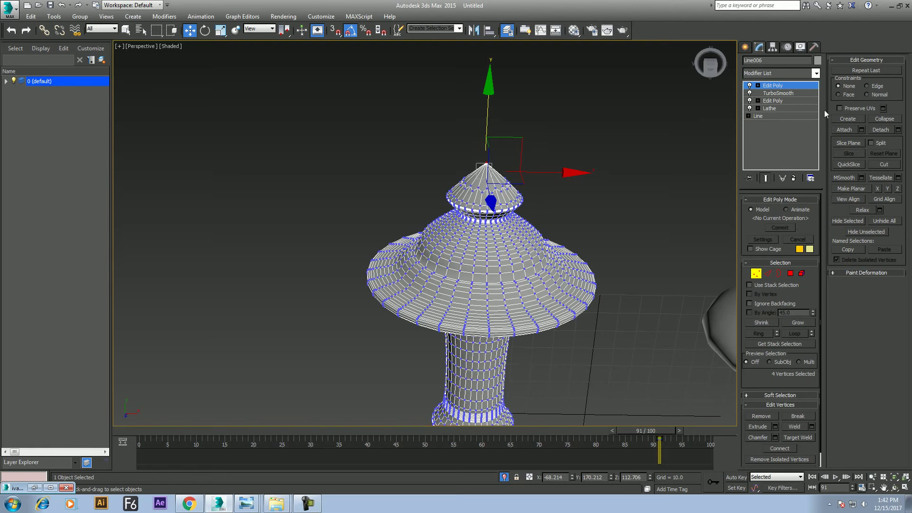
{"action": "scroll", "coordinate": [473, 254], "scroll_direction": "up", "scroll_amount": 2}
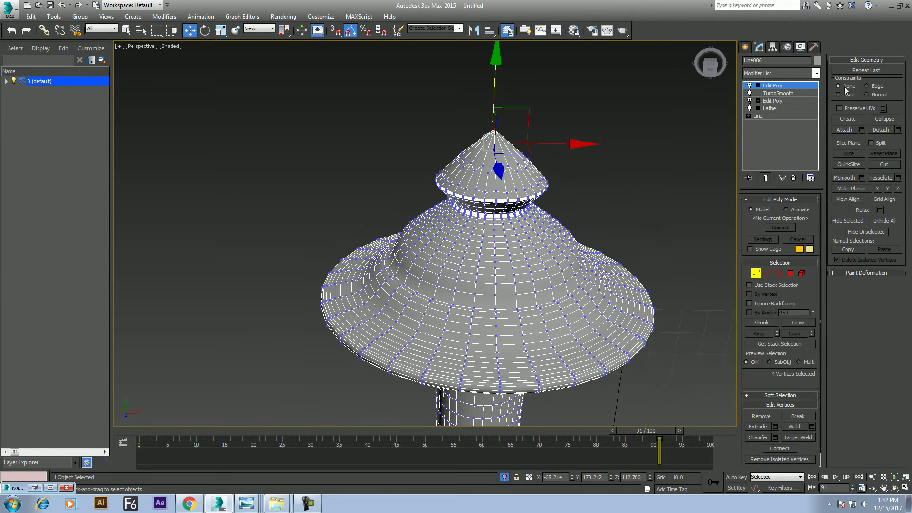
{"action": "scroll", "coordinate": [483, 296], "scroll_direction": "down", "scroll_amount": 2}
{"action": "scroll", "coordinate": [438, 317], "scroll_direction": "down", "scroll_amount": 2}
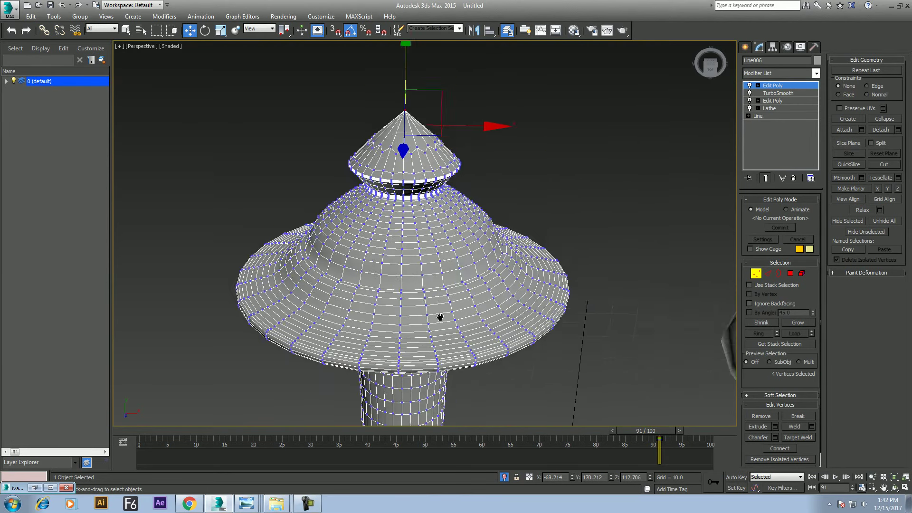
{"action": "middle_click_drag", "start_coordinate": [529, 291], "coordinate": [368, 208]}
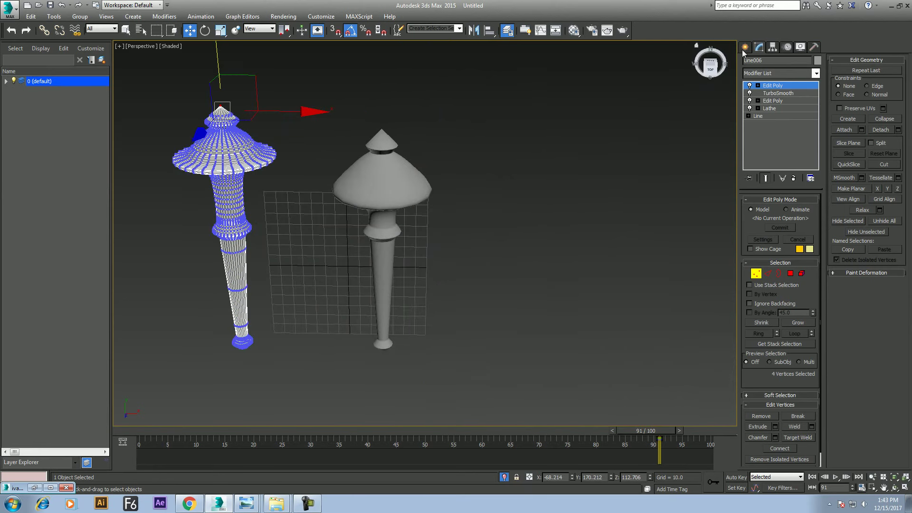
Unhide All in Top view to reveal the frame and cyan panel
{"action": "mouse_move", "coordinate": [513, 253]}
{"action": "middle_mouse_down"}
{"action": "mouse_move", "coordinate": [547, 262]}
{"action": "mouse_move", "coordinate": [643, 203]}
{"action": "middle_mouse_up"}
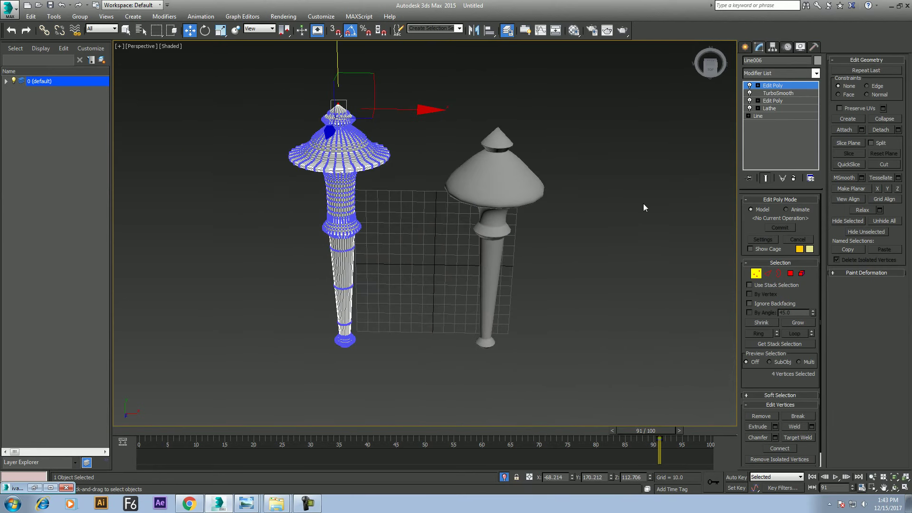
{"action": "key", "text": "t"}
{"action": "key", "text": "z"}
{"action": "scroll", "coordinate": [509, 201], "scroll_direction": "down", "scroll_amount": 5}
{"action": "scroll", "coordinate": [620, 290], "scroll_direction": "down", "scroll_amount": 3}
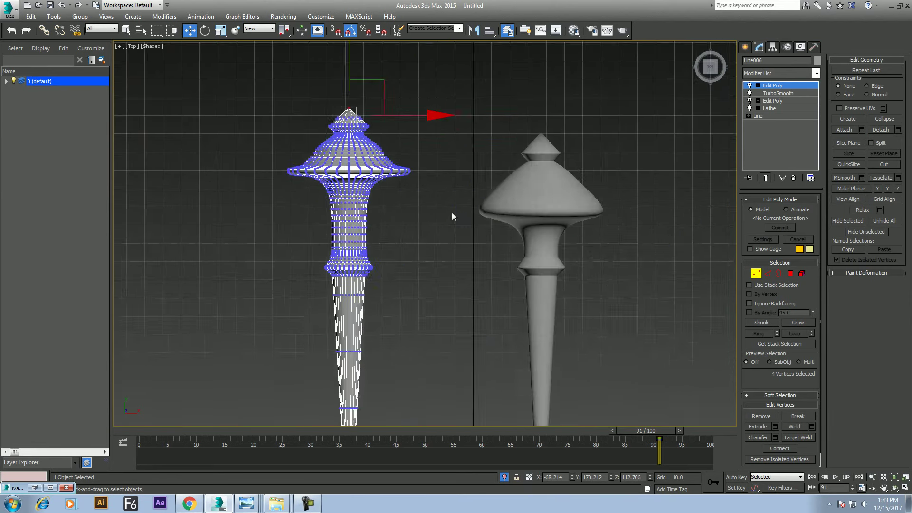
{"action": "middle_click_drag", "start_coordinate": [620, 290], "coordinate": [450, 210]}
{"action": "right_click", "coordinate": [522, 199]}
{"action": "left_click", "coordinate": [542, 163]}
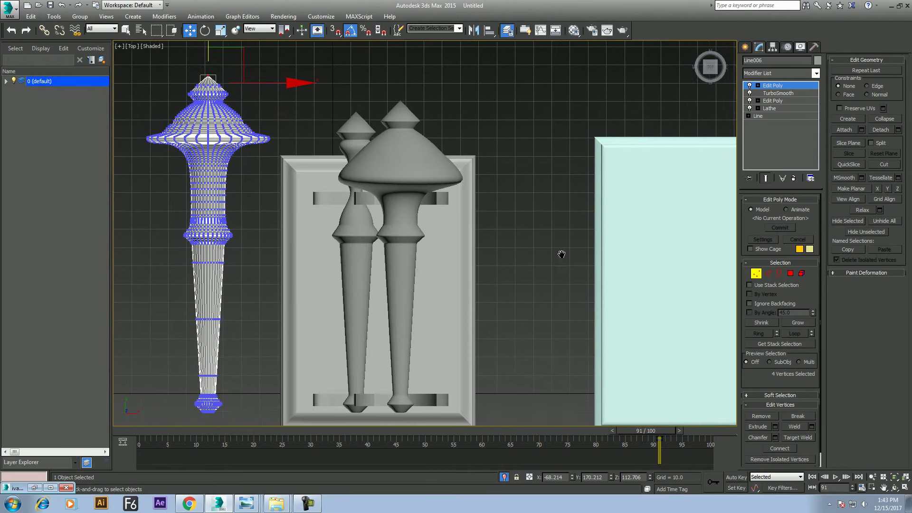
Select the bottom bar Line001, orbit in Perspective, then select the plate Rectangle003
{"action": "middle_click_drag", "start_coordinate": [431, 366], "coordinate": [508, 295]}
{"action": "right_click", "coordinate": [508, 327]}
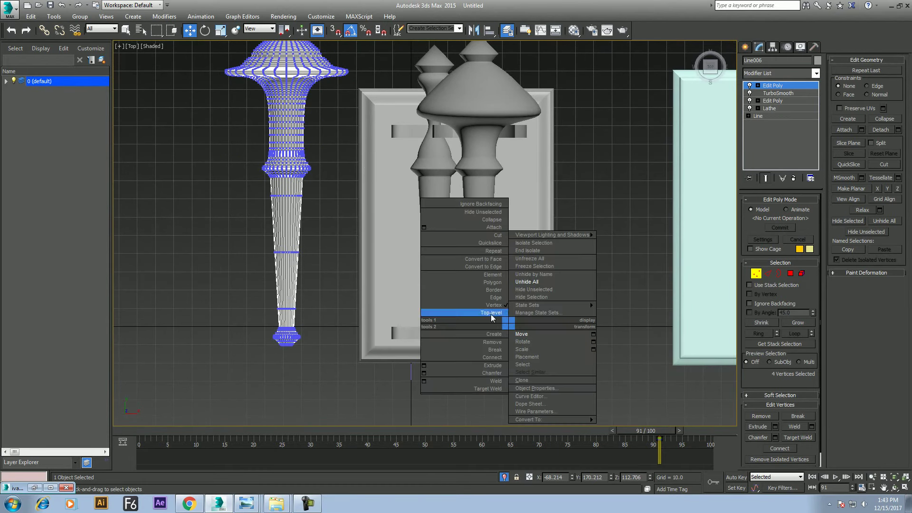
{"action": "left_click", "coordinate": [491, 314]}
{"action": "left_click", "coordinate": [517, 332]}
{"action": "key", "text": "p"}
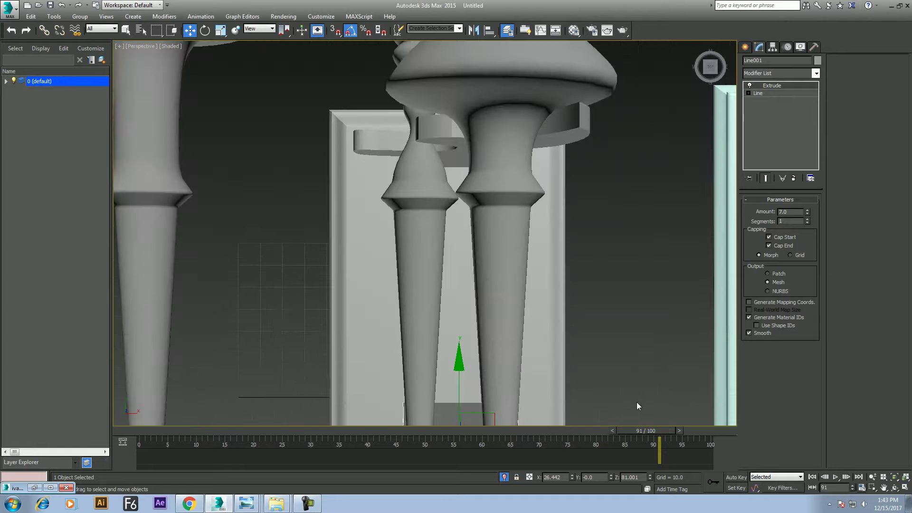
{"action": "key", "text": "z"}
{"action": "left_click", "coordinate": [894, 487]}
{"action": "mouse_move", "coordinate": [475, 266]}
{"action": "left_mouse_down"}
{"action": "mouse_move", "coordinate": [486, 230]}
{"action": "mouse_move", "coordinate": [448, 226]}
{"action": "left_mouse_up"}
{"action": "scroll", "coordinate": [486, 231], "scroll_direction": "down", "scroll_amount": 5}
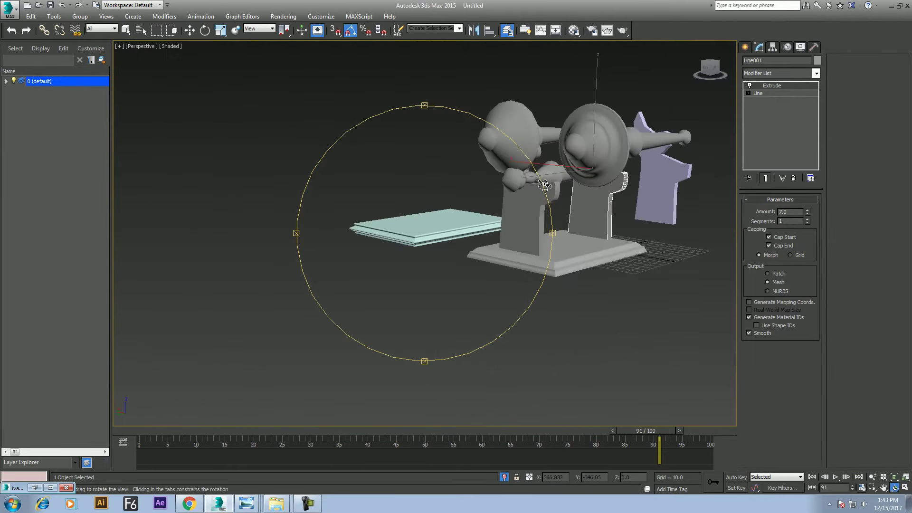
{"action": "key", "text": "w"}
{"action": "left_click", "coordinate": [409, 247]}
Enter Vertex level on Rectangle003, pick a corner vertex and raise it with soft selection off
{"action": "key", "text": "z"}
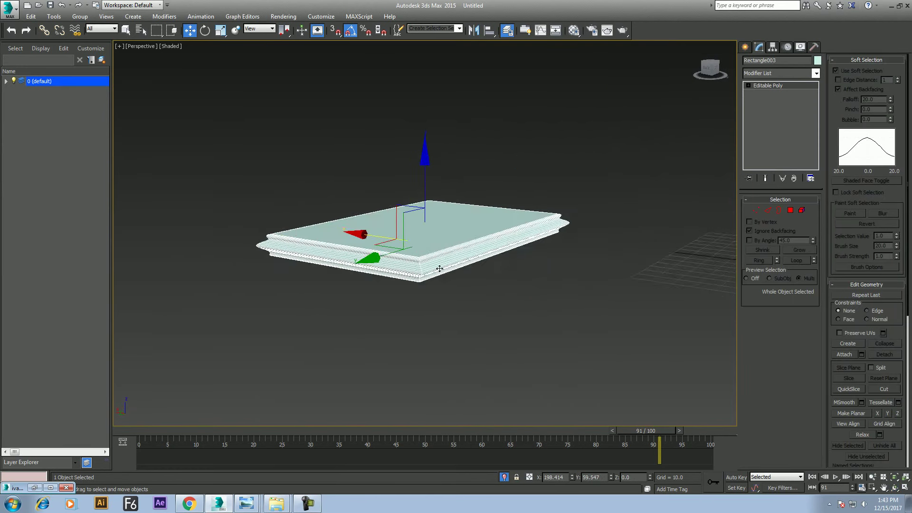
{"action": "scroll", "coordinate": [558, 278], "scroll_direction": "up", "scroll_amount": 5}
{"action": "scroll", "coordinate": [558, 278], "scroll_direction": "up", "scroll_amount": 3}
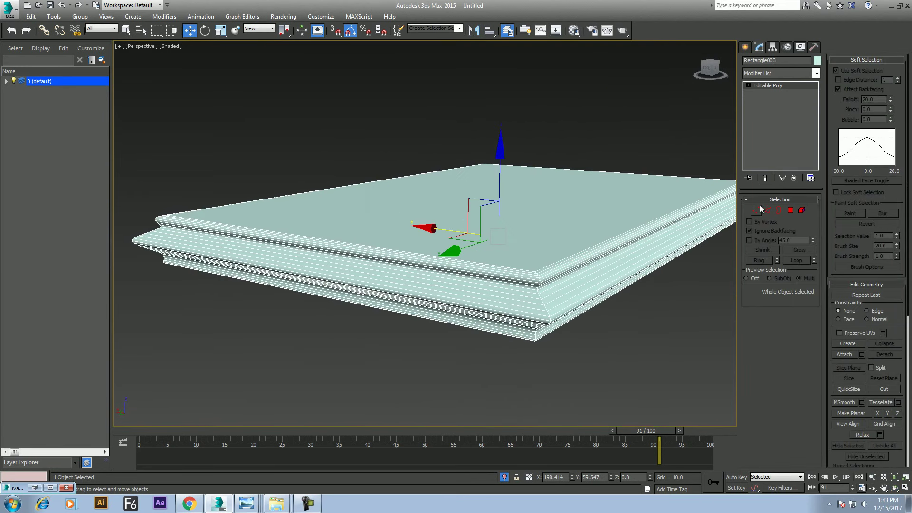
{"action": "left_click", "coordinate": [756, 210]}
{"action": "left_click", "coordinate": [549, 310]}
{"action": "scroll", "coordinate": [620, 326], "scroll_direction": "up", "scroll_amount": 3}
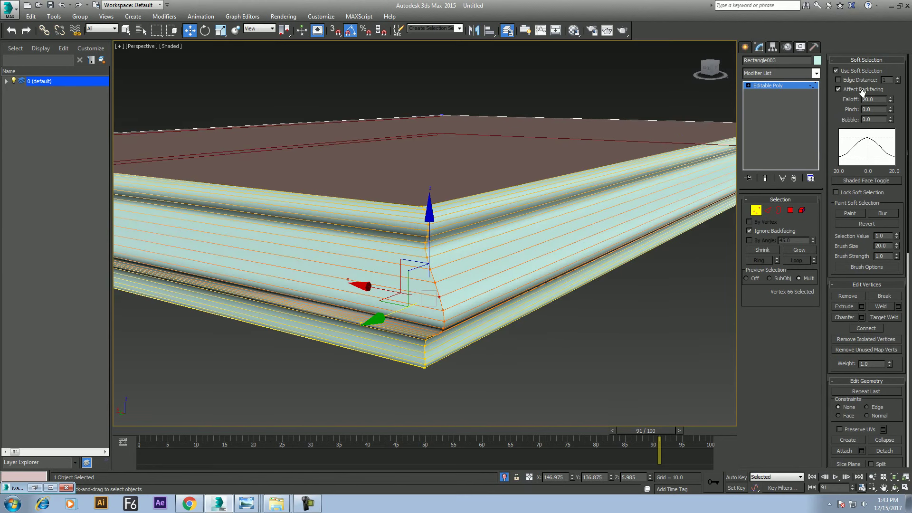
{"action": "left_click", "coordinate": [859, 70]}
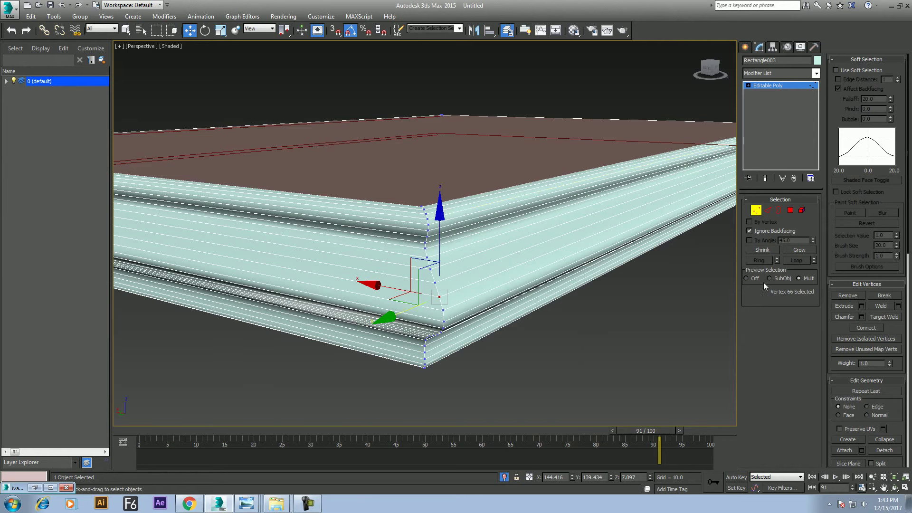
{"action": "left_click", "coordinate": [746, 278]}
{"action": "mouse_move", "coordinate": [439, 213]}
{"action": "left_mouse_down"}
{"action": "mouse_move", "coordinate": [439, 184]}
{"action": "mouse_move", "coordinate": [439, 196]}
{"action": "left_mouse_up"}
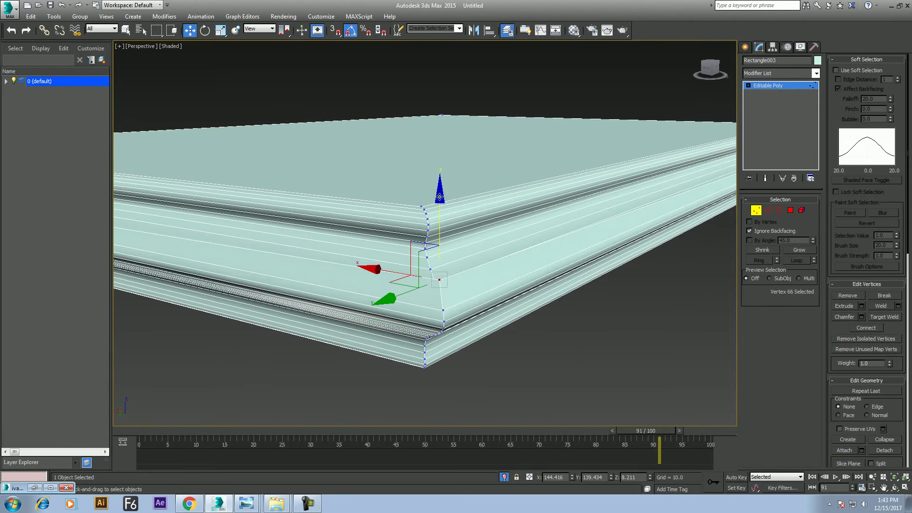
Orbit to the slab's corner profile, pick another vertex and lower it slightly
{"action": "scroll", "coordinate": [470, 221], "scroll_direction": "up", "scroll_amount": 5}
{"action": "scroll", "coordinate": [546, 272], "scroll_direction": "down", "scroll_amount": 3}
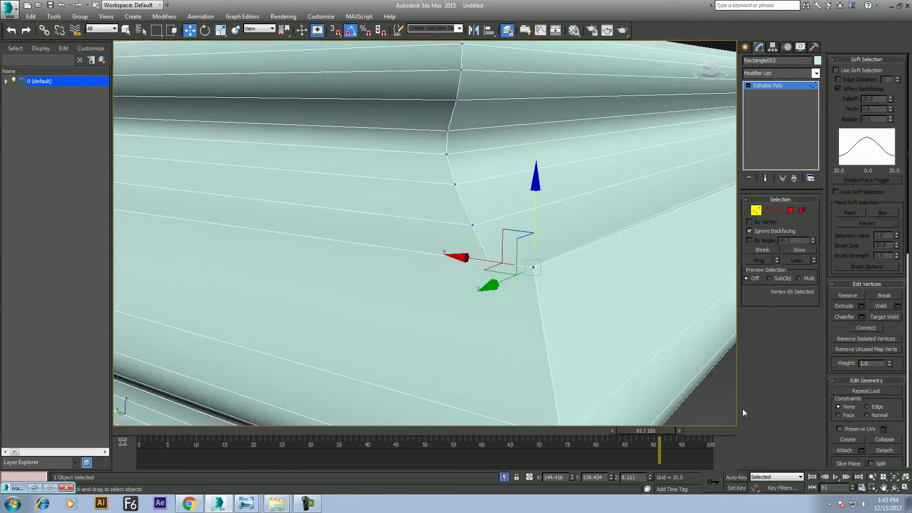
{"action": "scroll", "coordinate": [680, 369], "scroll_direction": "down", "scroll_amount": 2}
{"action": "mouse_move", "coordinate": [590, 311]}
{"action": "middle_mouse_down", "text": "alt"}
{"action": "mouse_move", "coordinate": [521, 325]}
{"action": "mouse_move", "coordinate": [485, 292]}
{"action": "middle_mouse_up", "text": "alt"}
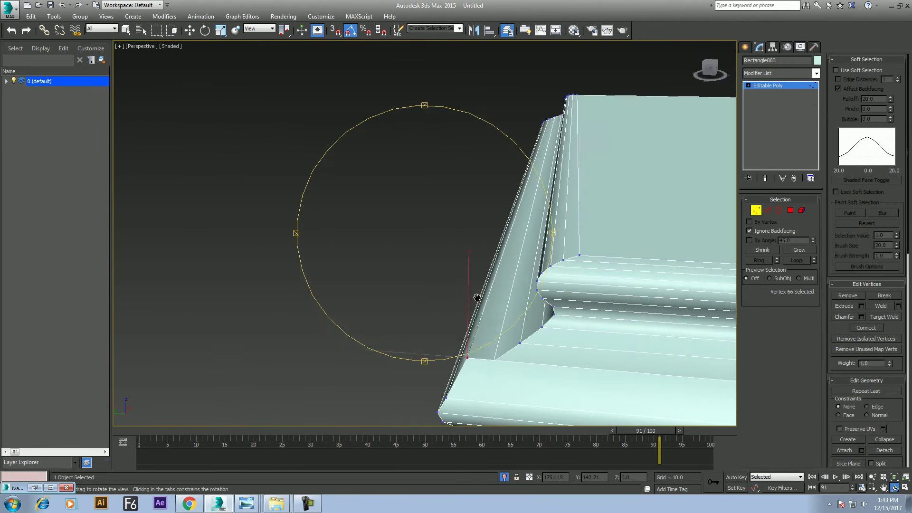
{"action": "left_click", "coordinate": [555, 255]}
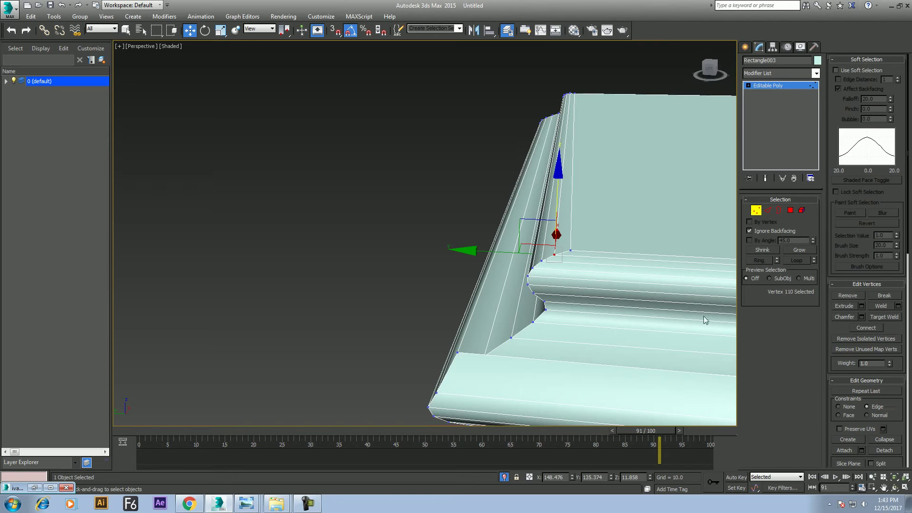
{"action": "left_click_drag", "start_coordinate": [557, 190], "coordinate": [561, 202]}
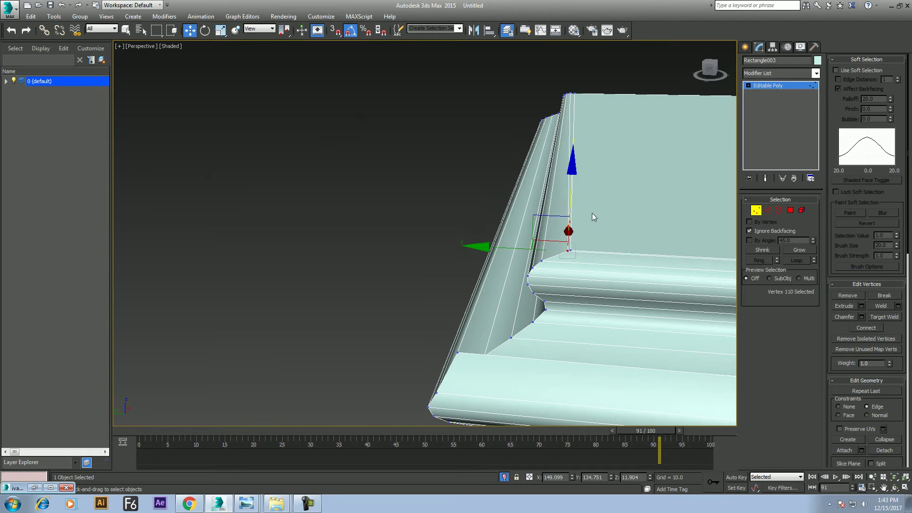
{"action": "scroll", "coordinate": [592, 213], "scroll_direction": "up", "scroll_amount": 5}
{"action": "scroll", "coordinate": [606, 246], "scroll_direction": "down", "scroll_amount": 5}
{"action": "scroll", "coordinate": [624, 253], "scroll_direction": "up", "scroll_amount": 2}
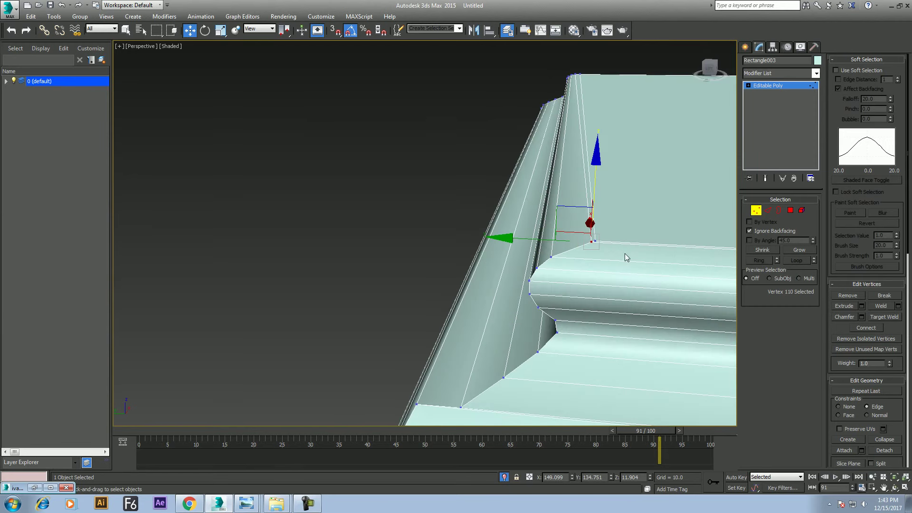
{"action": "left_click_drag", "start_coordinate": [601, 161], "coordinate": [586, 160]}
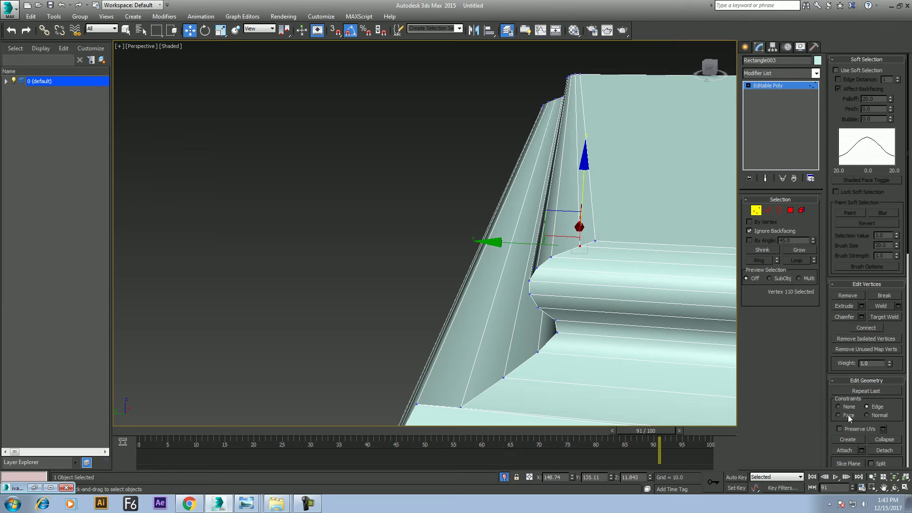
Fine-tune that vertex's height and sideways position, set Constraints to None, and exit Vertex level
{"action": "left_click_drag", "start_coordinate": [583, 171], "coordinate": [585, 139]}
{"action": "left_click_drag", "start_coordinate": [496, 241], "coordinate": [510, 240]}
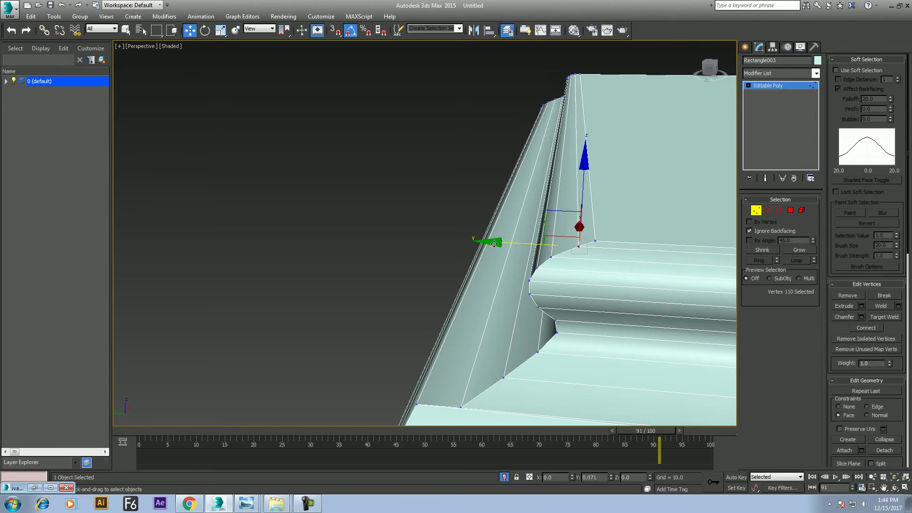
{"action": "left_click_drag", "start_coordinate": [510, 240], "coordinate": [494, 241]}
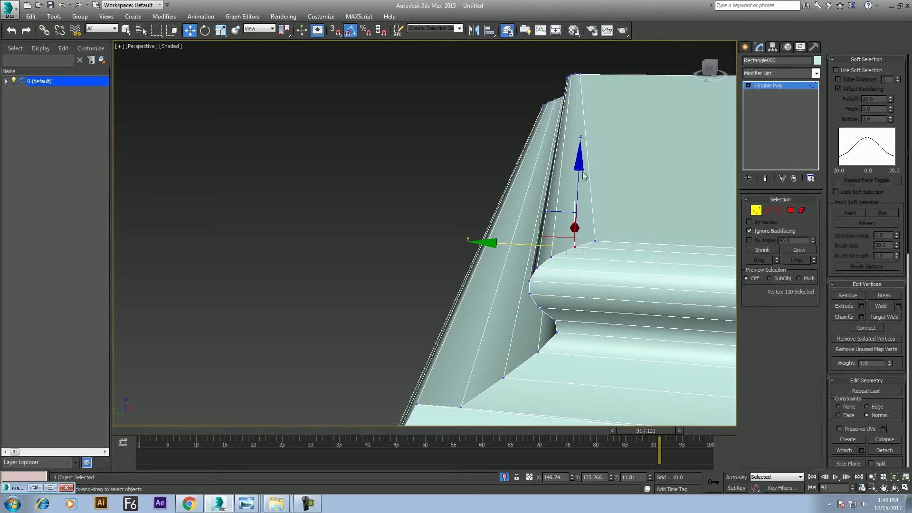
{"action": "left_click_drag", "start_coordinate": [579, 169], "coordinate": [579, 169]}
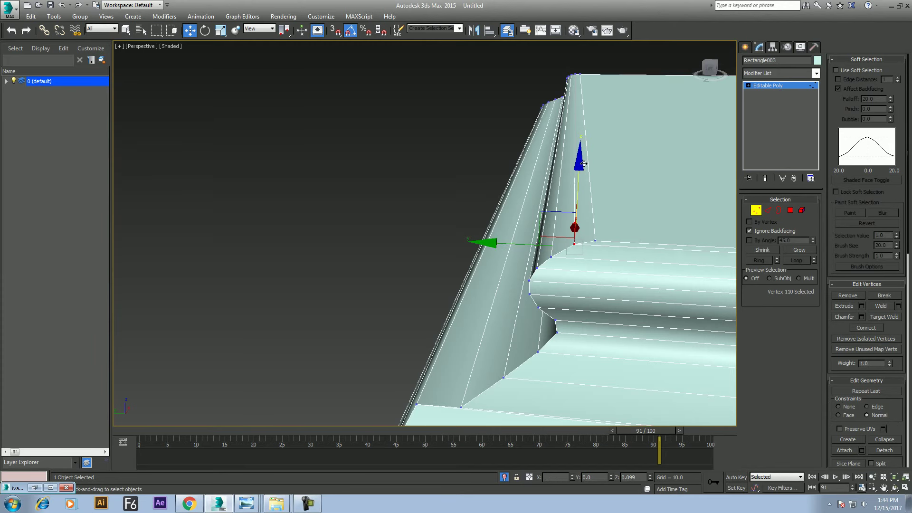
{"action": "left_click_drag", "start_coordinate": [583, 158], "coordinate": [584, 164]}
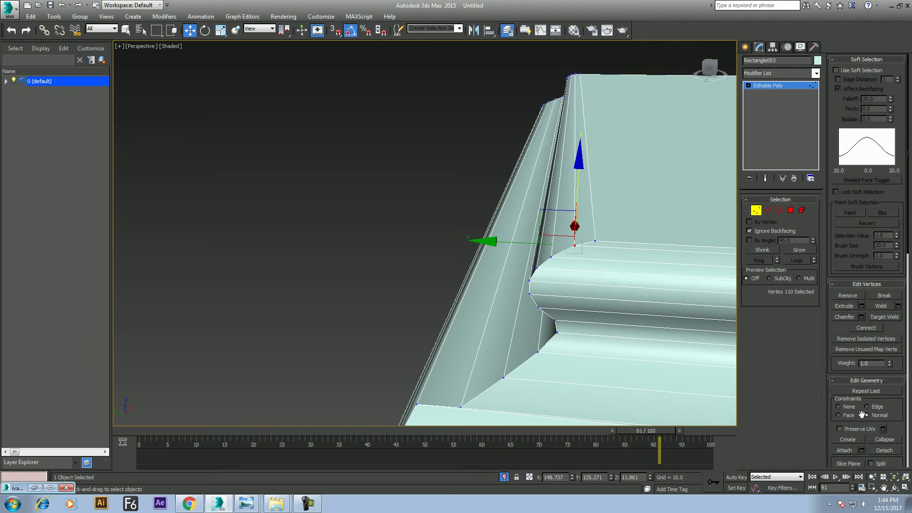
{"action": "left_click", "coordinate": [849, 406]}
{"action": "scroll", "coordinate": [614, 289], "scroll_direction": "down", "scroll_amount": 2}
{"action": "mouse_move", "coordinate": [615, 289]}
{"action": "middle_mouse_down", "text": "alt"}
{"action": "mouse_move", "coordinate": [472, 275]}
{"action": "mouse_move", "coordinate": [597, 234]}
{"action": "middle_mouse_up", "text": "alt"}
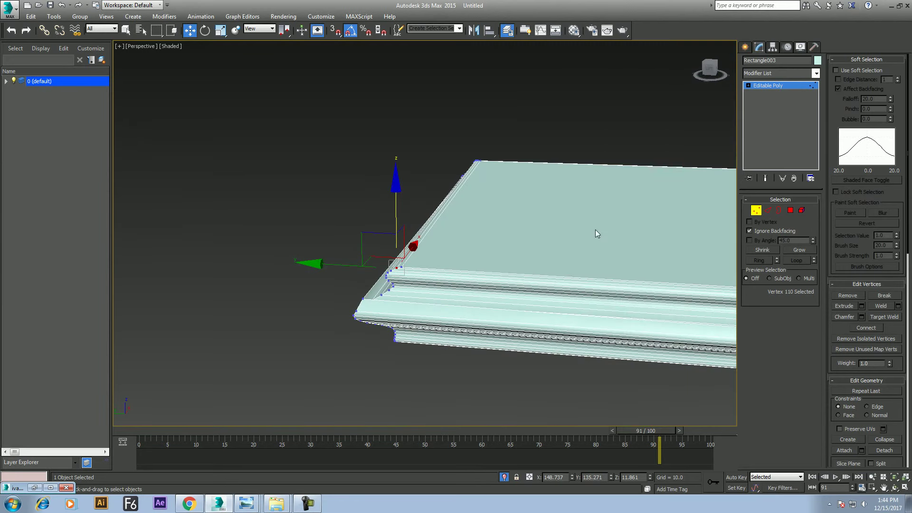
{"action": "right_click", "coordinate": [591, 216]}
{"action": "left_click", "coordinate": [568, 207]}
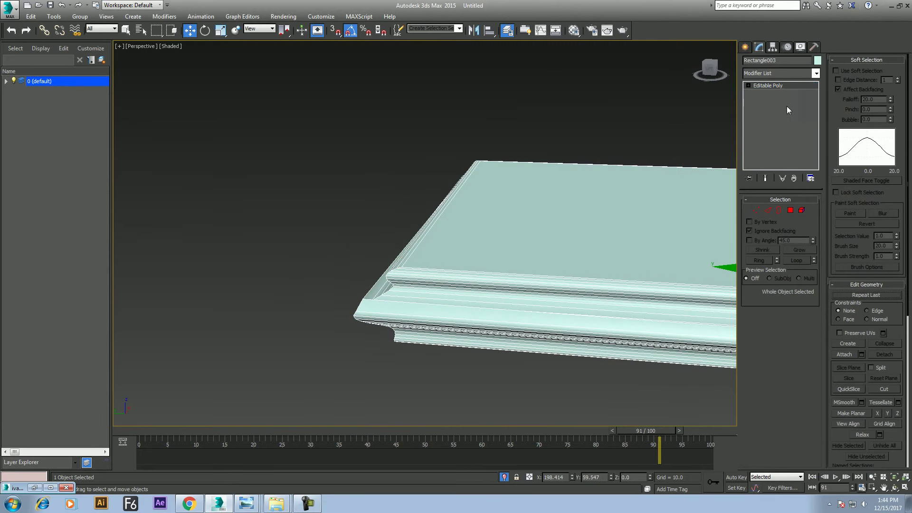
{"action": "left_click", "coordinate": [780, 72]}
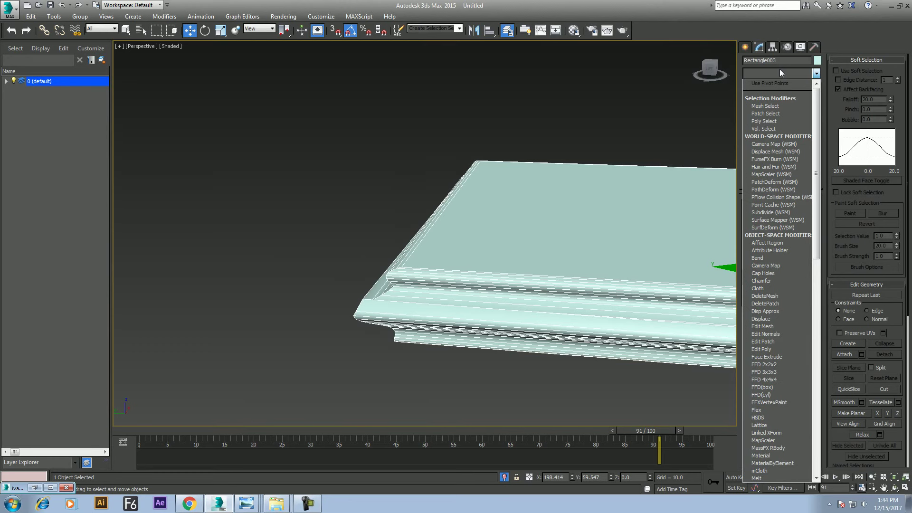
{"action": "left_click", "coordinate": [780, 69]}
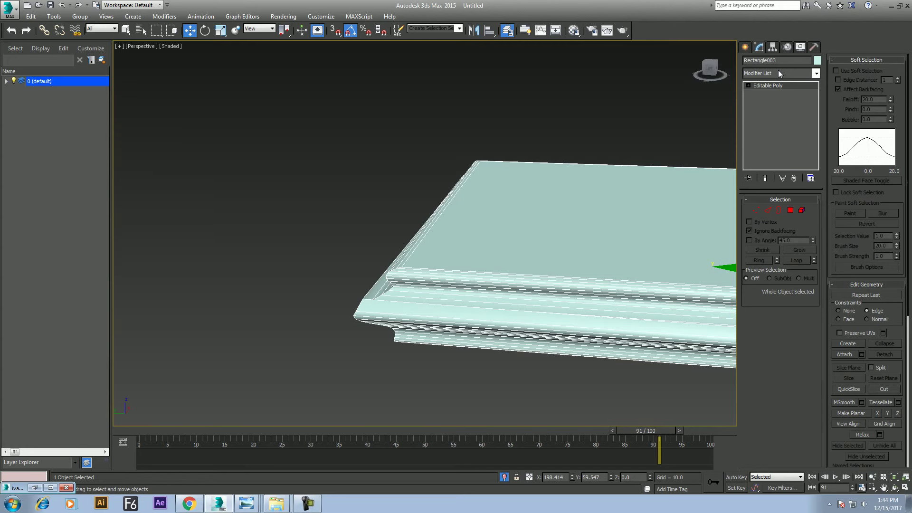
{"action": "middle_click_drag", "start_coordinate": [661, 271], "coordinate": [545, 270]}
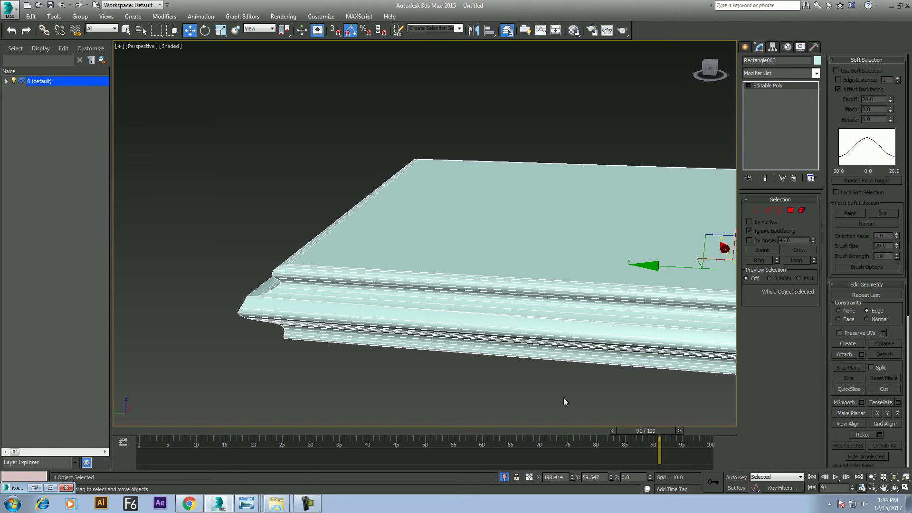
{"action": "mouse_move", "coordinate": [612, 313]}
{"action": "middle_mouse_down"}
{"action": "mouse_move", "coordinate": [434, 306]}
{"action": "mouse_move", "coordinate": [410, 352]}
{"action": "middle_mouse_up"}
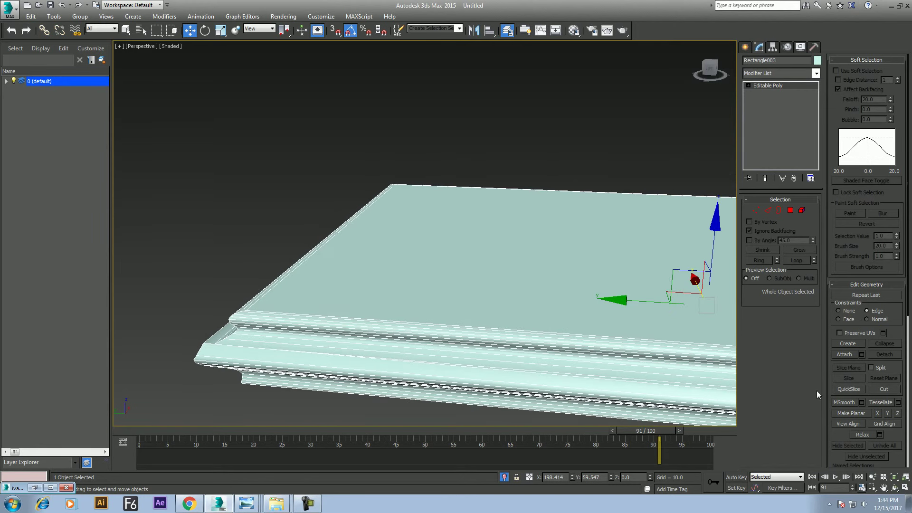
{"action": "left_click", "coordinate": [893, 487]}
{"action": "mouse_move", "coordinate": [422, 283]}
{"action": "left_mouse_down"}
{"action": "mouse_move", "coordinate": [491, 314]}
{"action": "mouse_move", "coordinate": [457, 269]}
{"action": "mouse_move", "coordinate": [472, 280]}
{"action": "left_mouse_up"}
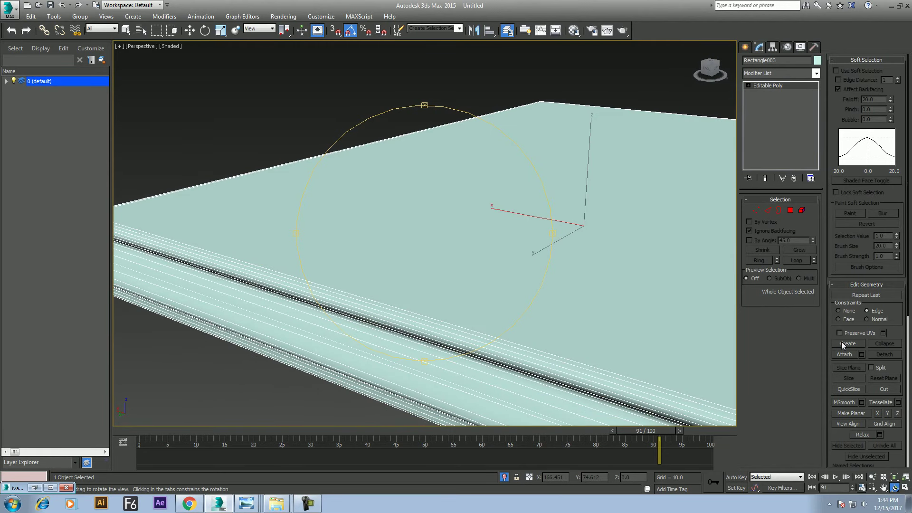
{"action": "scroll", "coordinate": [497, 297], "scroll_direction": "down", "scroll_amount": 8}
{"action": "left_click_drag", "start_coordinate": [432, 315], "coordinate": [427, 369]}
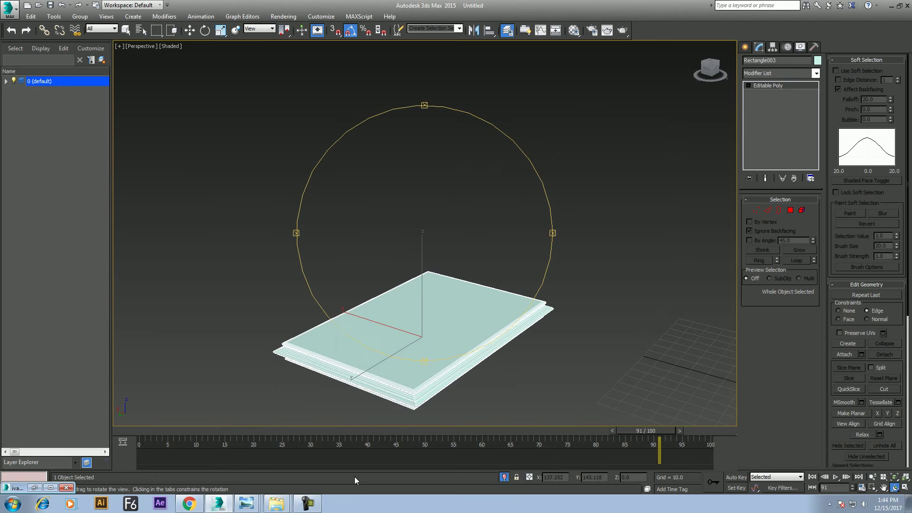
{"action": "left_click_drag", "start_coordinate": [360, 289], "coordinate": [362, 290]}
{"action": "left_click", "coordinate": [307, 503]}
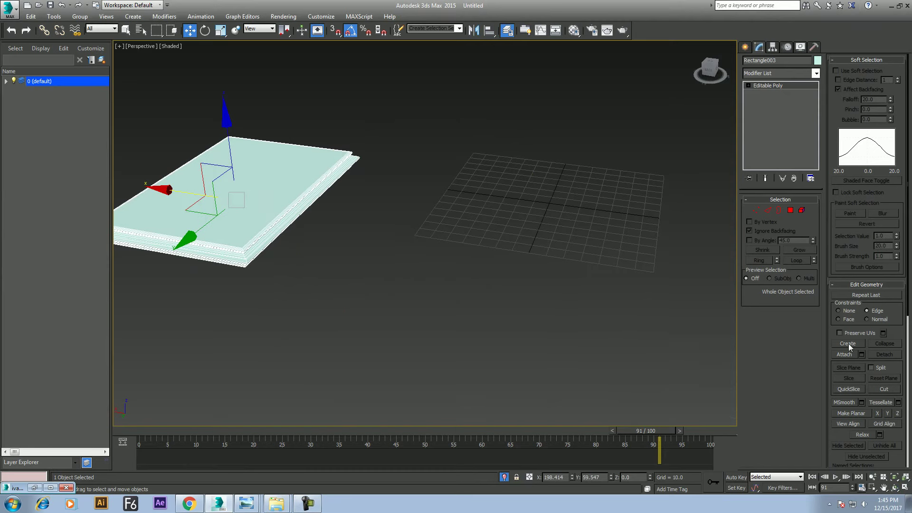
Switch to the Front view and enable snapping to grid points and grid lines
{"action": "key", "text": "4"}
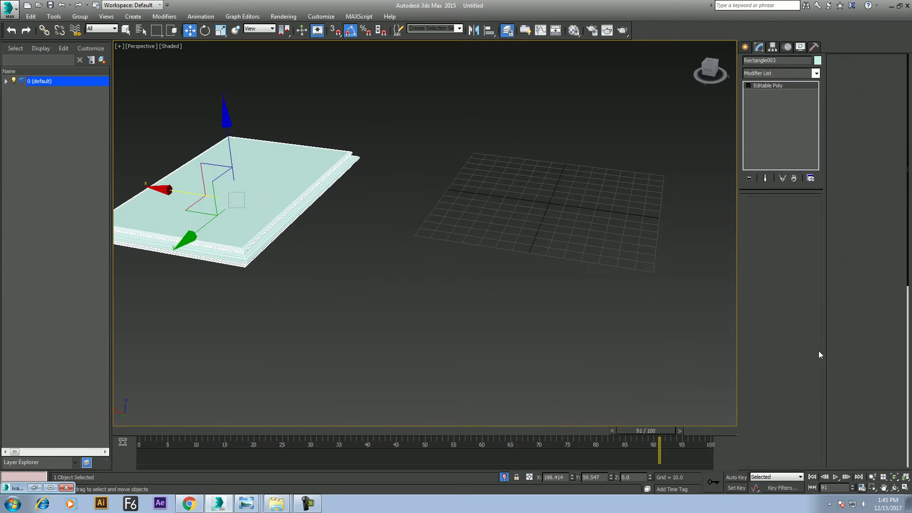
{"action": "middle_click_drag", "start_coordinate": [573, 240], "coordinate": [525, 276]}
{"action": "scroll", "coordinate": [519, 258], "scroll_direction": "up", "scroll_amount": 2}
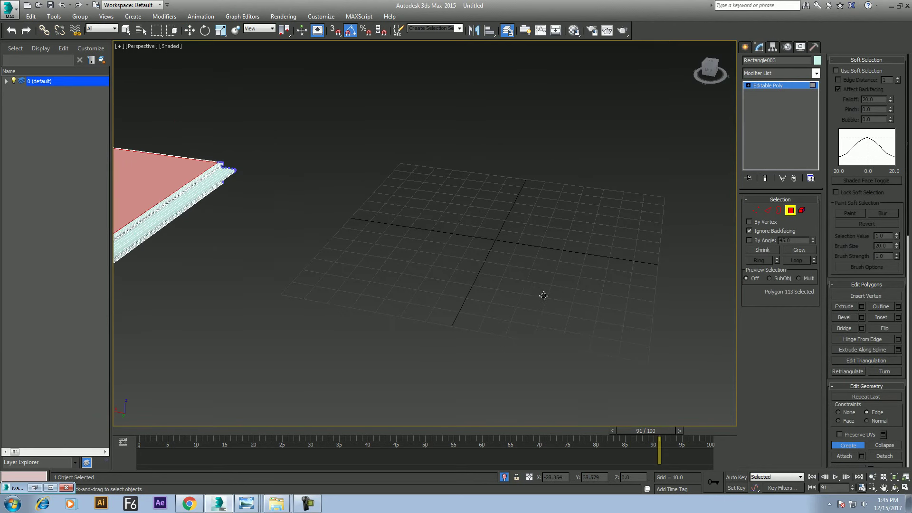
{"action": "key", "text": "f"}
{"action": "left_click", "coordinate": [335, 30]}
{"action": "right_click", "coordinate": [335, 30]}
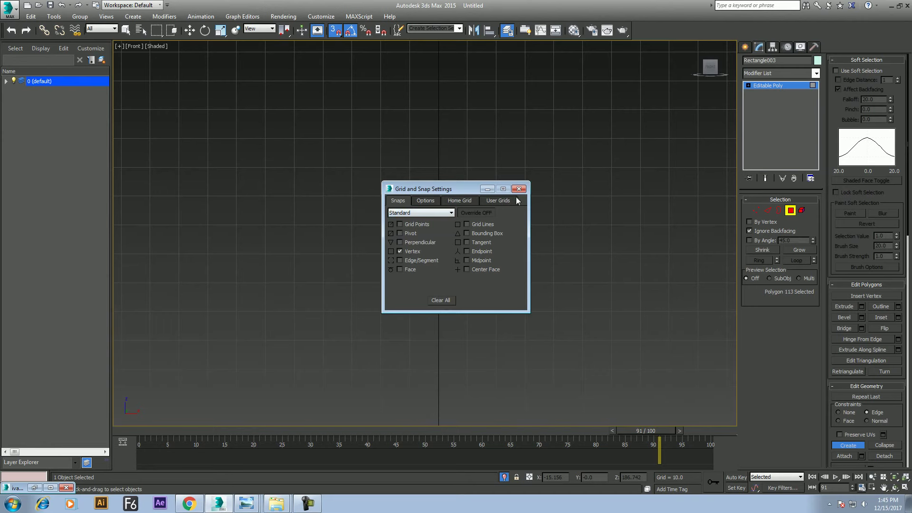
{"action": "left_click", "coordinate": [518, 188]}
{"action": "left_click", "coordinate": [438, 197]}
{"action": "right_click", "coordinate": [467, 169]}
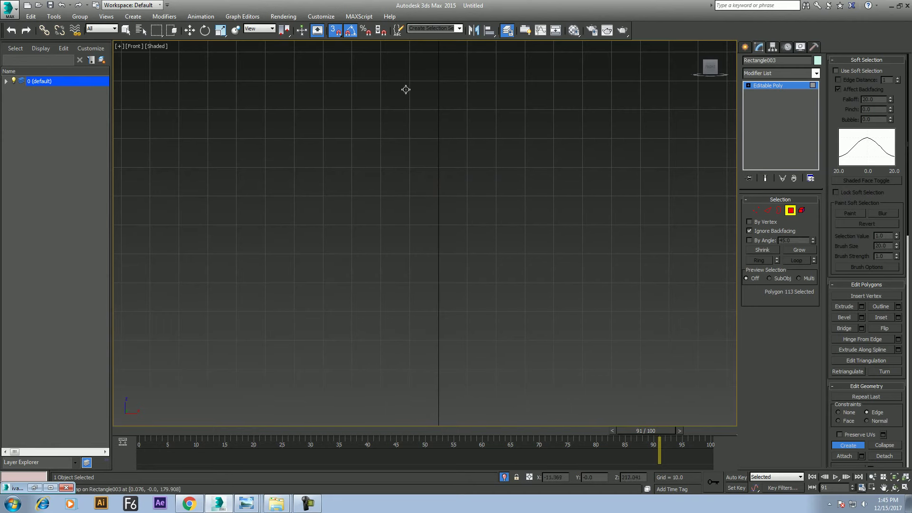
{"action": "right_click", "coordinate": [335, 30]}
{"action": "left_click", "coordinate": [424, 223]}
{"action": "left_click", "coordinate": [473, 224]}
{"action": "left_click", "coordinate": [519, 189]}
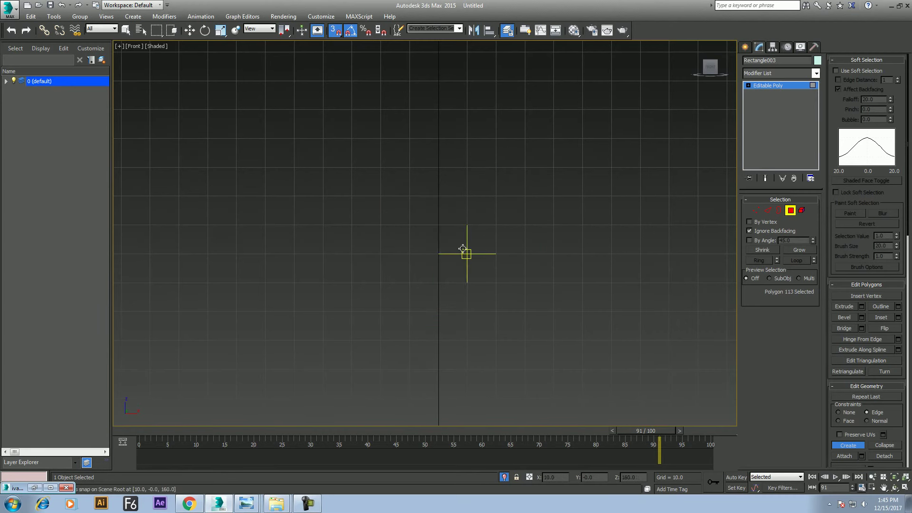
Cut along the flat shape's zigzag outline using grid-snapped points
{"action": "left_click", "coordinate": [438, 253]}
{"action": "left_click", "coordinate": [496, 195]}
{"action": "left_click", "coordinate": [554, 225]}
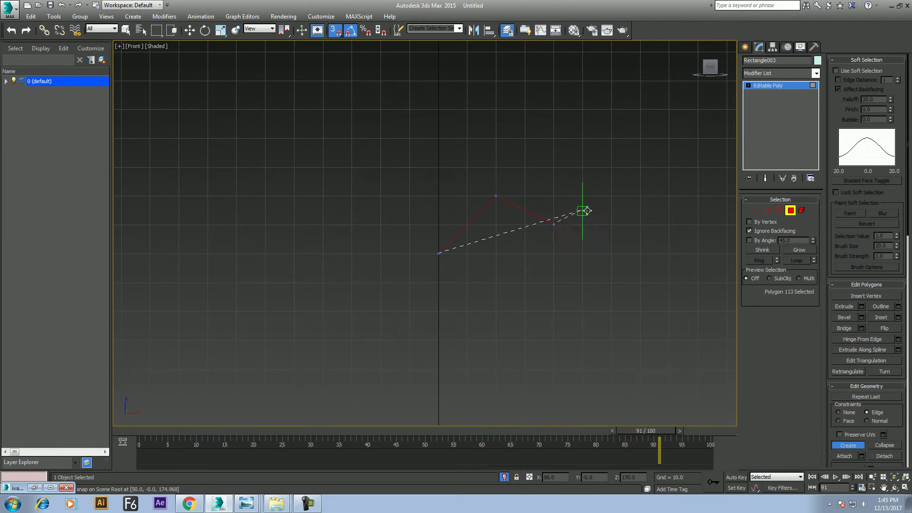
{"action": "left_click", "coordinate": [611, 167]}
{"action": "left_click", "coordinate": [668, 225]}
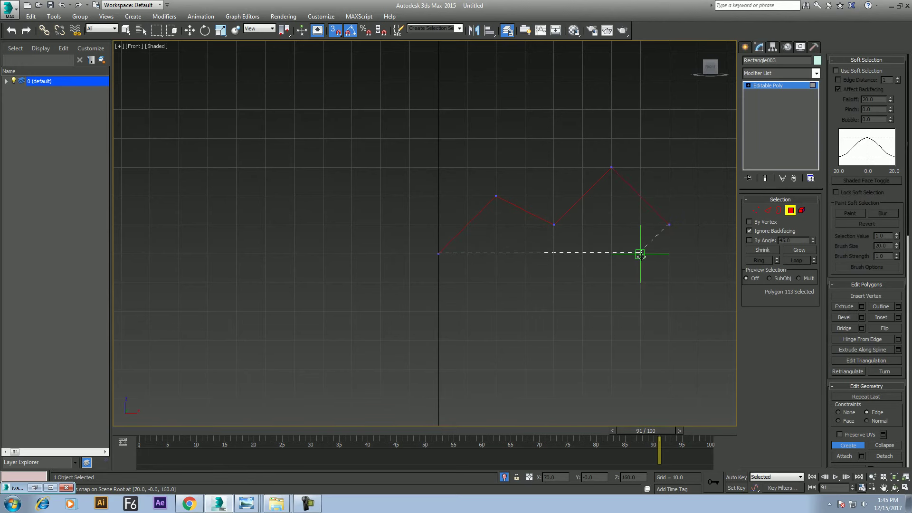
{"action": "left_click", "coordinate": [610, 284]}
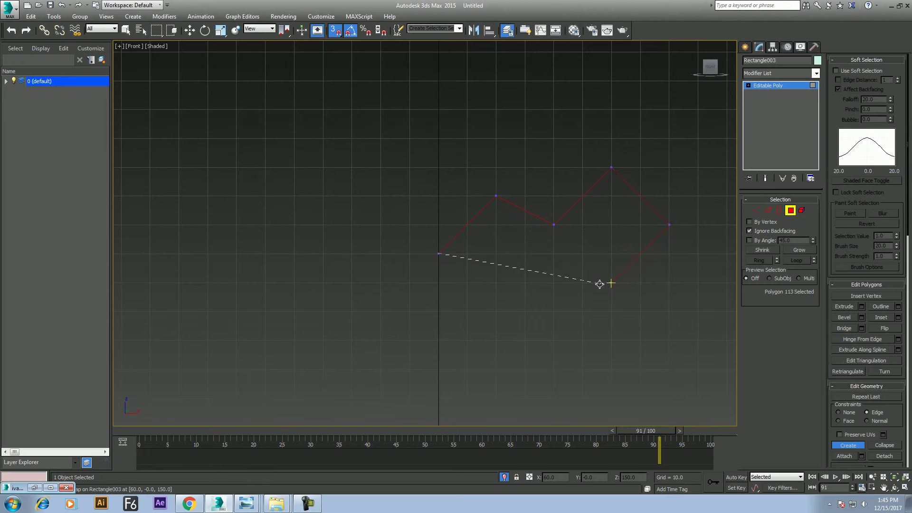
{"action": "left_click", "coordinate": [552, 254]}
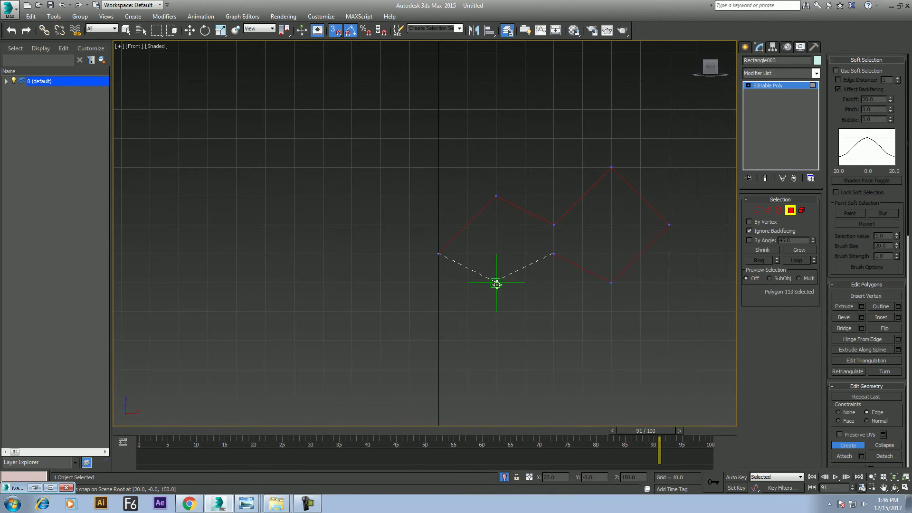
{"action": "left_click", "coordinate": [525, 311]}
{"action": "left_click", "coordinate": [467, 312]}
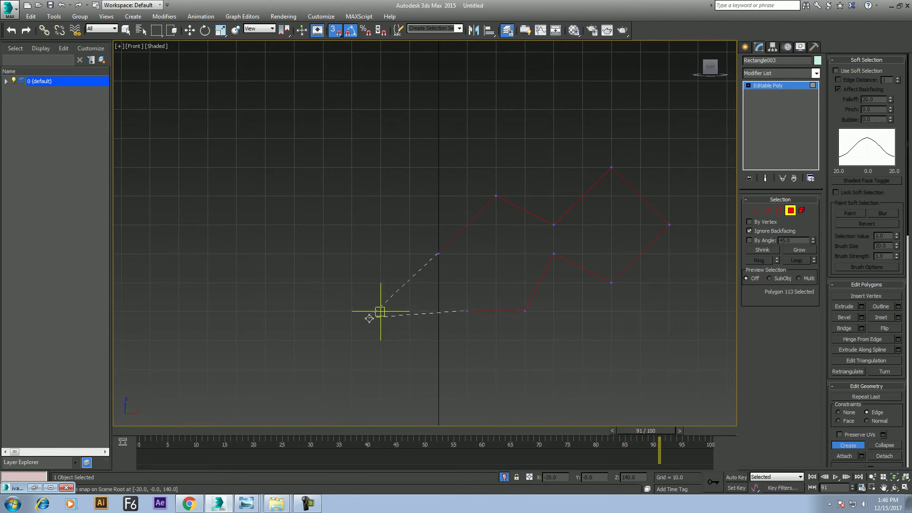
{"action": "left_click", "coordinate": [439, 339]}
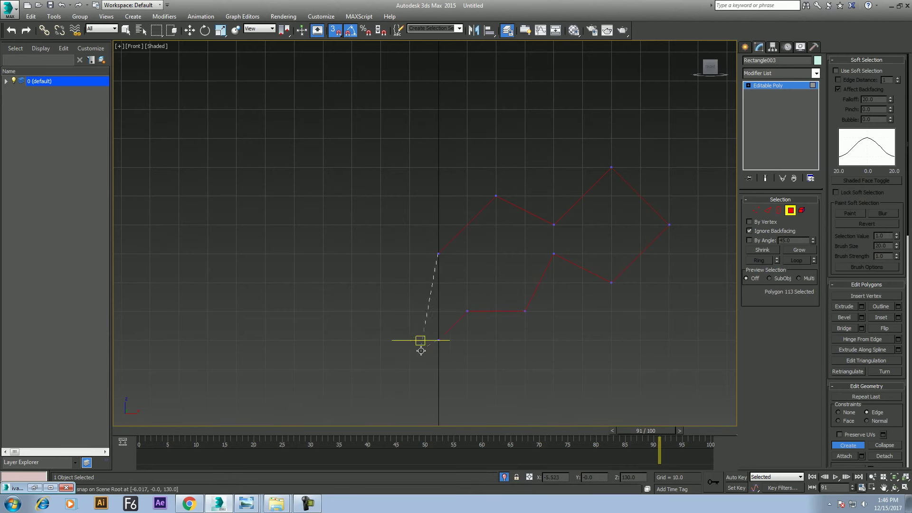
{"action": "left_click", "coordinate": [351, 311]}
{"action": "left_click", "coordinate": [352, 254]}
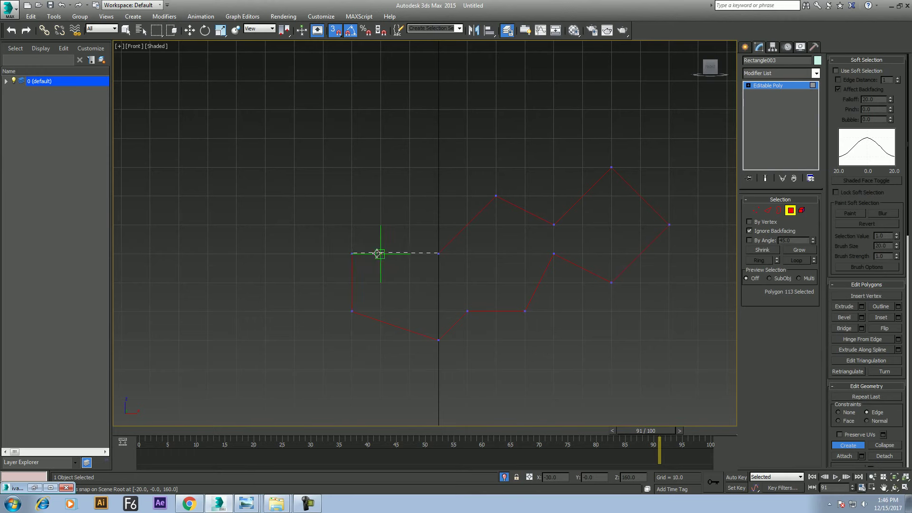
Cut a square notch into the top edge, leaving two small prongs at the left end
{"action": "left_click", "coordinate": [352, 196]}
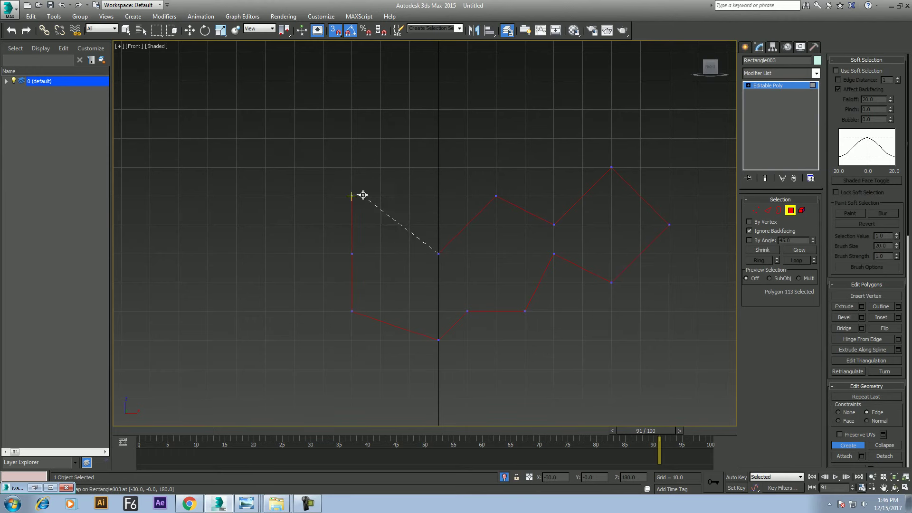
{"action": "left_click", "coordinate": [380, 196]}
{"action": "left_click", "coordinate": [381, 224]}
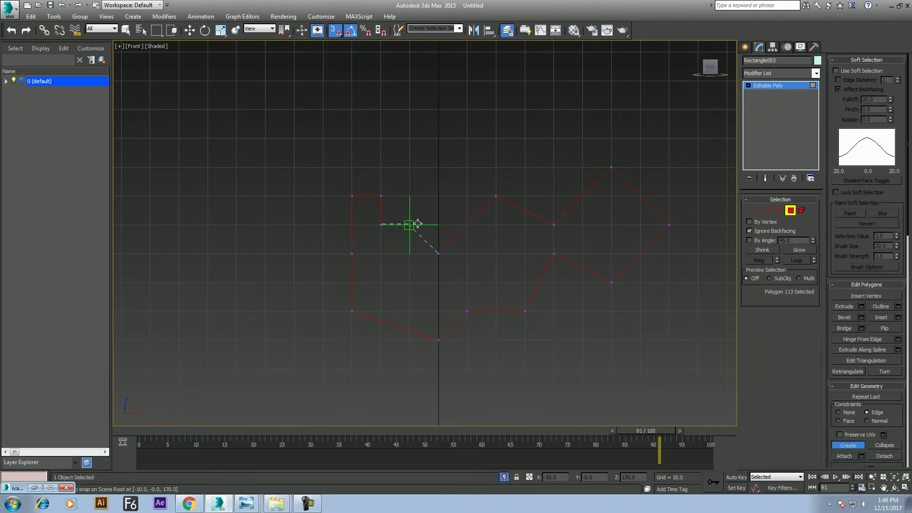
{"action": "left_click", "coordinate": [410, 224]}
{"action": "left_click", "coordinate": [409, 196]}
{"action": "left_click", "coordinate": [438, 196]}
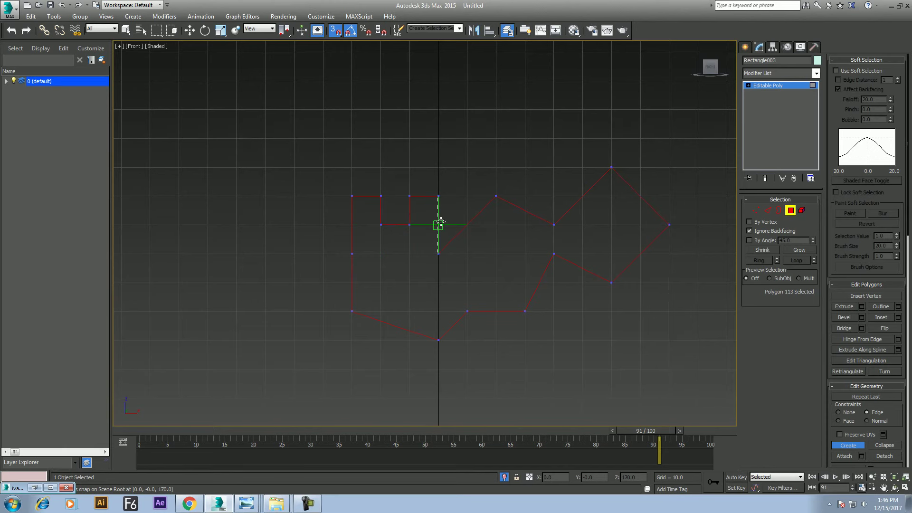
{"action": "left_click", "coordinate": [440, 222]}
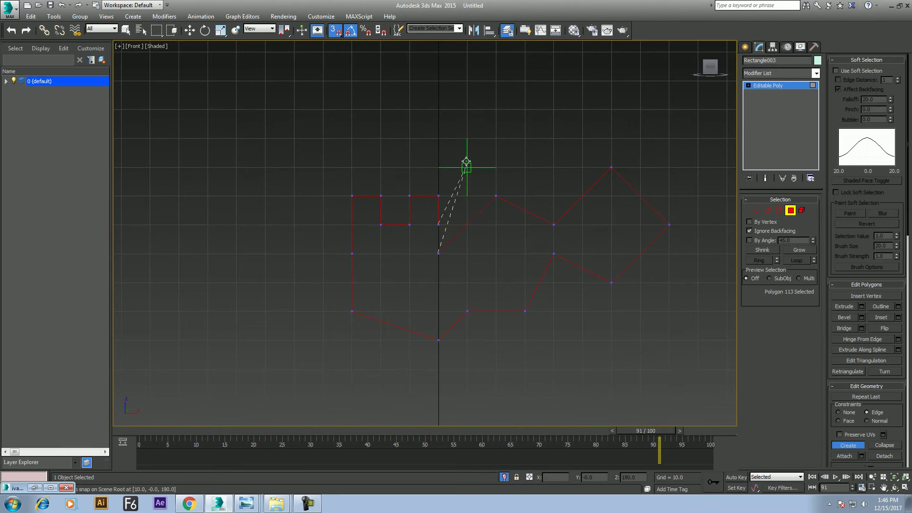
{"action": "left_click", "coordinate": [553, 225]}
Recenter the view, switch to Perspective, and orbit around the notched shape
{"action": "mouse_move", "coordinate": [544, 228]}
{"action": "middle_mouse_down"}
{"action": "mouse_move", "coordinate": [423, 190]}
{"action": "mouse_move", "coordinate": [407, 145]}
{"action": "middle_mouse_up"}
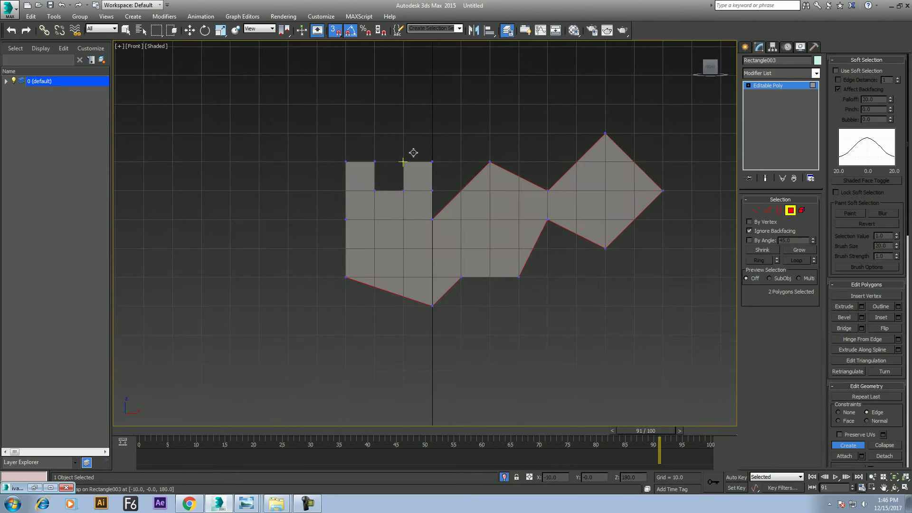
{"action": "middle_click_drag", "start_coordinate": [441, 177], "coordinate": [453, 205]}
{"action": "key", "text": "w"}
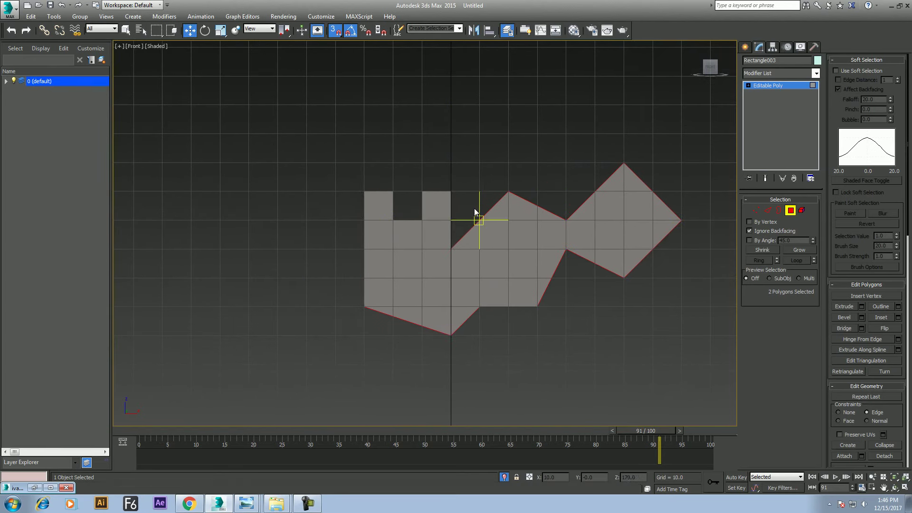
{"action": "key", "text": "p"}
{"action": "left_click", "coordinate": [895, 488]}
{"action": "mouse_move", "coordinate": [474, 248]}
{"action": "left_mouse_down"}
{"action": "mouse_move", "coordinate": [442, 253]}
{"action": "mouse_move", "coordinate": [483, 269]}
{"action": "mouse_move", "coordinate": [437, 215]}
{"action": "left_mouse_up"}
Clear the polygon selection, leave polygon level and orbit behind the notched shape
{"action": "right_click", "coordinate": [607, 256]}
{"action": "left_click", "coordinate": [621, 187]}
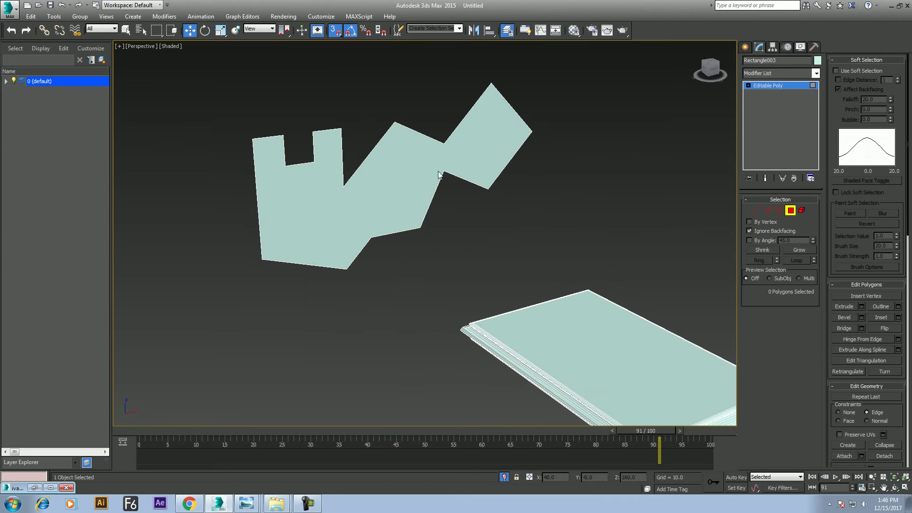
{"action": "left_click", "coordinate": [802, 212]}
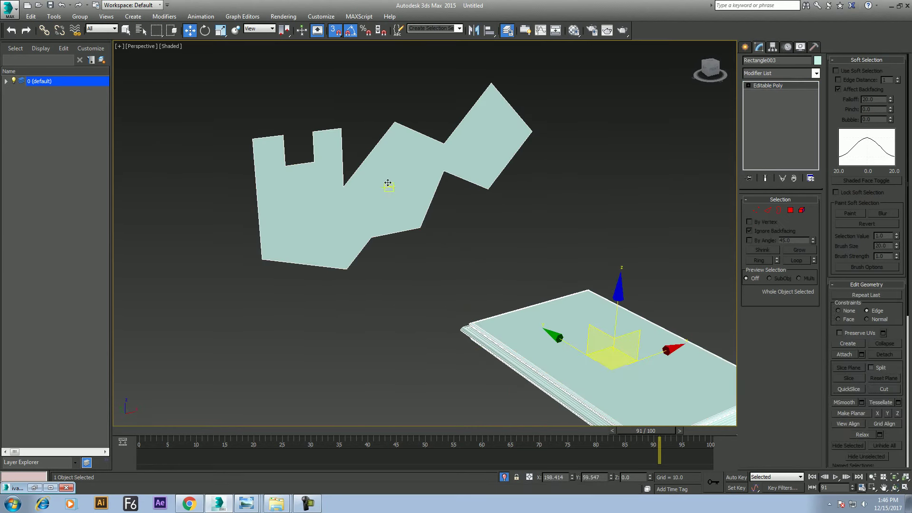
{"action": "left_click", "coordinate": [884, 488]}
{"action": "mouse_move", "coordinate": [485, 274]}
{"action": "left_mouse_down"}
{"action": "mouse_move", "coordinate": [444, 238]}
{"action": "mouse_move", "coordinate": [525, 208]}
{"action": "mouse_move", "coordinate": [347, 247]}
{"action": "left_mouse_up"}
{"action": "right_click", "coordinate": [347, 247]}
Extrude the notched shape's face to give it height
{"action": "key", "text": "4"}
{"action": "left_click", "coordinate": [366, 280]}
{"action": "middle_click_drag", "start_coordinate": [366, 280], "coordinate": [517, 195], "text": "alt"}
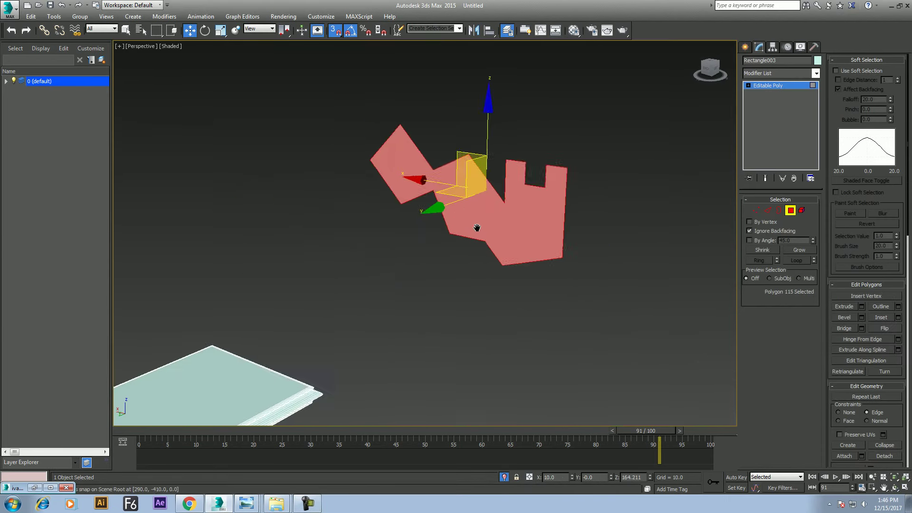
{"action": "right_click", "coordinate": [518, 195]}
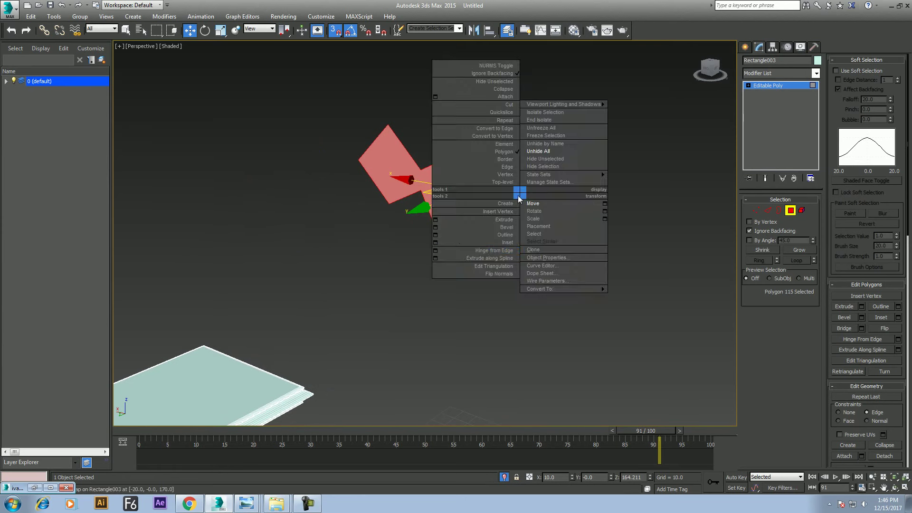
{"action": "left_click", "coordinate": [435, 221]}
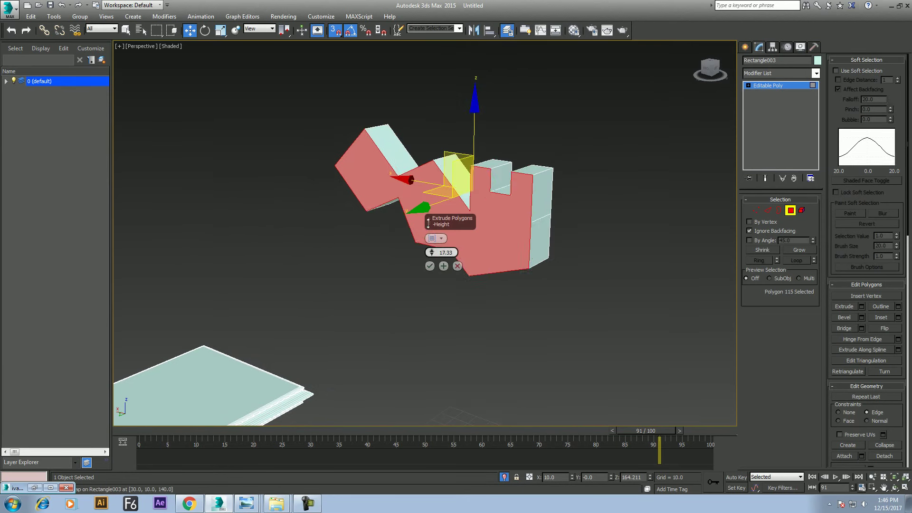
{"action": "left_click_drag", "start_coordinate": [431, 254], "coordinate": [428, 254]}
{"action": "left_click", "coordinate": [429, 266]}
{"action": "mouse_move", "coordinate": [430, 266]}
{"action": "middle_mouse_down", "text": "alt"}
{"action": "mouse_move", "coordinate": [504, 242]}
{"action": "mouse_move", "coordinate": [538, 278]}
{"action": "middle_mouse_up", "text": "alt"}
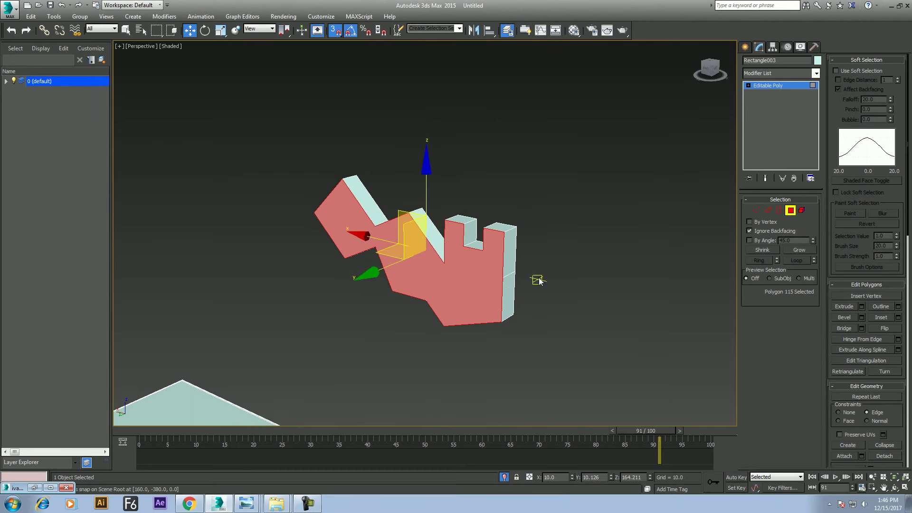
{"action": "left_click", "coordinate": [894, 487]}
{"action": "mouse_move", "coordinate": [427, 247]}
{"action": "left_mouse_down"}
{"action": "mouse_move", "coordinate": [321, 259]}
{"action": "mouse_move", "coordinate": [414, 252]}
{"action": "mouse_move", "coordinate": [438, 290]}
{"action": "mouse_move", "coordinate": [387, 267]}
{"action": "left_mouse_up"}
{"action": "key", "text": "w"}
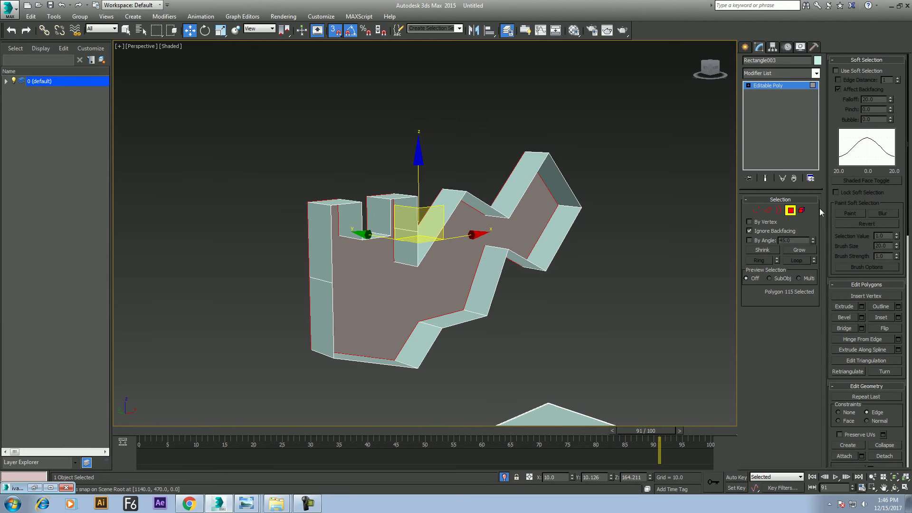
Extrude the open border loop into walls around the outline, then return to object level
{"action": "left_click", "coordinate": [778, 210]}
{"action": "left_click", "coordinate": [568, 188]}
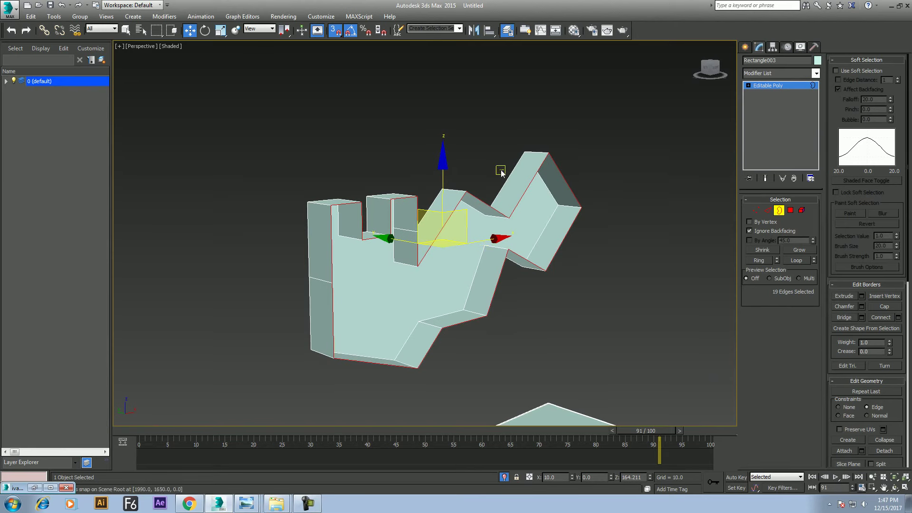
{"action": "right_click", "coordinate": [573, 151]}
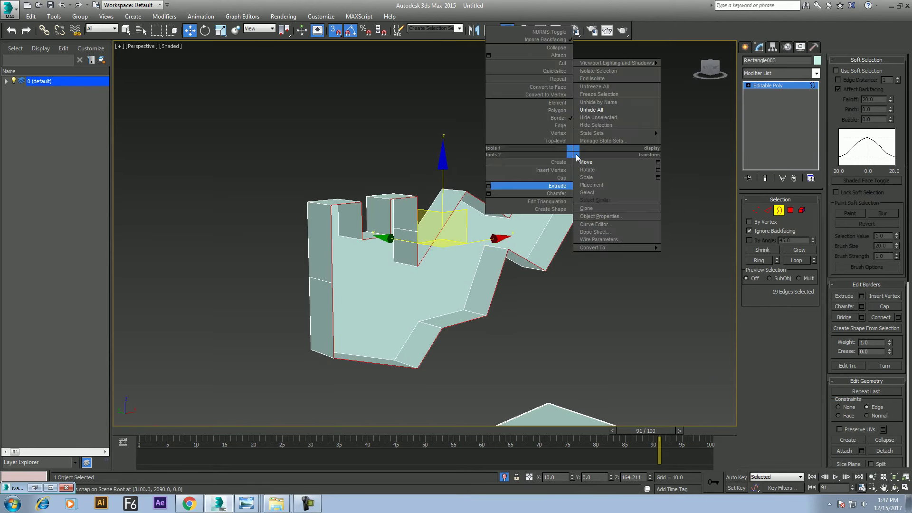
{"action": "left_click", "coordinate": [570, 185]}
{"action": "left_click_drag", "start_coordinate": [572, 221], "coordinate": [572, 182]}
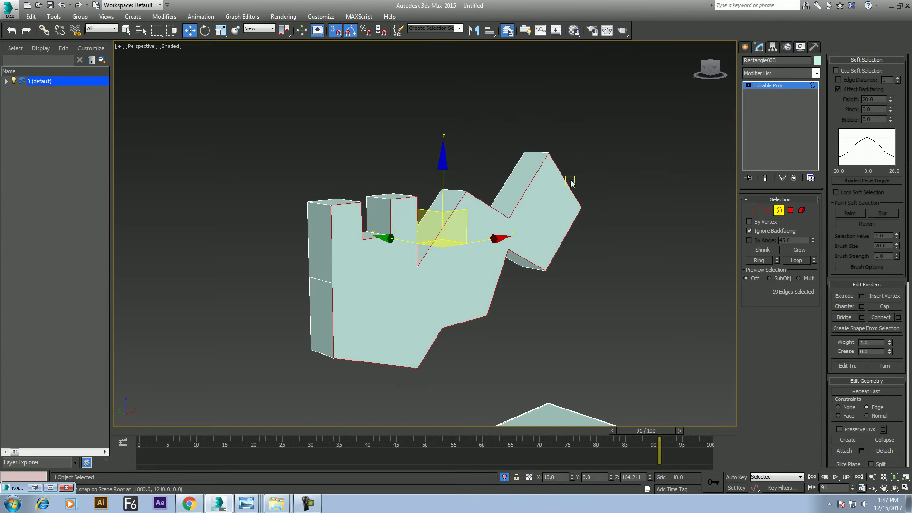
{"action": "middle_click_drag", "start_coordinate": [570, 186], "coordinate": [567, 196]}
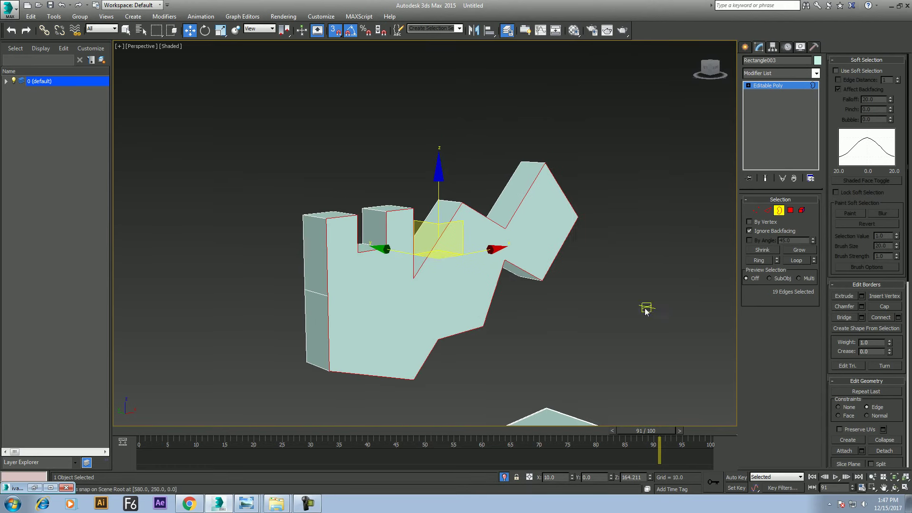
{"action": "middle_click_drag", "start_coordinate": [589, 299], "coordinate": [592, 309]}
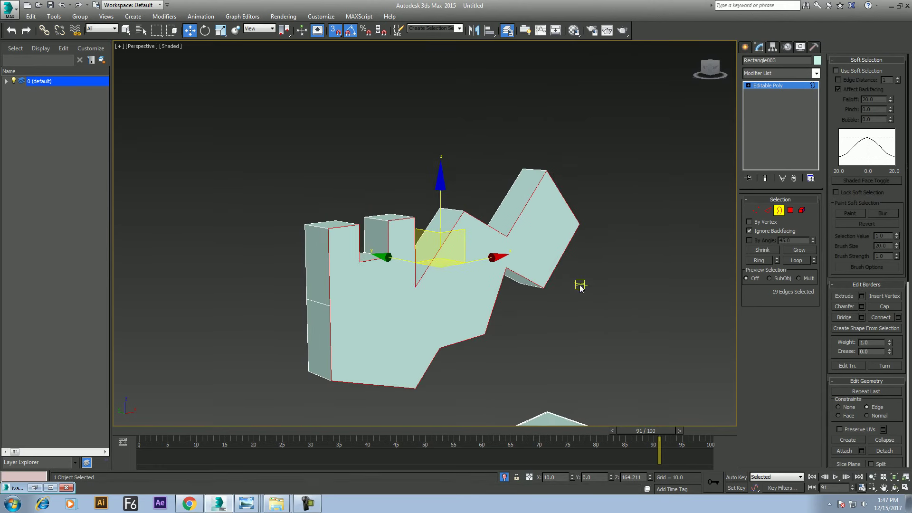
{"action": "right_click", "coordinate": [494, 275]}
{"action": "left_click", "coordinate": [475, 266]}
Select the notched piece's front face at Polygon level
{"action": "scroll", "coordinate": [460, 316], "scroll_direction": "down", "scroll_amount": 4}
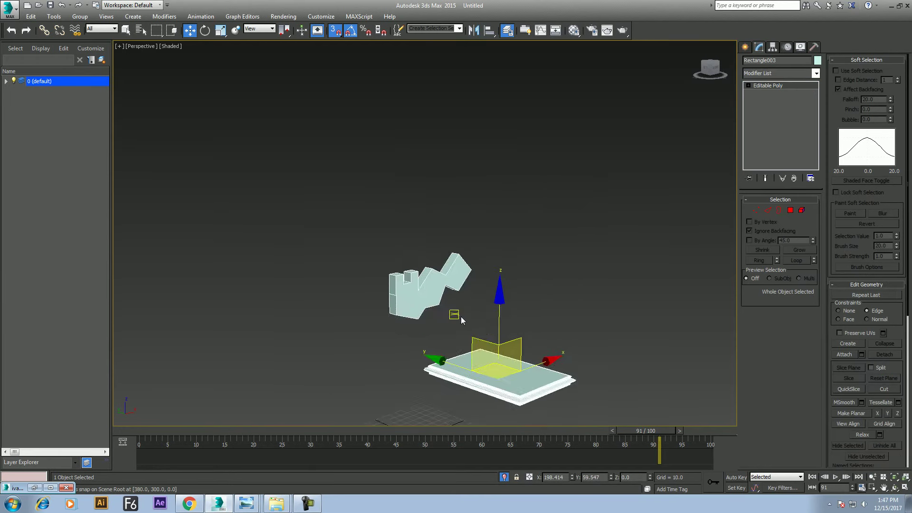
{"action": "scroll", "coordinate": [481, 297], "scroll_direction": "up", "scroll_amount": 3}
{"action": "left_click", "coordinate": [801, 210]}
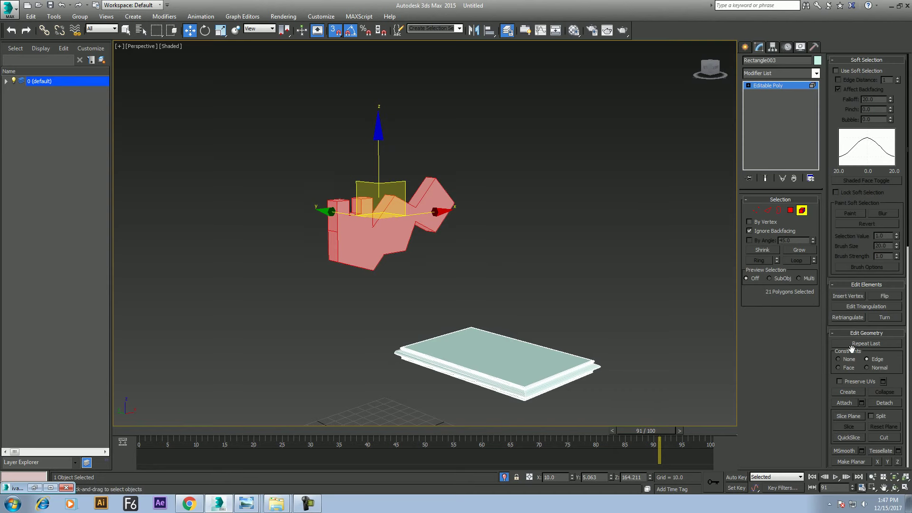
{"action": "left_click", "coordinate": [789, 210]}
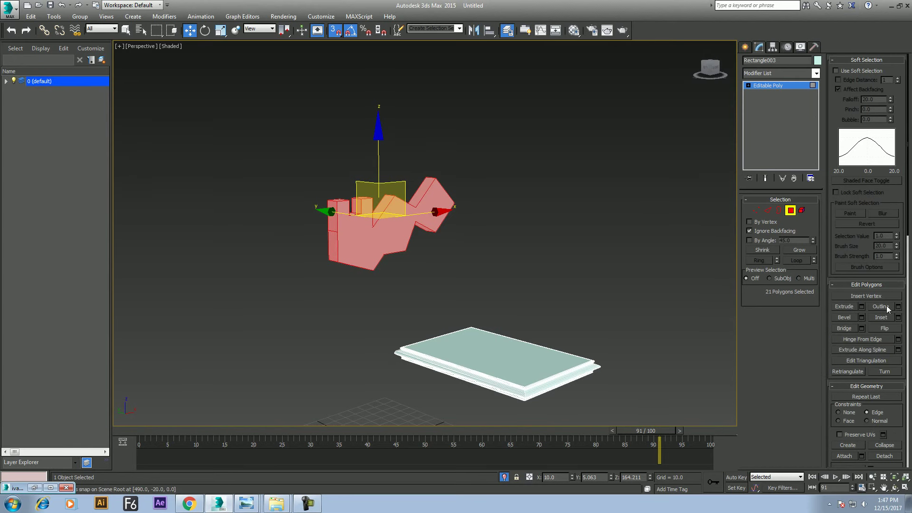
{"action": "scroll", "coordinate": [543, 285], "scroll_direction": "up", "scroll_amount": 1}
{"action": "scroll", "coordinate": [576, 256], "scroll_direction": "up", "scroll_amount": 2}
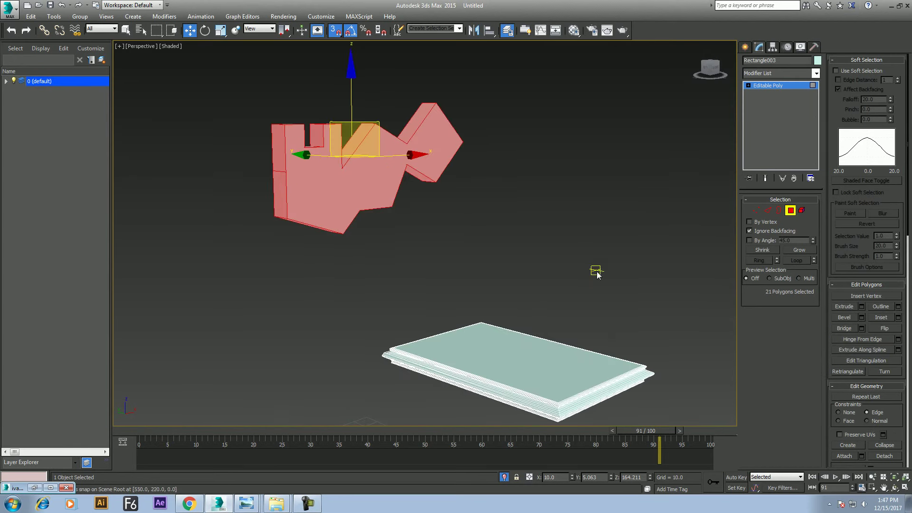
{"action": "scroll", "coordinate": [538, 272], "scroll_direction": "up", "scroll_amount": 2}
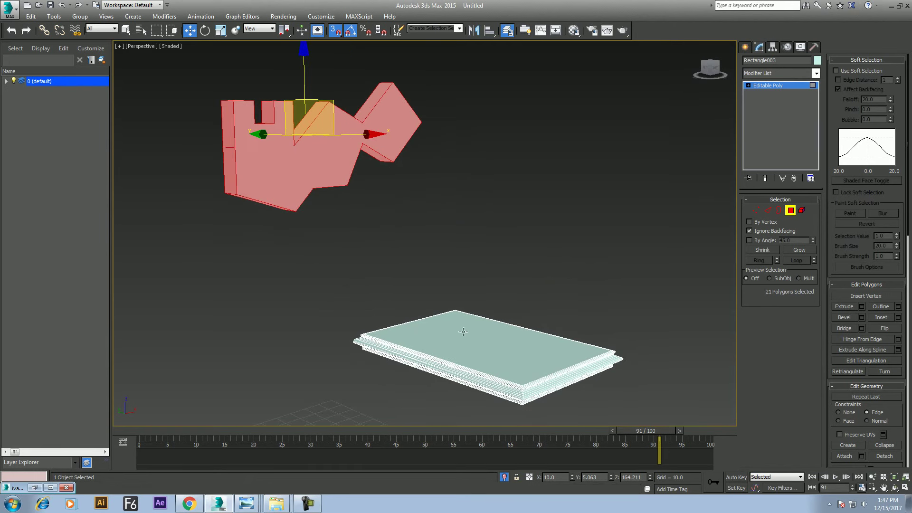
{"action": "left_click", "coordinate": [397, 234]}
{"action": "left_click", "coordinate": [276, 190]}
Outline the front face larger so the piece's sides flare outward
{"action": "left_click", "coordinate": [881, 306]}
{"action": "left_click_drag", "start_coordinate": [276, 161], "coordinate": [274, 151]}
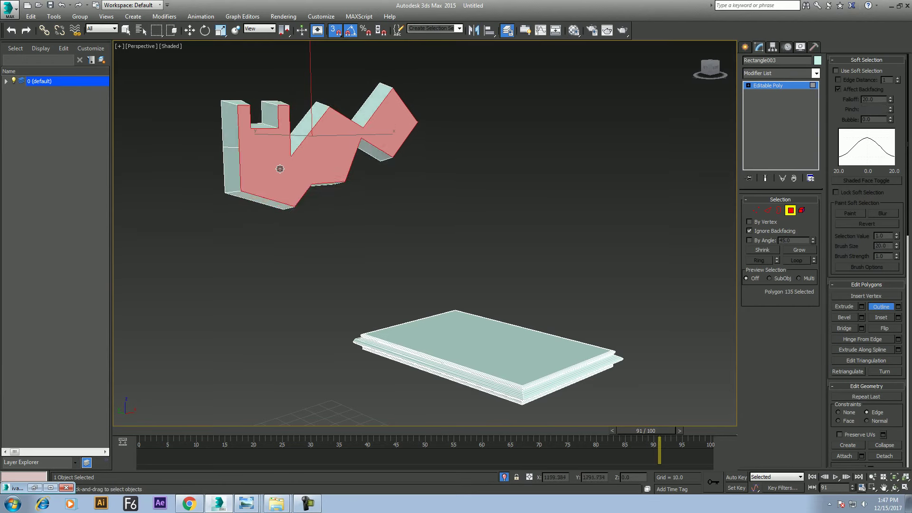
{"action": "mouse_move", "coordinate": [274, 151]}
{"action": "left_mouse_down"}
{"action": "mouse_move", "coordinate": [285, 164]}
{"action": "mouse_move", "coordinate": [285, 157]}
{"action": "left_mouse_up"}
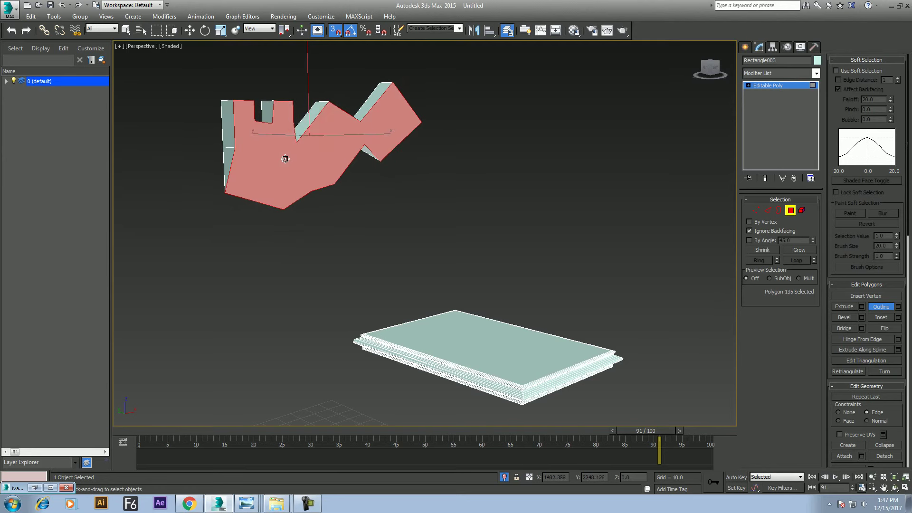
{"action": "key", "text": "w"}
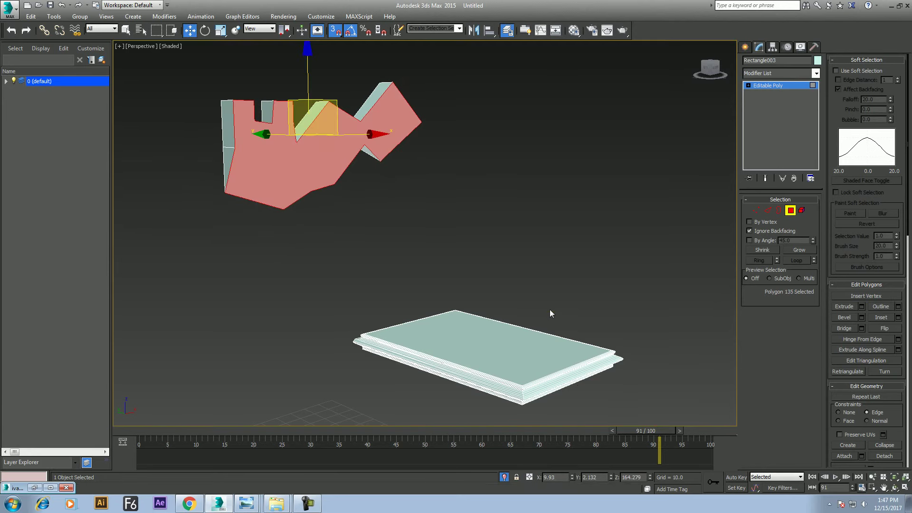
{"action": "scroll", "coordinate": [543, 324], "scroll_direction": "up", "scroll_amount": 2}
{"action": "left_click", "coordinate": [475, 328]}
Inset the slab's top face by 14.017 to leave a border ring
{"action": "scroll", "coordinate": [508, 315], "scroll_direction": "up", "scroll_amount": 4}
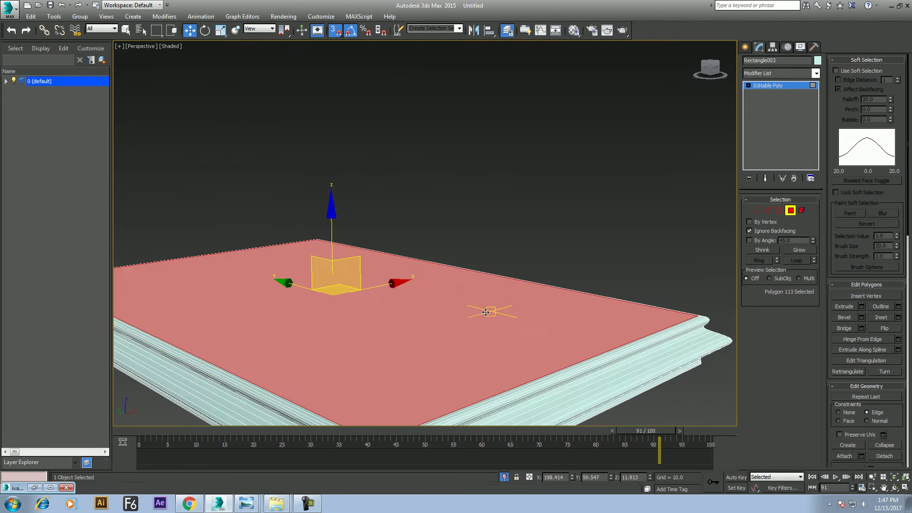
{"action": "scroll", "coordinate": [508, 315], "scroll_direction": "down", "scroll_amount": 3}
{"action": "right_click", "coordinate": [524, 223]}
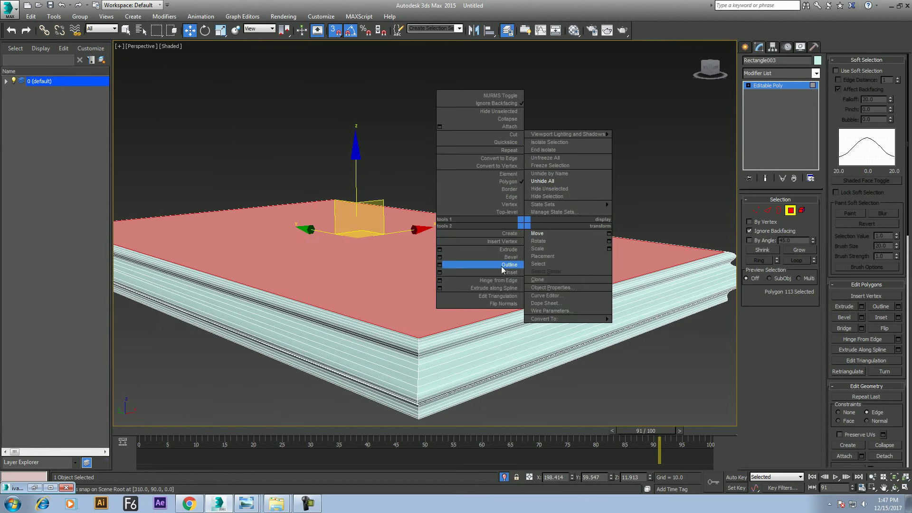
{"action": "left_click", "coordinate": [451, 275]}
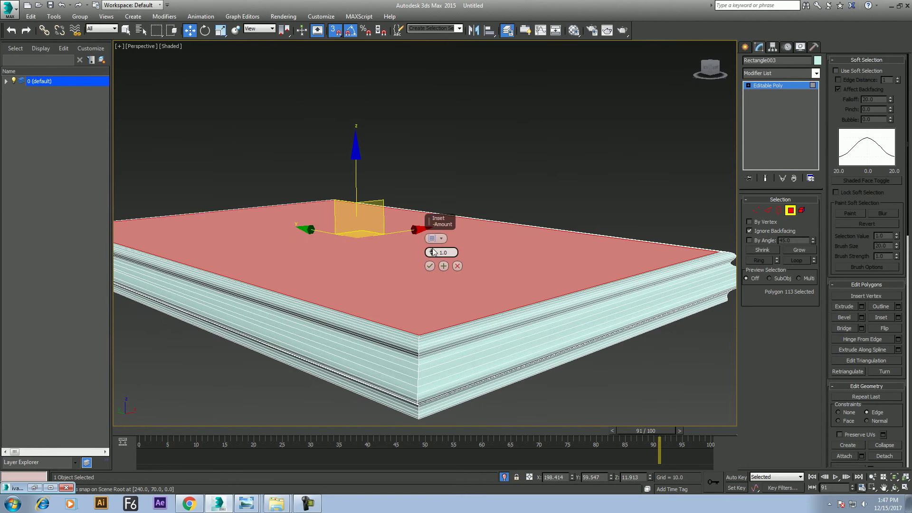
{"action": "mouse_move", "coordinate": [432, 253]}
{"action": "left_mouse_down"}
{"action": "mouse_move", "coordinate": [420, 182]}
{"action": "mouse_move", "coordinate": [422, 201]}
{"action": "left_mouse_up"}
{"action": "left_click", "coordinate": [445, 267]}
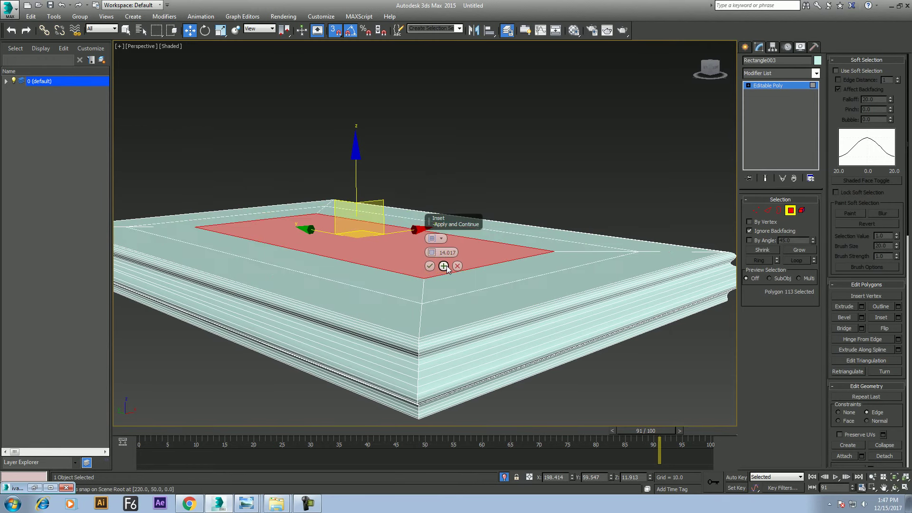
{"action": "left_click", "coordinate": [430, 268]}
{"action": "right_click", "coordinate": [541, 148]}
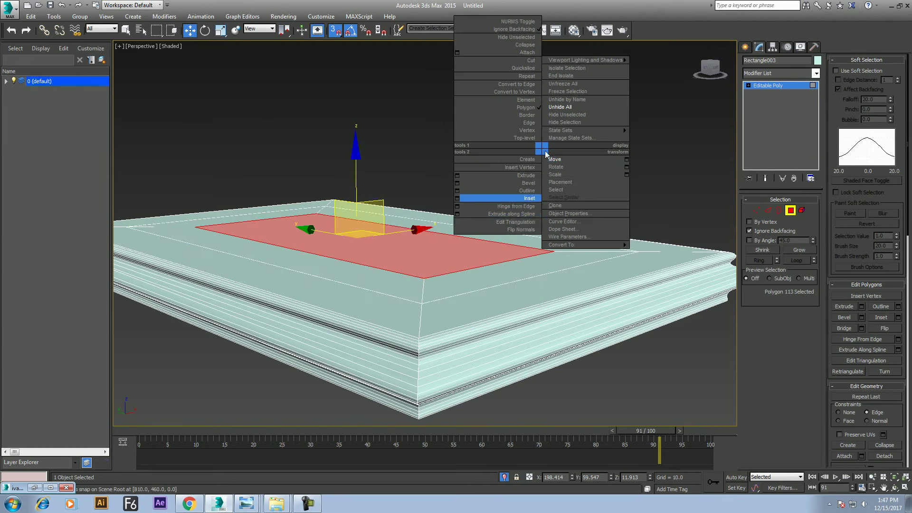
{"action": "left_click", "coordinate": [479, 190]}
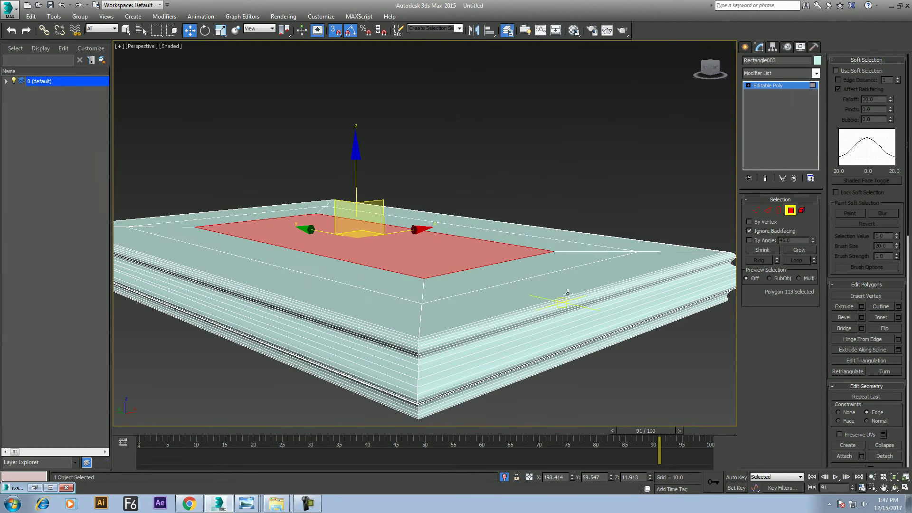
Orbit to the underside and inset its face twice, forming two nested rings
{"action": "left_click", "coordinate": [895, 488]}
{"action": "mouse_move", "coordinate": [418, 200]}
{"action": "left_mouse_down"}
{"action": "mouse_move", "coordinate": [412, 270]}
{"action": "mouse_move", "coordinate": [405, 244]}
{"action": "left_mouse_up"}
{"action": "key", "text": "Escape"}
{"action": "left_click", "coordinate": [489, 237]}
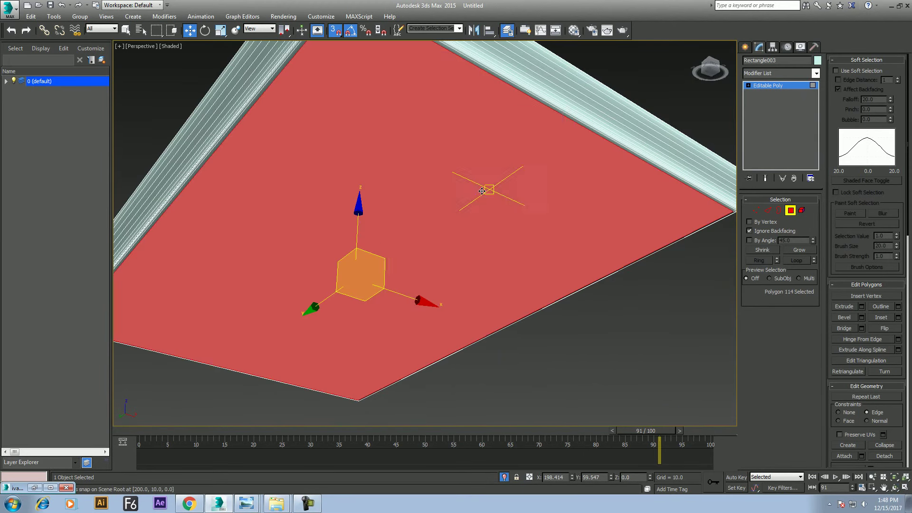
{"action": "right_click", "coordinate": [479, 191]}
{"action": "left_click", "coordinate": [390, 235]}
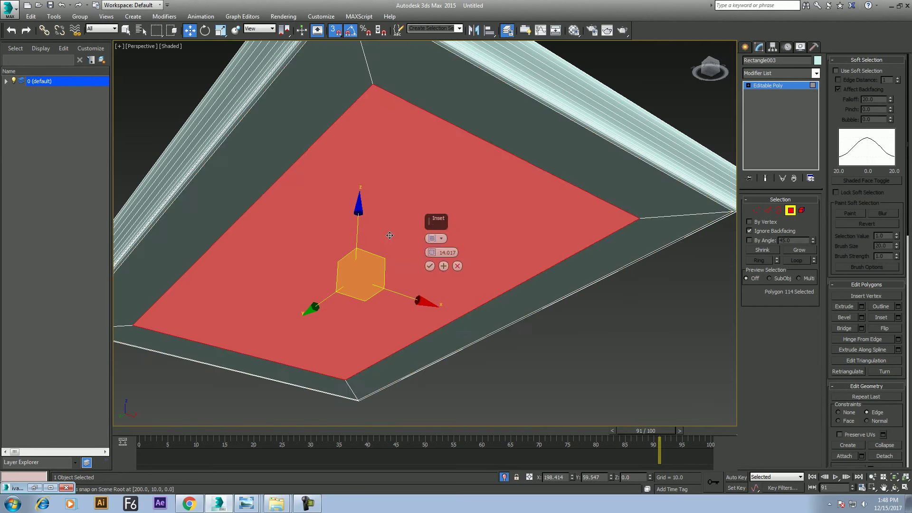
{"action": "left_click", "coordinate": [444, 266]}
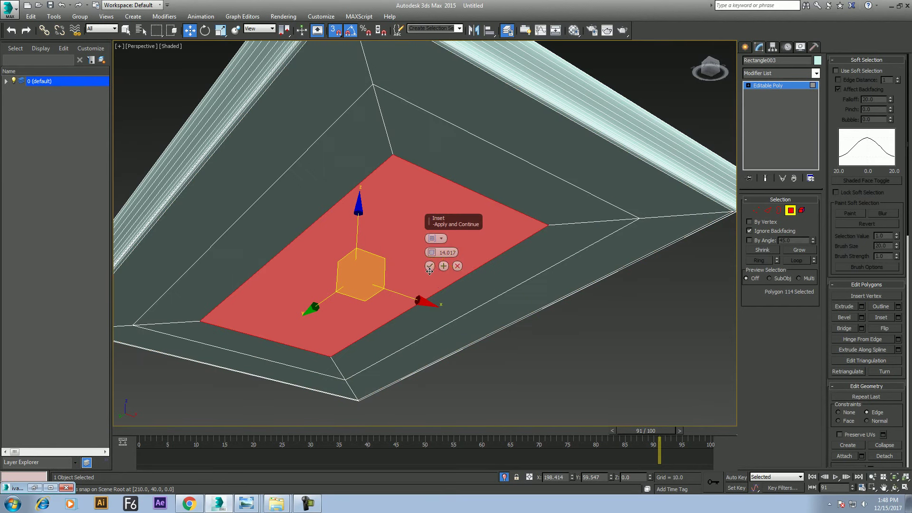
{"action": "left_click", "coordinate": [430, 266]}
Bridge the inner top and bottom faces into a walled rectangular hole, then return to object level
{"action": "left_click", "coordinate": [895, 488]}
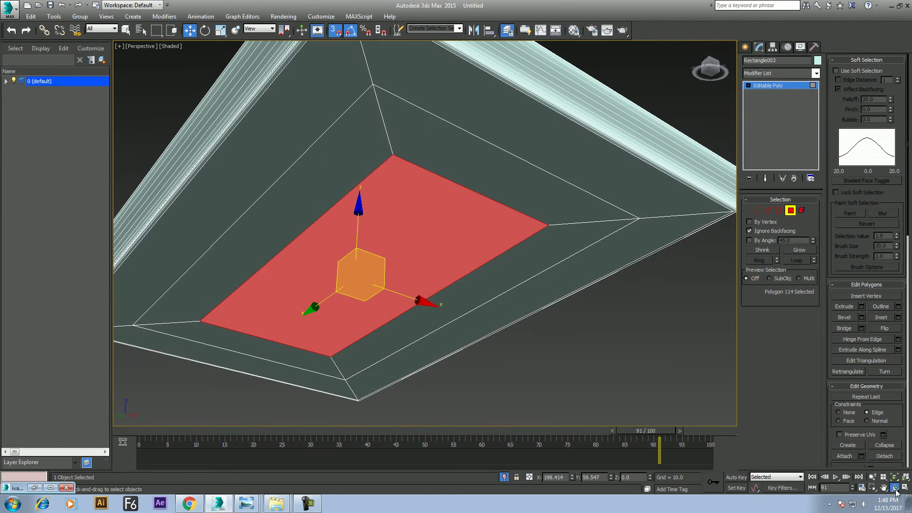
{"action": "left_click_drag", "start_coordinate": [448, 272], "coordinate": [434, 327]}
{"action": "left_click", "coordinate": [399, 287], "text": "ctrl"}
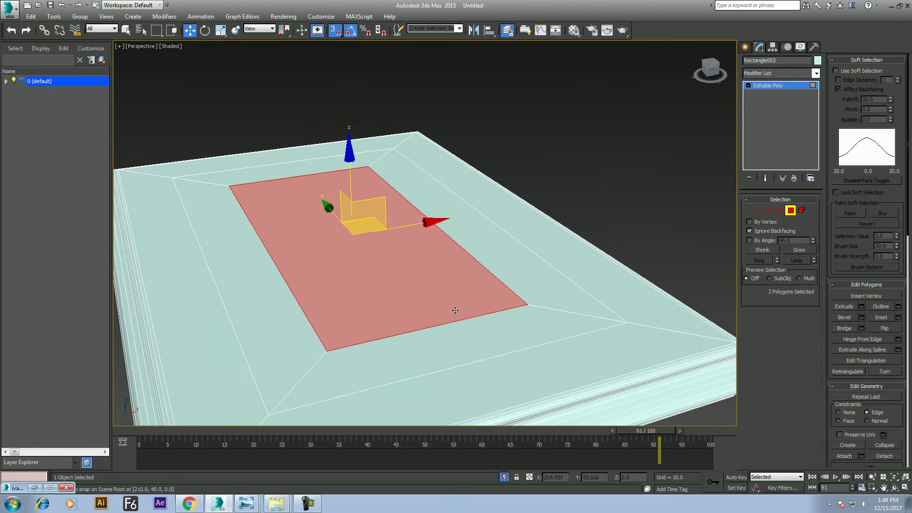
{"action": "left_click", "coordinate": [845, 329]}
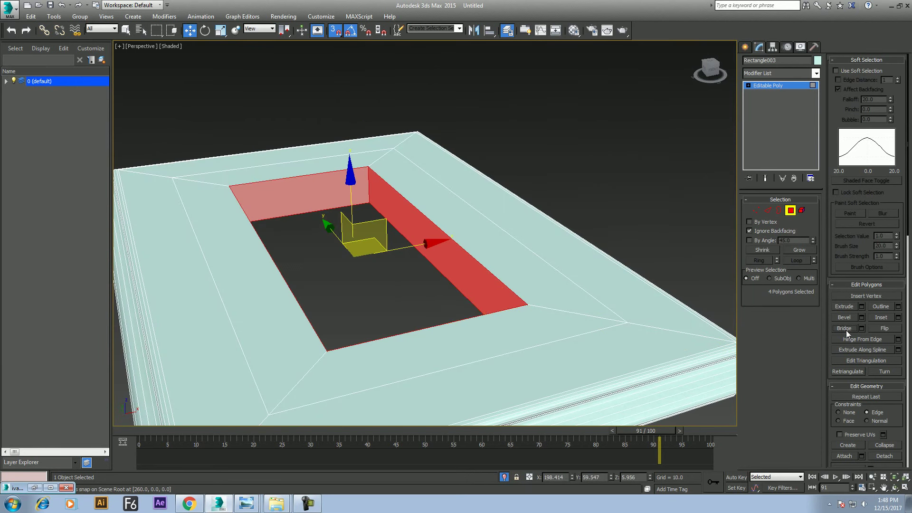
{"action": "scroll", "coordinate": [449, 295], "scroll_direction": "down", "scroll_amount": 3}
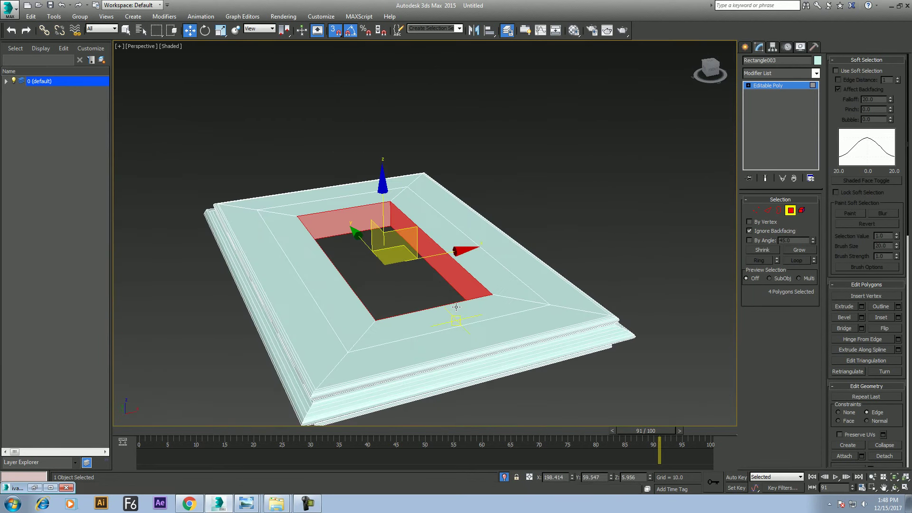
{"action": "right_click", "coordinate": [534, 272]}
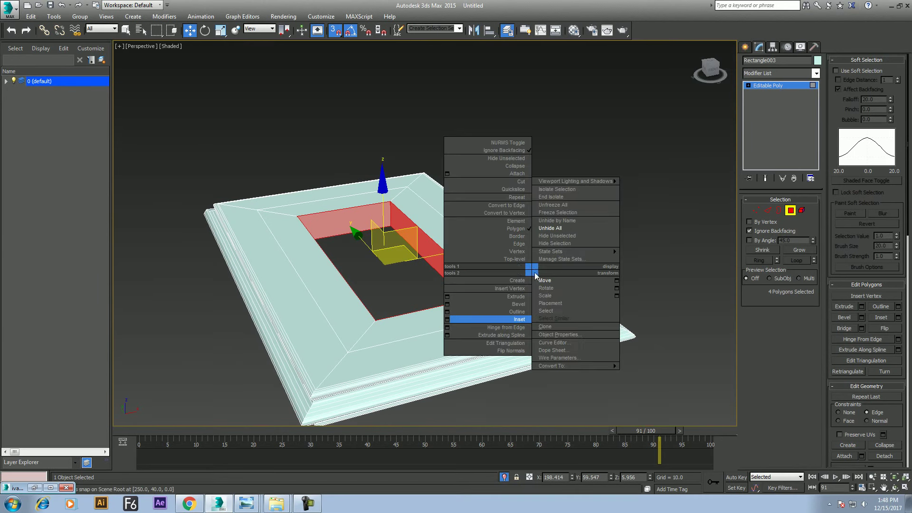
{"action": "left_click", "coordinate": [517, 260]}
{"action": "scroll", "coordinate": [539, 303], "scroll_direction": "down", "scroll_amount": 1}
{"action": "scroll", "coordinate": [567, 309], "scroll_direction": "down", "scroll_amount": 3}
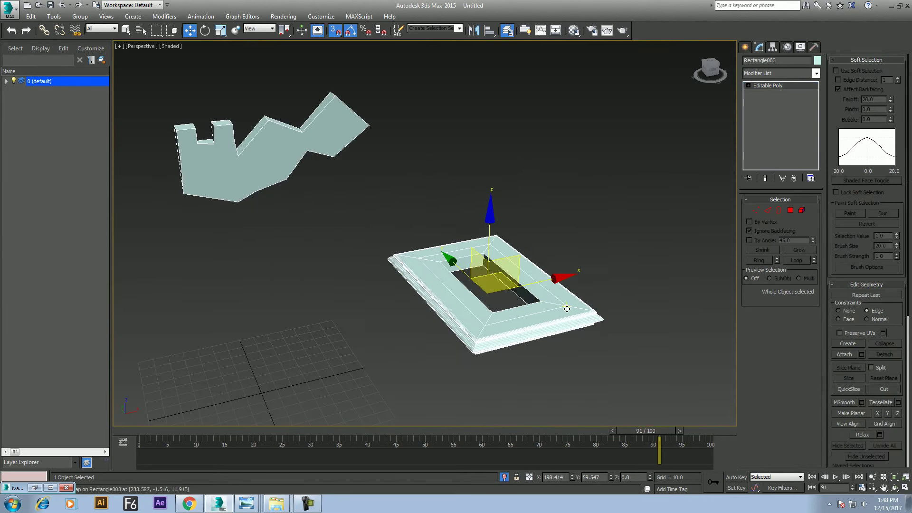
{"action": "scroll", "coordinate": [573, 311], "scroll_direction": "up", "scroll_amount": 4}
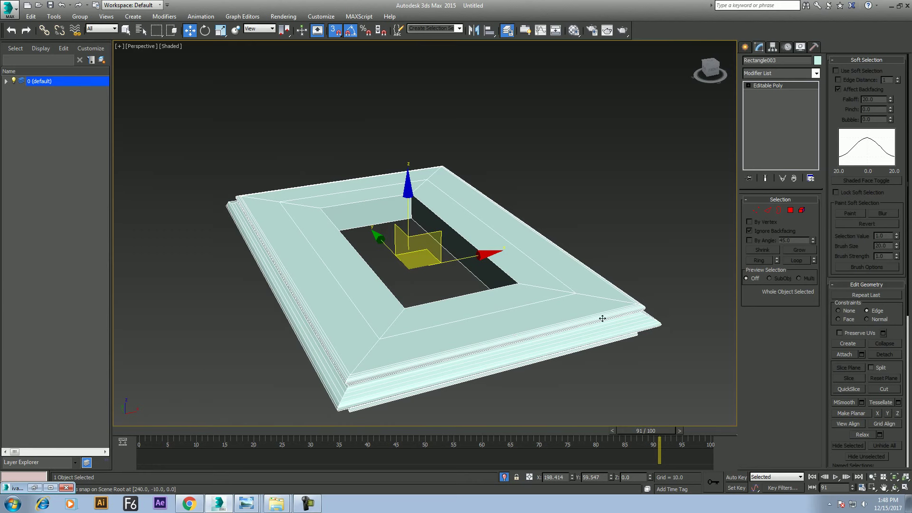
{"action": "left_click", "coordinate": [779, 210]}
Select the hole's rim edge loop and create a shape from it
{"action": "left_click", "coordinate": [779, 210]}
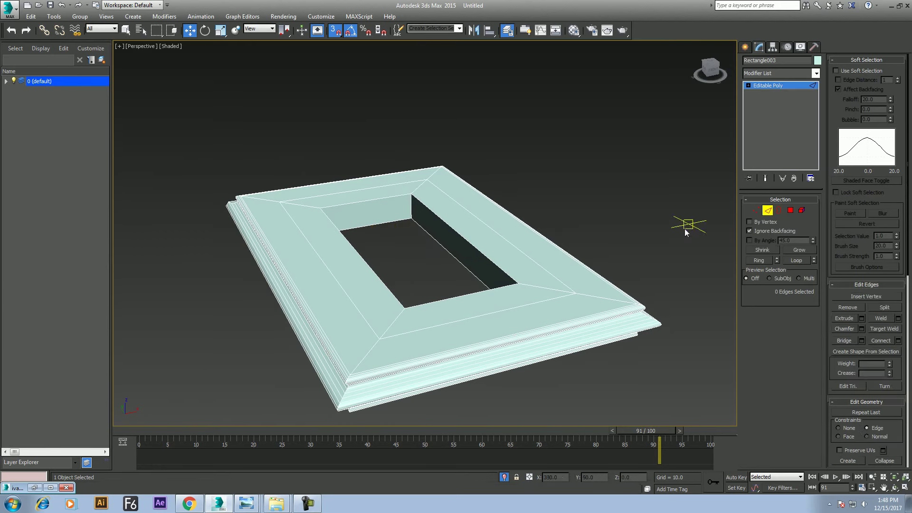
{"action": "left_click", "coordinate": [486, 269]}
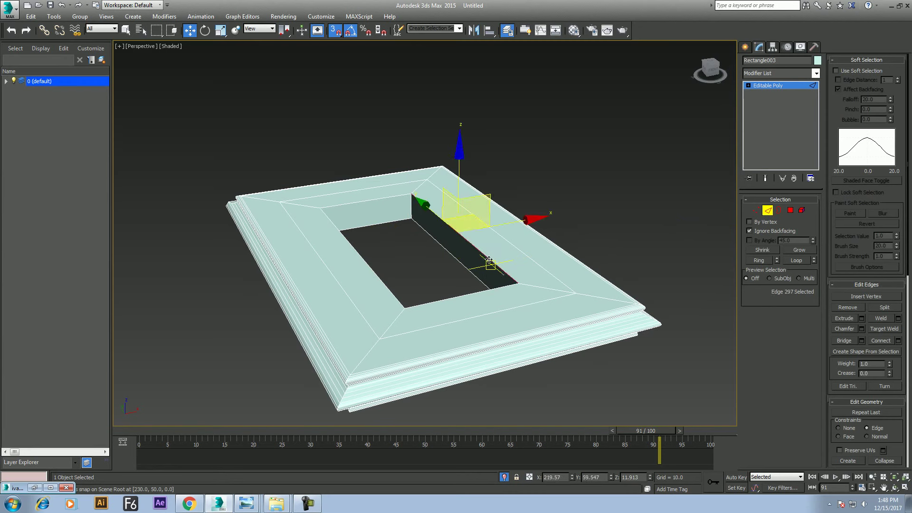
{"action": "left_click", "coordinate": [796, 261]}
{"action": "scroll", "coordinate": [473, 250], "scroll_direction": "up", "scroll_amount": 3}
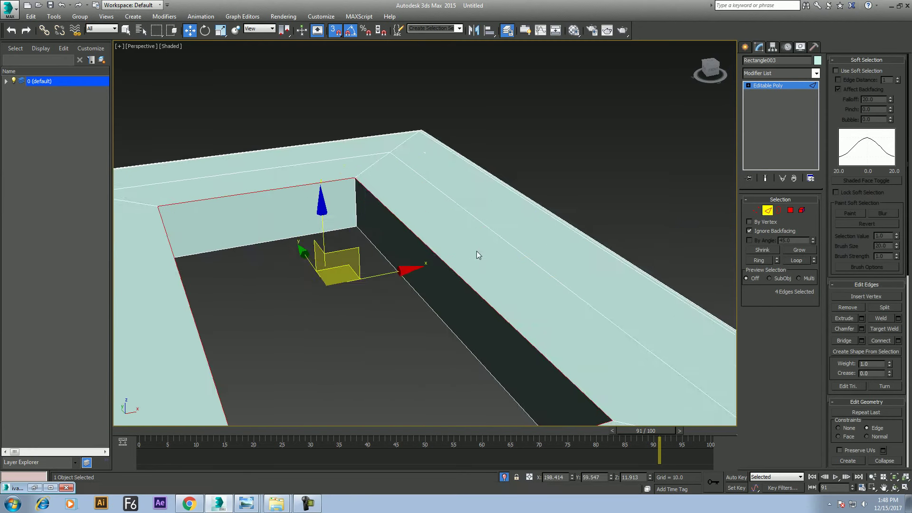
{"action": "middle_click_drag", "start_coordinate": [473, 250], "coordinate": [484, 200]}
{"action": "middle_click_drag", "start_coordinate": [374, 324], "coordinate": [403, 294]}
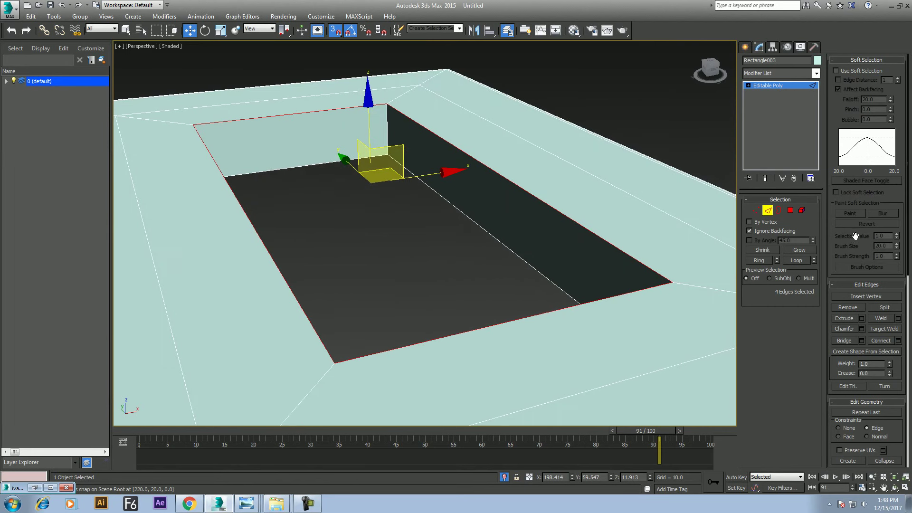
{"action": "left_click_drag", "start_coordinate": [855, 248], "coordinate": [844, 186]}
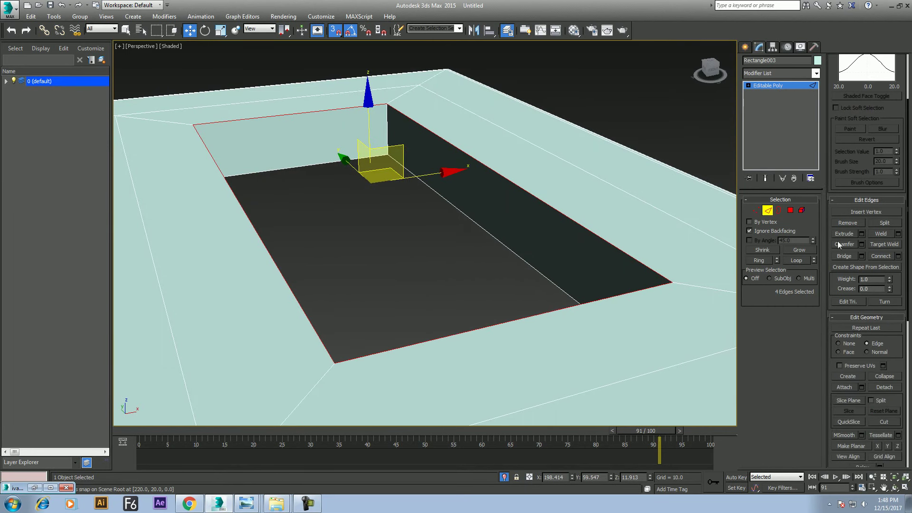
{"action": "left_click", "coordinate": [856, 270]}
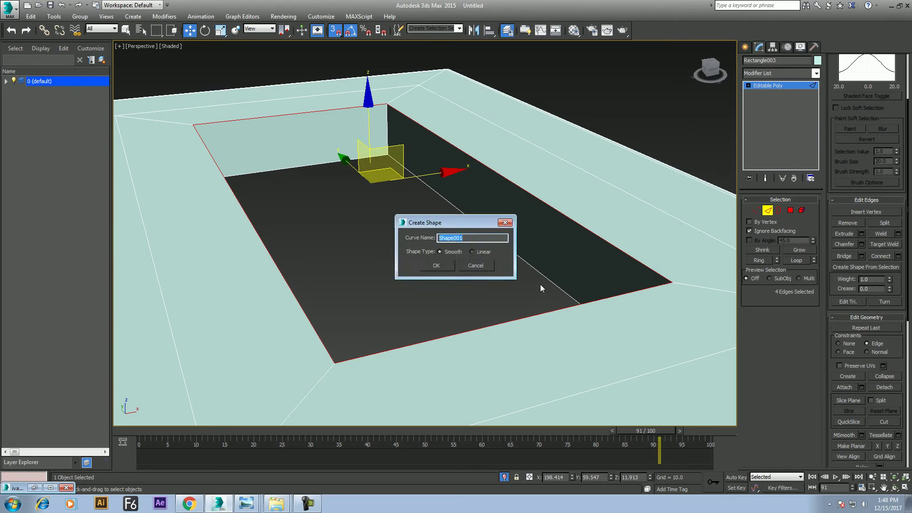
{"action": "left_click", "coordinate": [438, 265]}
In wireframe, create a second, Linear shape from the same rim edges
{"action": "key", "text": "F3"}
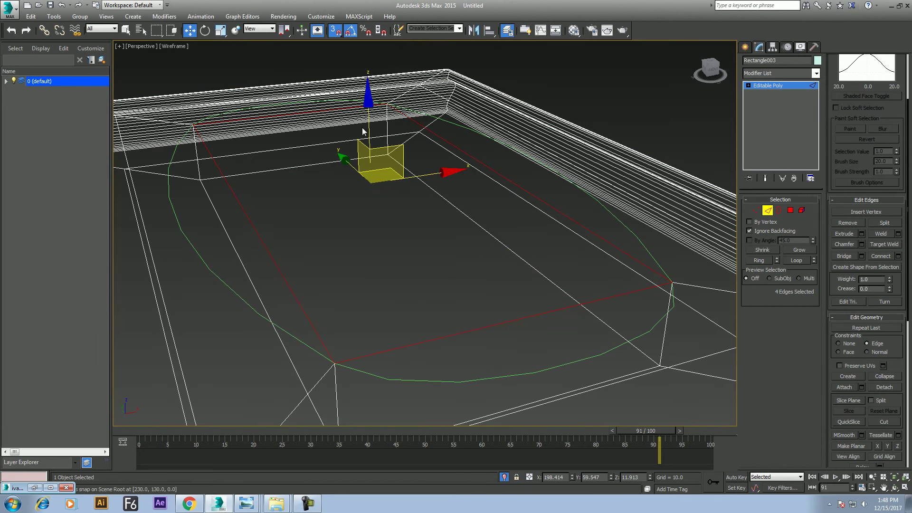
{"action": "left_click", "coordinate": [869, 268]}
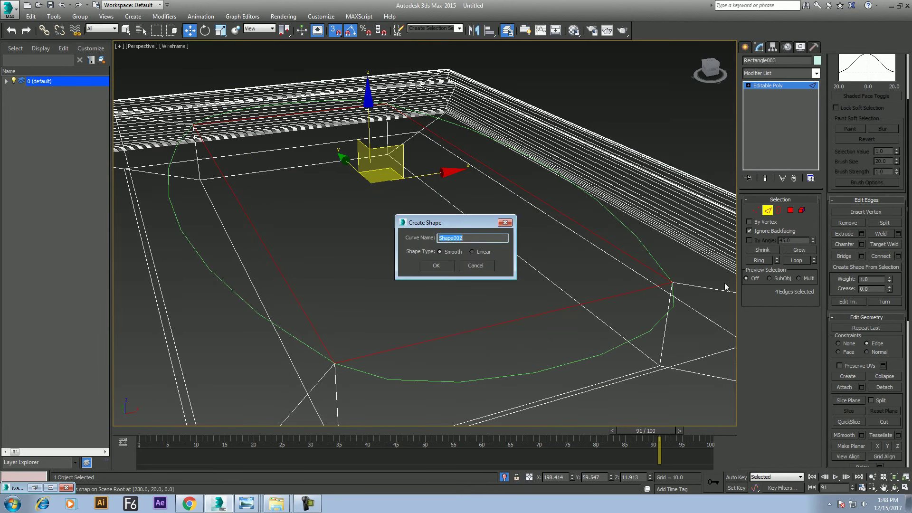
{"action": "left_click", "coordinate": [472, 254]}
{"action": "left_click", "coordinate": [437, 267]}
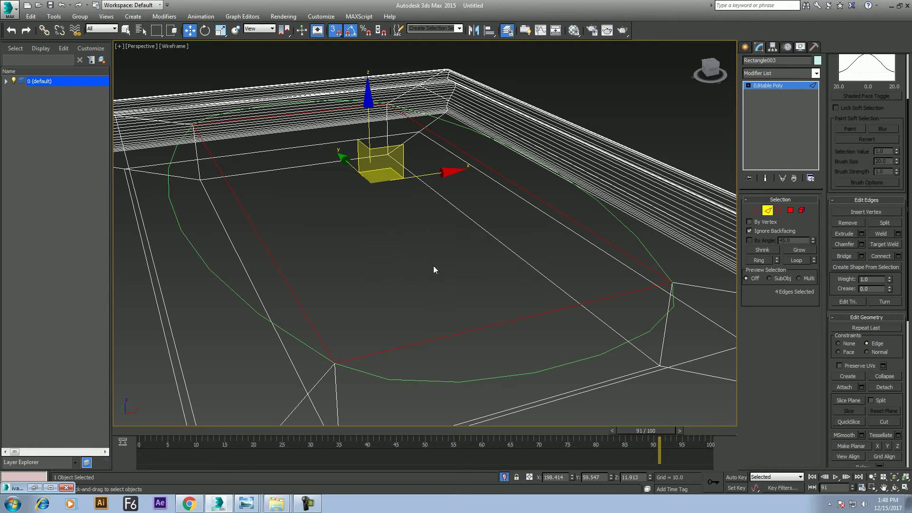
{"action": "right_click", "coordinate": [413, 247]}
{"action": "left_click", "coordinate": [407, 219]}
Hide the frame and delete the rounded Shape001
{"action": "scroll", "coordinate": [407, 220], "scroll_direction": "down", "scroll_amount": 5}
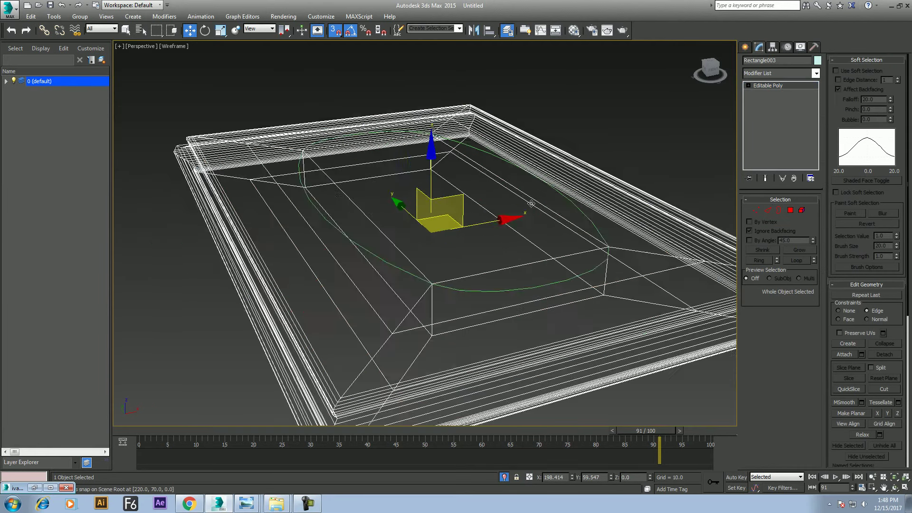
{"action": "right_click", "coordinate": [626, 209]}
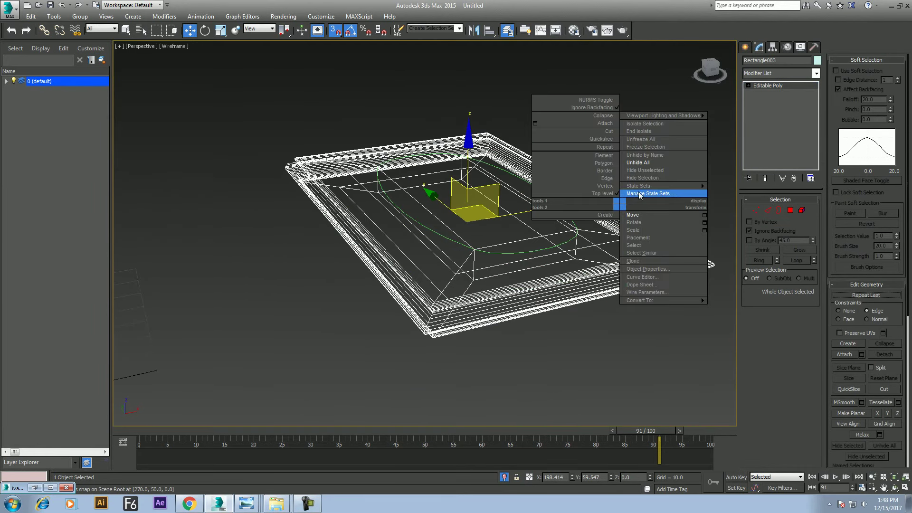
{"action": "left_click", "coordinate": [629, 181]}
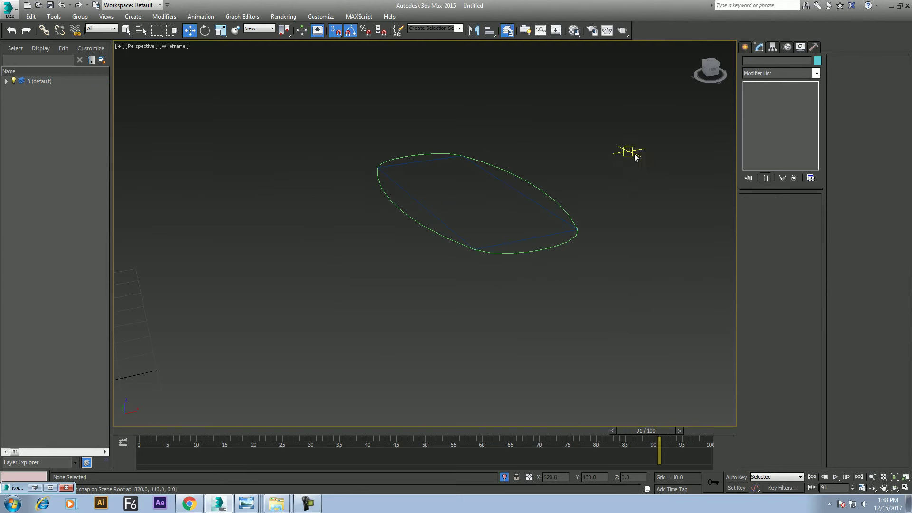
{"action": "left_click", "coordinate": [551, 200]}
{"action": "key", "text": "Delete"}
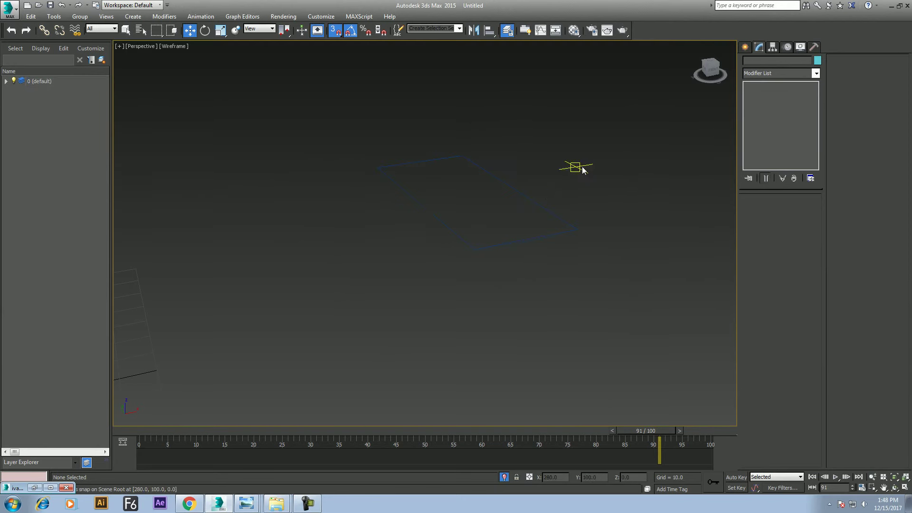
Give the rectangular Shape002 an Extrude modifier with Amount 3.0
{"action": "left_click", "coordinate": [547, 208]}
{"action": "left_click", "coordinate": [772, 73]}
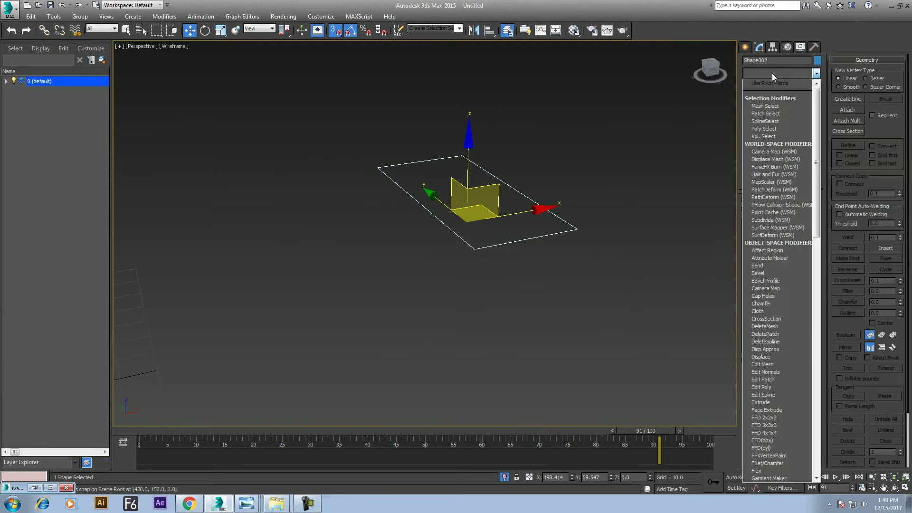
{"action": "key", "text": "e"}
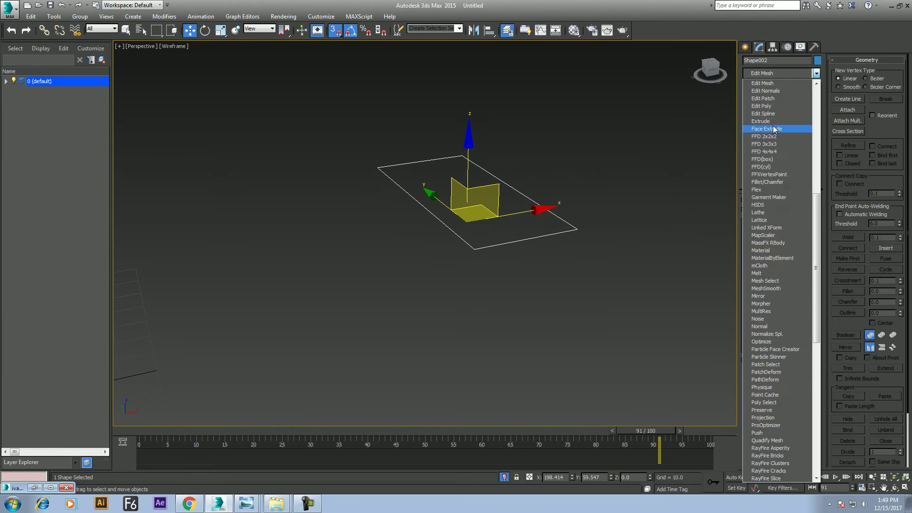
{"action": "left_click", "coordinate": [765, 121]}
{"action": "middle_click_drag", "start_coordinate": [592, 243], "coordinate": [589, 297]}
{"action": "key", "text": "F3"}
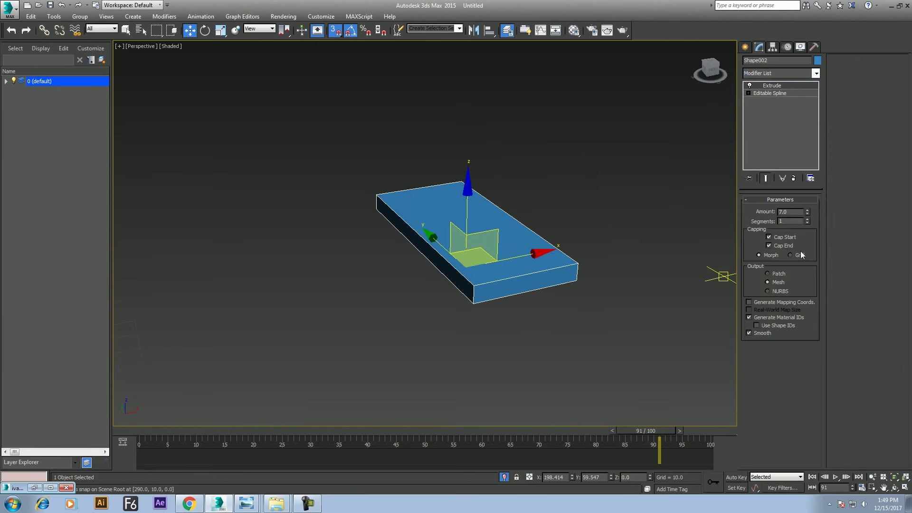
{"action": "left_click_drag", "start_coordinate": [807, 212], "coordinate": [802, 219]}
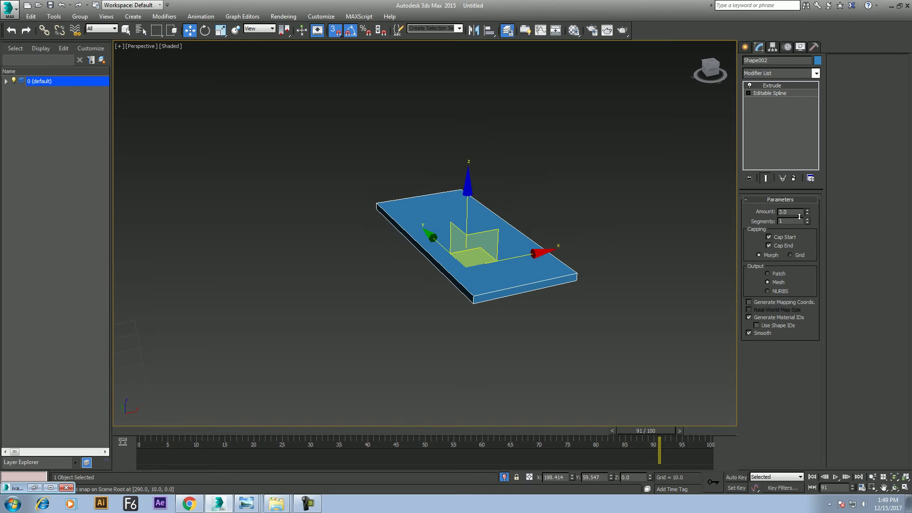
Unhide all objects and move the slab down into the frame's opening
{"action": "right_click", "coordinate": [581, 240]}
{"action": "left_click", "coordinate": [613, 198]}
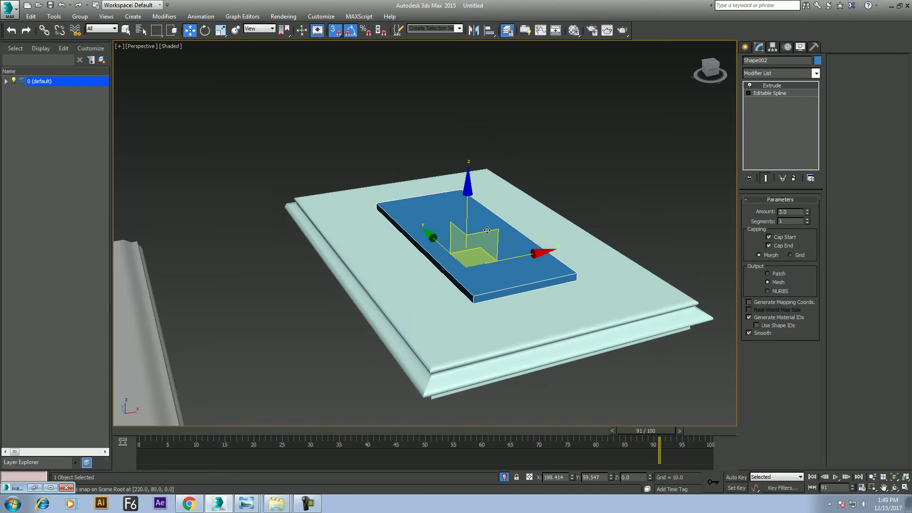
{"action": "left_click_drag", "start_coordinate": [469, 188], "coordinate": [466, 201]}
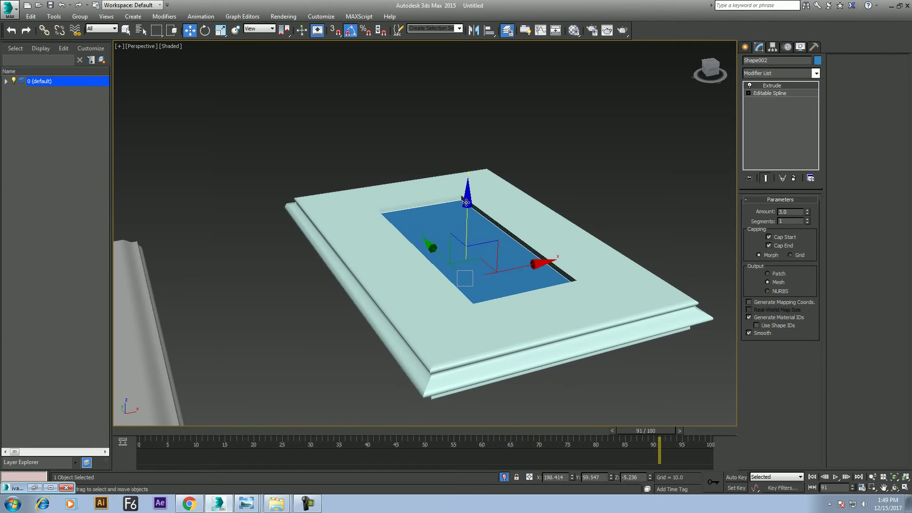
{"action": "mouse_move", "coordinate": [466, 203]}
{"action": "middle_mouse_down", "text": "alt"}
{"action": "mouse_move", "coordinate": [422, 128]}
{"action": "mouse_move", "coordinate": [466, 260]}
{"action": "middle_mouse_up", "text": "alt"}
{"action": "left_click", "coordinate": [596, 163]}
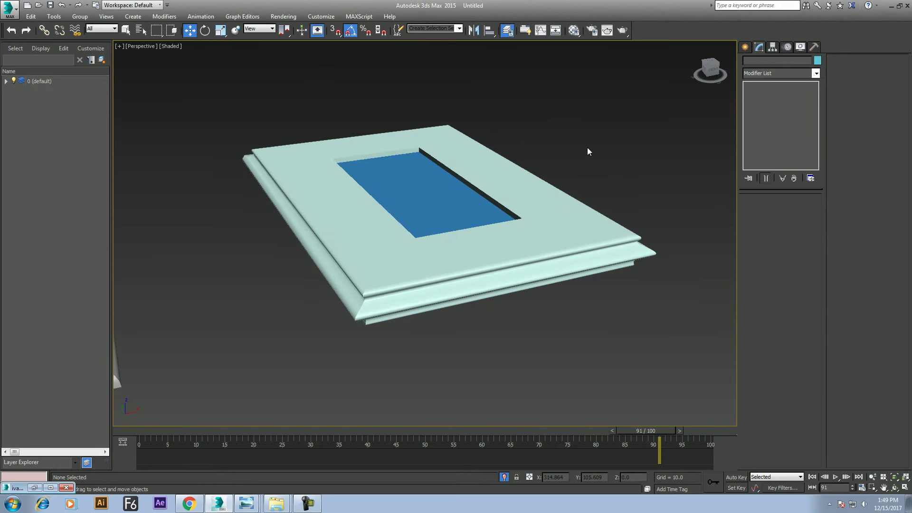
Connect the ring of edges on the frame's front rim with a new edge loop
{"action": "left_click", "coordinate": [475, 282]}
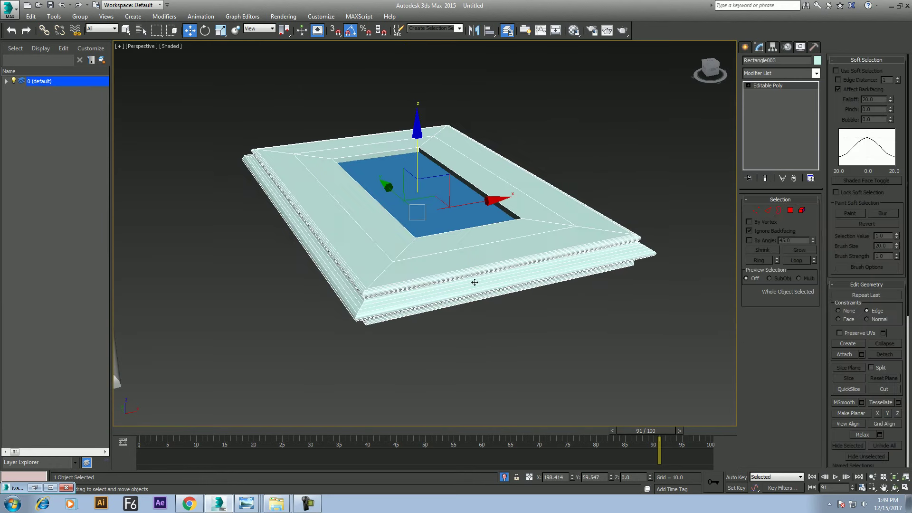
{"action": "left_click", "coordinate": [768, 211]}
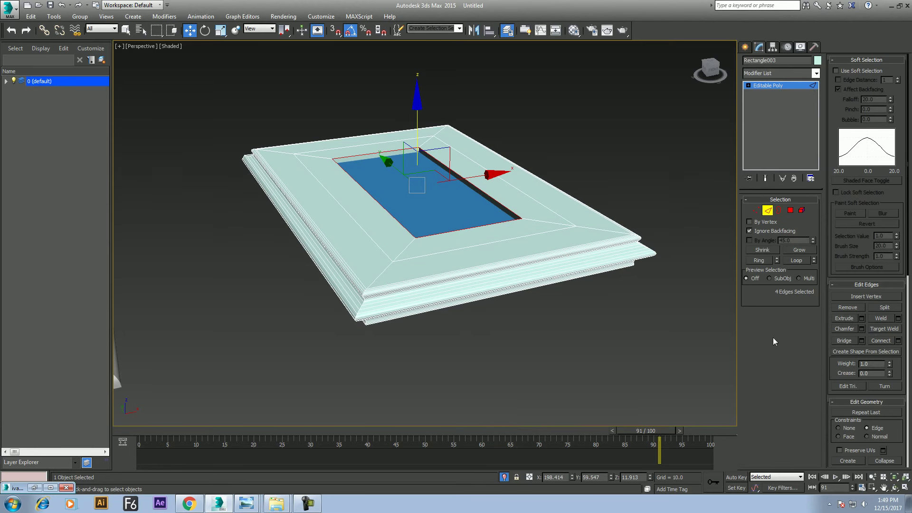
{"action": "scroll", "coordinate": [474, 320], "scroll_direction": "up", "scroll_amount": 5}
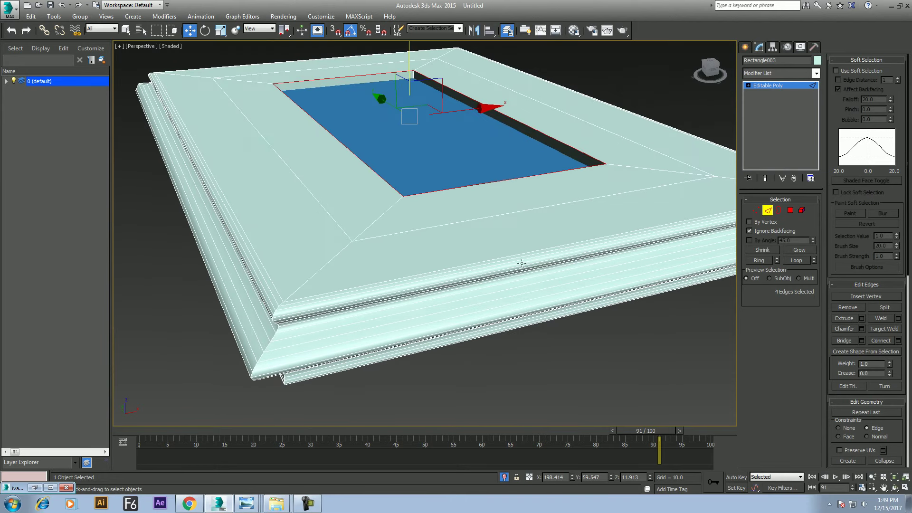
{"action": "left_click", "coordinate": [522, 263]}
{"action": "left_click", "coordinate": [759, 260]}
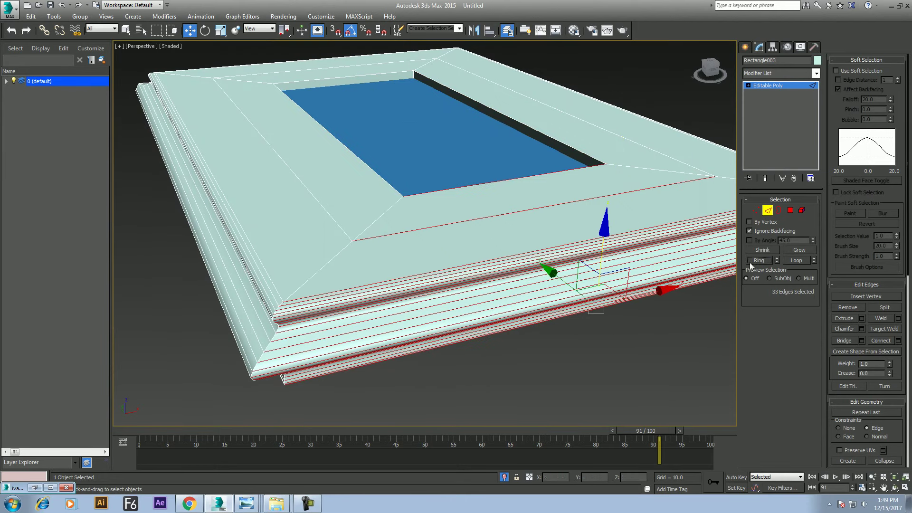
{"action": "right_click", "coordinate": [569, 230]}
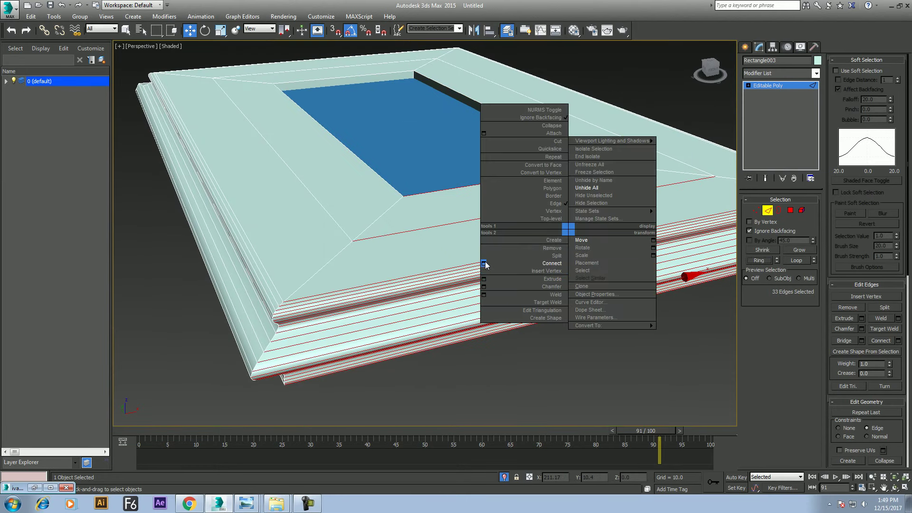
{"action": "left_click", "coordinate": [483, 264]}
{"action": "left_click", "coordinate": [429, 280]}
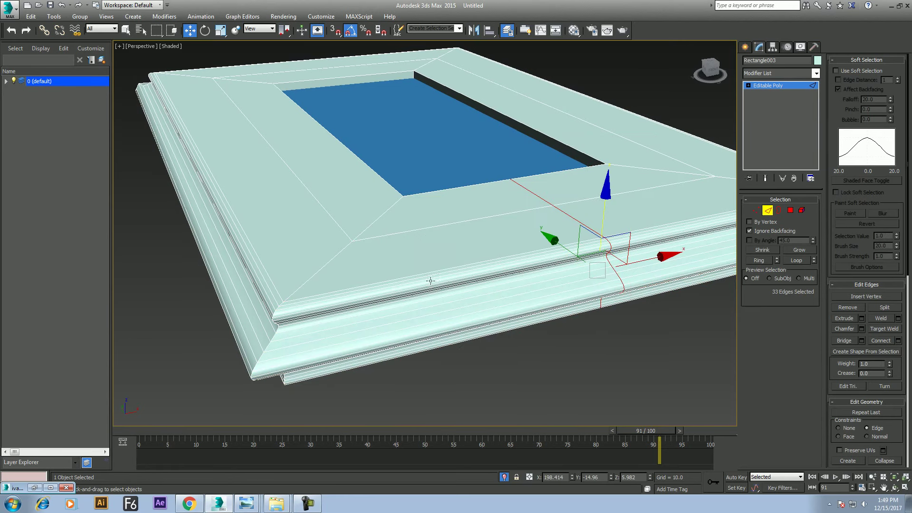
{"action": "middle_click_drag", "start_coordinate": [428, 281], "coordinate": [490, 238], "text": "alt"}
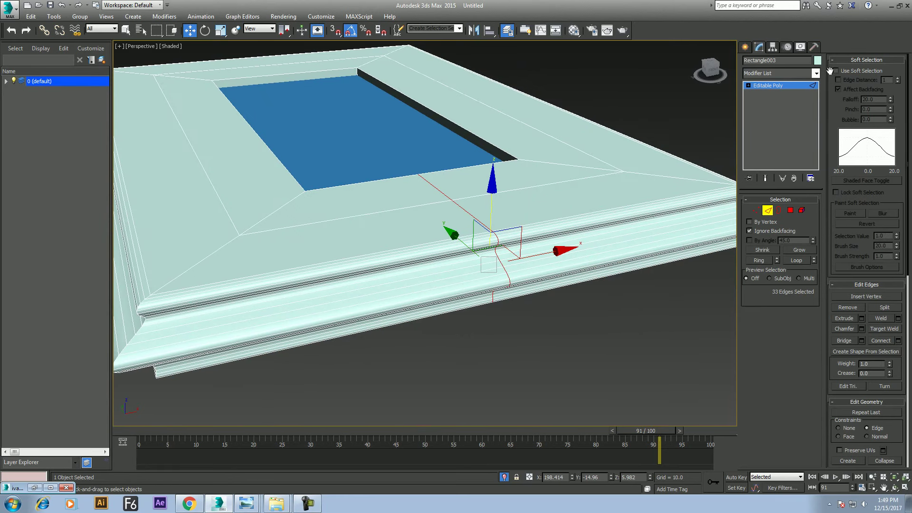
Set the frame's object colour to grey
{"action": "left_click", "coordinate": [818, 61]}
{"action": "left_click", "coordinate": [492, 275]}
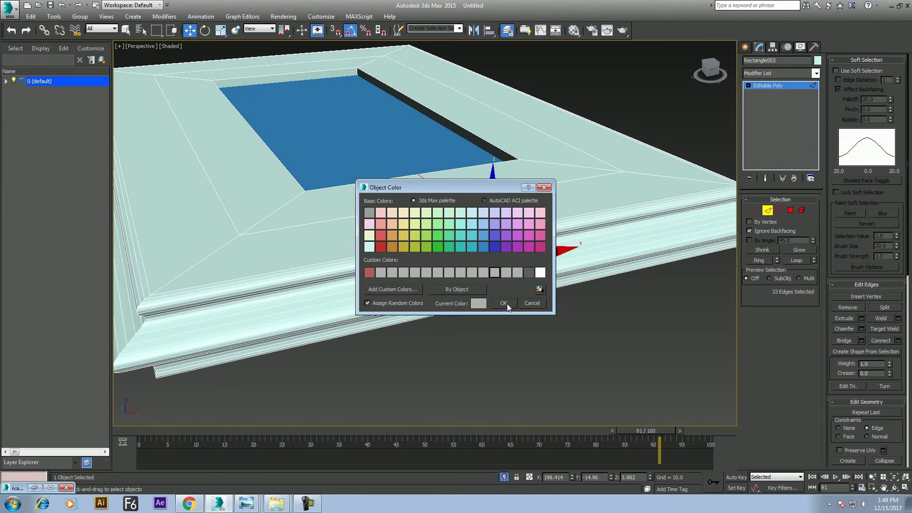
{"action": "left_click", "coordinate": [507, 304]}
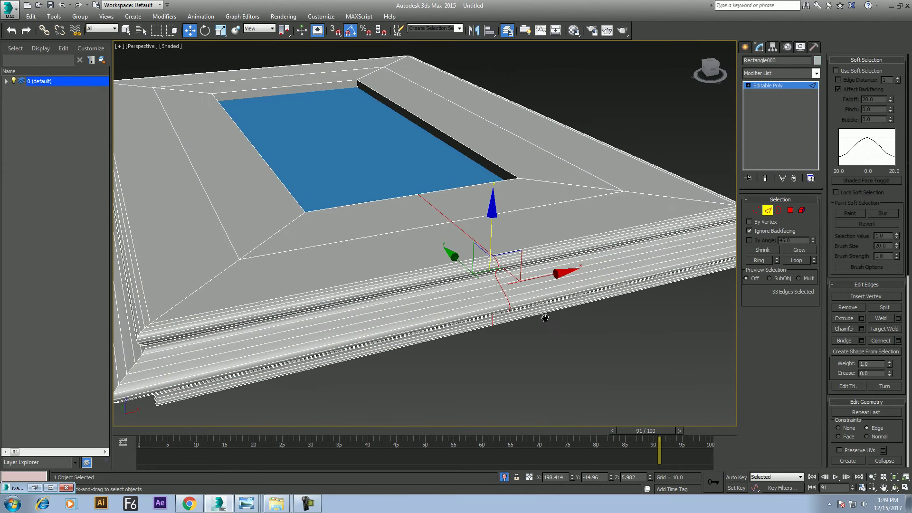
Extrude the new edges into a groove about 1.26 wide and -0.303 high, then exit to object level
{"action": "left_click", "coordinate": [861, 318]}
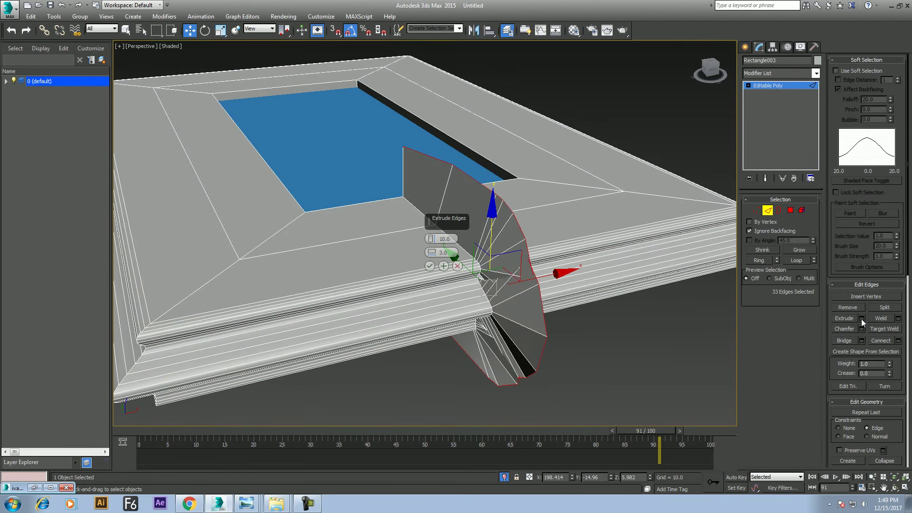
{"action": "right_click", "coordinate": [431, 239]}
{"action": "left_click_drag", "start_coordinate": [432, 252], "coordinate": [432, 207]}
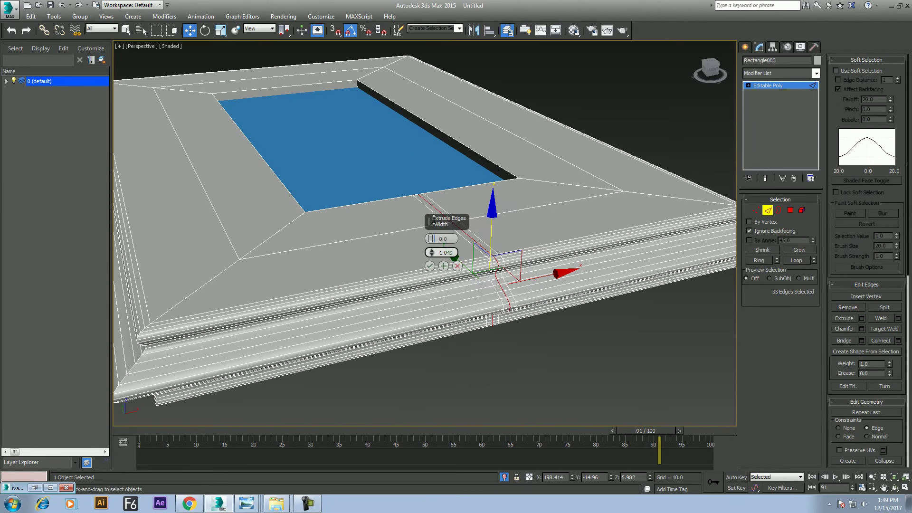
{"action": "mouse_move", "coordinate": [432, 207]}
{"action": "left_mouse_down"}
{"action": "mouse_move", "coordinate": [424, 255]}
{"action": "mouse_move", "coordinate": [427, 204]}
{"action": "mouse_move", "coordinate": [431, 245]}
{"action": "left_mouse_up"}
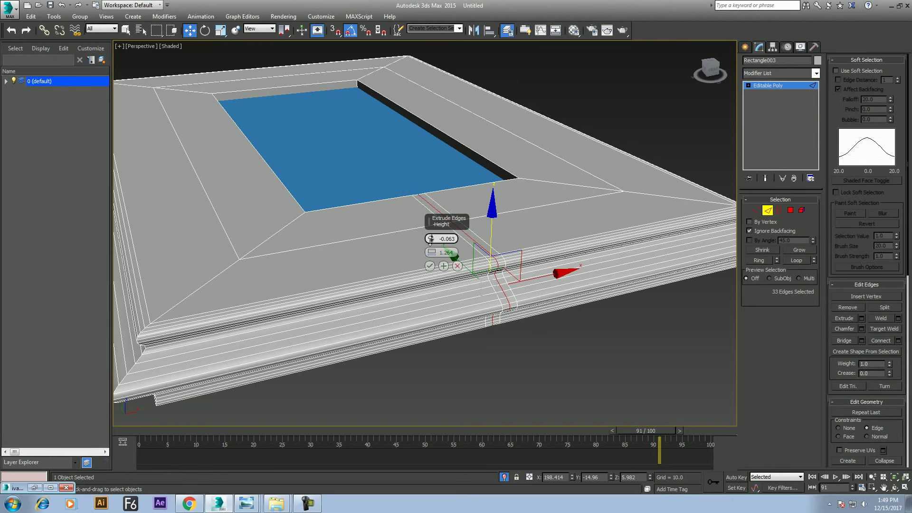
{"action": "left_click", "coordinate": [429, 266]}
{"action": "right_click", "coordinate": [426, 254]}
{"action": "left_click", "coordinate": [399, 224]}
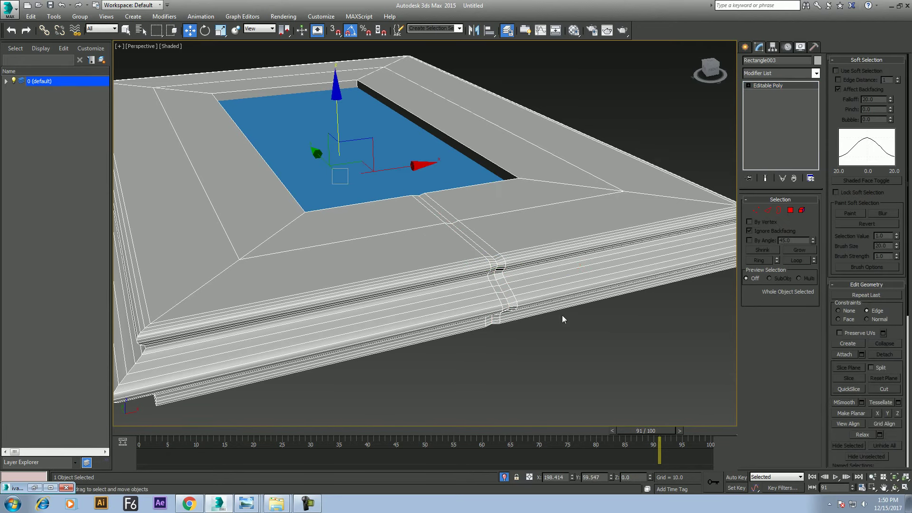
{"action": "left_click", "coordinate": [578, 344]}
Select Rectangle003's whole element, Clear All its smoothing groups, and return to object level
{"action": "middle_click_drag", "start_coordinate": [539, 326], "coordinate": [526, 358], "text": "alt"}
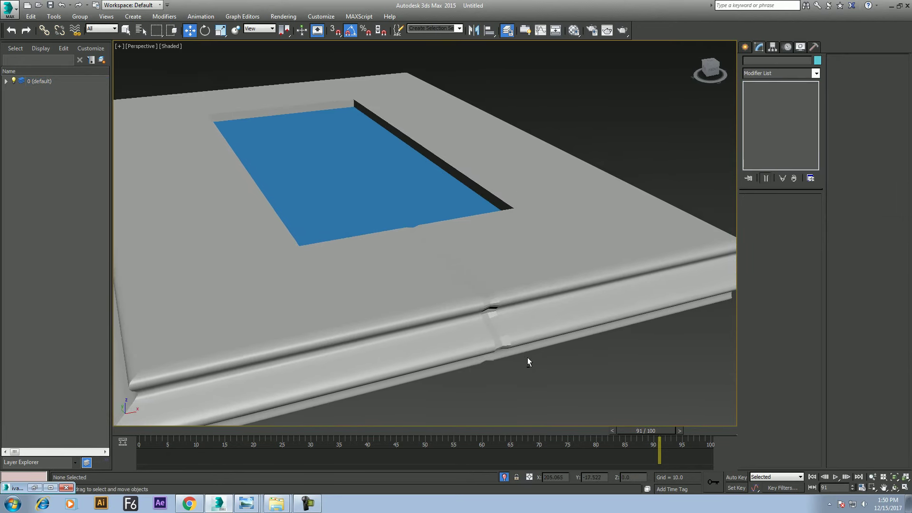
{"action": "left_click", "coordinate": [516, 302]}
{"action": "left_click", "coordinate": [802, 211]}
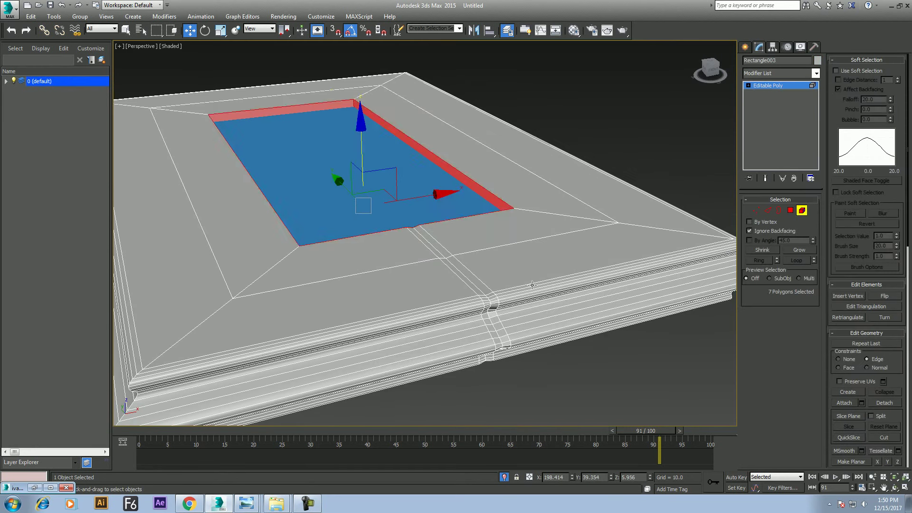
{"action": "left_click", "coordinate": [529, 281]}
{"action": "right_click", "coordinate": [872, 324]}
{"action": "left_click", "coordinate": [874, 323]}
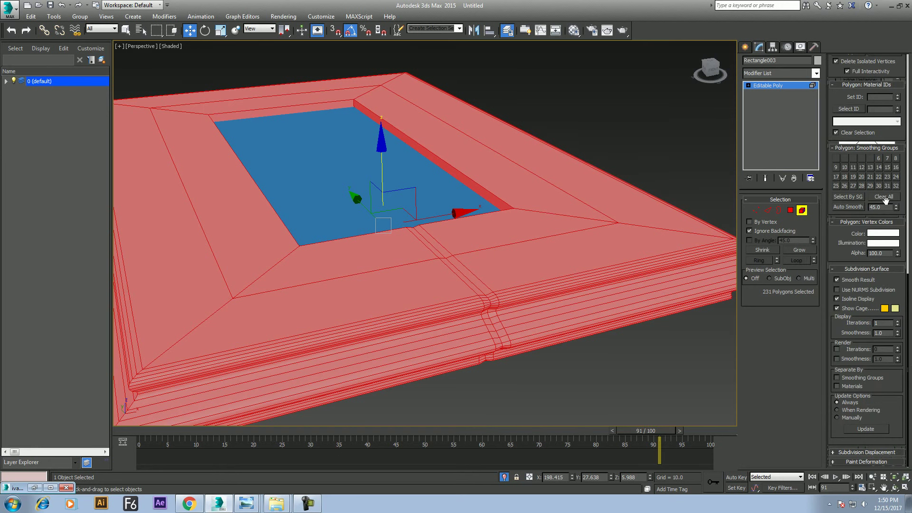
{"action": "left_click", "coordinate": [684, 366]}
{"action": "right_click", "coordinate": [509, 292]}
{"action": "left_click", "coordinate": [503, 286]}
{"action": "right_click", "coordinate": [504, 284]}
{"action": "left_click", "coordinate": [488, 275]}
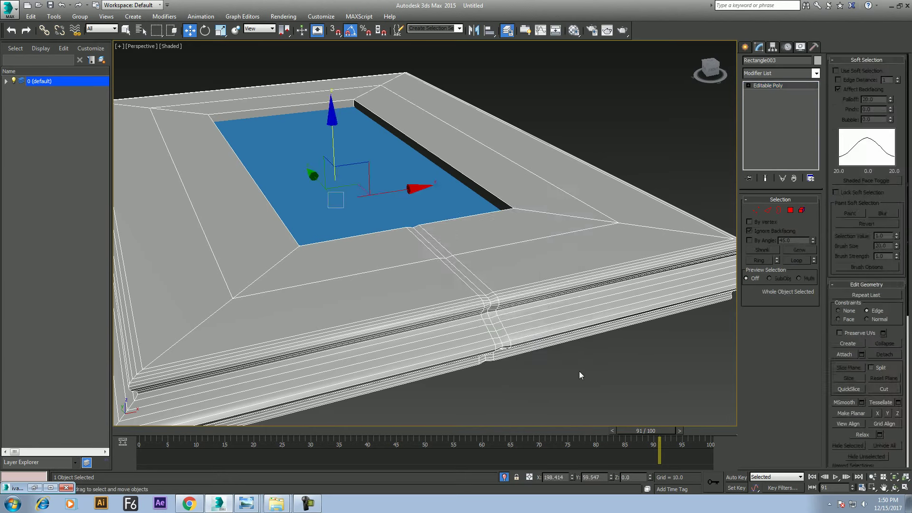
{"action": "left_click", "coordinate": [577, 355]}
Draw a standard-primitive sphere of radius about 31.8 beside the frame
{"action": "scroll", "coordinate": [522, 332], "scroll_direction": "down", "scroll_amount": 5}
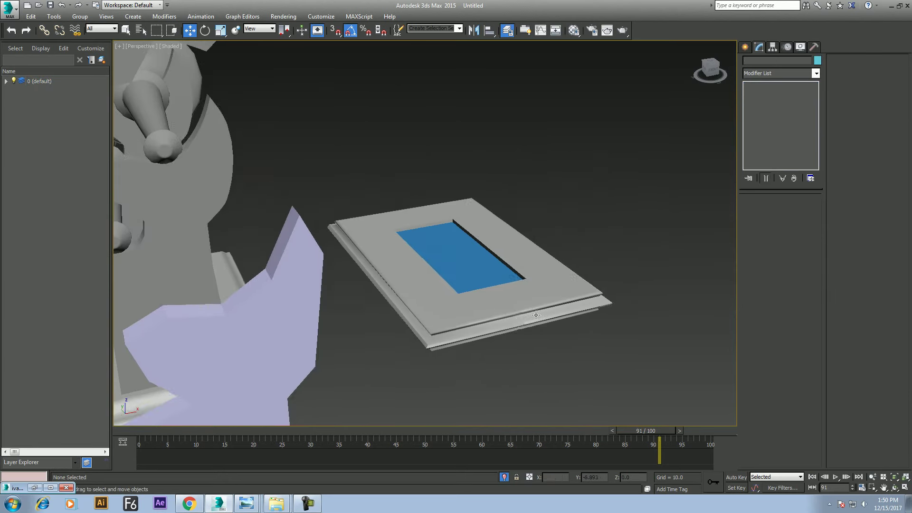
{"action": "middle_click_drag", "start_coordinate": [526, 267], "coordinate": [490, 227]}
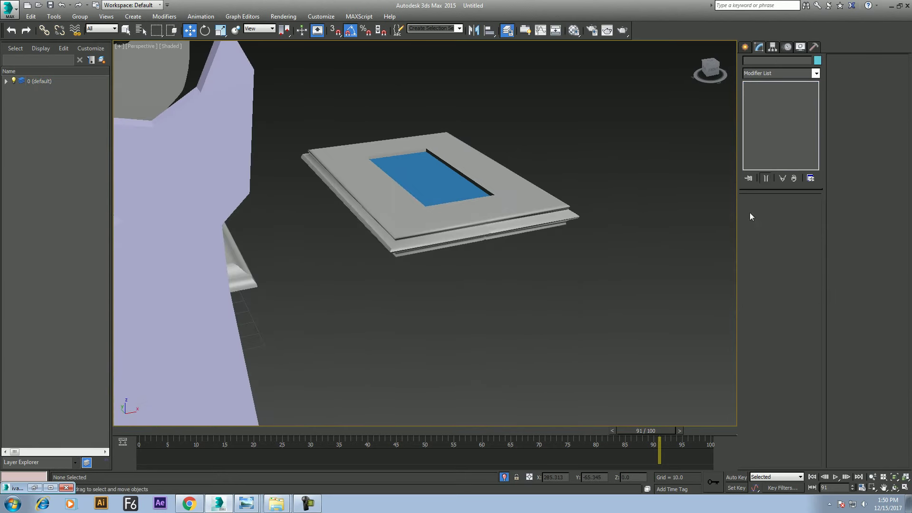
{"action": "left_click", "coordinate": [745, 47]}
{"action": "left_click", "coordinate": [749, 63]}
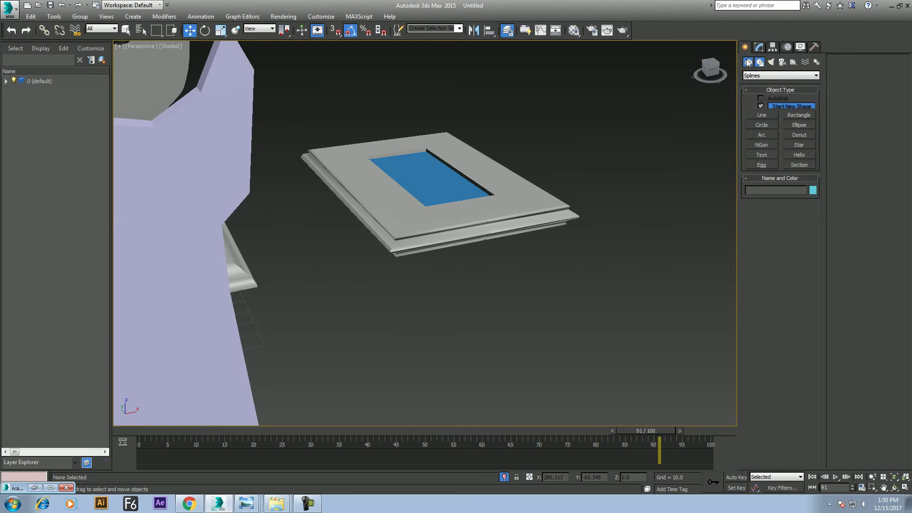
{"action": "left_click", "coordinate": [762, 117]}
{"action": "left_click_drag", "start_coordinate": [569, 334], "coordinate": [601, 367]}
{"action": "mouse_move", "coordinate": [601, 367]}
{"action": "middle_mouse_down"}
{"action": "mouse_move", "coordinate": [578, 271]}
{"action": "mouse_move", "coordinate": [605, 276]}
{"action": "middle_mouse_up"}
{"action": "key", "text": "w"}
{"action": "scroll", "coordinate": [614, 277], "scroll_direction": "up", "scroll_amount": 3}
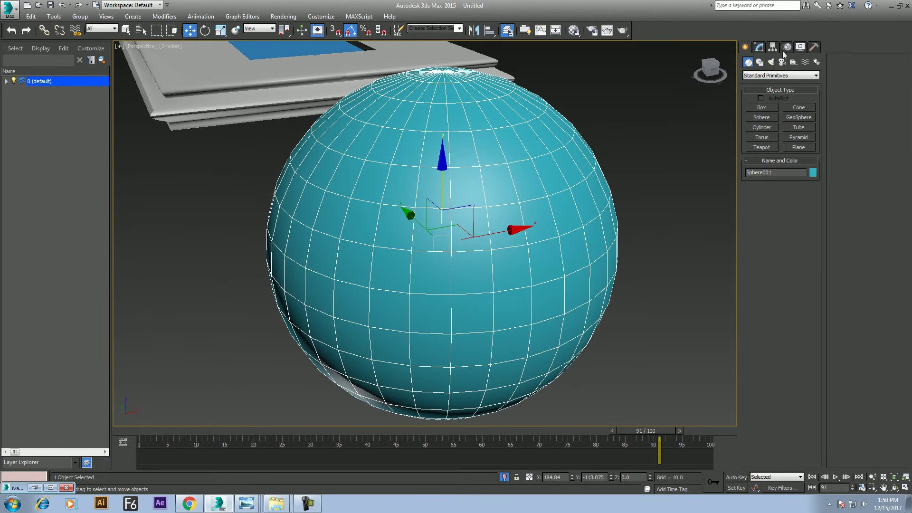
Lower Sphere001's segment count to 18
{"action": "left_click", "coordinate": [758, 47]}
{"action": "left_click_drag", "start_coordinate": [806, 226], "coordinate": [788, 284]}
{"action": "left_click", "coordinate": [807, 226]}
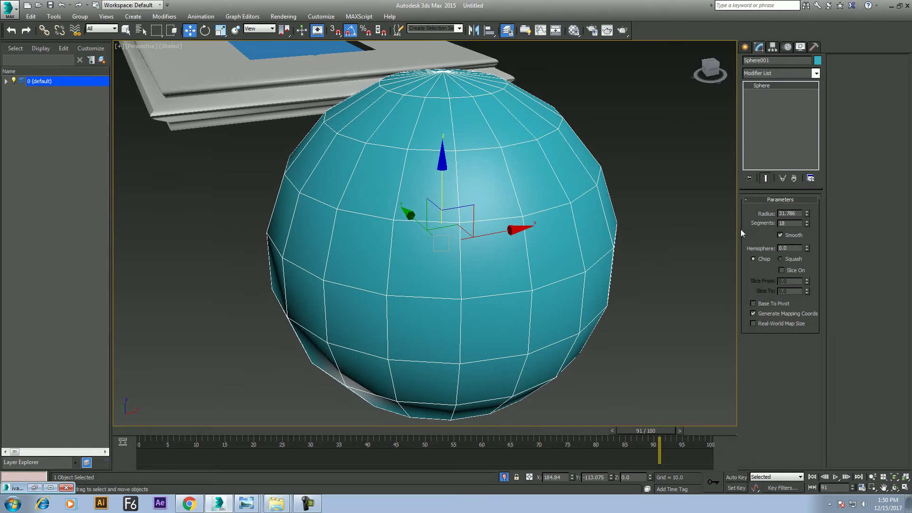
Convert the sphere to an Editable Poly and select one vertical edge
{"action": "right_click", "coordinate": [592, 149]}
{"action": "mouse_move", "coordinate": [620, 238]}
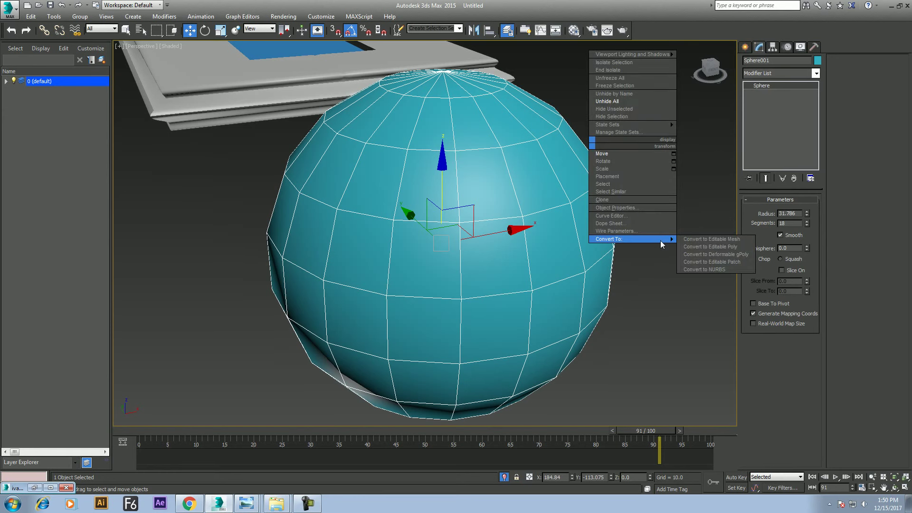
{"action": "left_click", "coordinate": [720, 248]}
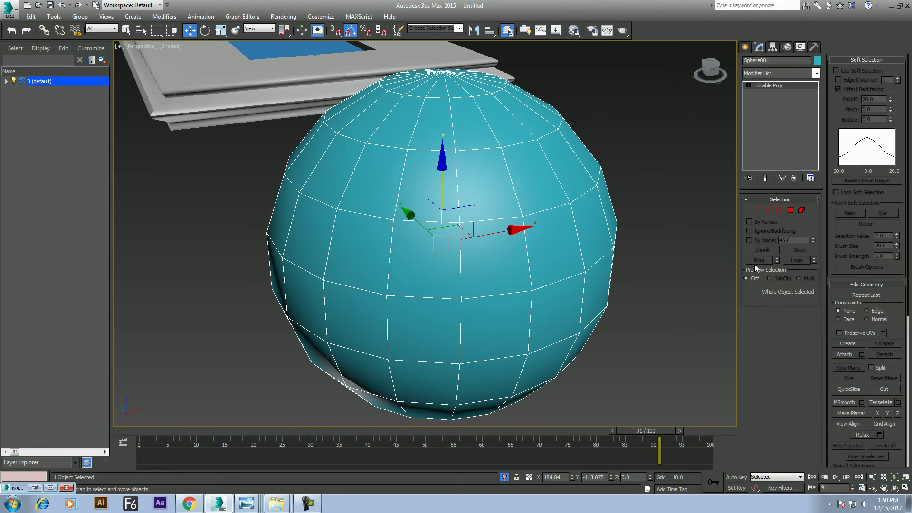
{"action": "left_click", "coordinate": [766, 210]}
{"action": "left_click", "coordinate": [529, 263]}
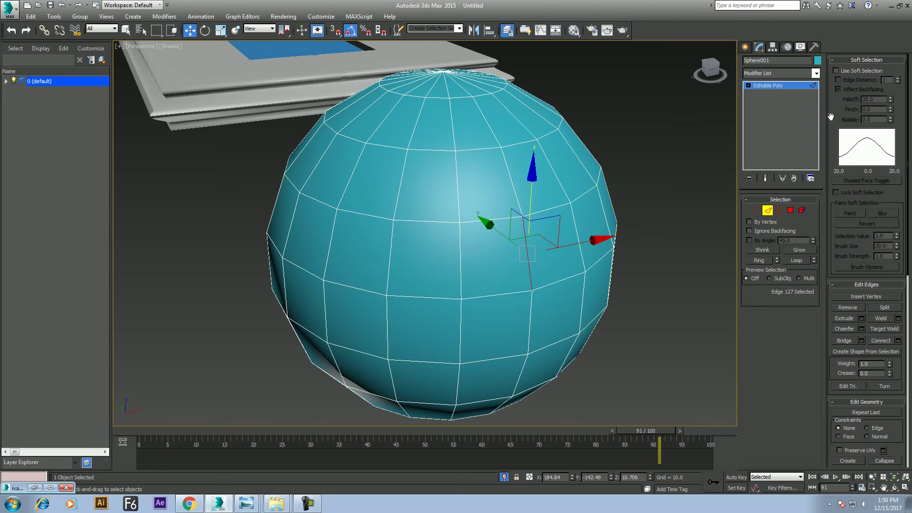
Set the sphere's object colour to grey
{"action": "left_click", "coordinate": [817, 61]}
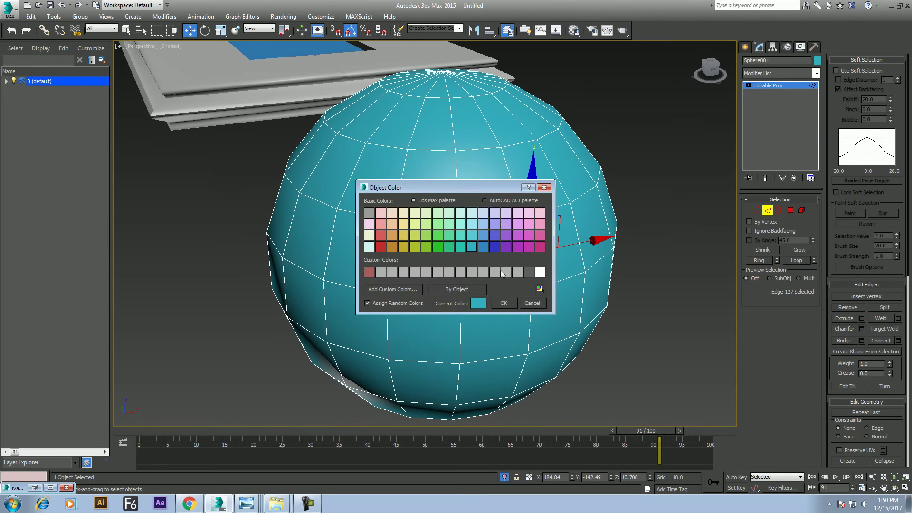
{"action": "left_click", "coordinate": [504, 303]}
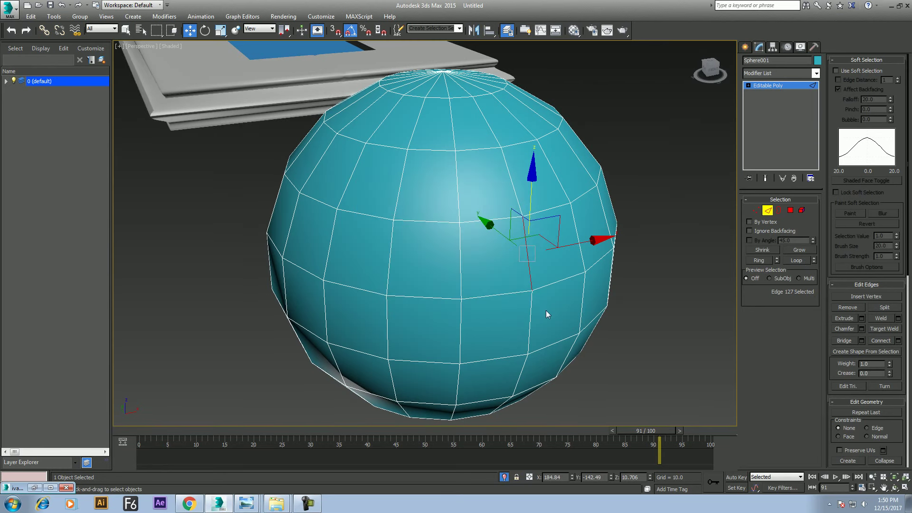
{"action": "left_click", "coordinate": [816, 63]}
{"action": "left_click", "coordinate": [495, 272]}
{"action": "left_click", "coordinate": [514, 306]}
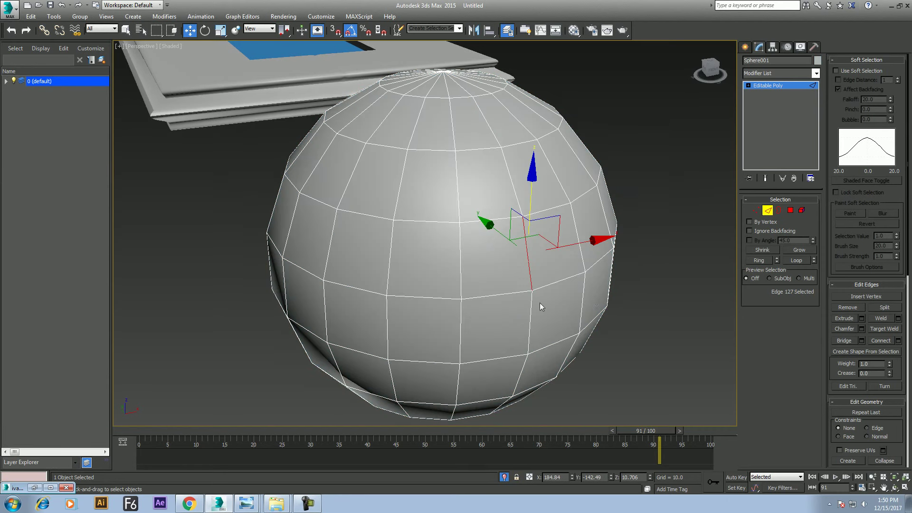
Extrude all vertical sphere edges inward into grooves, height -1.365 and width 0.91
{"action": "left_click", "coordinate": [759, 261]}
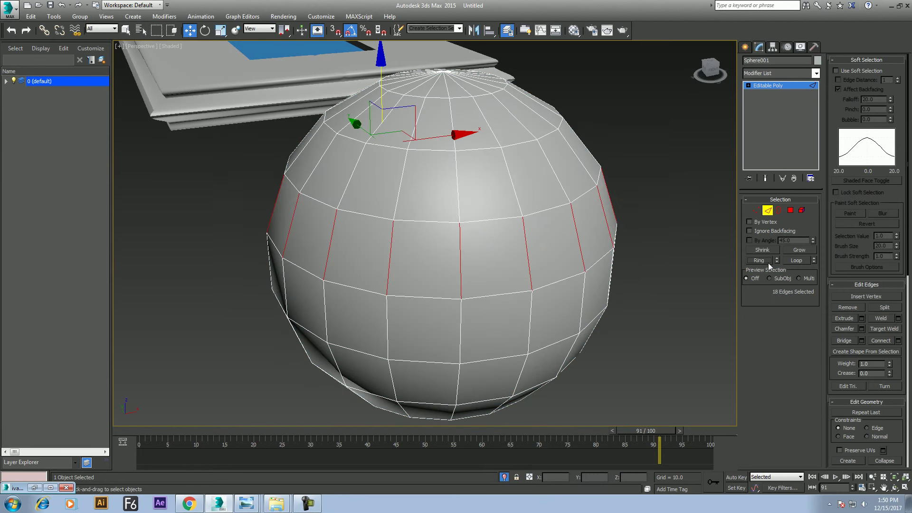
{"action": "left_click", "coordinate": [807, 261]}
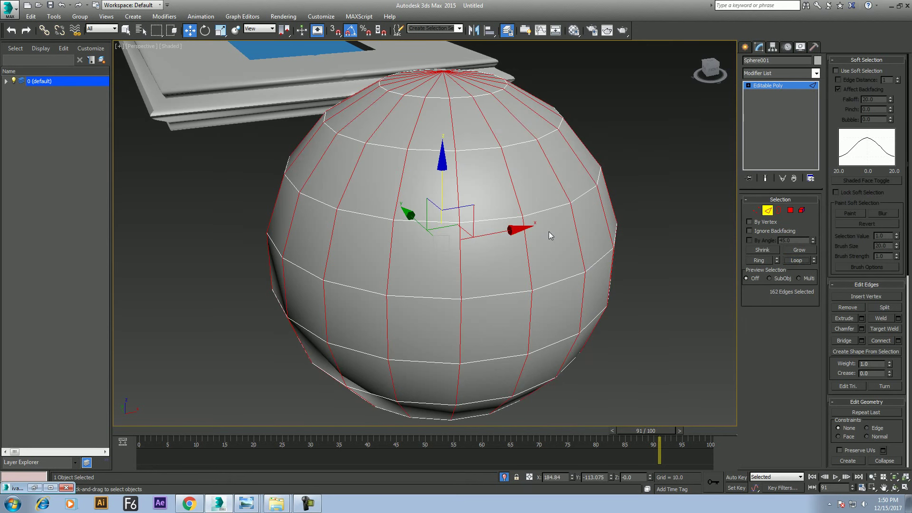
{"action": "middle_click_drag", "start_coordinate": [549, 232], "coordinate": [557, 169], "text": "alt"}
{"action": "right_click", "coordinate": [557, 169]}
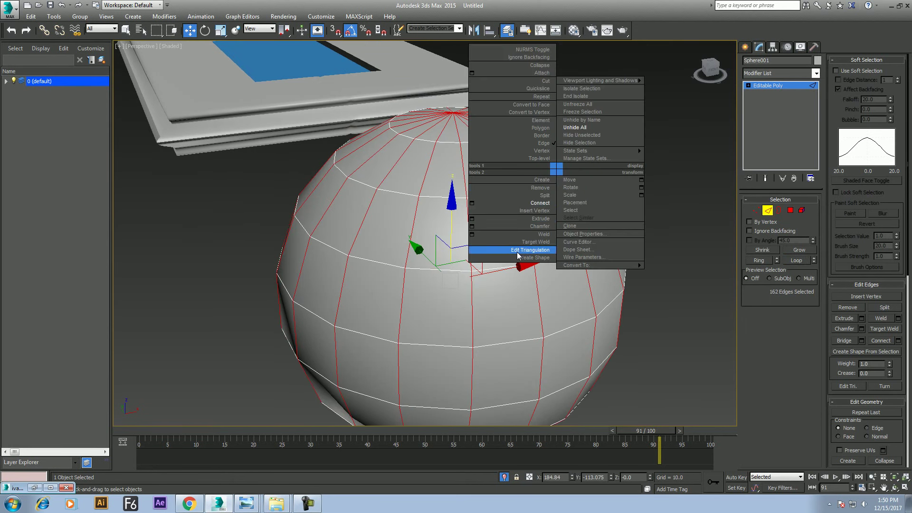
{"action": "left_click", "coordinate": [473, 221]}
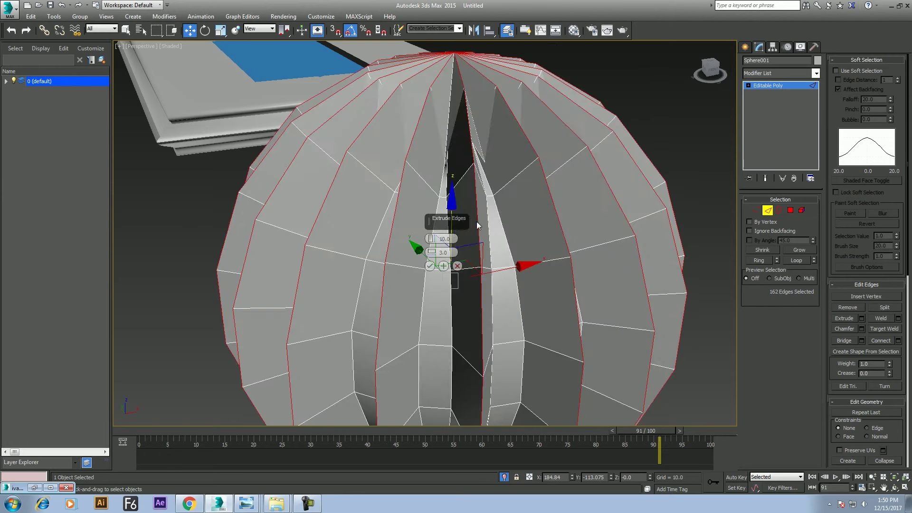
{"action": "right_click", "coordinate": [436, 240]}
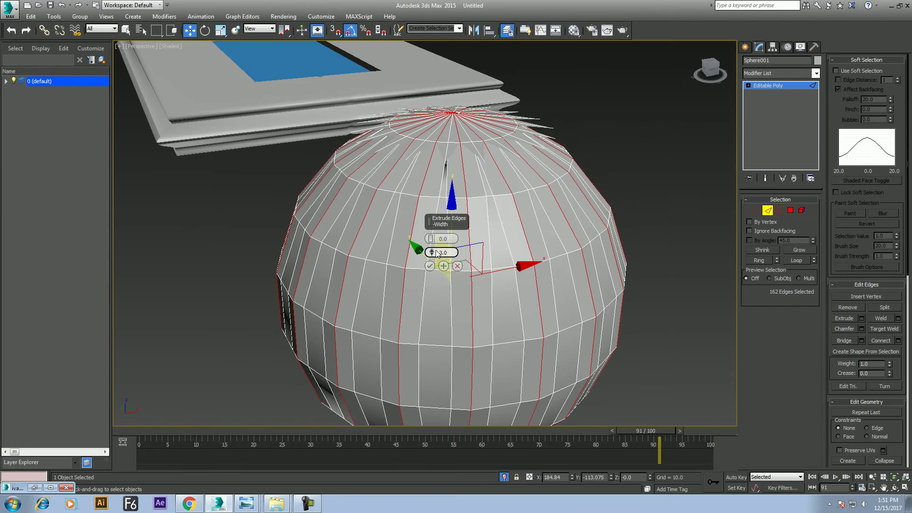
{"action": "mouse_move", "coordinate": [436, 240]}
{"action": "left_mouse_down"}
{"action": "mouse_move", "coordinate": [435, 281]}
{"action": "mouse_move", "coordinate": [436, 216]}
{"action": "mouse_move", "coordinate": [437, 283]}
{"action": "left_mouse_up"}
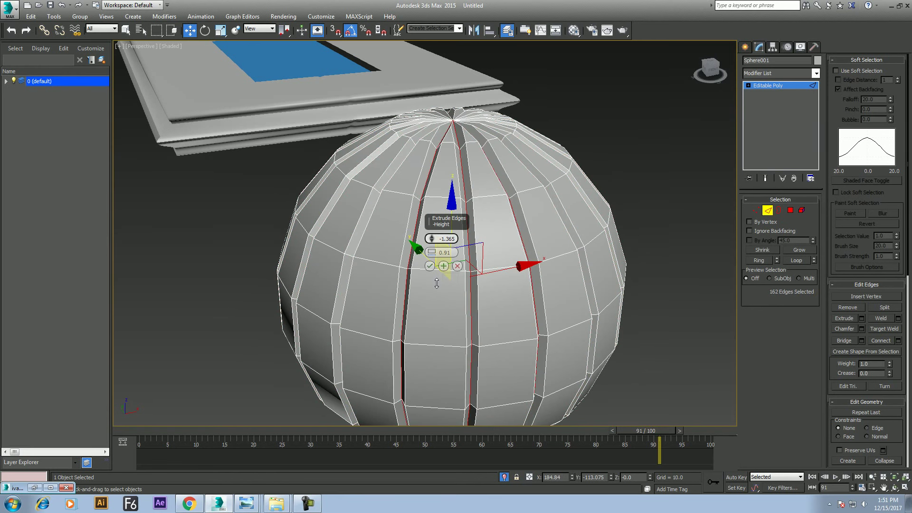
{"action": "left_click", "coordinate": [430, 266]}
Return to object level, isolate the sphere with Alt+Q, and browse the Modifier List
{"action": "scroll", "coordinate": [430, 265], "scroll_direction": "down", "scroll_amount": 5}
{"action": "right_click", "coordinate": [475, 233]}
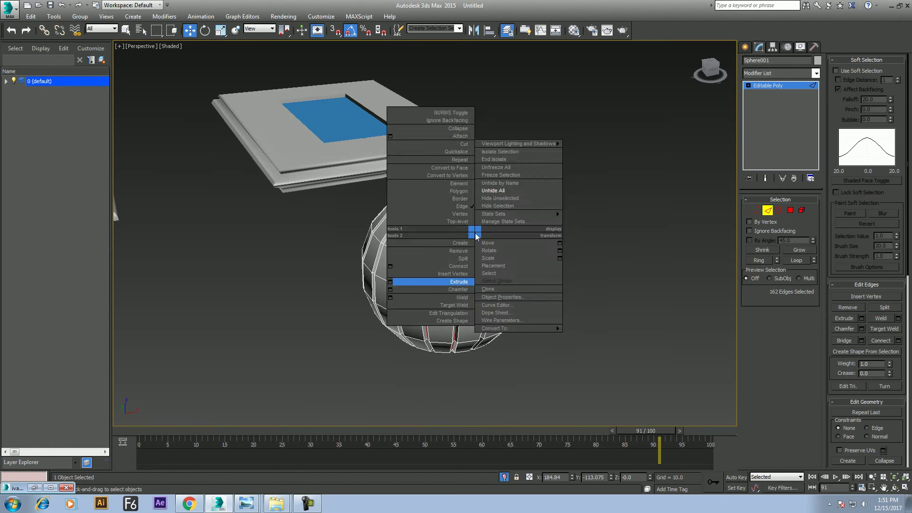
{"action": "left_click", "coordinate": [456, 222]}
{"action": "key", "text": "alt+q"}
{"action": "left_click", "coordinate": [560, 262]}
{"action": "key", "text": "ctrl+z"}
{"action": "left_click", "coordinate": [768, 72]}
{"action": "key", "text": "t"}
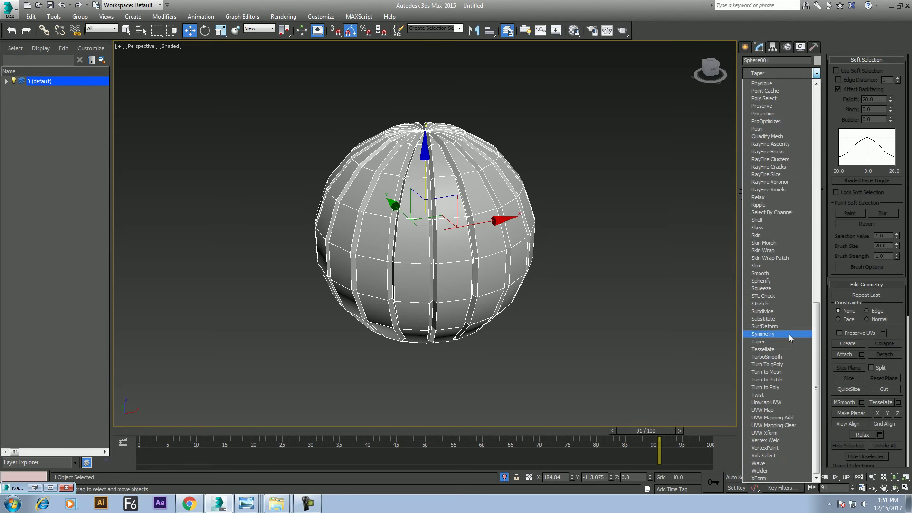
{"action": "key", "text": "m"}
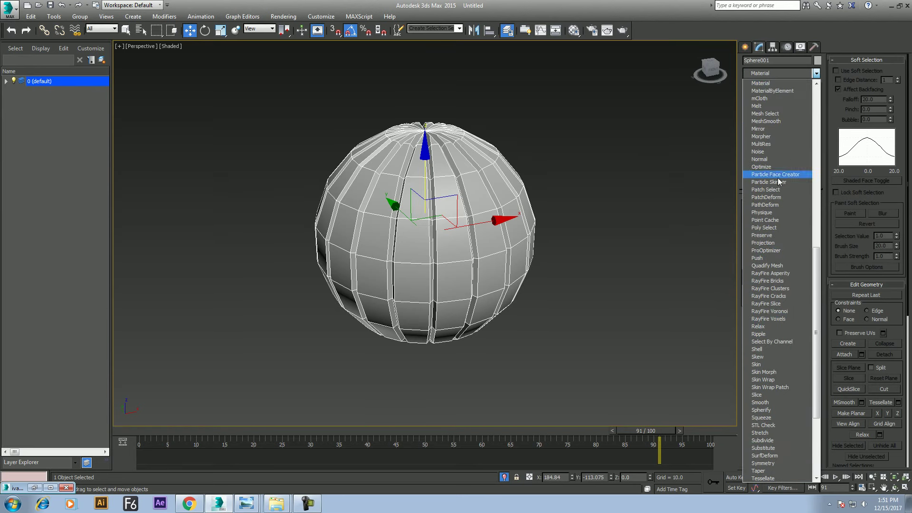
Apply a MeshSmooth modifier to the grooved sphere
{"action": "left_click", "coordinate": [774, 129]}
{"action": "left_click", "coordinate": [618, 254]}
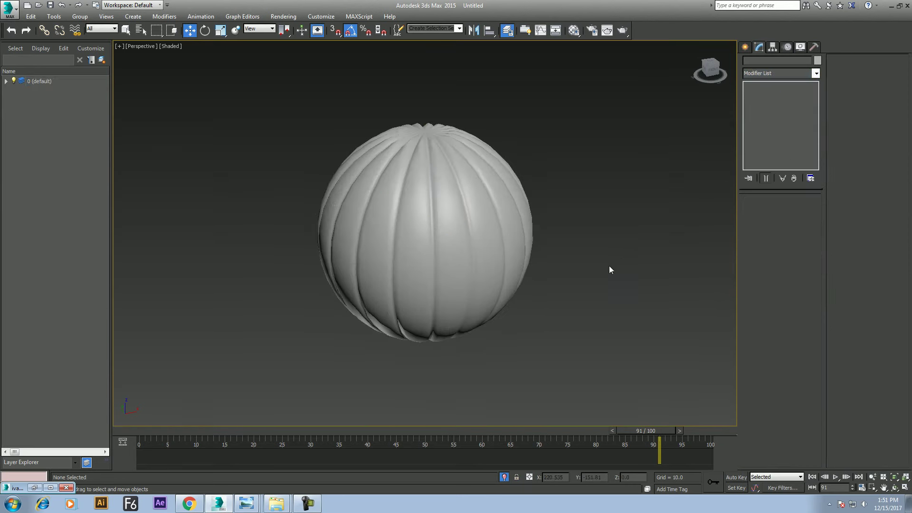
{"action": "middle_click_drag", "start_coordinate": [617, 250], "coordinate": [631, 262], "text": "alt"}
{"action": "left_click", "coordinate": [895, 489]}
{"action": "mouse_move", "coordinate": [515, 301]}
{"action": "left_mouse_down"}
{"action": "mouse_move", "coordinate": [519, 265]}
{"action": "mouse_move", "coordinate": [554, 228]}
{"action": "mouse_move", "coordinate": [631, 251]}
{"action": "mouse_move", "coordinate": [537, 252]}
{"action": "left_mouse_up"}
Unhide all scene objects, then reselect and isolate the ribbed sphere
{"action": "right_click", "coordinate": [492, 279]}
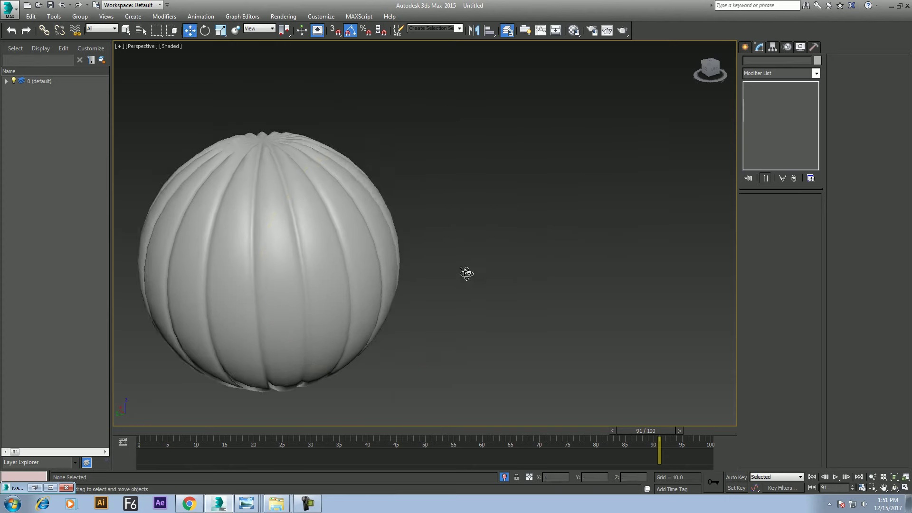
{"action": "right_click", "coordinate": [547, 234]}
{"action": "left_click", "coordinate": [590, 192]}
{"action": "scroll", "coordinate": [523, 220], "scroll_direction": "down", "scroll_amount": 5}
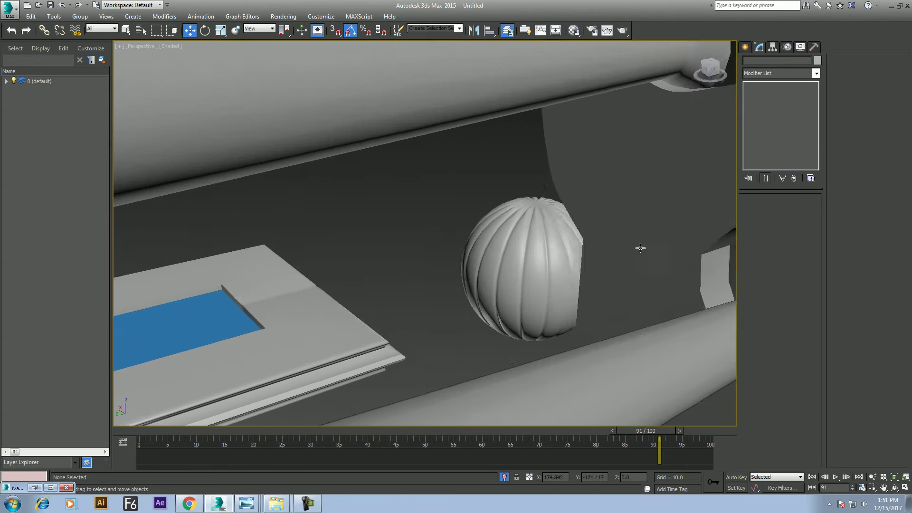
{"action": "scroll", "coordinate": [641, 248], "scroll_direction": "up", "scroll_amount": 3}
{"action": "scroll", "coordinate": [501, 250], "scroll_direction": "up", "scroll_amount": 4}
{"action": "scroll", "coordinate": [465, 252], "scroll_direction": "down", "scroll_amount": 3}
{"action": "left_click", "coordinate": [398, 256]}
{"action": "key", "text": "alt+q"}
Return to the sphere's Editable Poly in Edge sub-object mode
{"action": "middle_click_drag", "start_coordinate": [488, 274], "coordinate": [481, 256]}
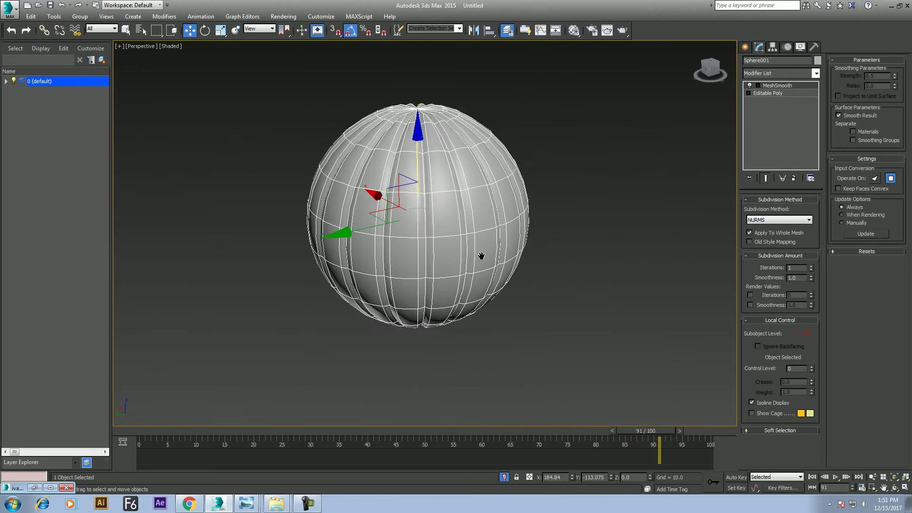
{"action": "left_click", "coordinate": [771, 93]}
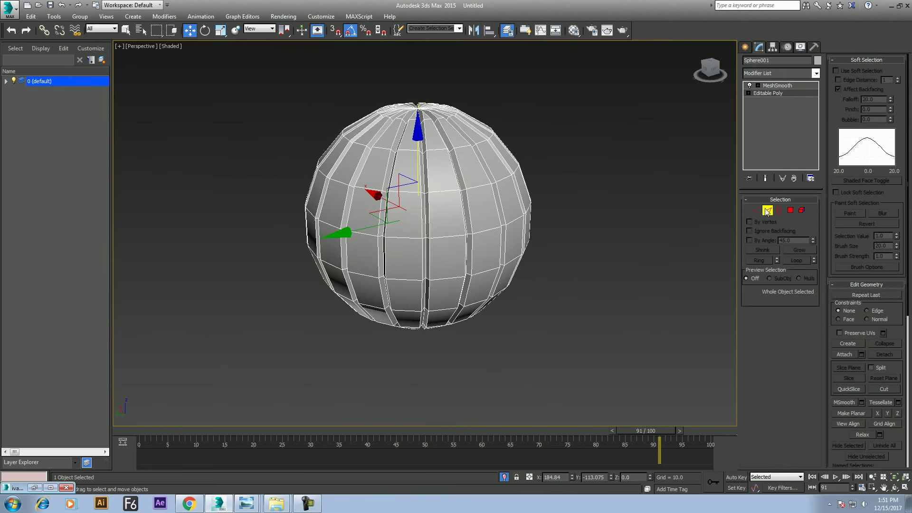
{"action": "left_click", "coordinate": [768, 210]}
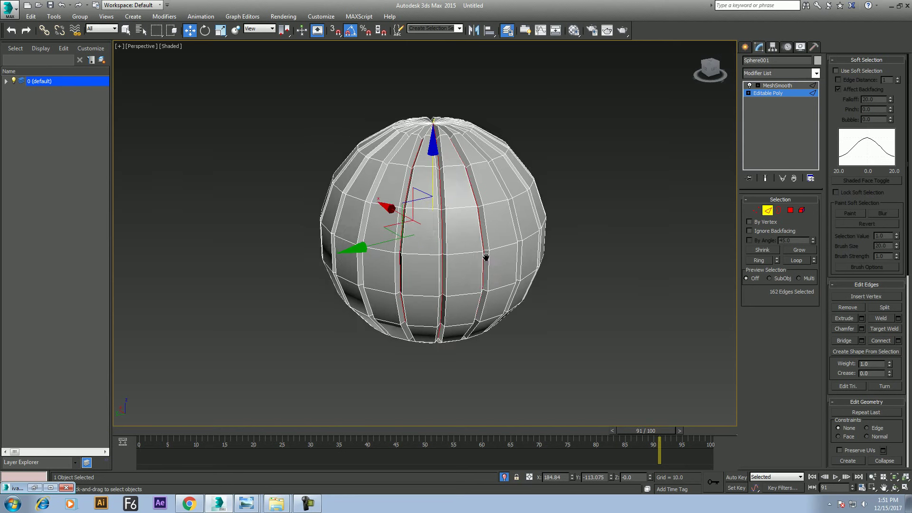
{"action": "scroll", "coordinate": [462, 205], "scroll_direction": "up", "scroll_amount": 3}
Try welding two groove edges with a threshold near 200, then cancel
{"action": "left_click", "coordinate": [452, 187]}
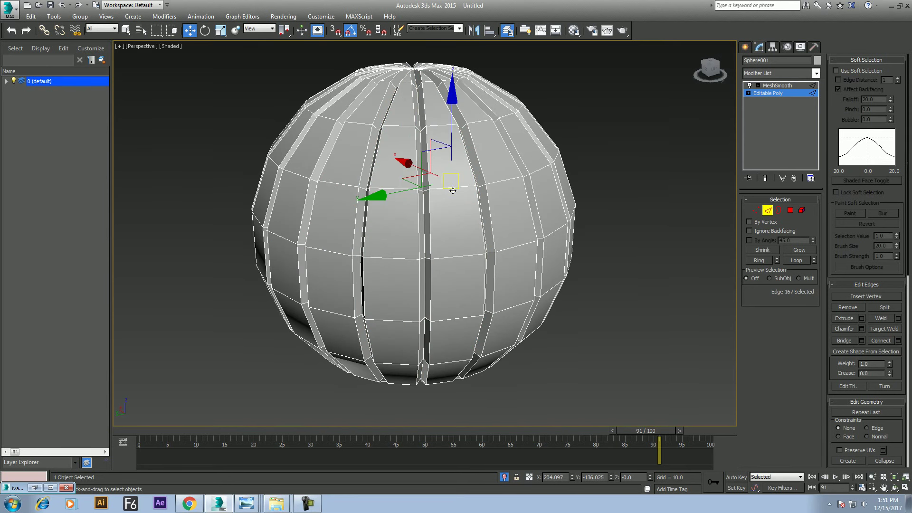
{"action": "left_click", "coordinate": [457, 258]}
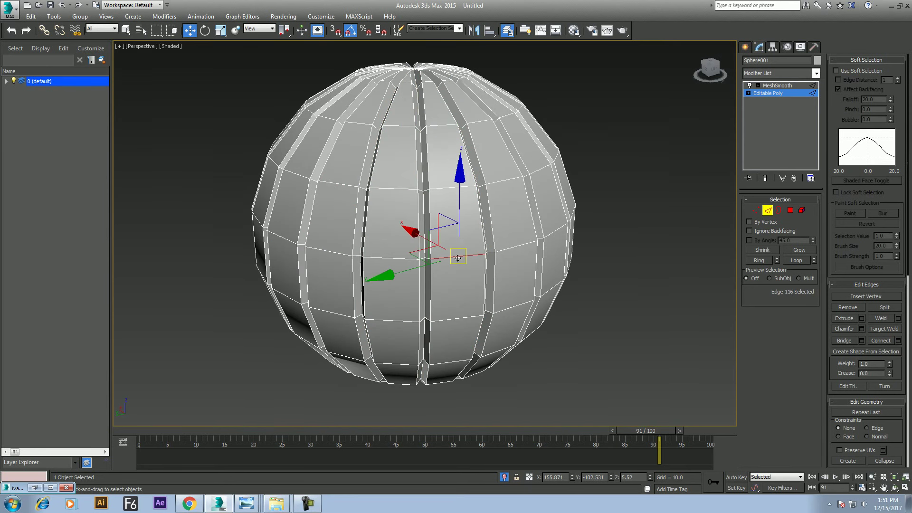
{"action": "left_click", "coordinate": [445, 190], "text": "ctrl"}
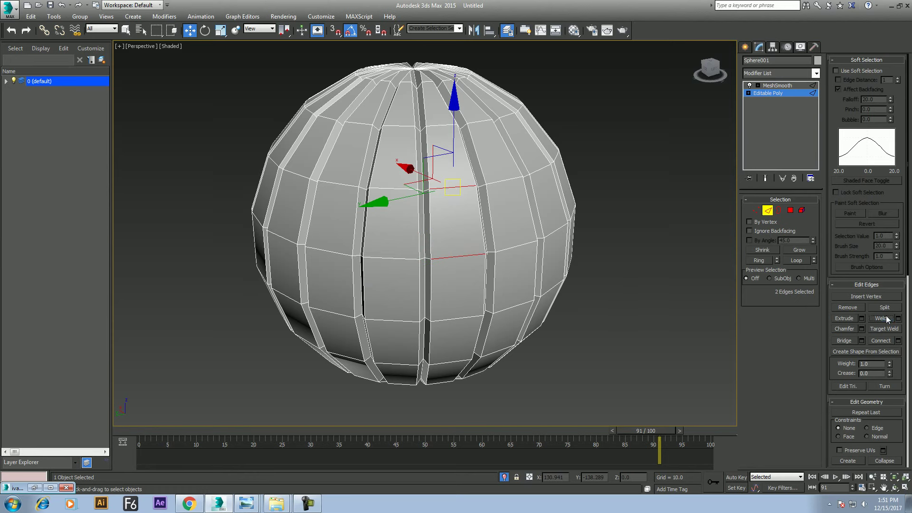
{"action": "left_click", "coordinate": [898, 318]}
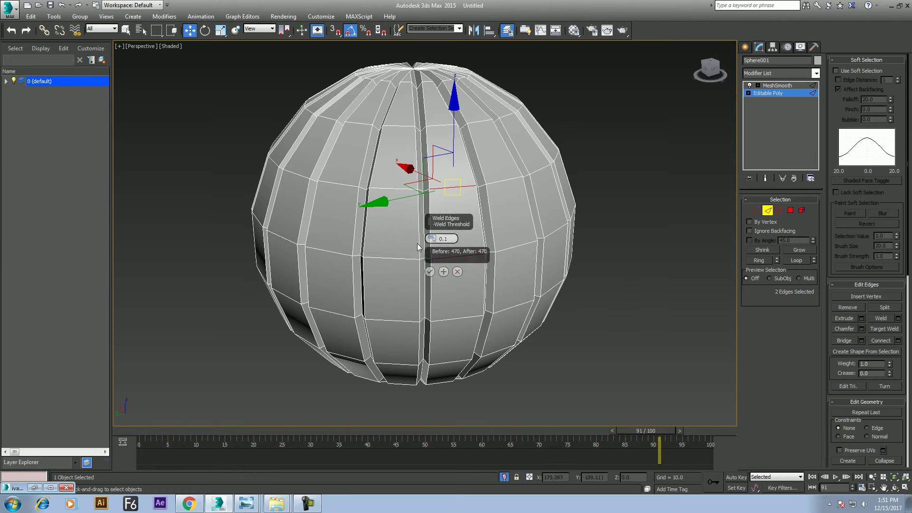
{"action": "left_click_drag", "start_coordinate": [431, 239], "coordinate": [462, 2]}
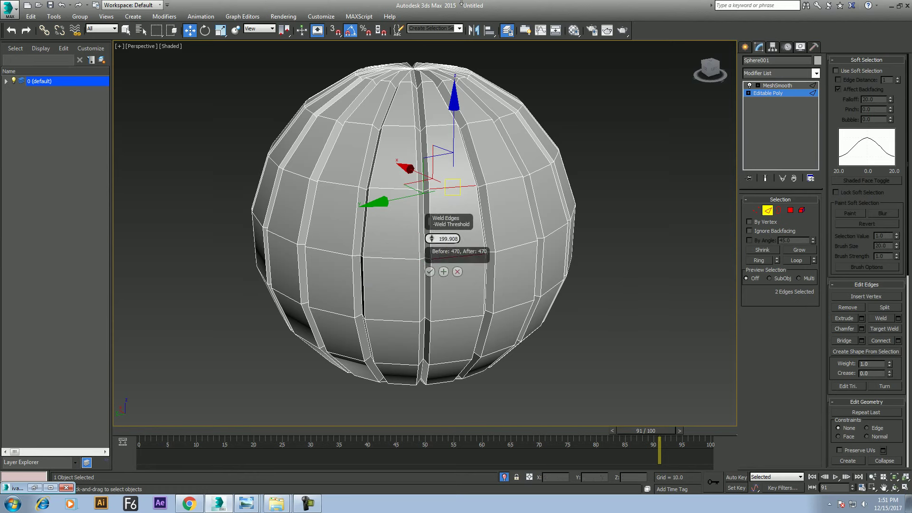
{"action": "mouse_move", "coordinate": [494, 192]}
{"action": "middle_mouse_down"}
{"action": "mouse_move", "coordinate": [421, 130]}
{"action": "mouse_move", "coordinate": [423, 168]}
{"action": "middle_mouse_up"}
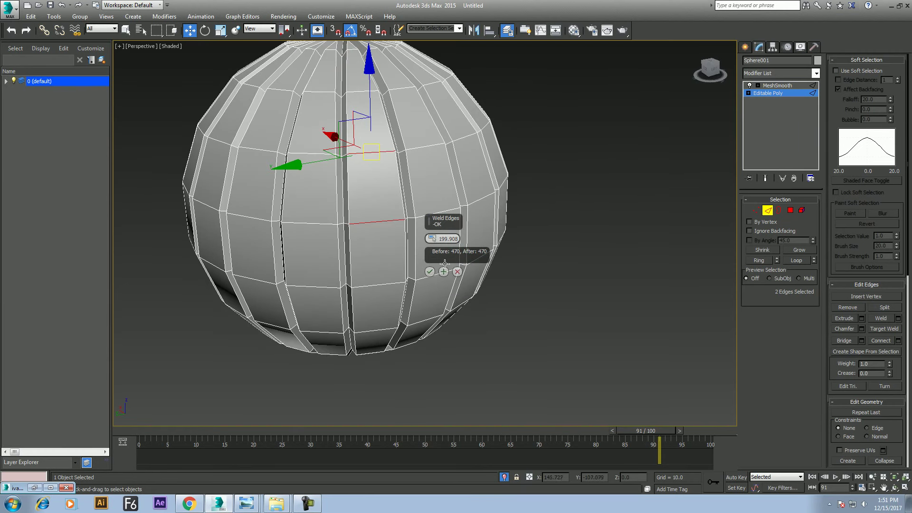
{"action": "left_click", "coordinate": [430, 271]}
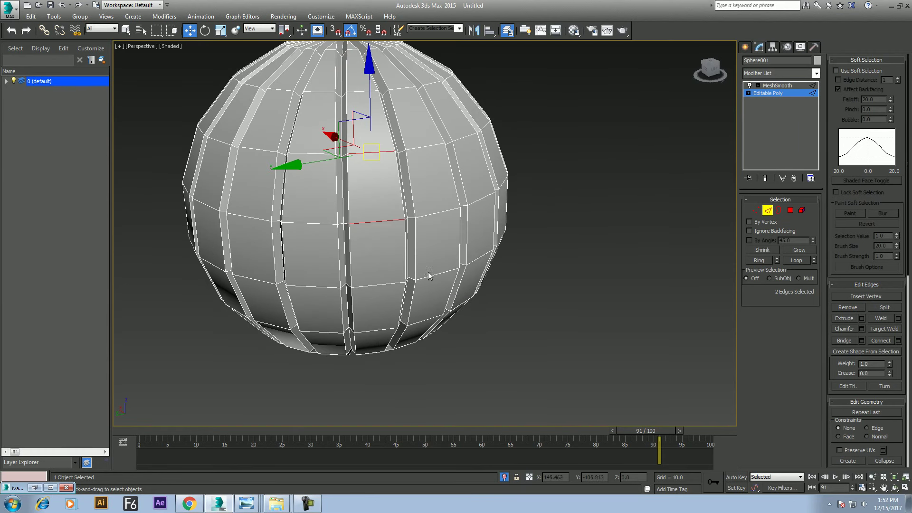
Try welding two sphere vertices with a raised threshold, then cancel
{"action": "left_click", "coordinate": [755, 209]}
{"action": "left_click", "coordinate": [406, 149]}
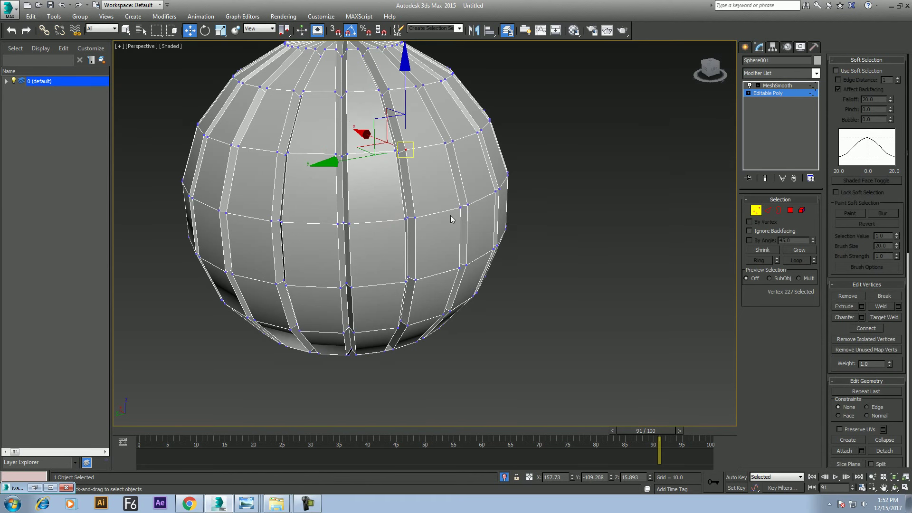
{"action": "left_click", "coordinate": [415, 216], "text": "ctrl"}
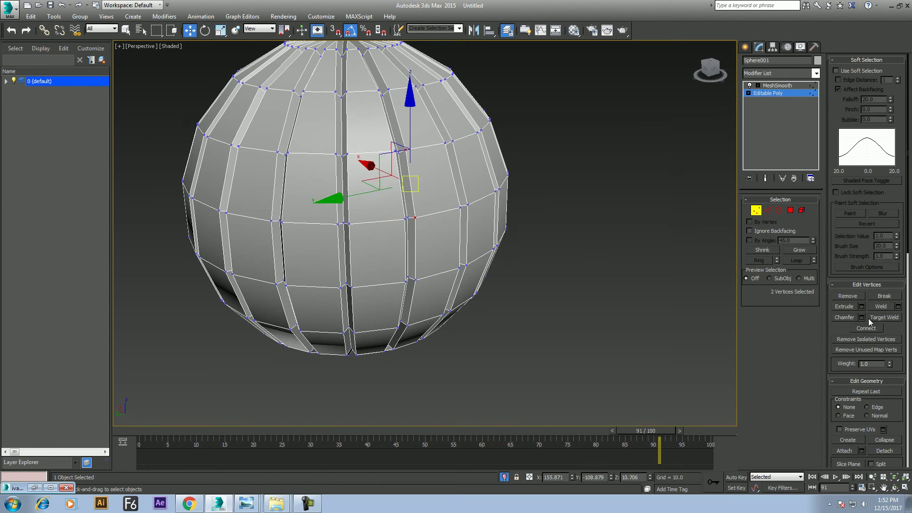
{"action": "left_click", "coordinate": [899, 306]}
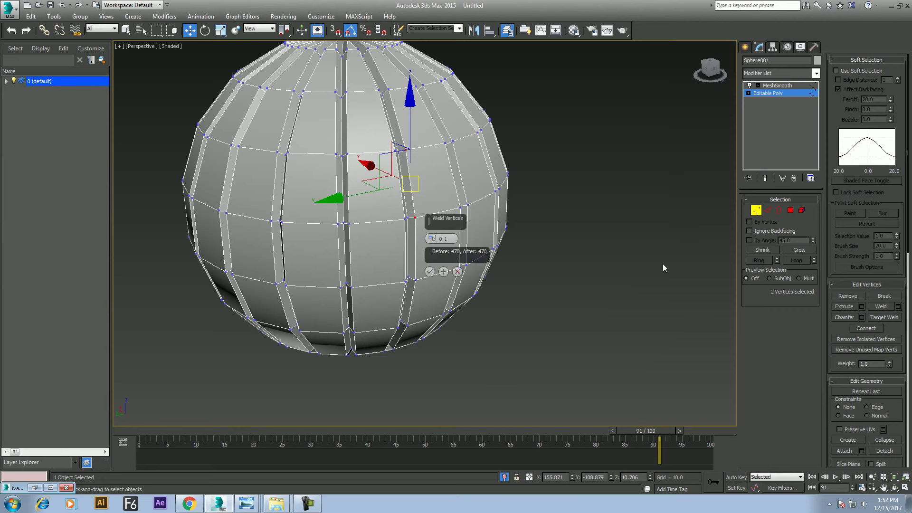
{"action": "mouse_move", "coordinate": [431, 238]}
{"action": "left_mouse_down"}
{"action": "mouse_move", "coordinate": [442, 148]}
{"action": "mouse_move", "coordinate": [439, 219]}
{"action": "mouse_move", "coordinate": [447, 155]}
{"action": "mouse_move", "coordinate": [452, 243]}
{"action": "left_mouse_up"}
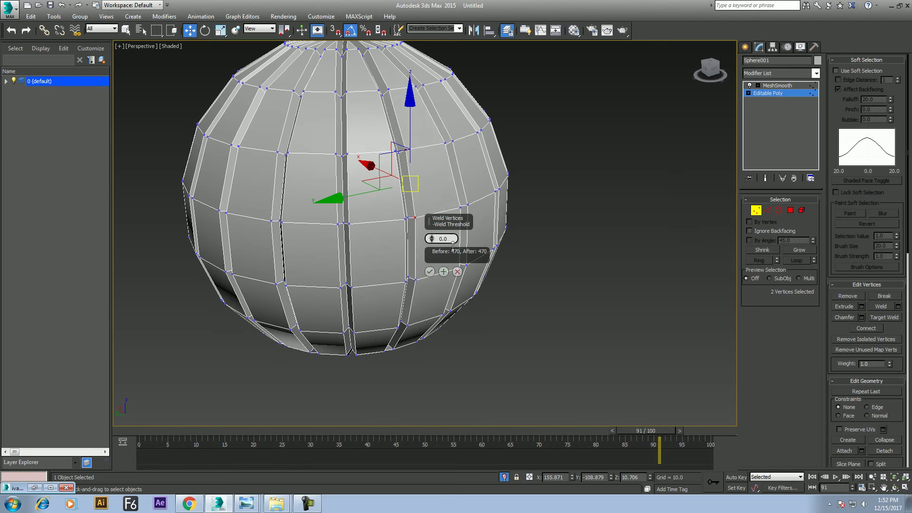
{"action": "left_click", "coordinate": [429, 271]}
View the sphere's top pole in Top view, zoomed to the selection
{"action": "middle_click_drag", "start_coordinate": [430, 264], "coordinate": [446, 261], "text": "alt"}
{"action": "scroll", "coordinate": [451, 259], "scroll_direction": "up", "scroll_amount": 4}
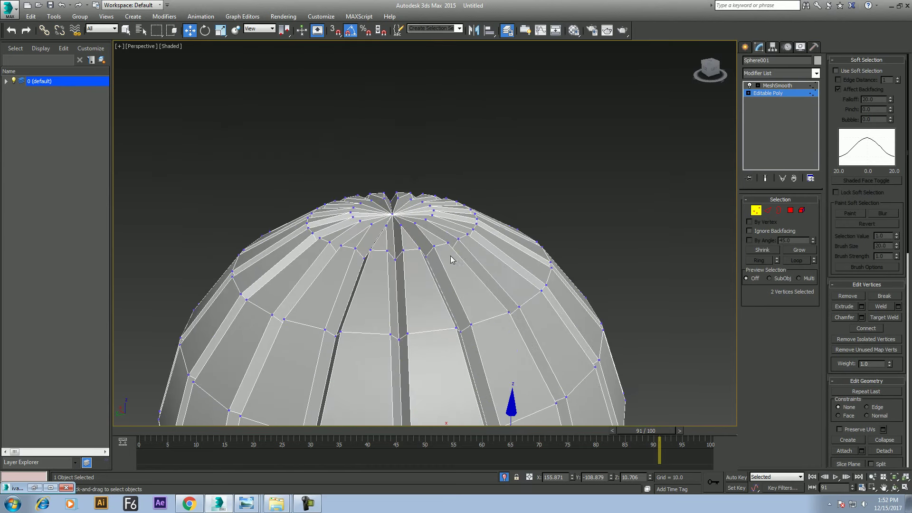
{"action": "key", "text": "t"}
{"action": "key", "text": "z"}
{"action": "scroll", "coordinate": [561, 220], "scroll_direction": "down", "scroll_amount": 3}
{"action": "scroll", "coordinate": [562, 219], "scroll_direction": "down", "scroll_amount": 3}
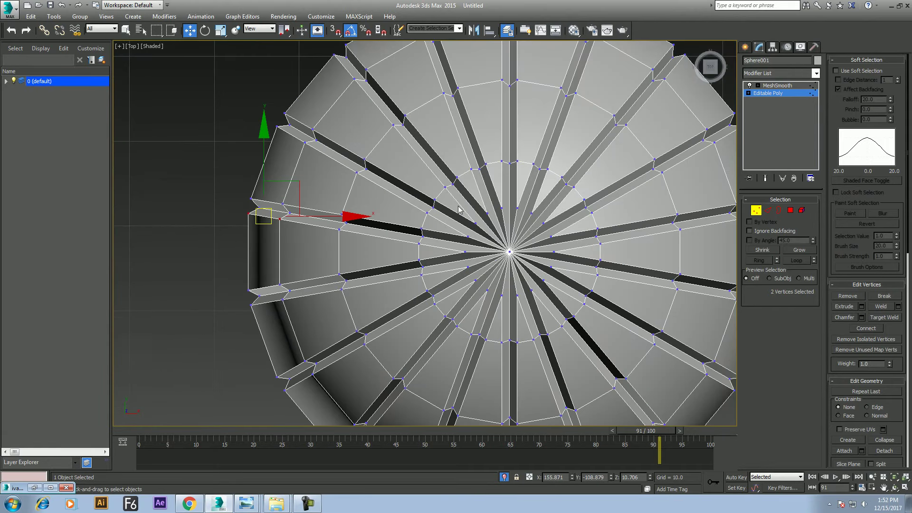
Scale the centre pole vertex at the sphere's top in Perspective view
{"action": "left_click", "coordinate": [509, 252]}
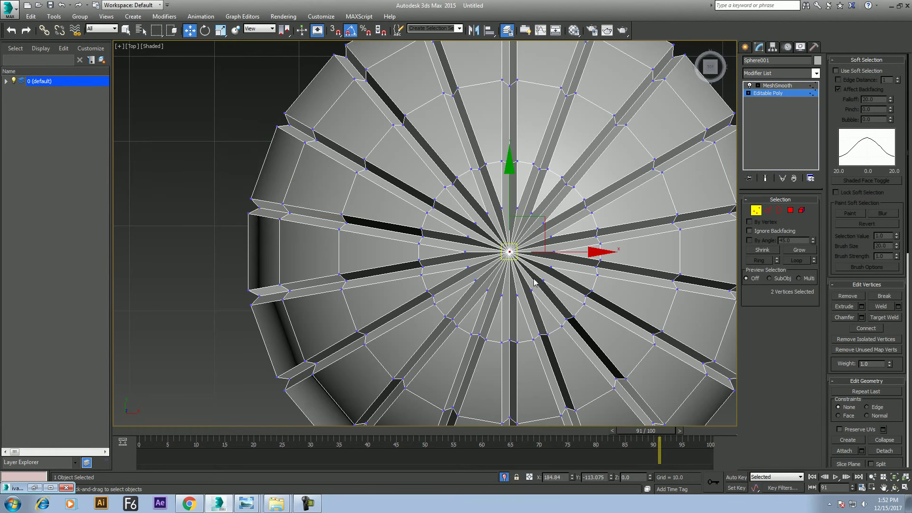
{"action": "key", "text": "p"}
{"action": "middle_click_drag", "start_coordinate": [522, 260], "coordinate": [536, 288], "text": "alt"}
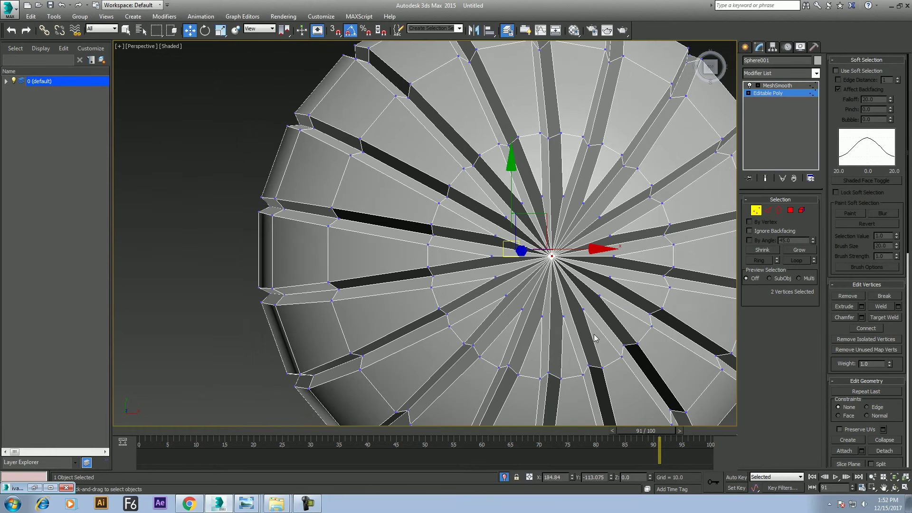
{"action": "left_click", "coordinate": [890, 491]}
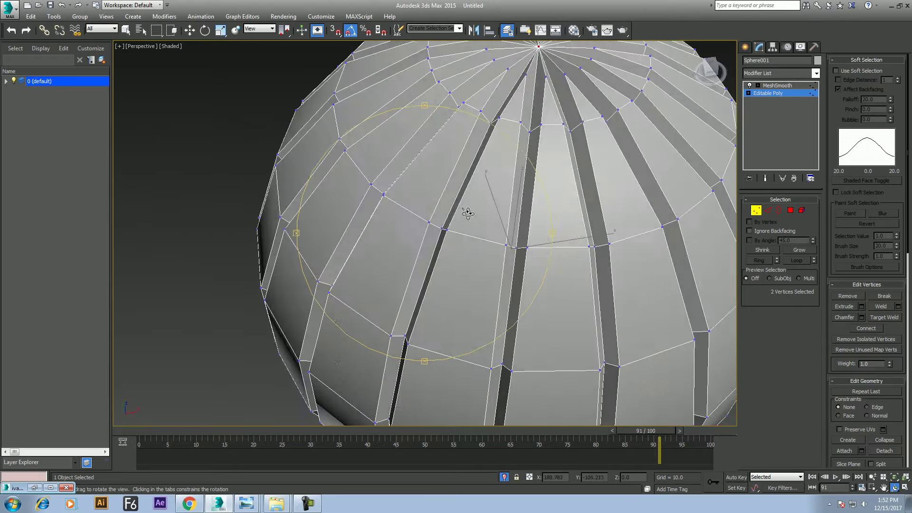
{"action": "left_click_drag", "start_coordinate": [457, 259], "coordinate": [414, 242]}
{"action": "key", "text": "r"}
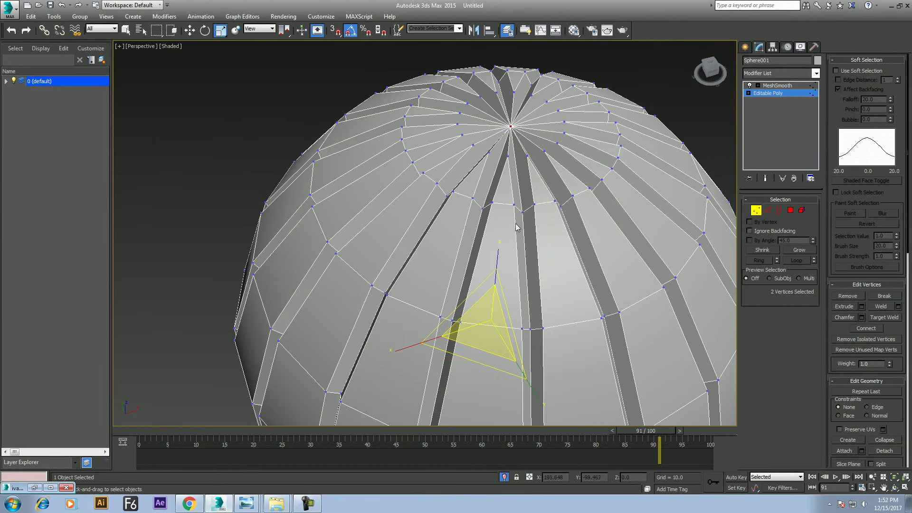
{"action": "mouse_move", "coordinate": [491, 327]}
{"action": "left_mouse_down"}
{"action": "mouse_move", "coordinate": [494, 309]}
{"action": "mouse_move", "coordinate": [494, 340]}
{"action": "mouse_move", "coordinate": [497, 329]}
{"action": "left_mouse_up"}
{"action": "scroll", "coordinate": [493, 302], "scroll_direction": "down", "scroll_amount": 2}
{"action": "scroll", "coordinate": [483, 308], "scroll_direction": "down", "scroll_amount": 2}
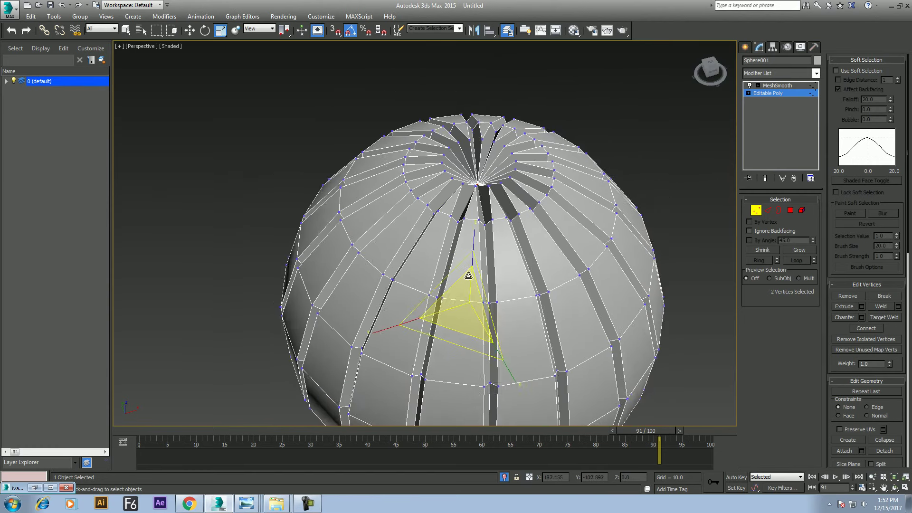
{"action": "middle_click_drag", "start_coordinate": [466, 271], "coordinate": [456, 266]}
{"action": "scroll", "coordinate": [458, 215], "scroll_direction": "up", "scroll_amount": 3}
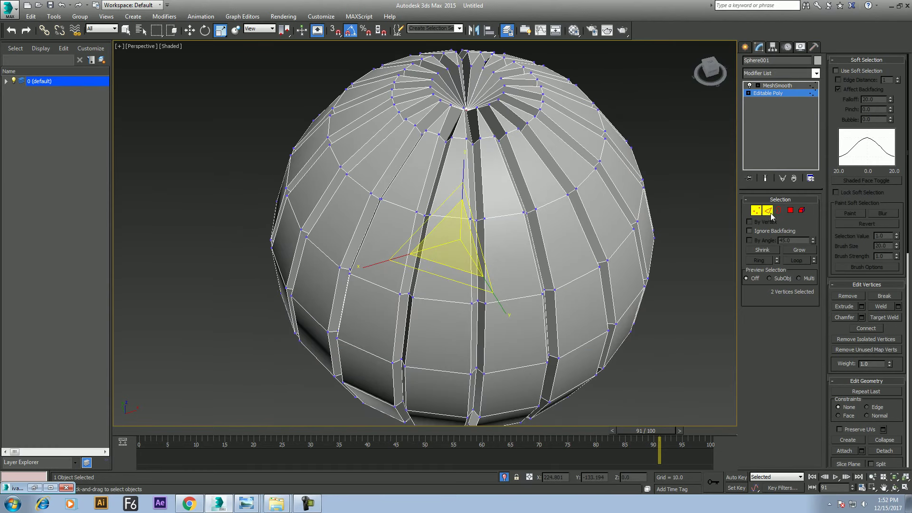
Return to object level and Shift-move clone the sphere to the right as Sphere002
{"action": "right_click", "coordinate": [489, 199]}
{"action": "left_click", "coordinate": [440, 189]}
{"action": "scroll", "coordinate": [388, 242], "scroll_direction": "down", "scroll_amount": 3}
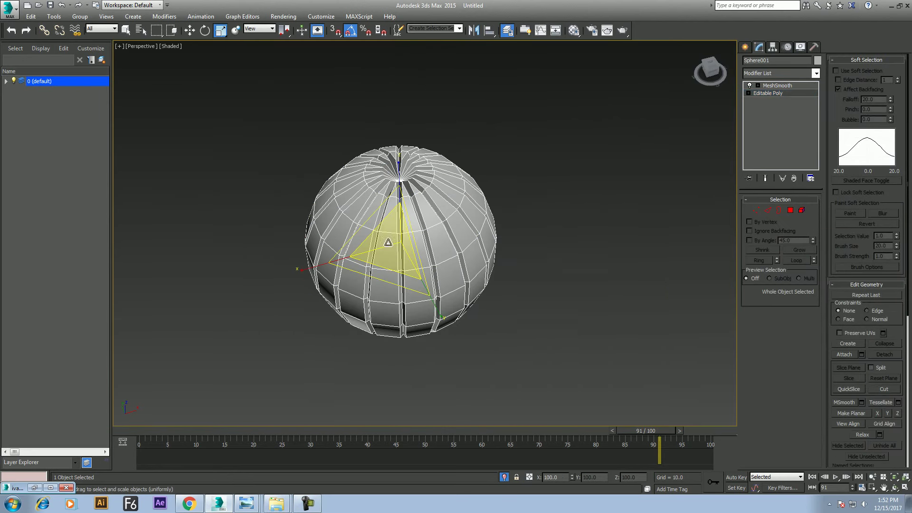
{"action": "key", "text": "w"}
{"action": "mouse_move", "coordinate": [482, 232]}
{"action": "left_mouse_down", "text": "shift"}
{"action": "mouse_move", "coordinate": [677, 200]}
{"action": "mouse_move", "coordinate": [755, 174]}
{"action": "left_mouse_up", "text": "shift"}
{"action": "left_click", "coordinate": [457, 292]}
{"action": "middle_click_drag", "start_coordinate": [489, 279], "coordinate": [321, 300]}
{"action": "left_click", "coordinate": [894, 488]}
{"action": "left_click_drag", "start_coordinate": [408, 261], "coordinate": [414, 223]}
At Edge level on the sphere copy, collapse a first horizontal edge ring
{"action": "scroll", "coordinate": [451, 314], "scroll_direction": "up", "scroll_amount": 3}
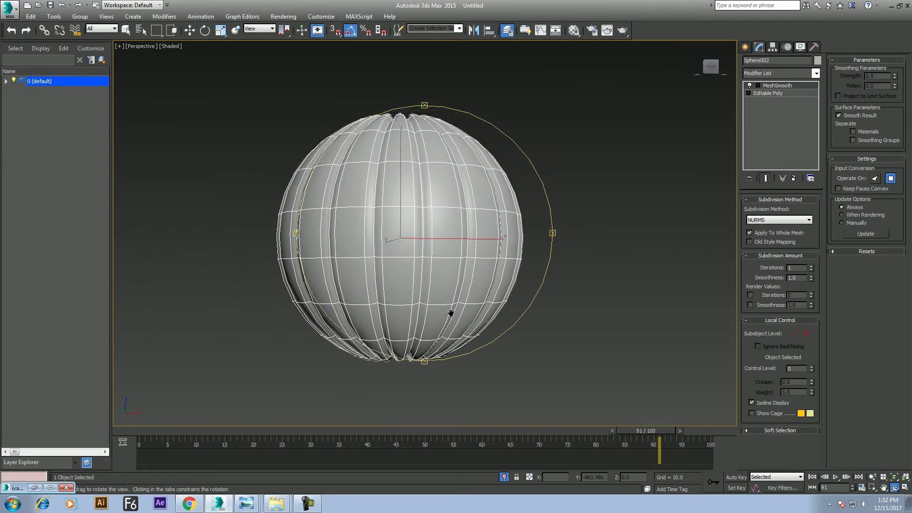
{"action": "key", "text": "w"}
{"action": "left_click", "coordinate": [749, 93]}
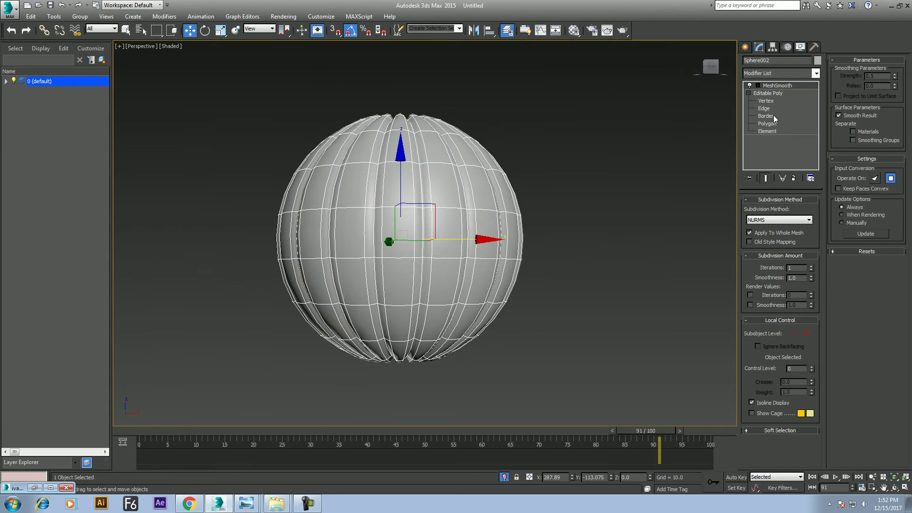
{"action": "left_click", "coordinate": [764, 108]}
{"action": "left_click", "coordinate": [474, 224]}
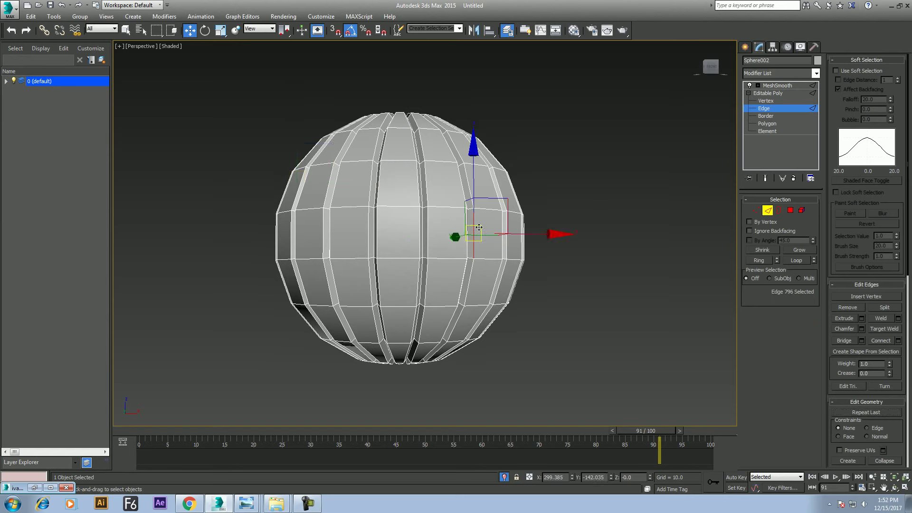
{"action": "left_click", "coordinate": [478, 252], "text": "shift"}
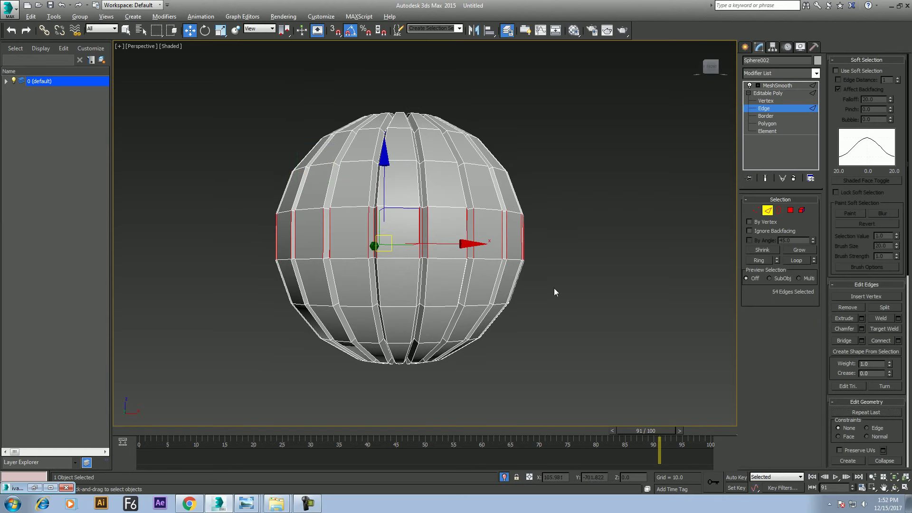
{"action": "left_click", "coordinate": [755, 261]}
{"action": "right_click", "coordinate": [467, 224]}
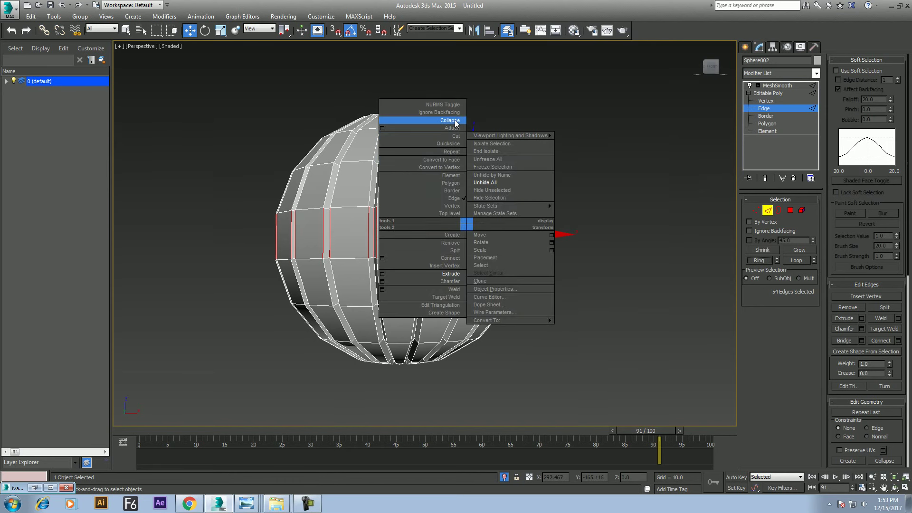
{"action": "left_click", "coordinate": [454, 121]}
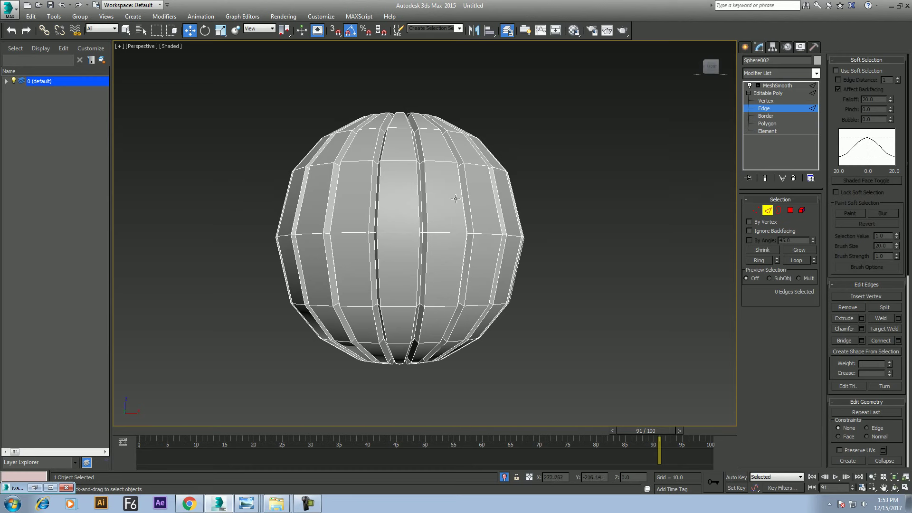
Collapse an edge ring on the sphere's upper band
{"action": "left_click", "coordinate": [448, 149]}
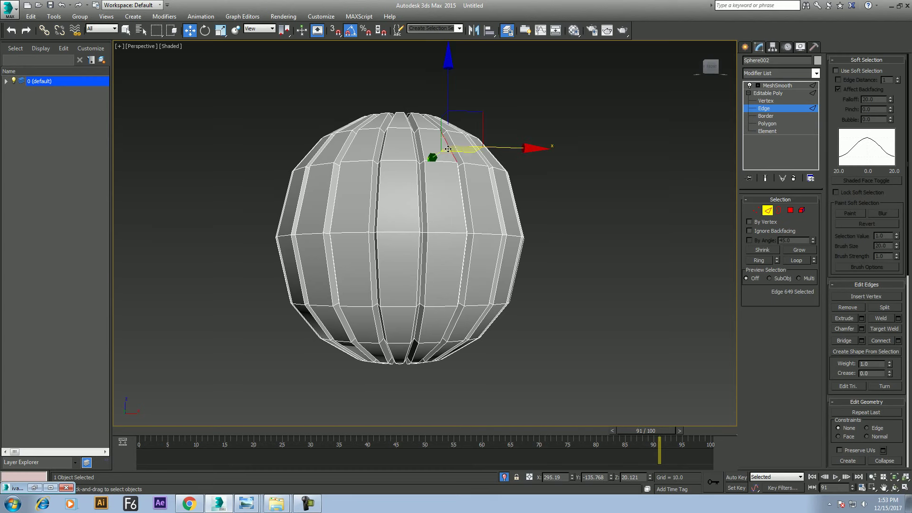
{"action": "left_click", "coordinate": [759, 261]}
{"action": "right_click", "coordinate": [601, 153]}
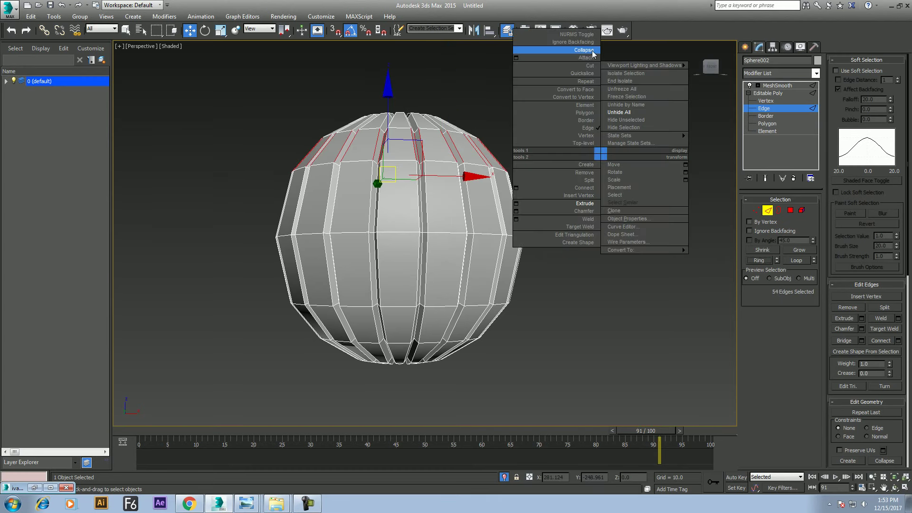
{"action": "left_click", "coordinate": [584, 50]}
{"action": "middle_click_drag", "start_coordinate": [588, 70], "coordinate": [590, 171], "text": "alt"}
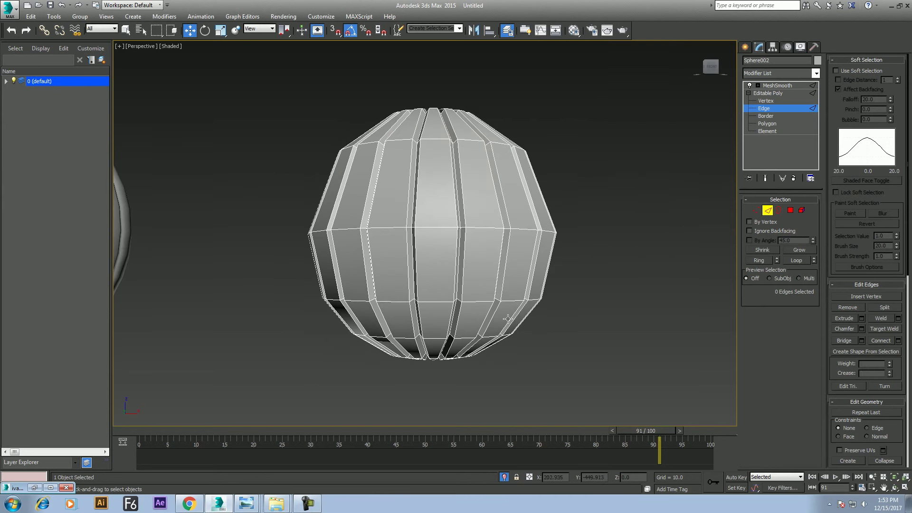
Collapse an edge ring on the sphere's lower band and recentre the view
{"action": "left_click", "coordinate": [507, 318]}
{"action": "left_click", "coordinate": [767, 262]}
{"action": "right_click", "coordinate": [608, 169]}
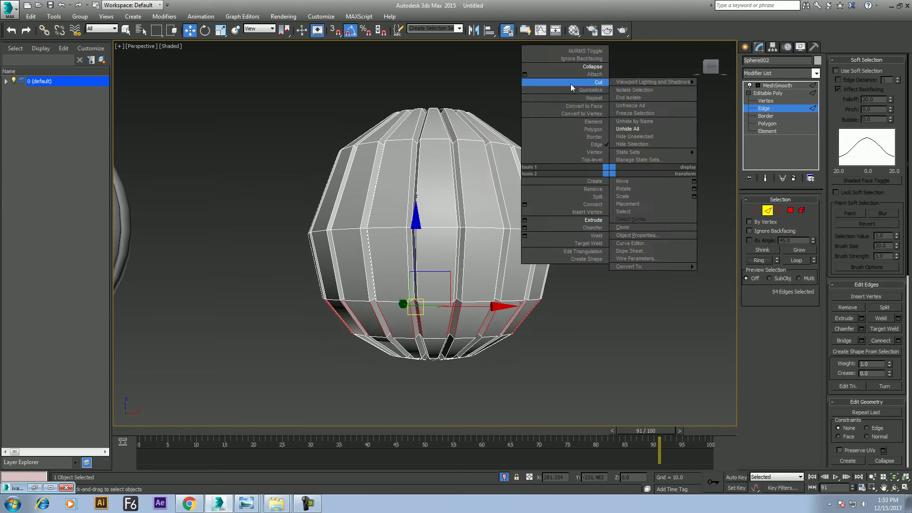
{"action": "left_click", "coordinate": [586, 69]}
{"action": "middle_click_drag", "start_coordinate": [563, 189], "coordinate": [567, 253]}
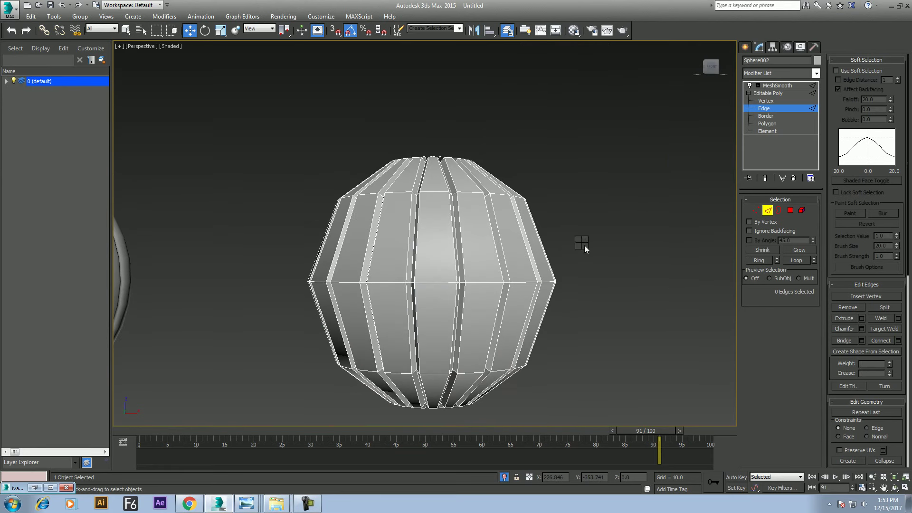
{"action": "right_click", "coordinate": [583, 244]}
{"action": "mouse_move", "coordinate": [459, 244]}
{"action": "middle_mouse_down"}
{"action": "mouse_move", "coordinate": [421, 184]}
{"action": "mouse_move", "coordinate": [412, 228]}
{"action": "middle_mouse_up"}
{"action": "right_click", "coordinate": [409, 223]}
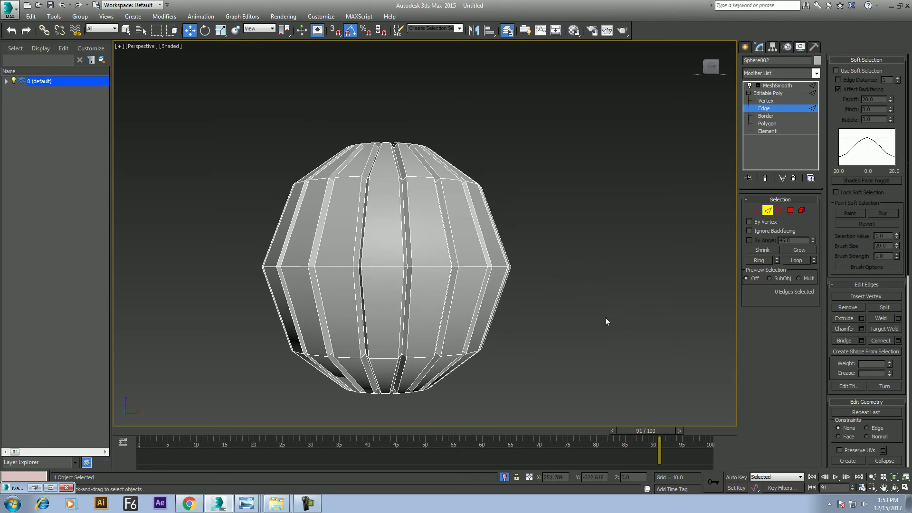
{"action": "scroll", "coordinate": [617, 328], "scroll_direction": "up", "scroll_amount": 2}
Chamfer the sphere's equator edge loop with an amount of 6.687
{"action": "scroll", "coordinate": [546, 299], "scroll_direction": "up", "scroll_amount": 2}
{"action": "scroll", "coordinate": [540, 285], "scroll_direction": "up", "scroll_amount": 2}
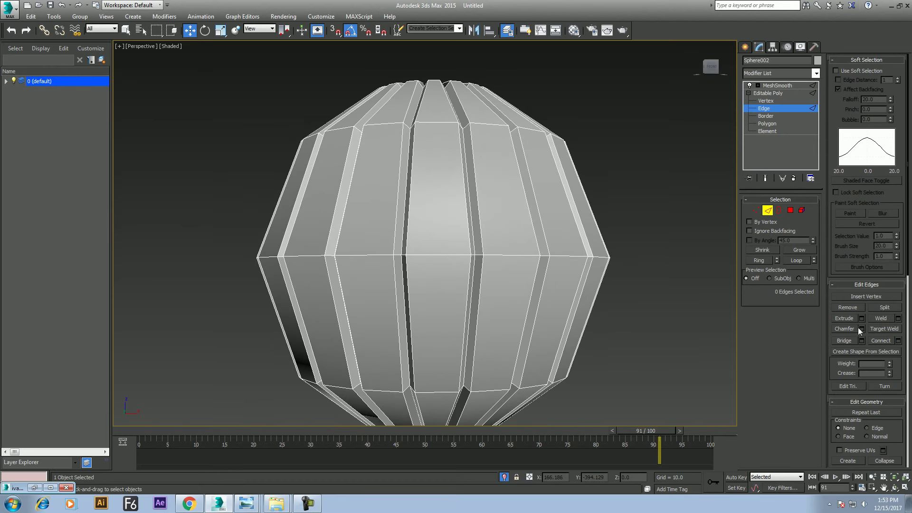
{"action": "left_click", "coordinate": [499, 258]}
{"action": "left_click", "coordinate": [800, 262]}
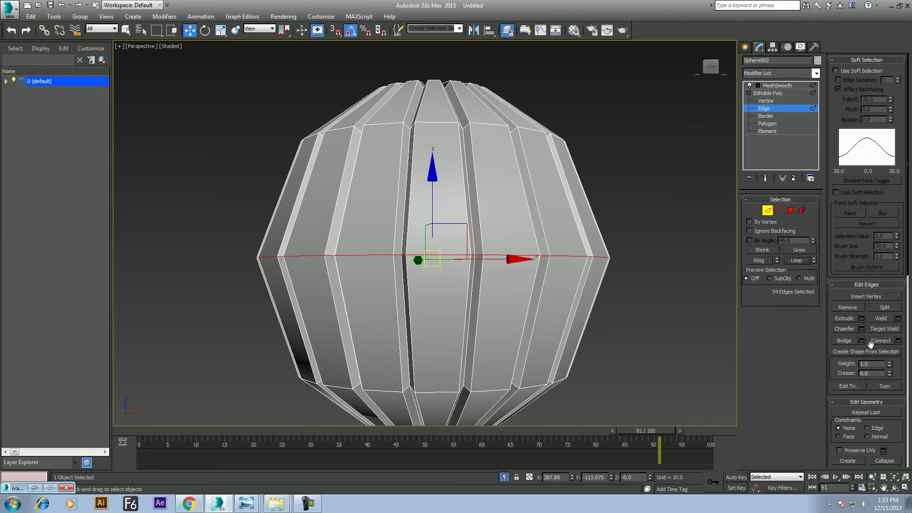
{"action": "left_click", "coordinate": [861, 328]}
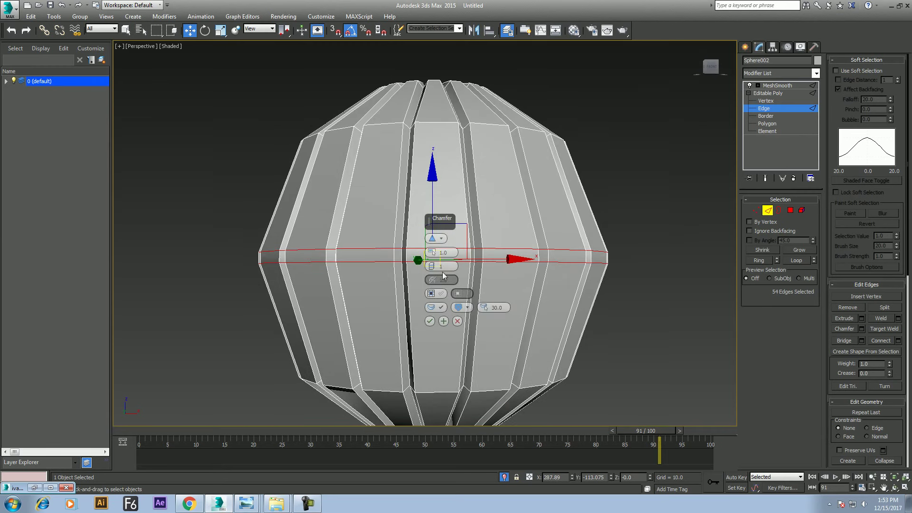
{"action": "left_click_drag", "start_coordinate": [434, 252], "coordinate": [433, 235]}
{"action": "mouse_move", "coordinate": [431, 267]}
{"action": "left_mouse_down"}
{"action": "mouse_move", "coordinate": [432, 276]}
{"action": "mouse_move", "coordinate": [433, 260]}
{"action": "left_mouse_up"}
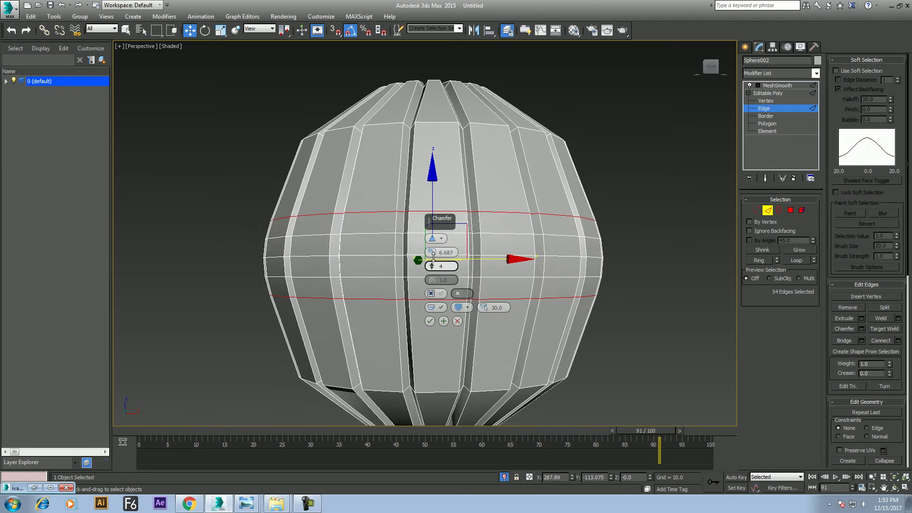
{"action": "left_click", "coordinate": [432, 322]}
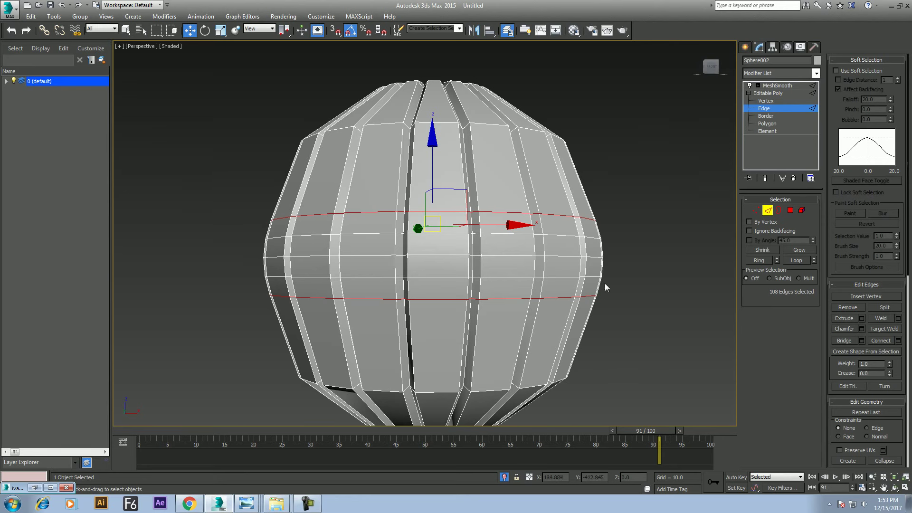
At Vertex level, select a vertex just above the new chamfered band
{"action": "middle_click_drag", "start_coordinate": [606, 287], "coordinate": [624, 295]}
{"action": "left_click", "coordinate": [756, 211]}
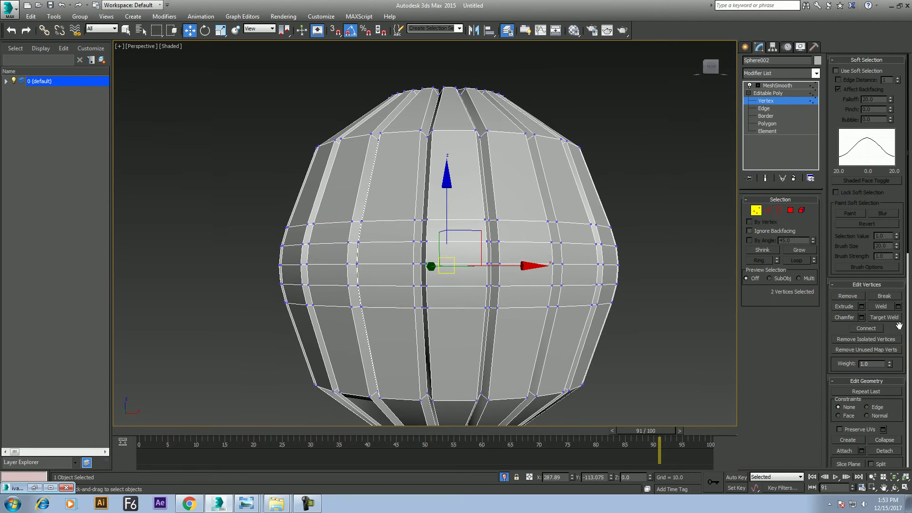
{"action": "scroll", "coordinate": [523, 262], "scroll_direction": "up", "scroll_amount": 2}
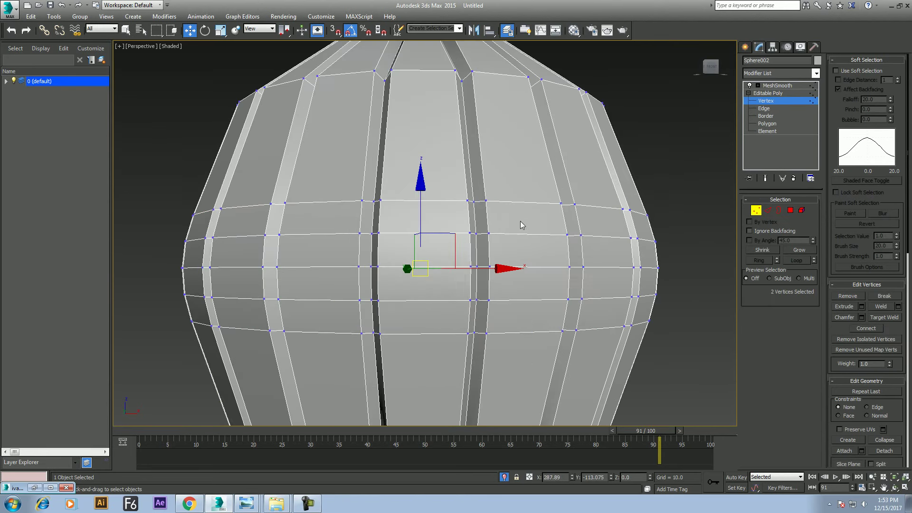
{"action": "left_click", "coordinate": [486, 200]}
Target Weld the stray vertices above the chamfered band onto the vertices below them
{"action": "right_click", "coordinate": [577, 138]}
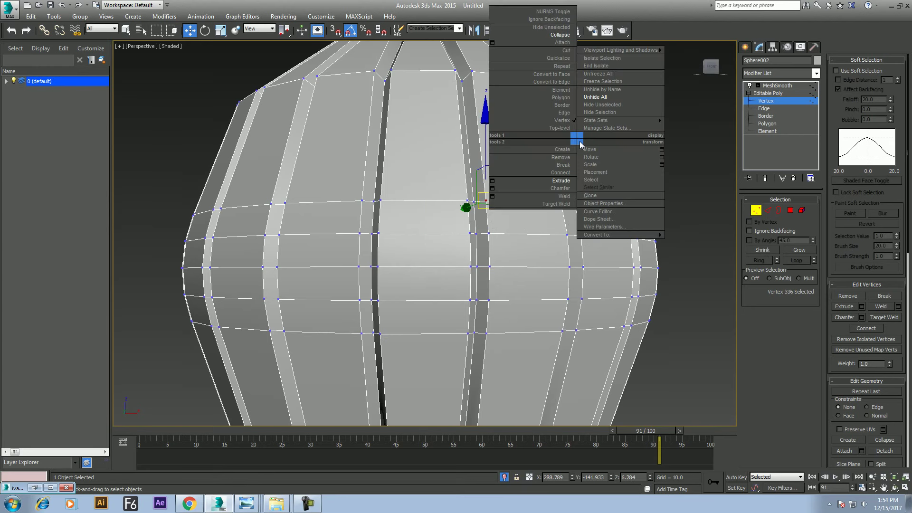
{"action": "left_click", "coordinate": [569, 205]}
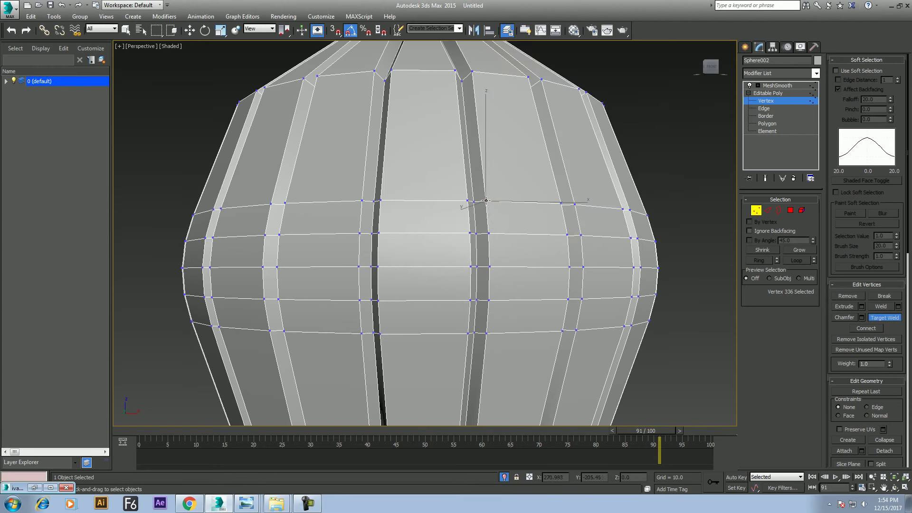
{"action": "left_click", "coordinate": [489, 233]}
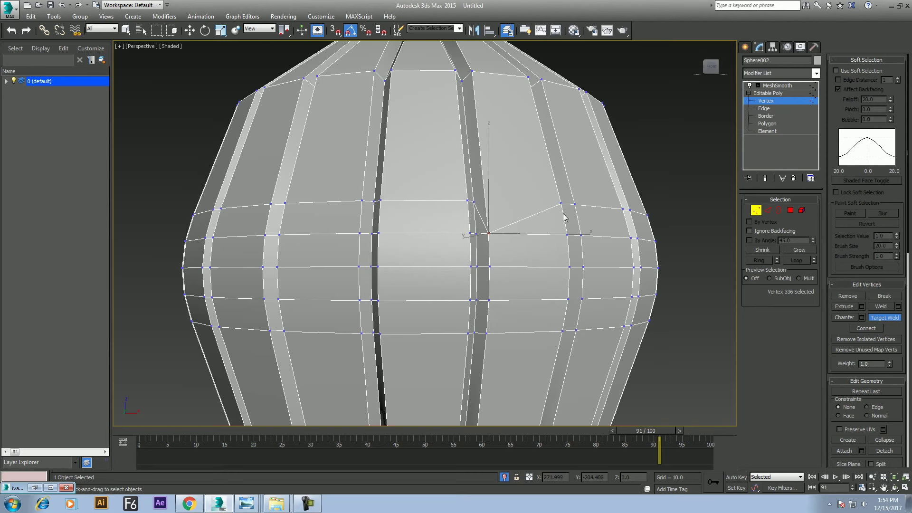
{"action": "left_click", "coordinate": [567, 234]}
{"action": "left_click", "coordinate": [467, 200]}
{"action": "left_click", "coordinate": [469, 234]}
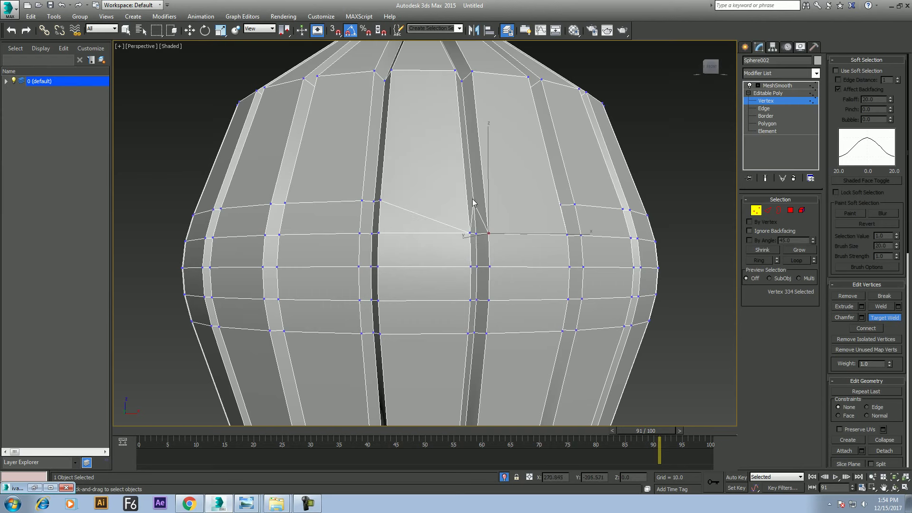
{"action": "left_click", "coordinate": [474, 202]}
{"action": "left_click", "coordinate": [476, 233]}
Target Weld a vertex below the band onto the vertex above it
{"action": "middle_click_drag", "start_coordinate": [526, 283], "coordinate": [524, 163]}
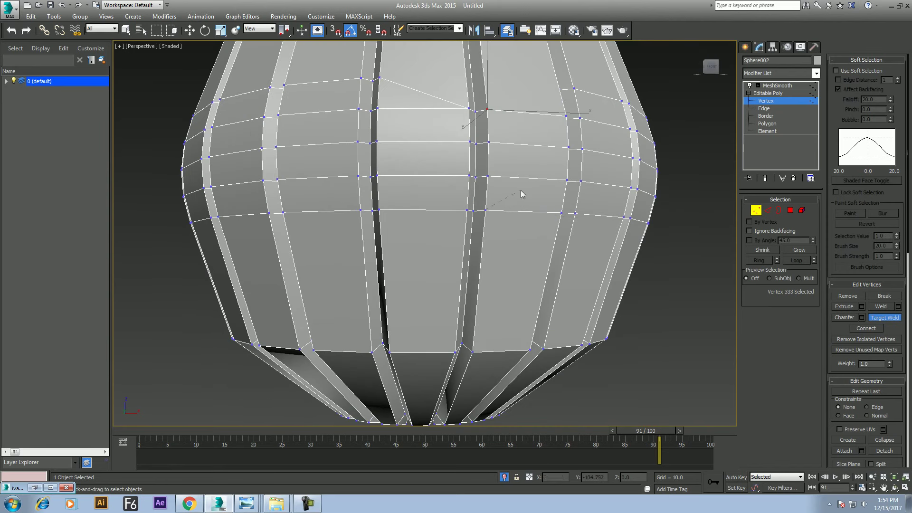
{"action": "left_click", "coordinate": [490, 175]}
{"action": "left_click", "coordinate": [488, 176]}
{"action": "left_click", "coordinate": [768, 210]}
Connect an upper-ring vertex to a lower vertex with a new diagonal edge
{"action": "key", "text": "w"}
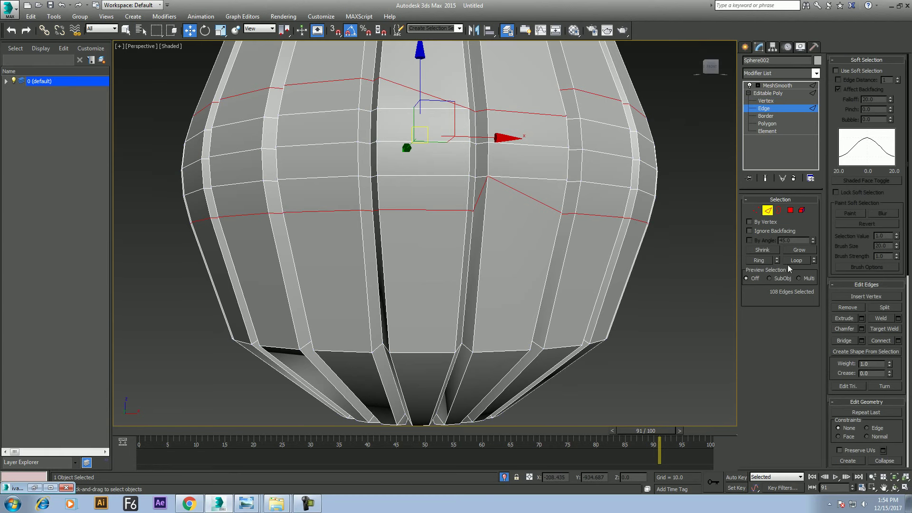
{"action": "left_click", "coordinate": [755, 210]}
{"action": "middle_click_drag", "start_coordinate": [475, 190], "coordinate": [491, 157], "text": "alt"}
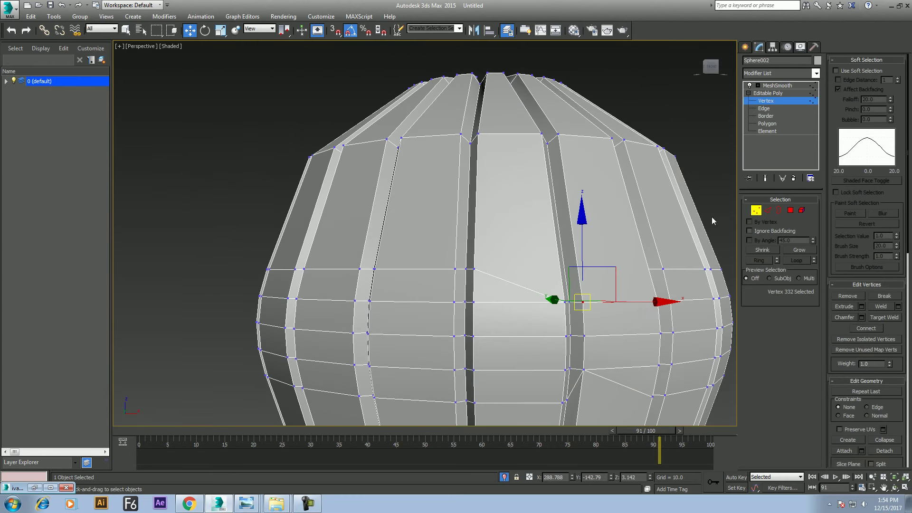
{"action": "left_click", "coordinate": [461, 134]}
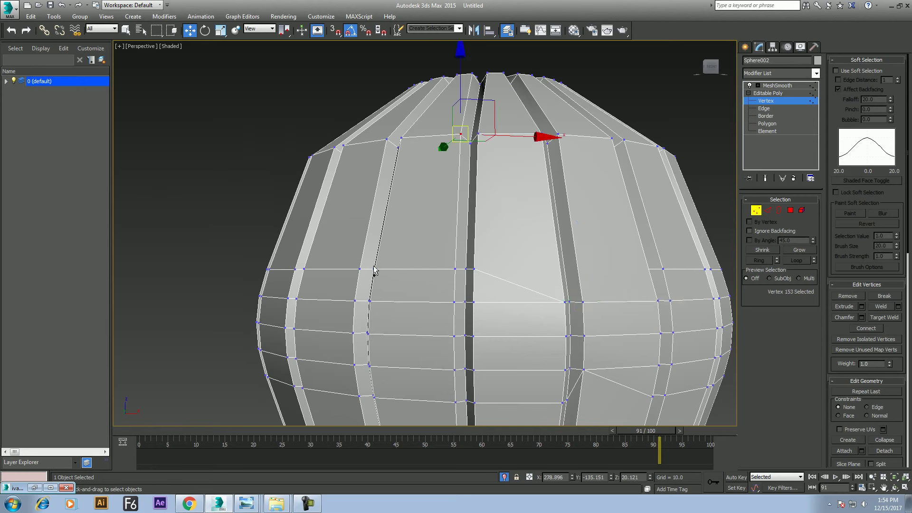
{"action": "left_click", "coordinate": [375, 268], "text": "ctrl"}
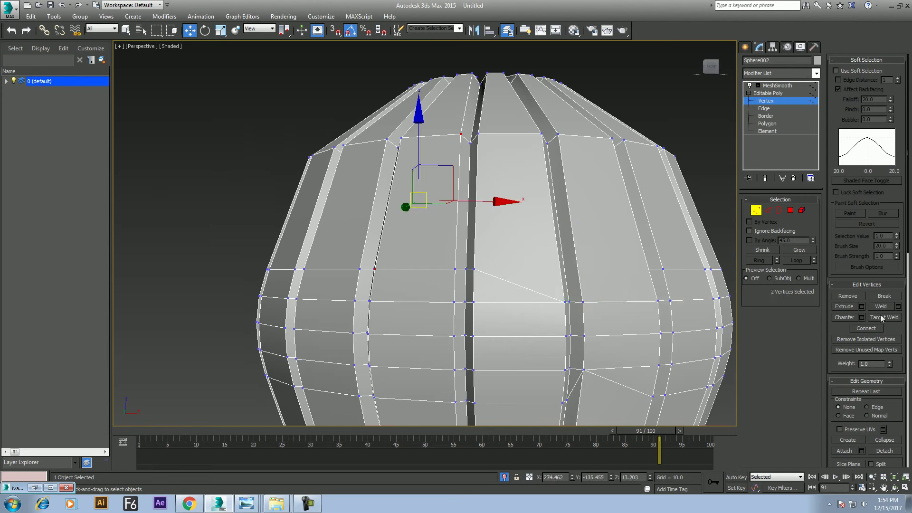
{"action": "left_click", "coordinate": [867, 330]}
Connect a second vertex pair on the upper section with another diagonal edge
{"action": "left_click", "coordinate": [540, 133]}
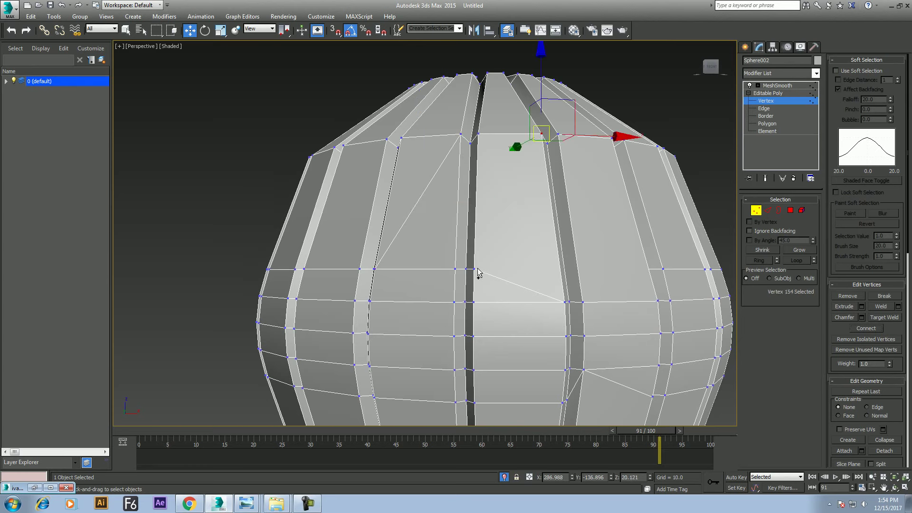
{"action": "left_click", "coordinate": [472, 268], "text": "ctrl"}
{"action": "left_click", "coordinate": [867, 329]}
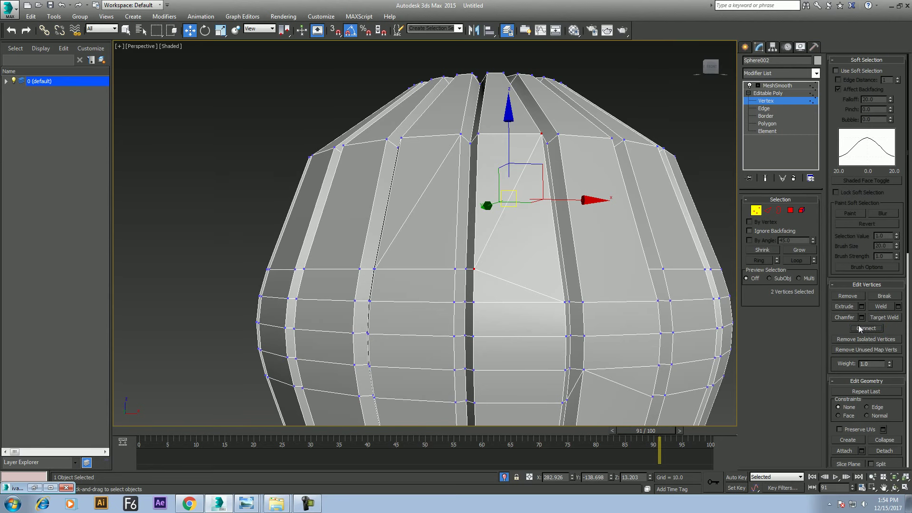
{"action": "middle_click_drag", "start_coordinate": [601, 205], "coordinate": [611, 233]}
{"action": "scroll", "coordinate": [535, 387], "scroll_direction": "down", "scroll_amount": 5}
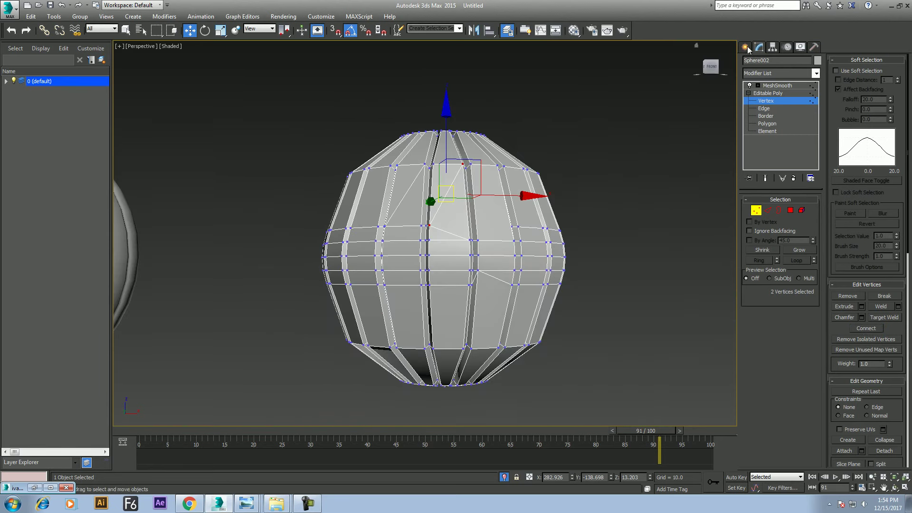
{"action": "left_click", "coordinate": [745, 47]}
{"action": "middle_click_drag", "start_coordinate": [570, 190], "coordinate": [521, 231]}
Create a segmented plane beside the spheres in Top view and convert it to Editable Poly
{"action": "key", "text": "t"}
{"action": "scroll", "coordinate": [512, 223], "scroll_direction": "down", "scroll_amount": 3}
{"action": "scroll", "coordinate": [512, 224], "scroll_direction": "down", "scroll_amount": 3}
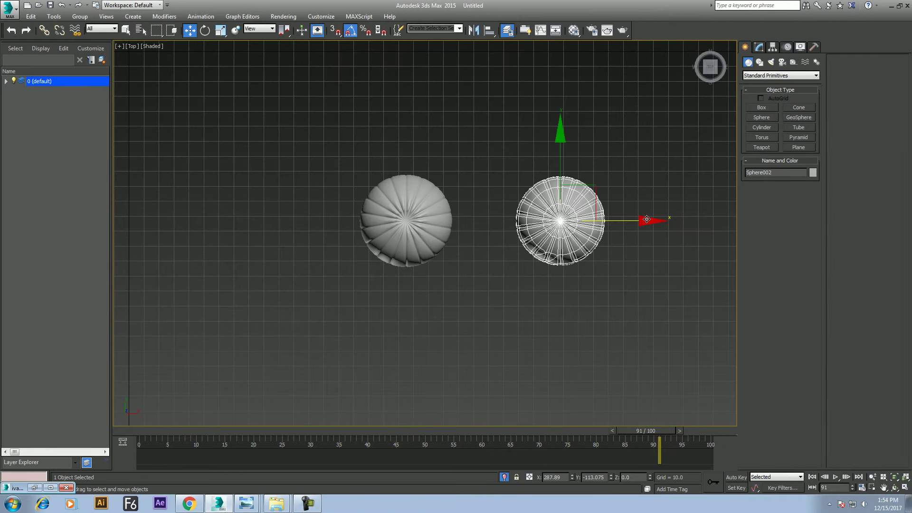
{"action": "left_click", "coordinate": [808, 147]}
{"action": "middle_click_drag", "start_coordinate": [660, 194], "coordinate": [405, 199]}
{"action": "mouse_move", "coordinate": [435, 147]}
{"action": "left_mouse_down"}
{"action": "mouse_move", "coordinate": [580, 252]}
{"action": "mouse_move", "coordinate": [610, 287]}
{"action": "left_mouse_up"}
{"action": "right_click", "coordinate": [579, 185]}
{"action": "right_click", "coordinate": [579, 185]}
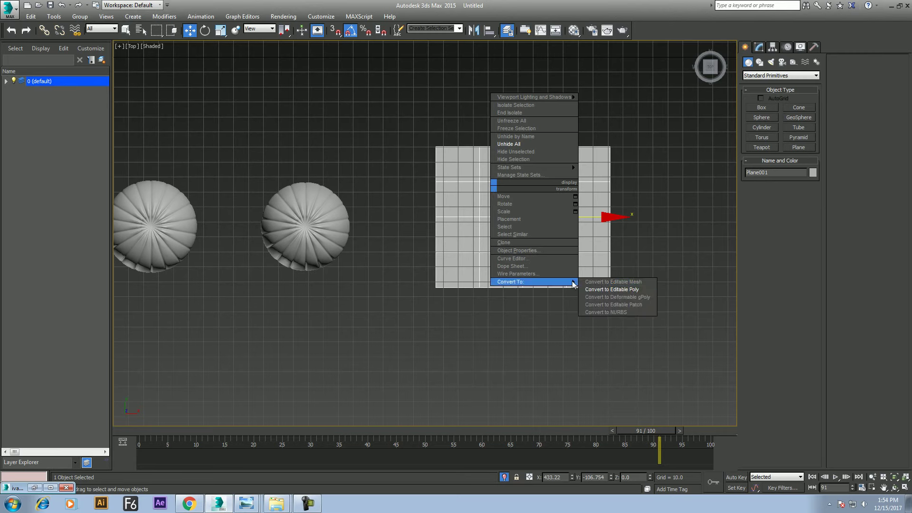
{"action": "left_click", "coordinate": [635, 292]}
In Perspective view, remove the plane's centre vertex so its four faces merge
{"action": "mouse_move", "coordinate": [570, 273]}
{"action": "middle_mouse_down"}
{"action": "mouse_move", "coordinate": [578, 321]}
{"action": "mouse_move", "coordinate": [522, 353]}
{"action": "mouse_move", "coordinate": [597, 318]}
{"action": "mouse_move", "coordinate": [615, 328]}
{"action": "middle_mouse_up"}
{"action": "key", "text": "1"}
{"action": "key", "text": "p"}
{"action": "scroll", "coordinate": [547, 336], "scroll_direction": "up", "scroll_amount": 5}
{"action": "middle_click_drag", "start_coordinate": [539, 167], "coordinate": [579, 215]}
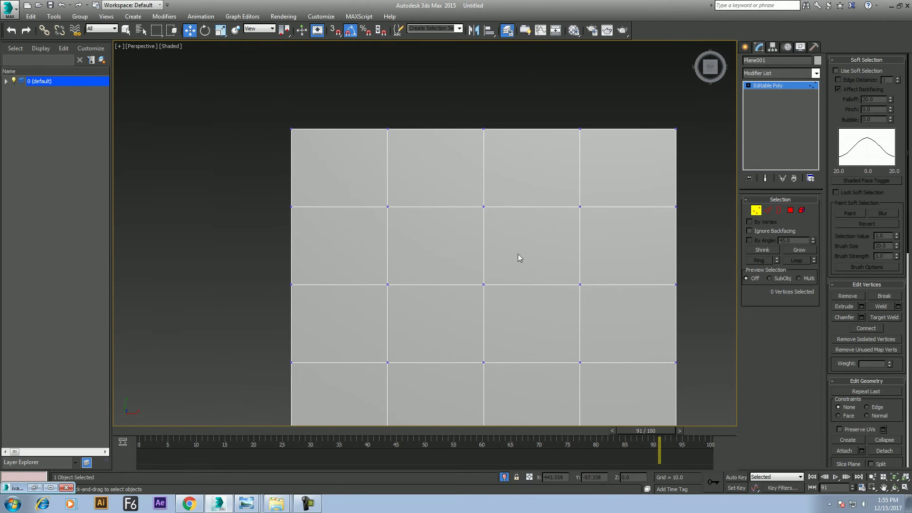
{"action": "left_click", "coordinate": [484, 284]}
{"action": "right_click", "coordinate": [537, 227]}
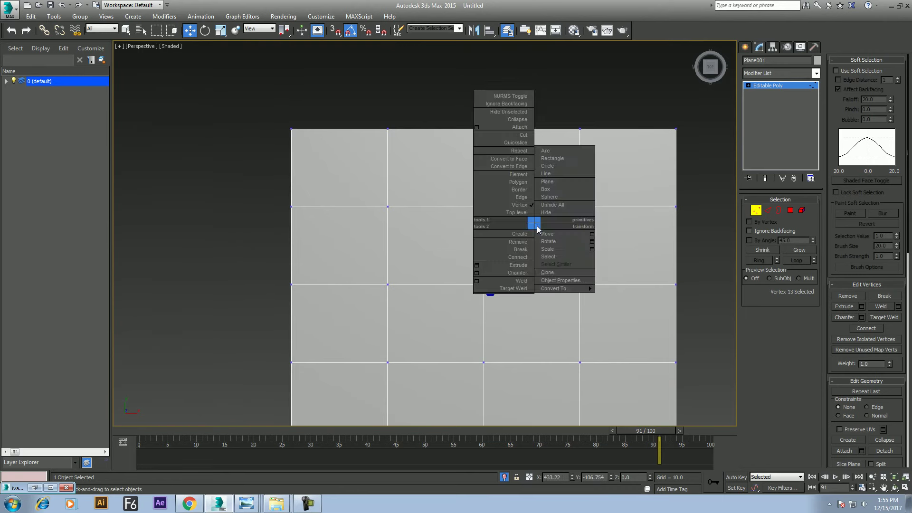
{"action": "left_click", "coordinate": [524, 242]}
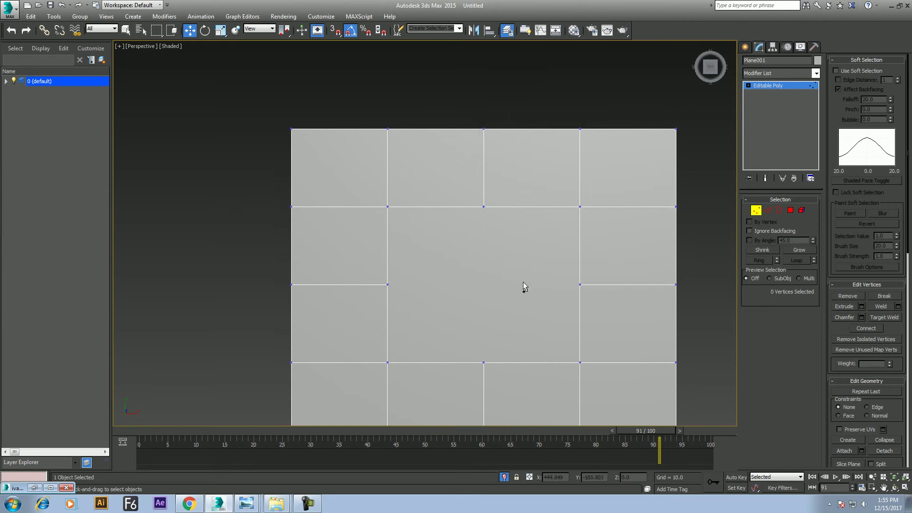
Try selecting the left and right middle-row vertices, then clear the selection
{"action": "left_click_drag", "start_coordinate": [506, 184], "coordinate": [460, 399]}
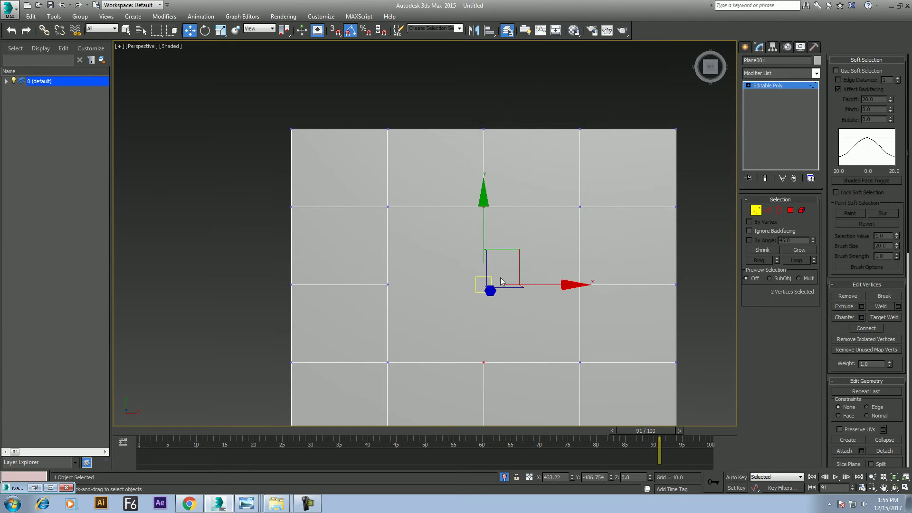
{"action": "right_click", "coordinate": [499, 246]}
{"action": "left_click", "coordinate": [584, 293]}
{"action": "left_click", "coordinate": [387, 285], "text": "ctrl"}
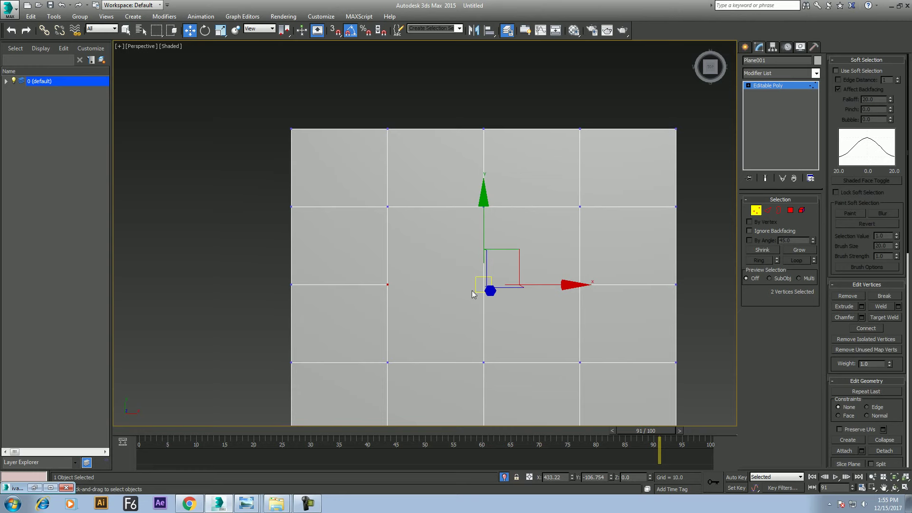
{"action": "left_click", "coordinate": [580, 287]}
{"action": "key", "text": "ctrl+z"}
{"action": "right_click", "coordinate": [429, 268]}
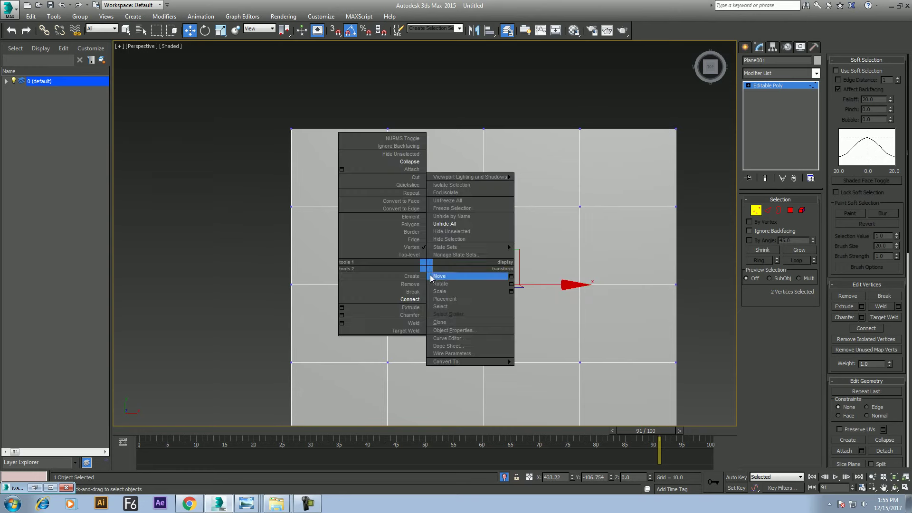
{"action": "left_click", "coordinate": [416, 300]}
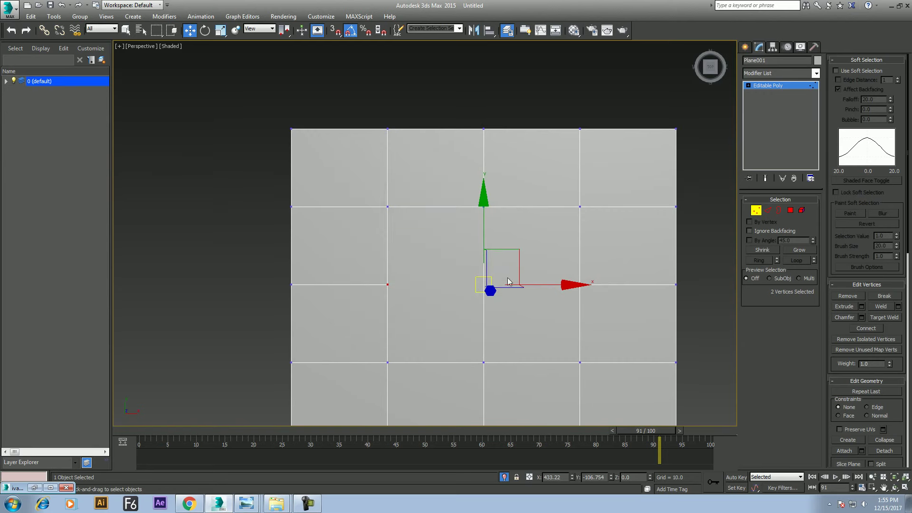
{"action": "scroll", "coordinate": [534, 258], "scroll_direction": "up", "scroll_amount": 3}
{"action": "left_click", "coordinate": [519, 303]}
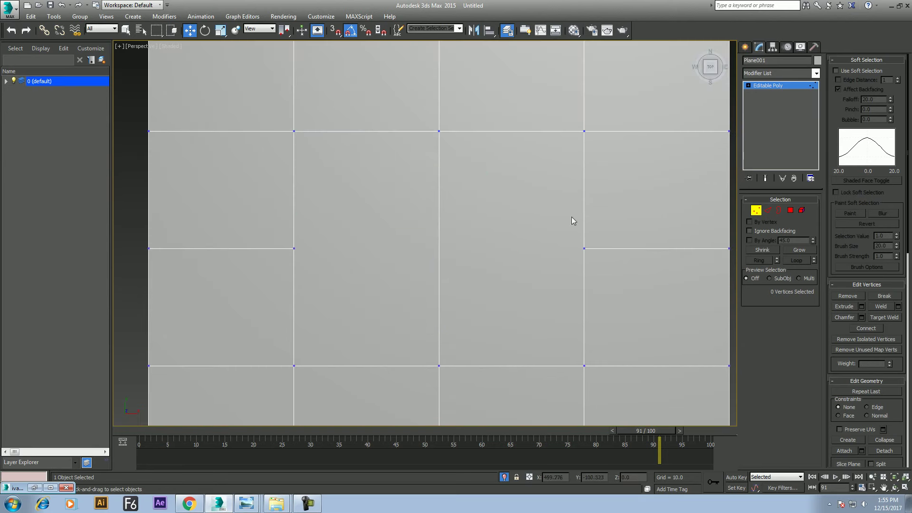
Cut a horizontal edge from the right middle vertex to the left one, then orbit to an angle
{"action": "right_click", "coordinate": [592, 172]}
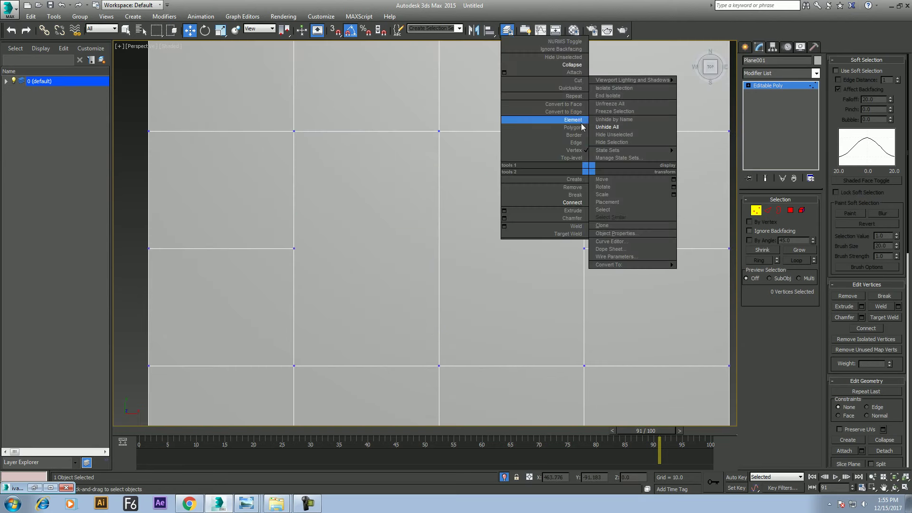
{"action": "left_click", "coordinate": [581, 80]}
{"action": "left_click", "coordinate": [583, 248]}
{"action": "left_click", "coordinate": [294, 248]}
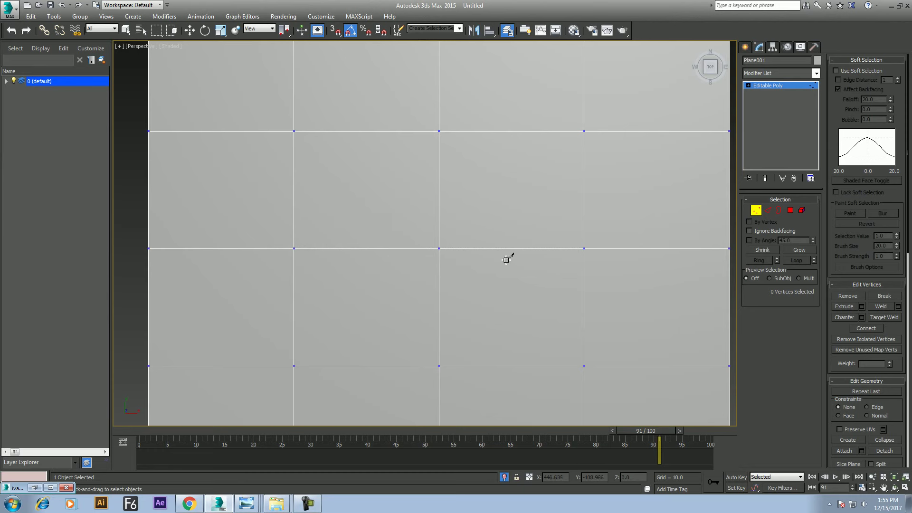
{"action": "middle_click_drag", "start_coordinate": [497, 265], "coordinate": [450, 299]}
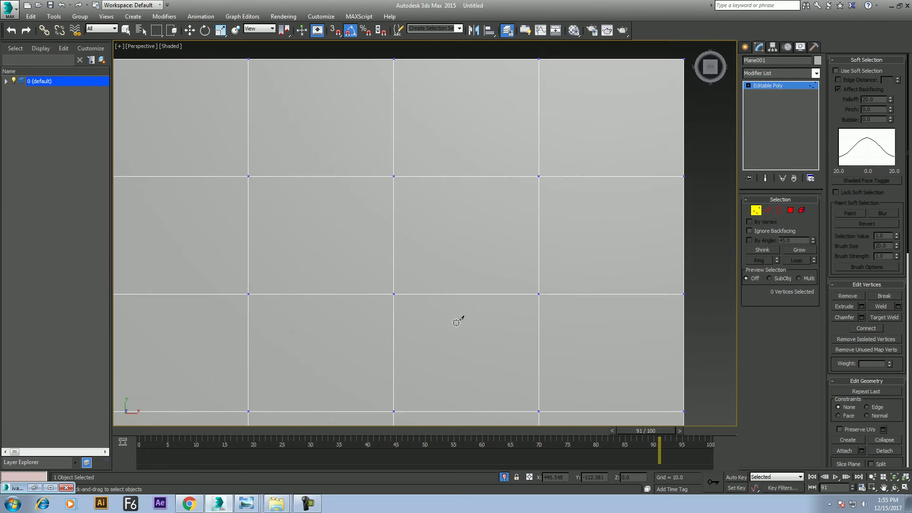
{"action": "left_click", "coordinate": [894, 487]}
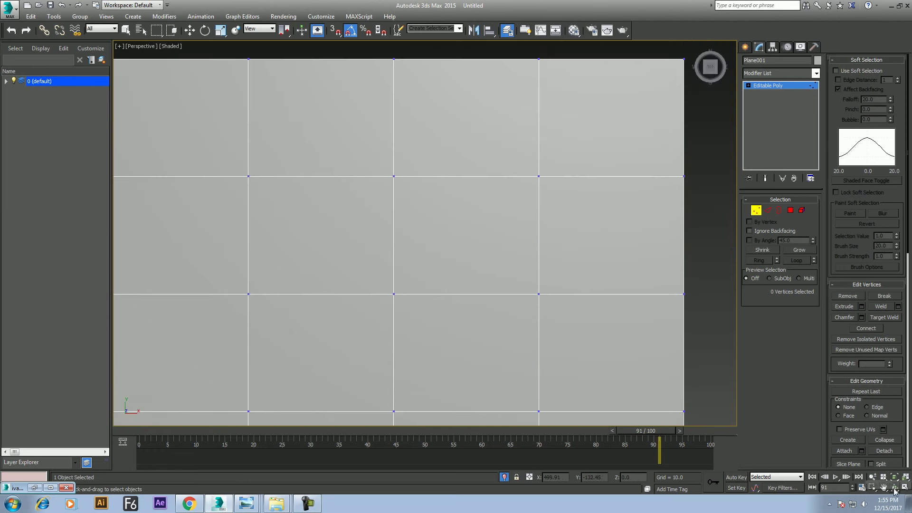
{"action": "left_click_drag", "start_coordinate": [454, 295], "coordinate": [429, 236]}
Connect two pairs of the plane's mid-side vertices with diagonal edges
{"action": "key", "text": "w"}
{"action": "left_click", "coordinate": [563, 256]}
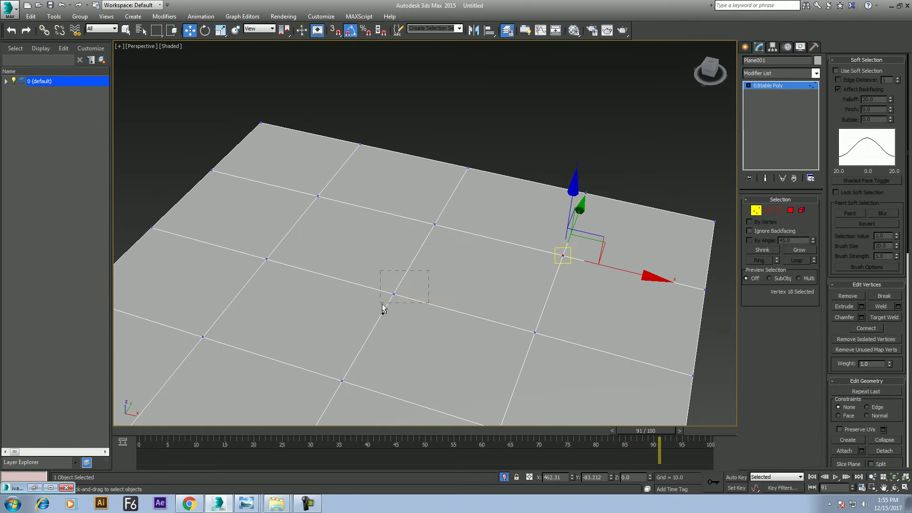
{"action": "left_click_drag", "start_coordinate": [428, 271], "coordinate": [383, 306], "text": "ctrl"}
{"action": "right_click", "coordinate": [357, 244]}
{"action": "left_click", "coordinate": [316, 287]}
{"action": "middle_click_drag", "start_coordinate": [356, 307], "coordinate": [407, 307]}
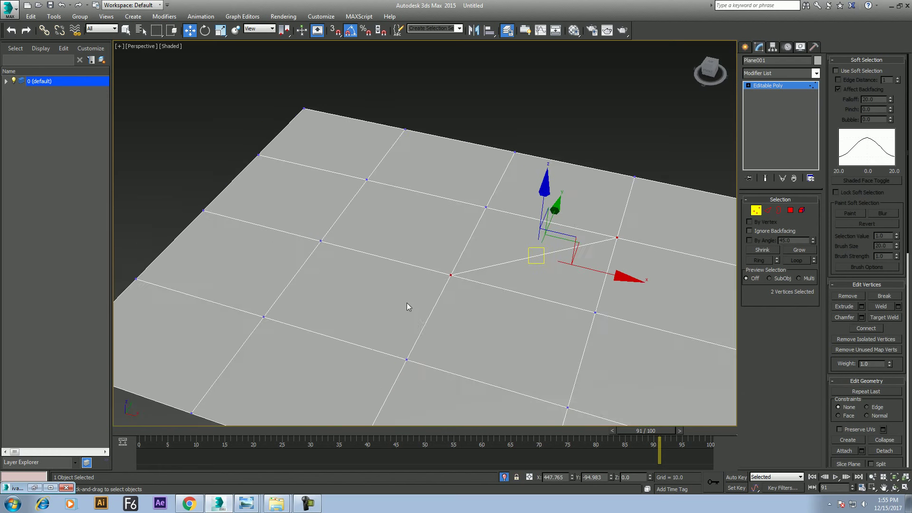
{"action": "left_click", "coordinate": [451, 275]}
{"action": "left_click", "coordinate": [264, 317], "text": "ctrl"}
{"action": "right_click", "coordinate": [295, 293]}
{"action": "left_click", "coordinate": [281, 326]}
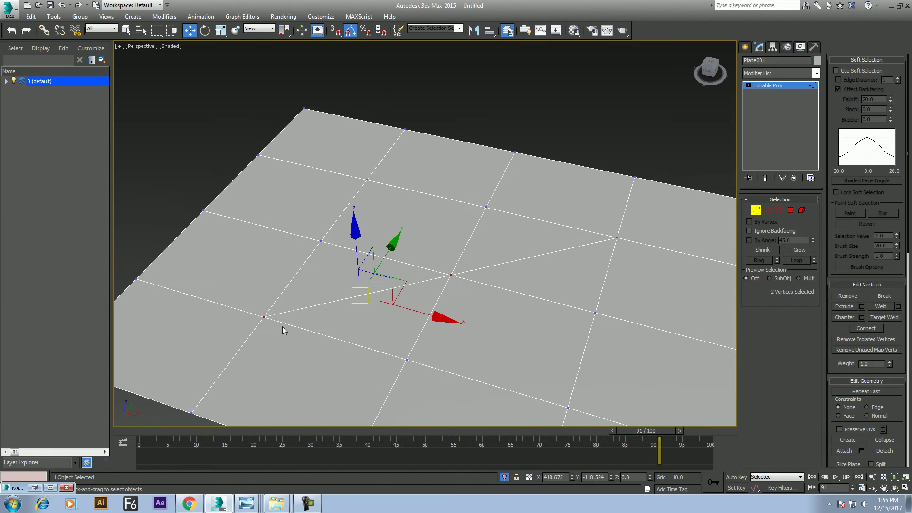
Connect the upper, centre and lower-right vertices with new edges
{"action": "left_click", "coordinate": [367, 180]}
{"action": "left_click", "coordinate": [451, 275], "text": "ctrl"}
{"action": "left_click", "coordinate": [568, 408], "text": "ctrl"}
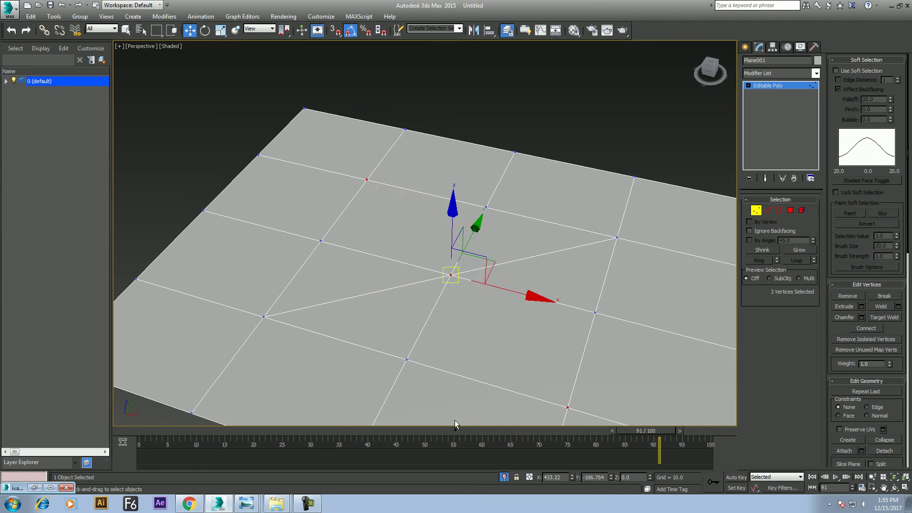
{"action": "right_click", "coordinate": [412, 292]}
{"action": "left_click", "coordinate": [397, 325]}
{"action": "left_click", "coordinate": [472, 327]}
Chamfer the centre and four surrounding vertices by about 7.3 into small polygons
{"action": "left_click", "coordinate": [451, 275]}
{"action": "left_click", "coordinate": [367, 180], "text": "ctrl"}
{"action": "left_click", "coordinate": [264, 317], "text": "ctrl"}
{"action": "left_click_drag", "start_coordinate": [575, 377], "coordinate": [525, 426], "text": "ctrl"}
{"action": "left_click", "coordinate": [618, 238], "text": "ctrl"}
{"action": "right_click", "coordinate": [452, 241]}
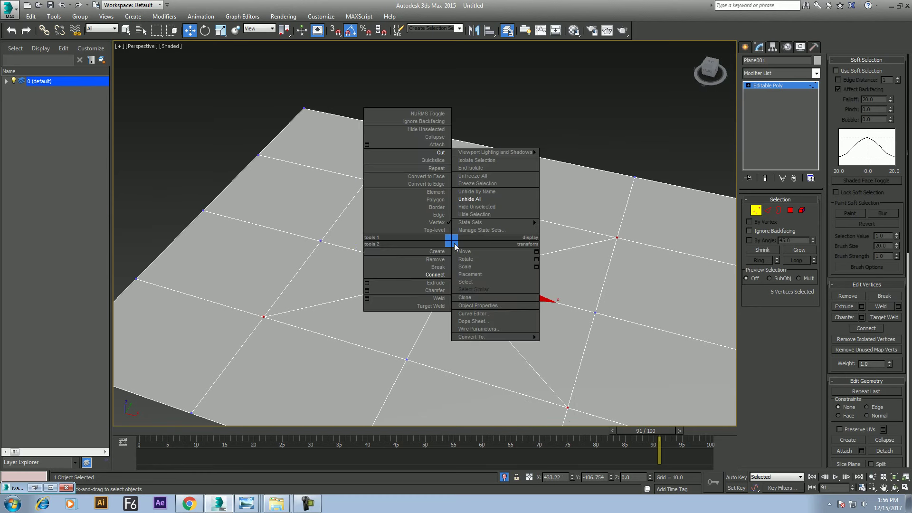
{"action": "left_click", "coordinate": [367, 291]}
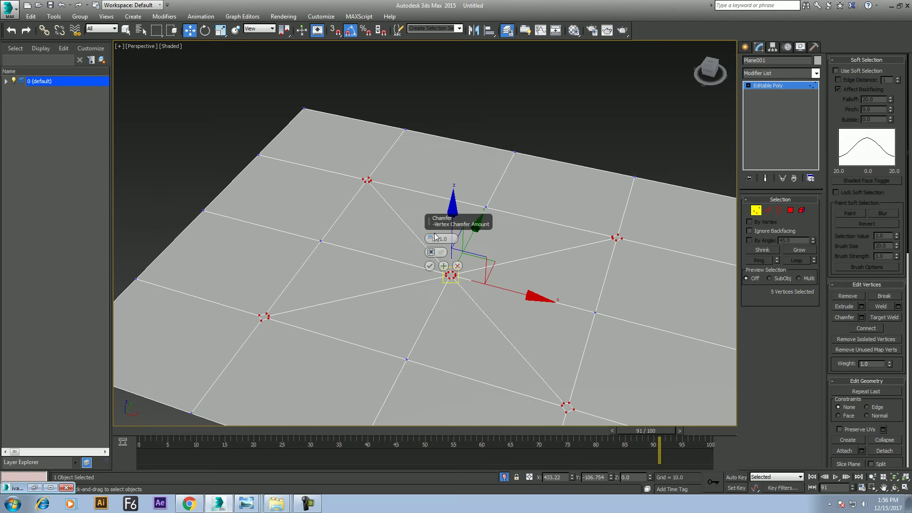
{"action": "left_click_drag", "start_coordinate": [431, 239], "coordinate": [437, 206]}
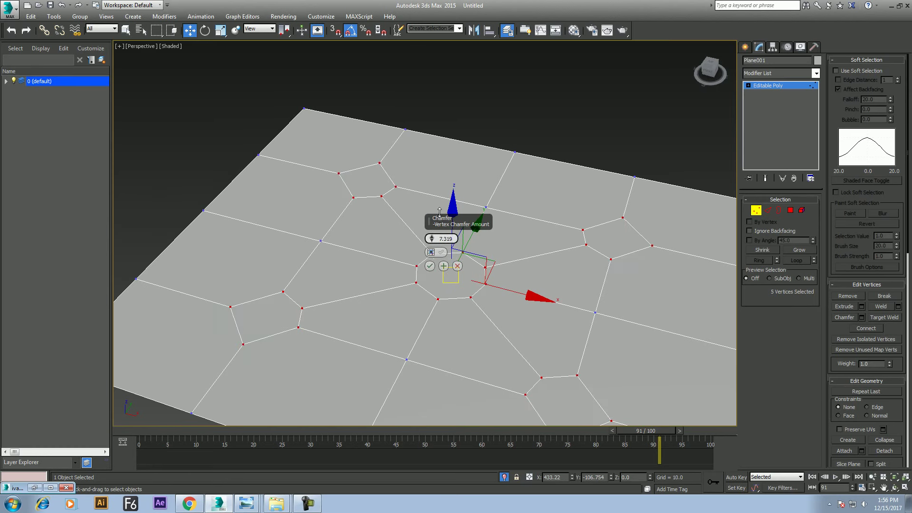
{"action": "left_click", "coordinate": [429, 267]}
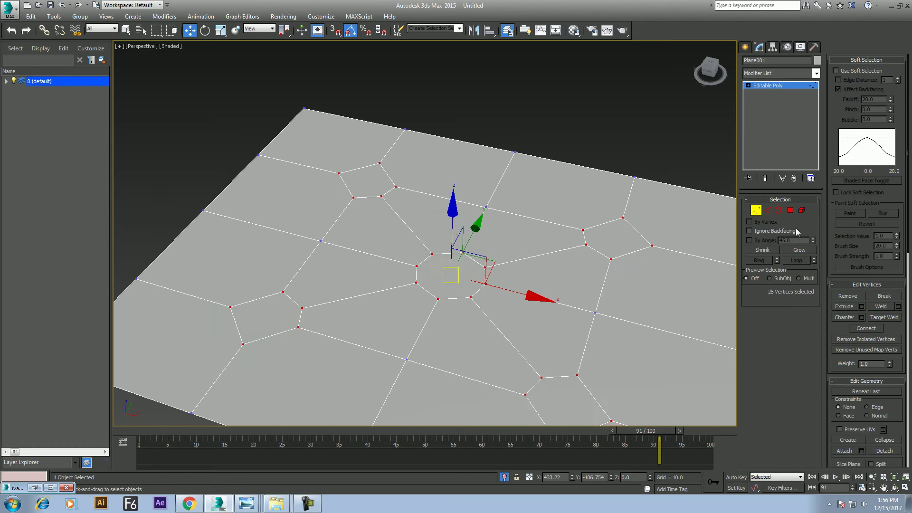
Bevel the five inset polygons with height -4.913 and outline -3.78
{"action": "left_click", "coordinate": [790, 209]}
{"action": "left_click", "coordinate": [450, 275]}
{"action": "left_click", "coordinate": [613, 239], "text": "ctrl"}
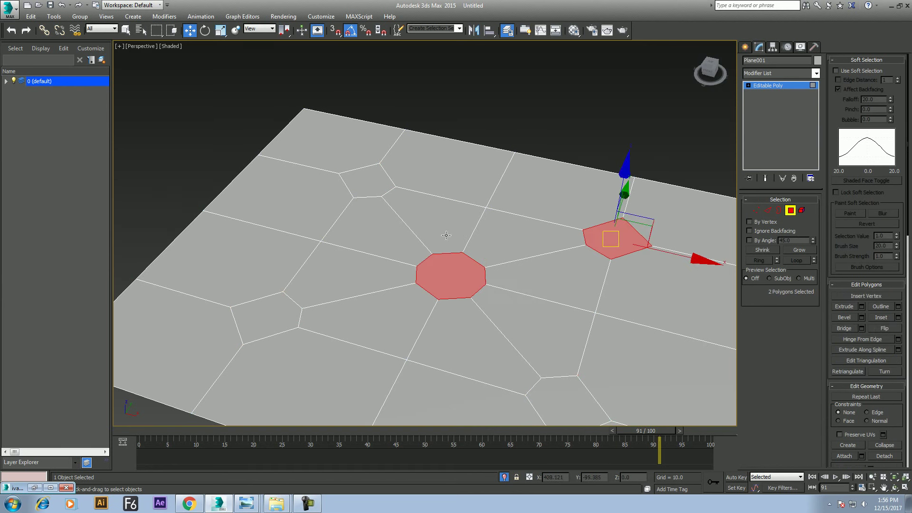
{"action": "left_click", "coordinate": [367, 180], "text": "ctrl"}
{"action": "left_click", "coordinate": [264, 304], "text": "ctrl"}
{"action": "middle_click_drag", "start_coordinate": [446, 311], "coordinate": [419, 228]}
{"action": "left_click", "coordinate": [549, 313], "text": "ctrl"}
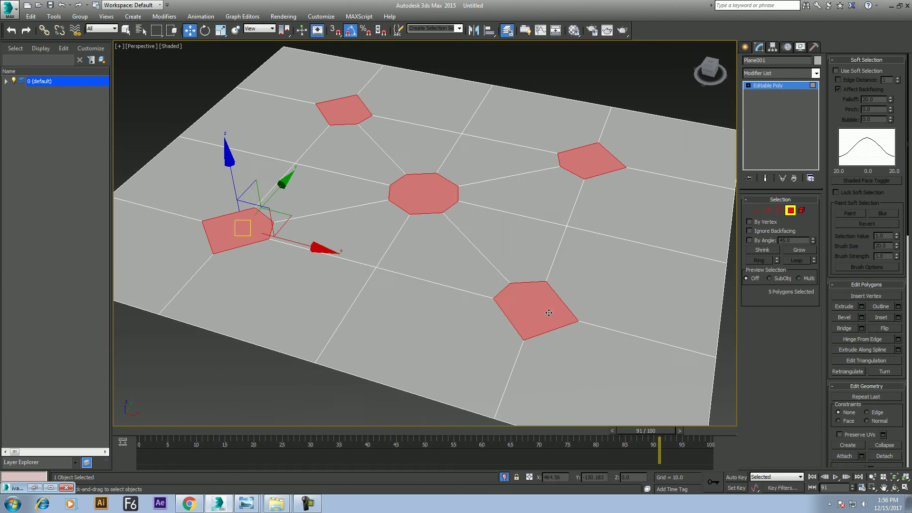
{"action": "middle_click_drag", "start_coordinate": [548, 313], "coordinate": [552, 341]}
{"action": "right_click", "coordinate": [484, 195]}
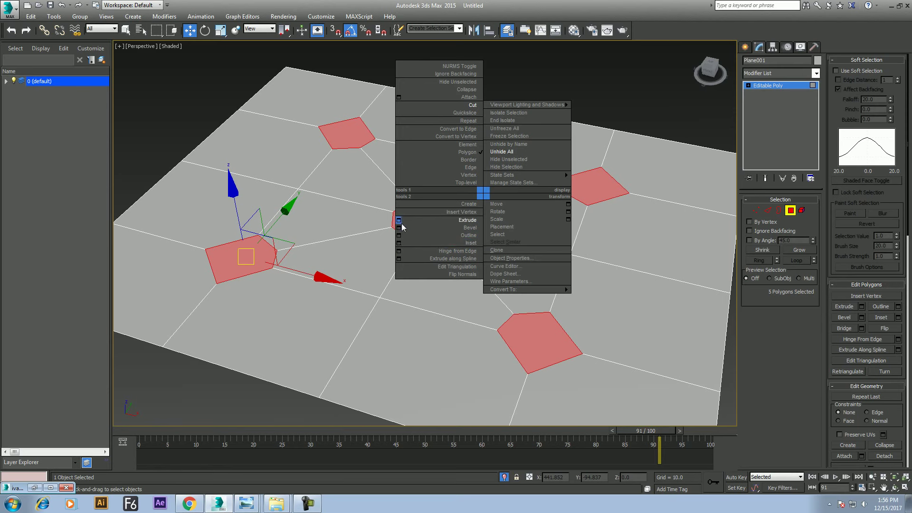
{"action": "left_click", "coordinate": [399, 229]}
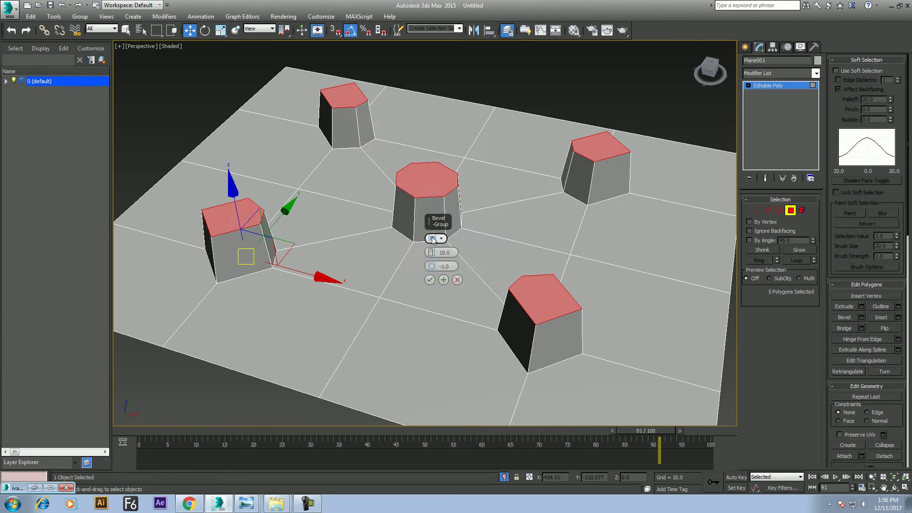
{"action": "left_click_drag", "start_coordinate": [432, 254], "coordinate": [436, 280]}
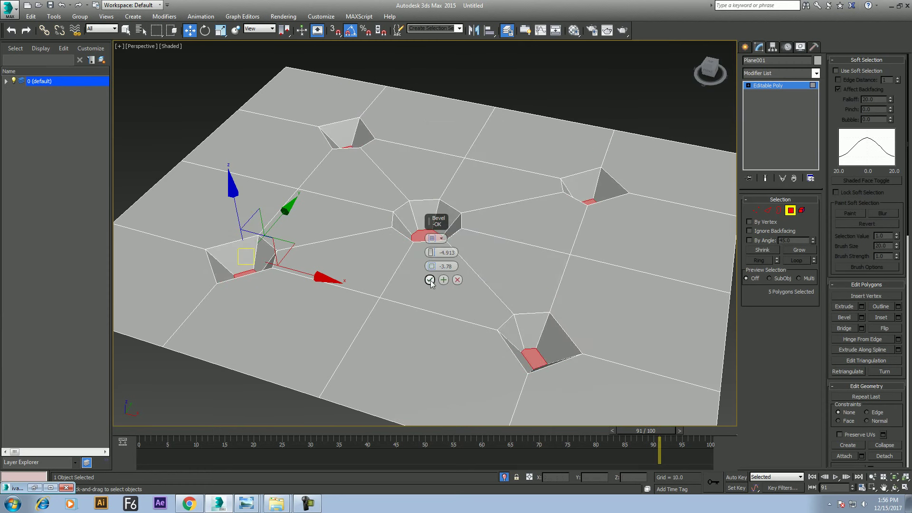
{"action": "left_click", "coordinate": [430, 280]}
Select the vertices around the centre recess, then three edges along one line beside it
{"action": "left_click", "coordinate": [756, 210]}
{"action": "left_click_drag", "start_coordinate": [503, 187], "coordinate": [361, 266]}
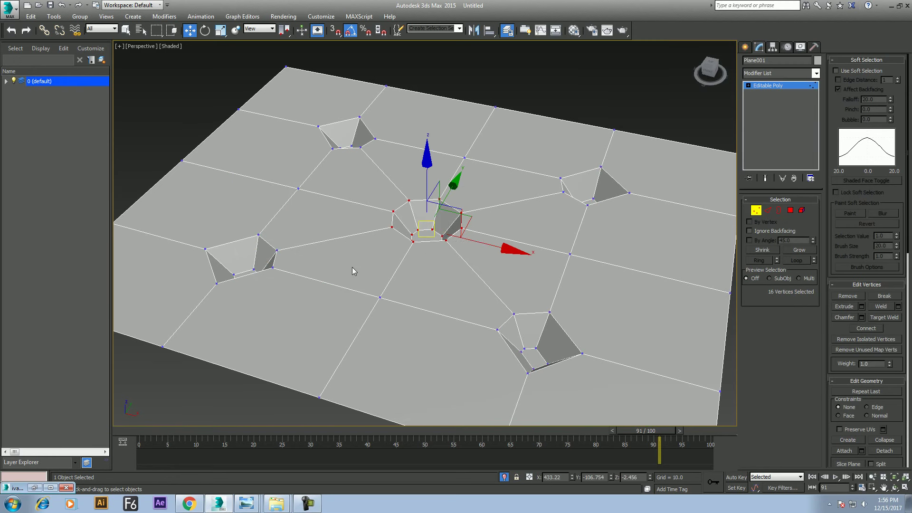
{"action": "mouse_move", "coordinate": [434, 266]}
{"action": "middle_mouse_down", "text": "alt"}
{"action": "mouse_move", "coordinate": [490, 254]}
{"action": "mouse_move", "coordinate": [402, 269]}
{"action": "middle_mouse_up", "text": "alt"}
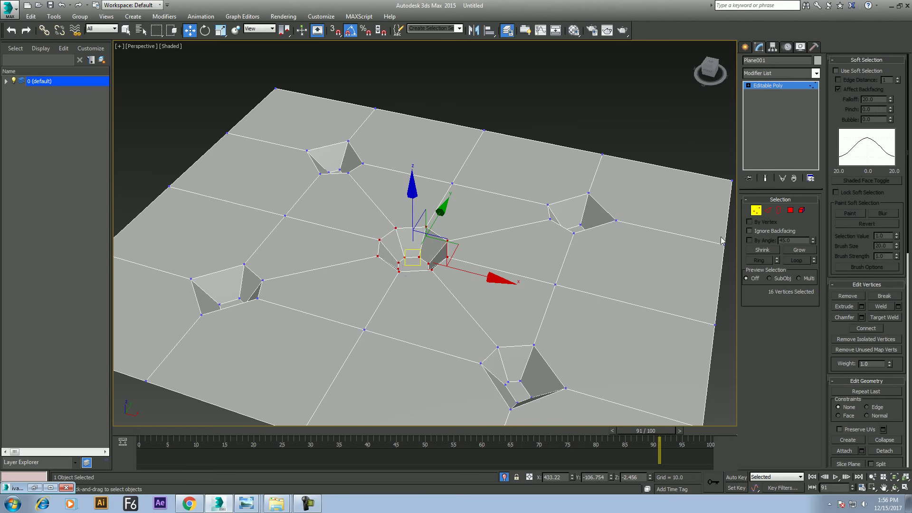
{"action": "left_click", "coordinate": [769, 212]}
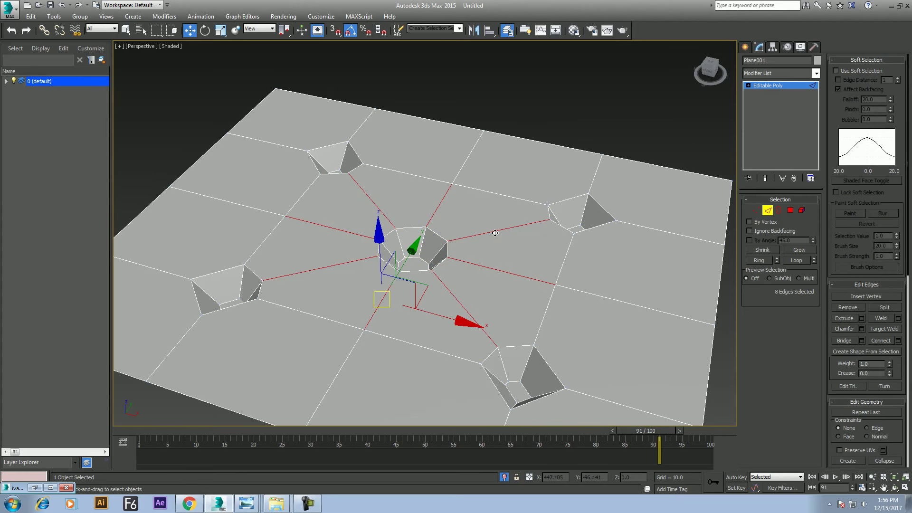
{"action": "left_click", "coordinate": [495, 233]}
{"action": "left_click", "coordinate": [798, 261]}
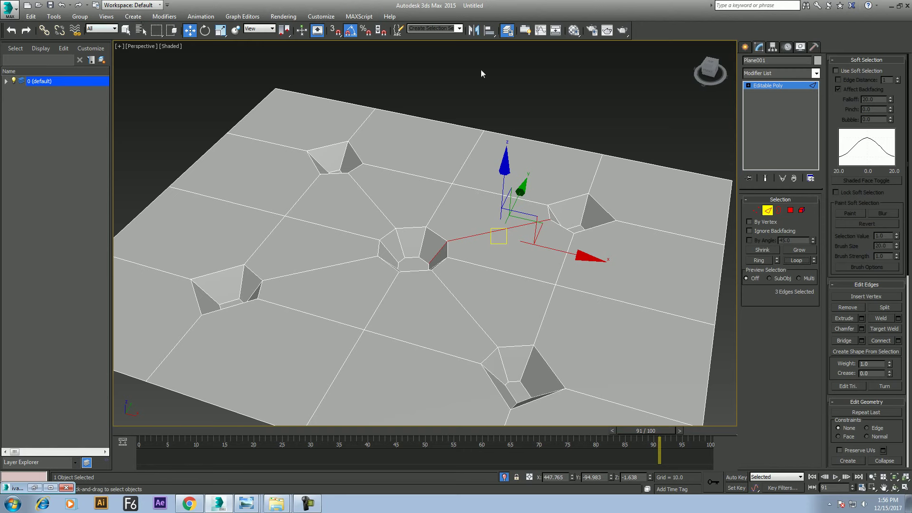
Show the ribbon docked atop the viewport, browse its Selection and Freeform tabs, return to Modeling
{"action": "left_click", "coordinate": [322, 16]}
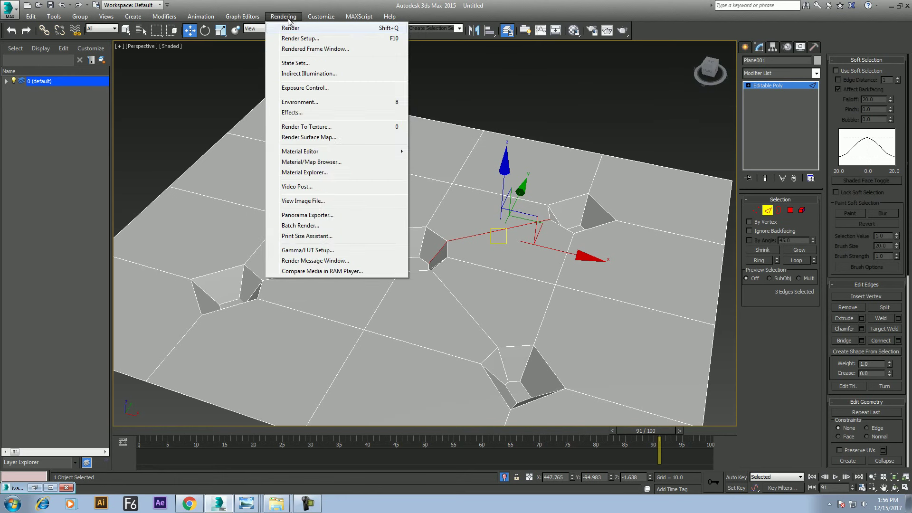
{"action": "mouse_move", "coordinate": [329, 87]}
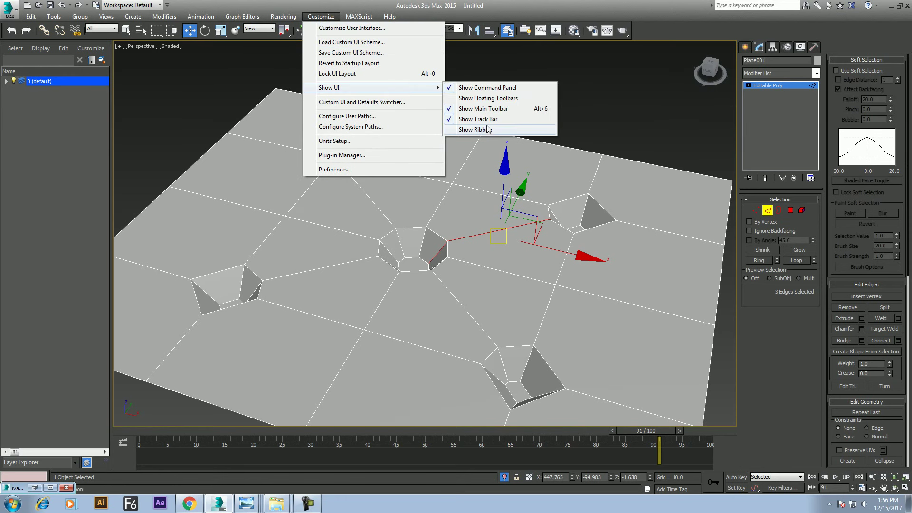
{"action": "left_click", "coordinate": [486, 100]}
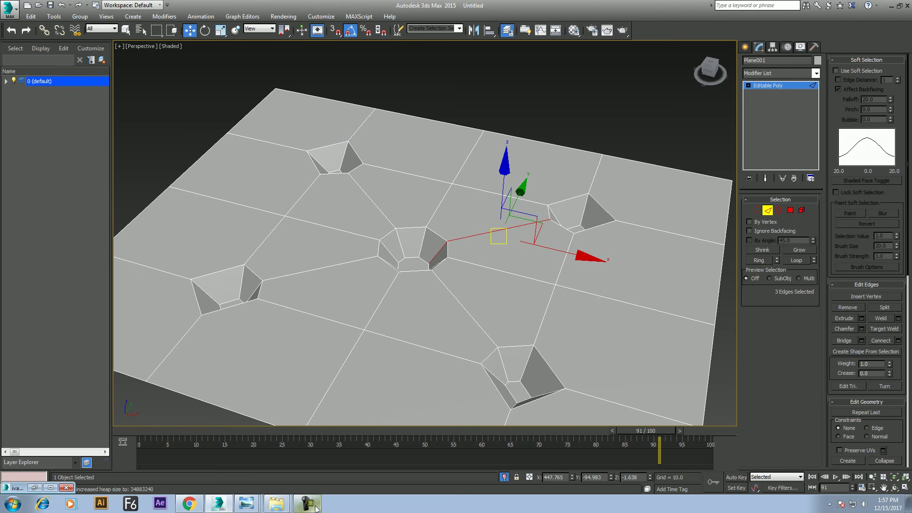
{"action": "left_click_drag", "start_coordinate": [124, 164], "coordinate": [147, 23]}
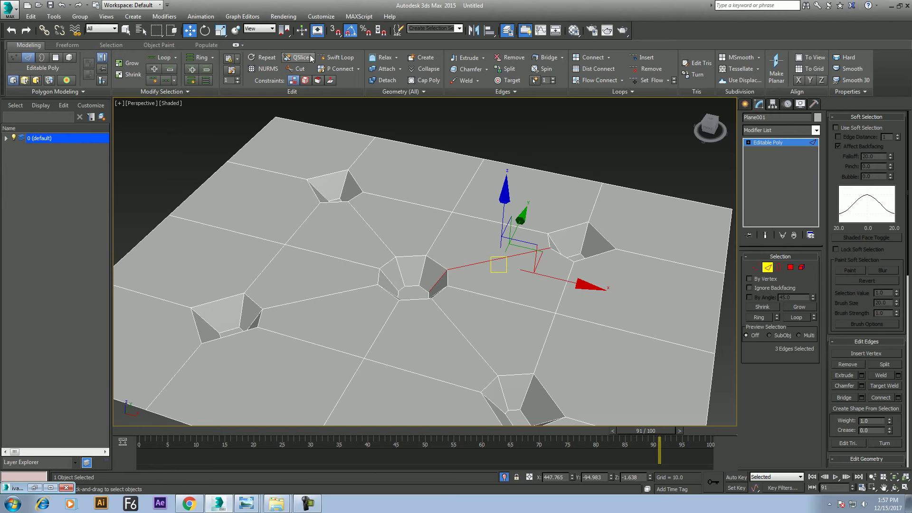
{"action": "left_click", "coordinate": [111, 45]}
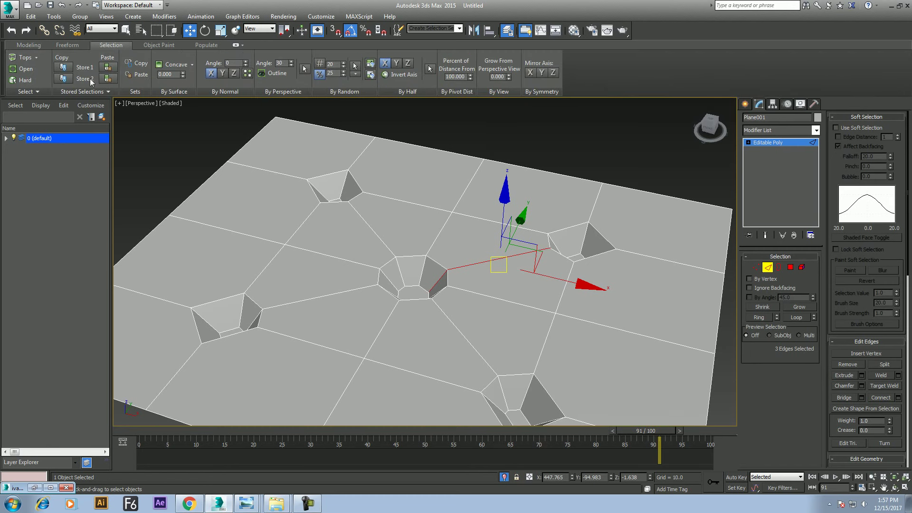
{"action": "left_click", "coordinate": [68, 46]}
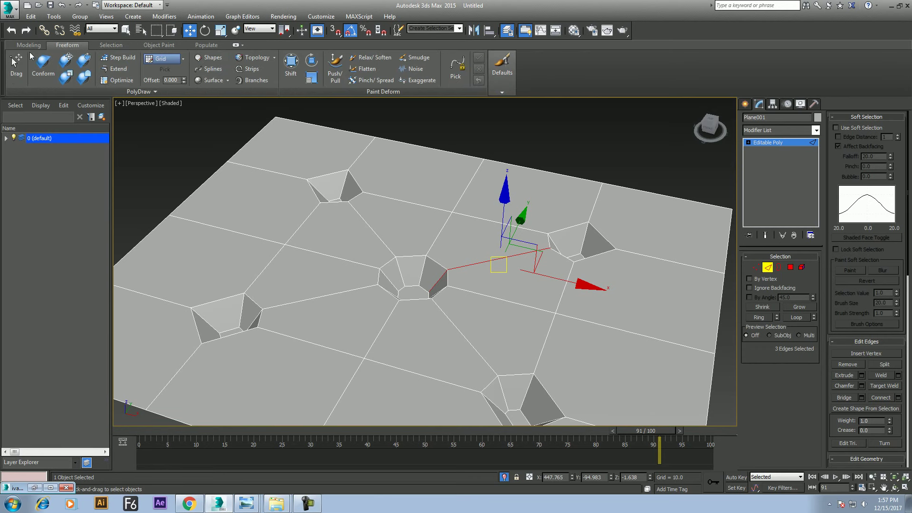
{"action": "left_click", "coordinate": [29, 45]}
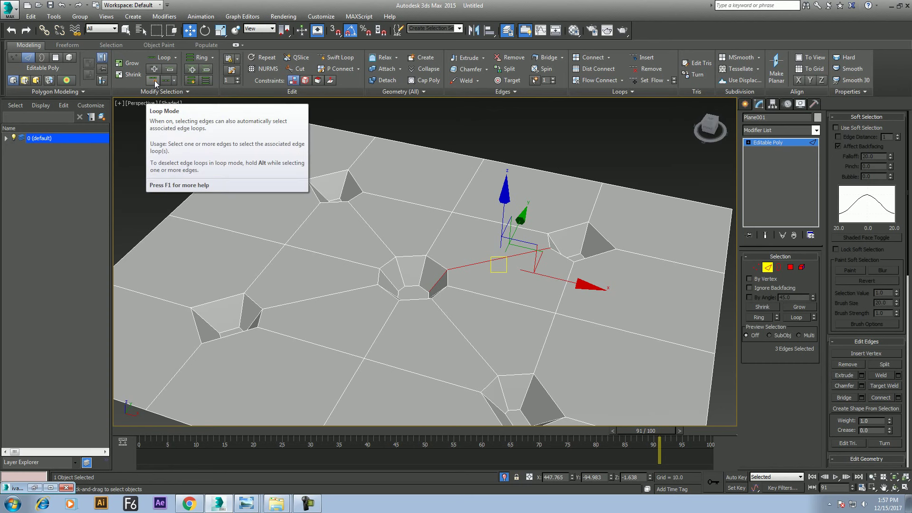
With Loop Mode on, select the edge loops joining the centre pit to the corner pits
{"action": "left_click", "coordinate": [303, 507]}
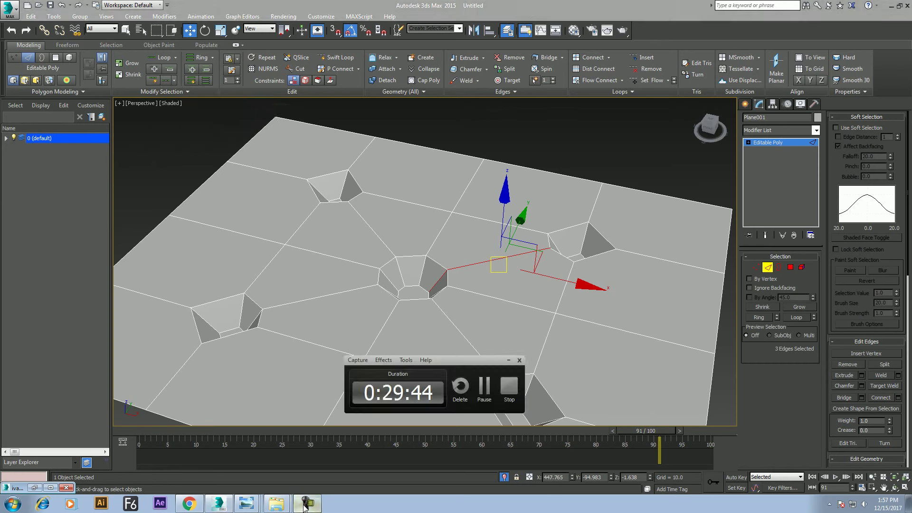
{"action": "left_click", "coordinate": [304, 507]}
{"action": "left_click", "coordinate": [152, 79]}
{"action": "left_click", "coordinate": [378, 230]}
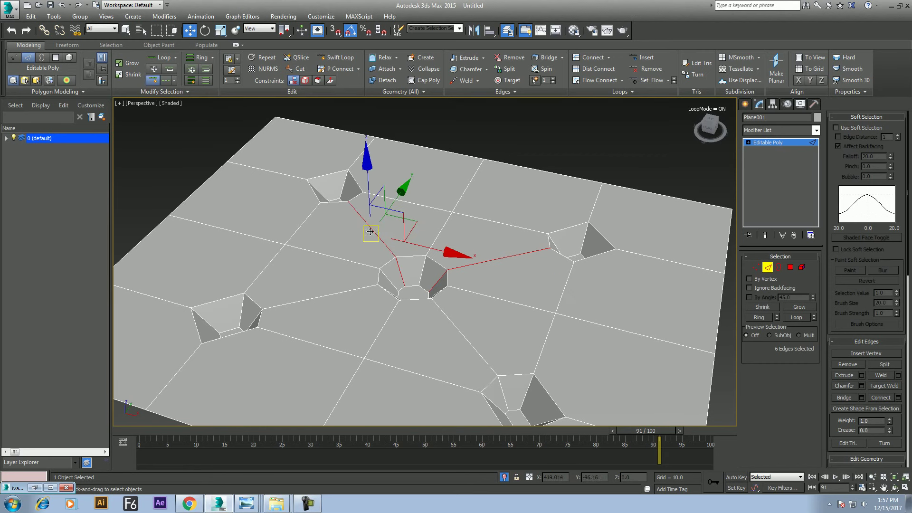
{"action": "left_click", "coordinate": [331, 293], "text": "ctrl"}
{"action": "left_click", "coordinate": [471, 348], "text": "ctrl"}
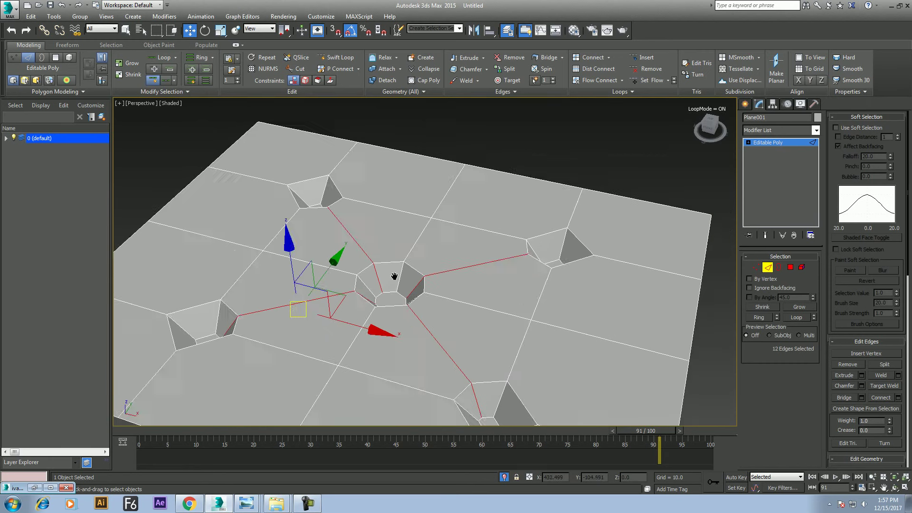
{"action": "middle_click_drag", "start_coordinate": [393, 273], "coordinate": [443, 211], "text": "alt"}
Extrude the selected edges with a negative height into shallow grooves
{"action": "right_click", "coordinate": [443, 211]}
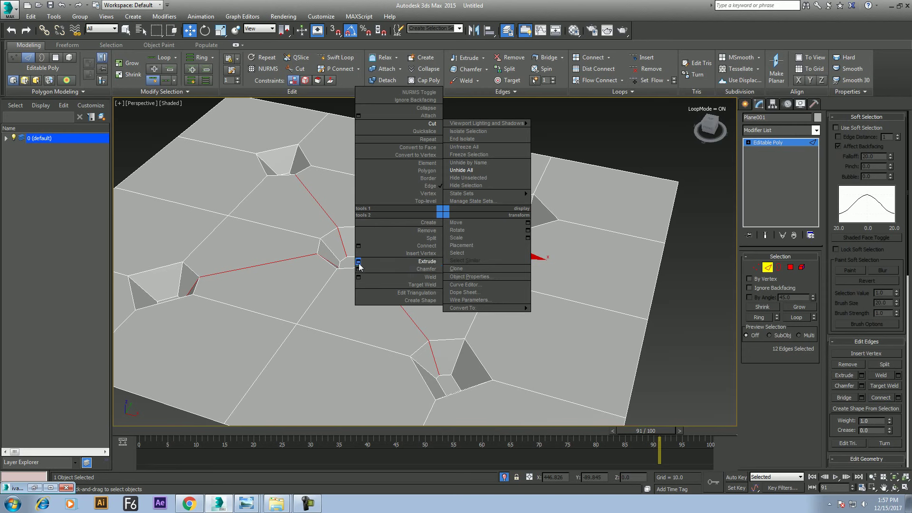
{"action": "left_click", "coordinate": [358, 261]}
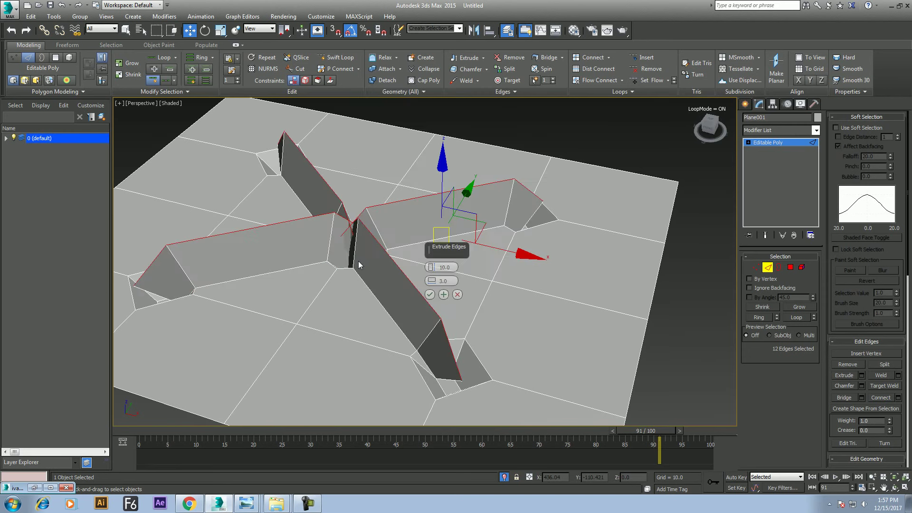
{"action": "right_click", "coordinate": [432, 268]}
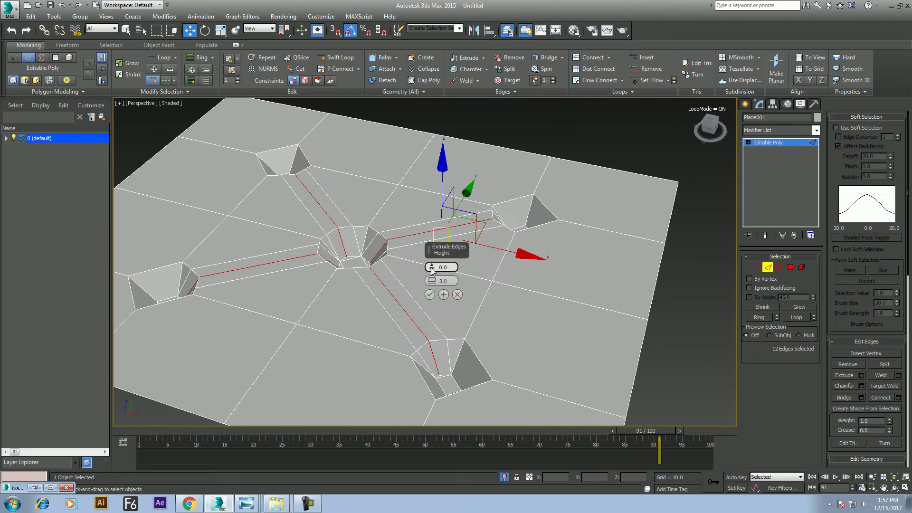
{"action": "left_click_drag", "start_coordinate": [432, 267], "coordinate": [412, 366]}
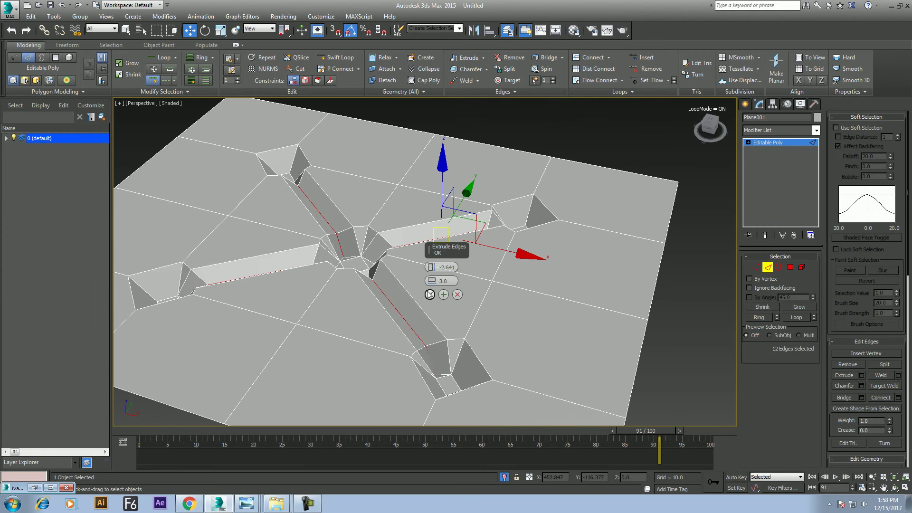
{"action": "left_click", "coordinate": [430, 294]}
{"action": "key", "text": "alt"}
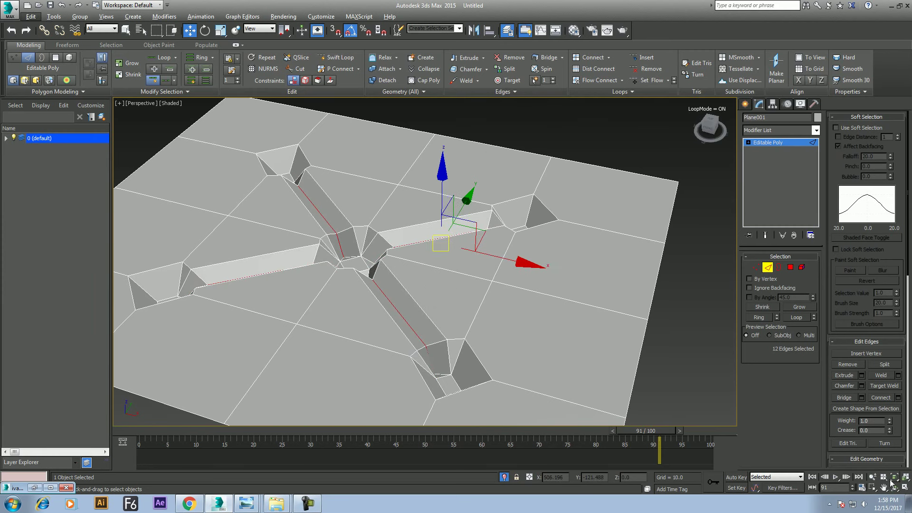
{"action": "middle_click_drag", "start_coordinate": [456, 214], "coordinate": [589, 319], "text": "alt"}
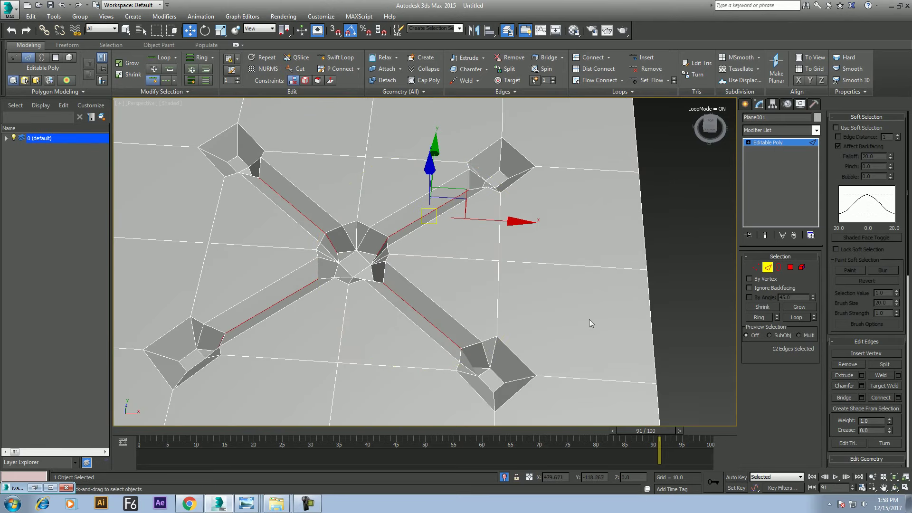
Select the five centre polygons and collapse them into a single vertex
{"action": "left_click", "coordinate": [790, 267]}
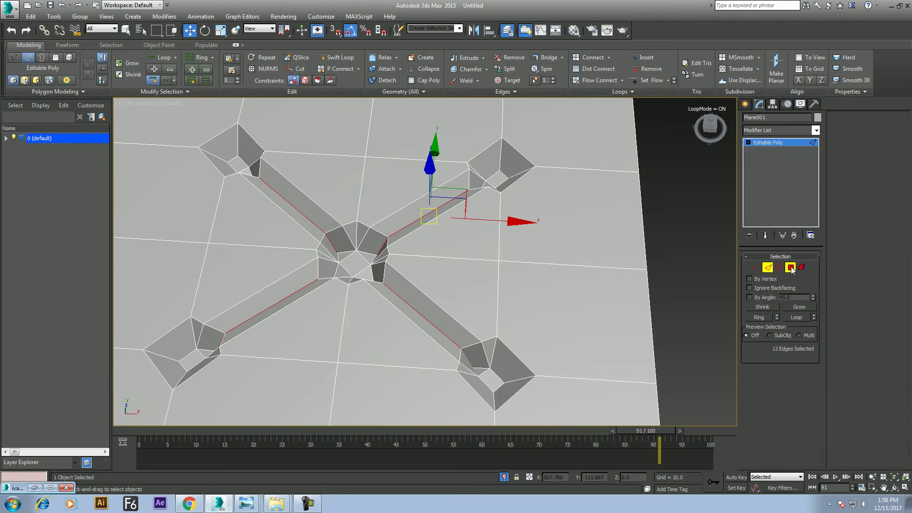
{"action": "left_click", "coordinate": [352, 269]}
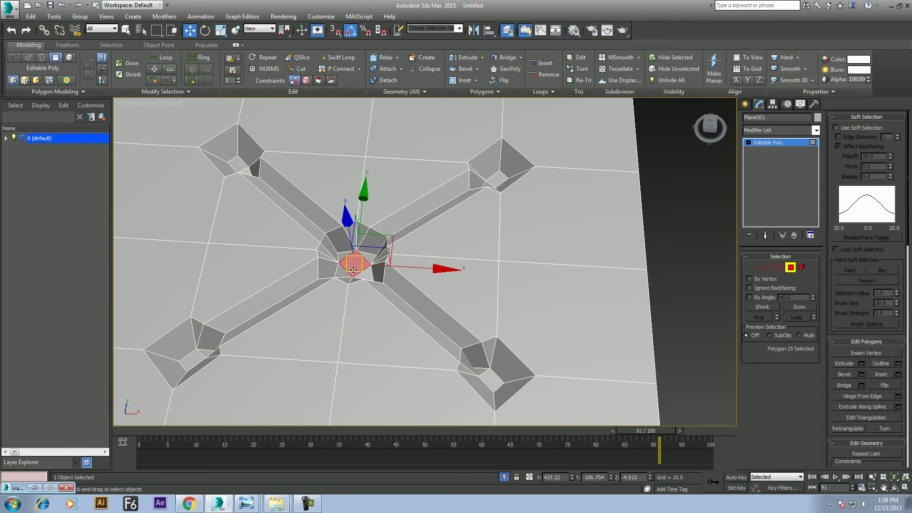
{"action": "left_click", "coordinate": [804, 306]}
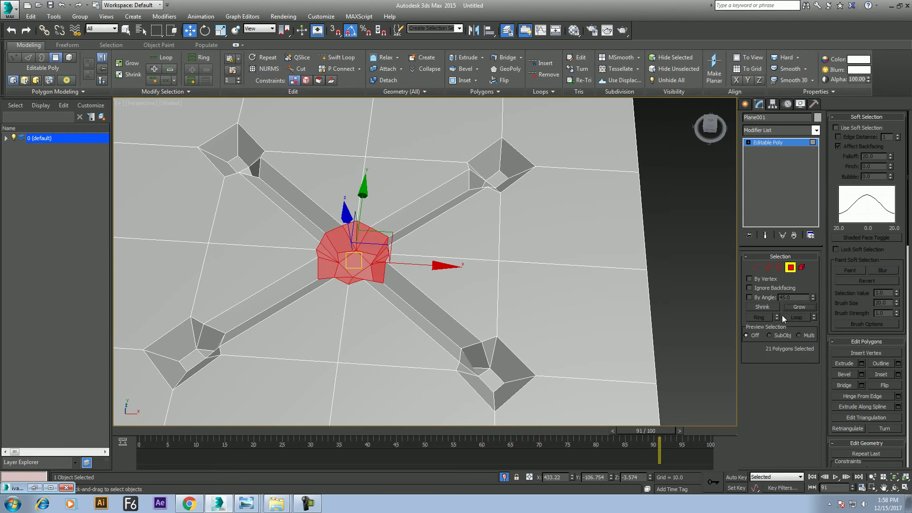
{"action": "left_click", "coordinate": [769, 306]}
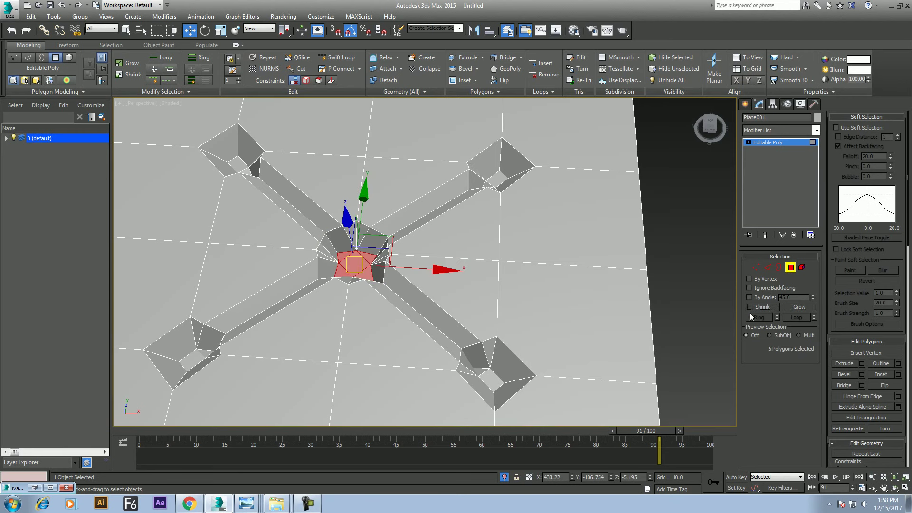
{"action": "middle_click_drag", "start_coordinate": [384, 290], "coordinate": [383, 302]}
{"action": "right_click", "coordinate": [373, 236]}
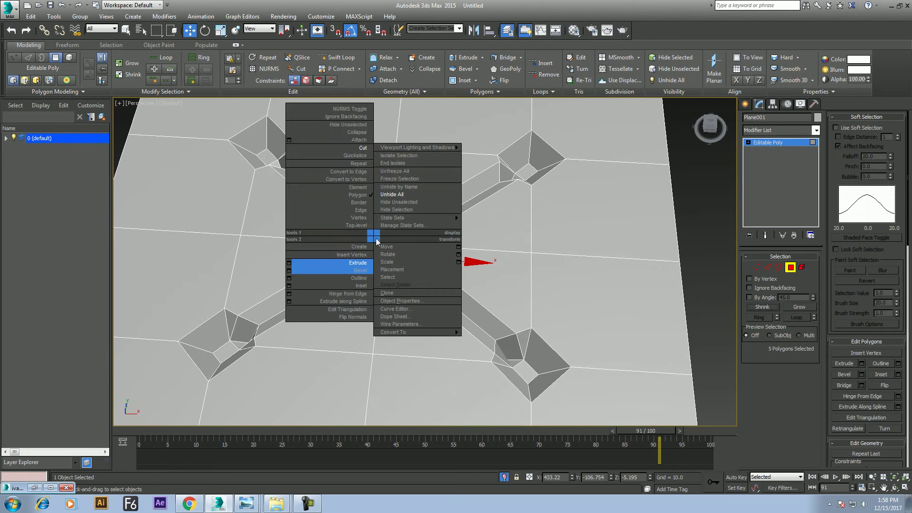
{"action": "left_click", "coordinate": [357, 132]}
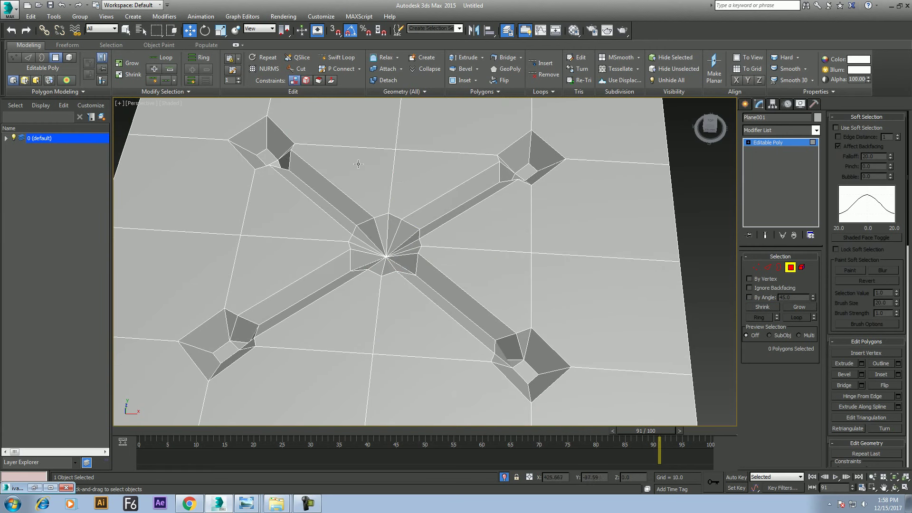
Select the hub edges of the cross beams, using ring selection and the Top view
{"action": "left_click", "coordinate": [755, 266]}
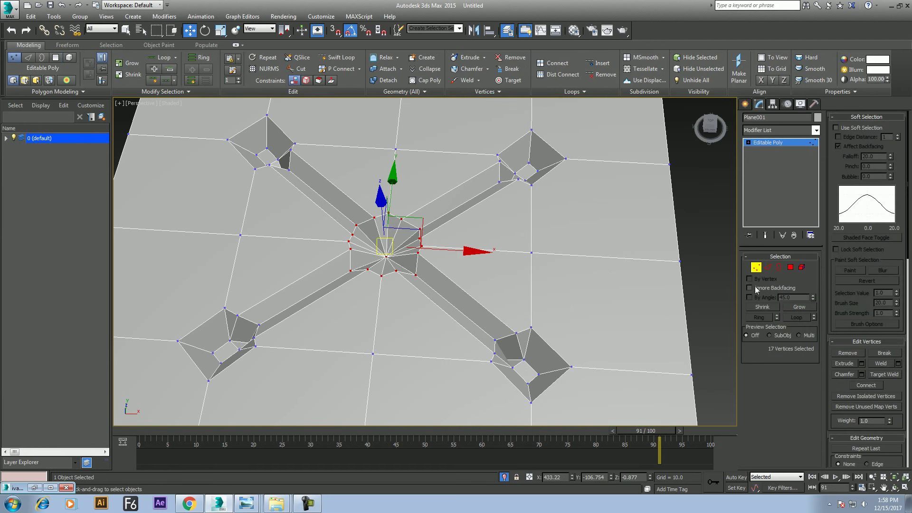
{"action": "left_click", "coordinate": [768, 267]}
{"action": "left_click", "coordinate": [472, 301]}
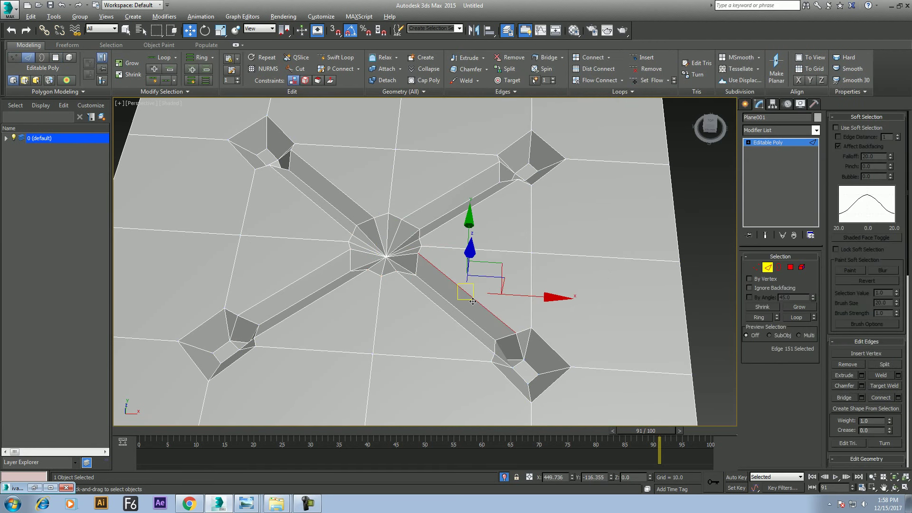
{"action": "key", "text": "alt+r"}
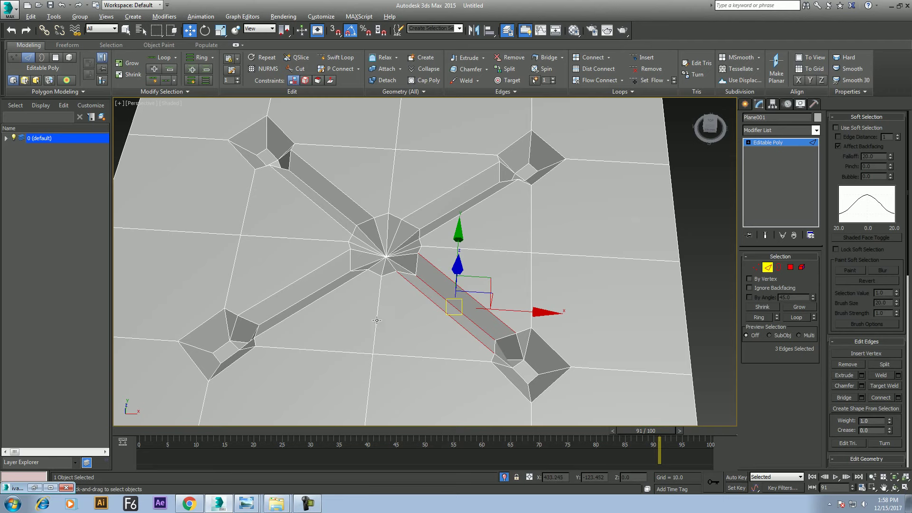
{"action": "left_click", "coordinate": [381, 320], "text": "ctrl"}
{"action": "key", "text": "t"}
{"action": "scroll", "coordinate": [440, 303], "scroll_direction": "up", "scroll_amount": 3}
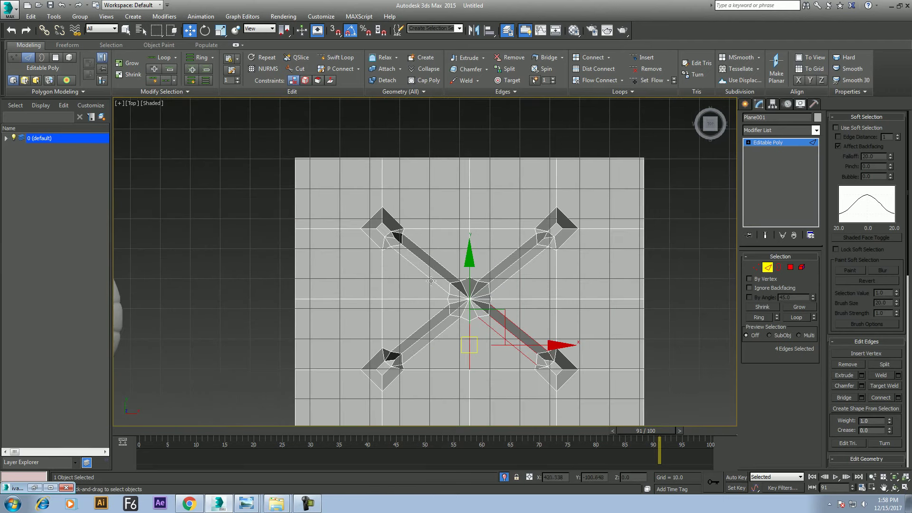
{"action": "left_click_drag", "start_coordinate": [498, 255], "coordinate": [497, 253], "text": "ctrl"}
{"action": "mouse_move", "coordinate": [432, 349]}
{"action": "left_mouse_down", "text": "ctrl"}
{"action": "mouse_move", "coordinate": [524, 314]}
{"action": "mouse_move", "coordinate": [528, 303]}
{"action": "left_mouse_up", "text": "ctrl"}
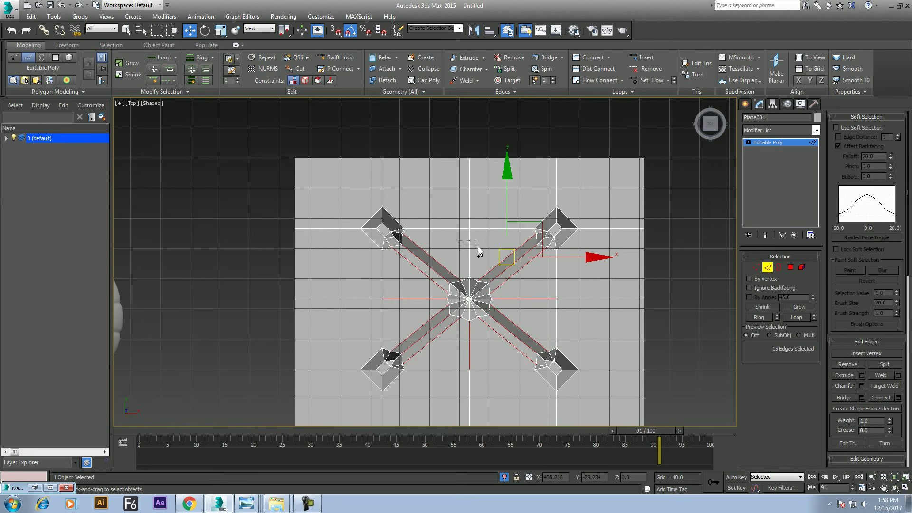
{"action": "left_click_drag", "start_coordinate": [478, 246], "coordinate": [478, 247], "text": "ctrl"}
{"action": "key", "text": "p"}
{"action": "middle_click_drag", "start_coordinate": [455, 304], "coordinate": [448, 276]}
Move the selected hub edges up along Z with soft falloff in Perspective view
{"action": "right_click", "coordinate": [452, 240]}
{"action": "left_click", "coordinate": [432, 274]}
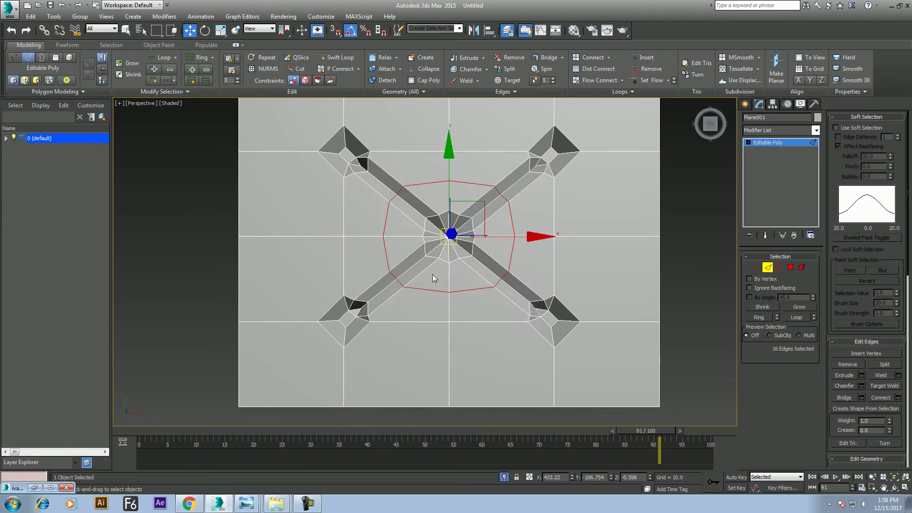
{"action": "left_click", "coordinate": [894, 488]}
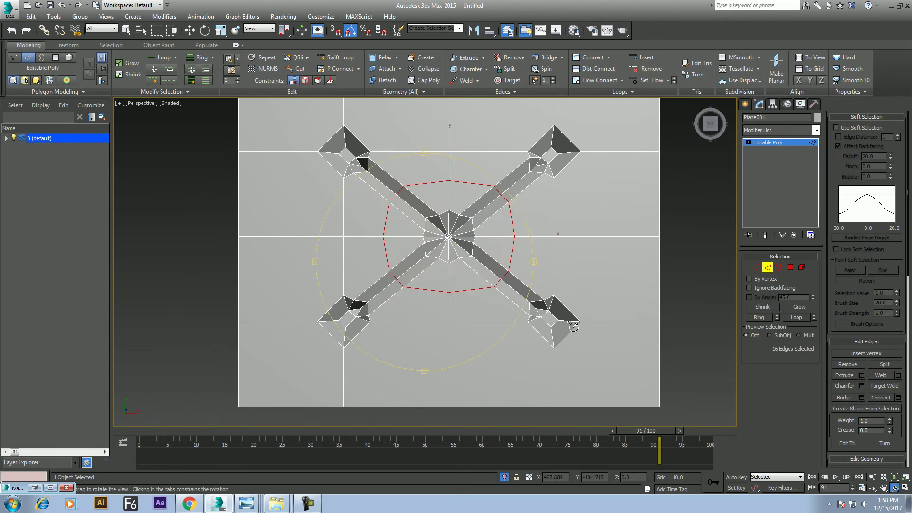
{"action": "left_click_drag", "start_coordinate": [573, 327], "coordinate": [419, 216]}
{"action": "right_click", "coordinate": [419, 216]}
{"action": "mouse_move", "coordinate": [451, 167]}
{"action": "left_mouse_down"}
{"action": "mouse_move", "coordinate": [450, 147]}
{"action": "mouse_move", "coordinate": [445, 193]}
{"action": "left_mouse_up"}
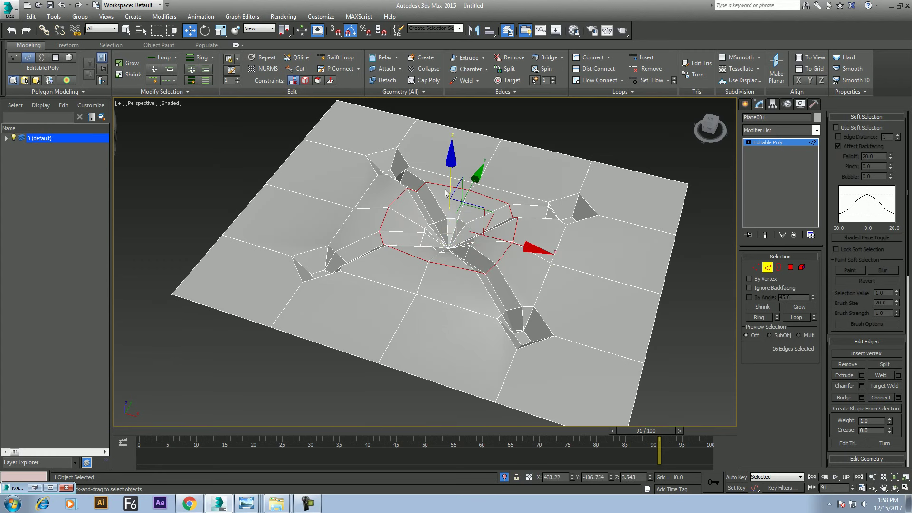
Apply a MeshSmooth modifier to the plane and toggle edged faces with F4
{"action": "left_click", "coordinate": [782, 140]}
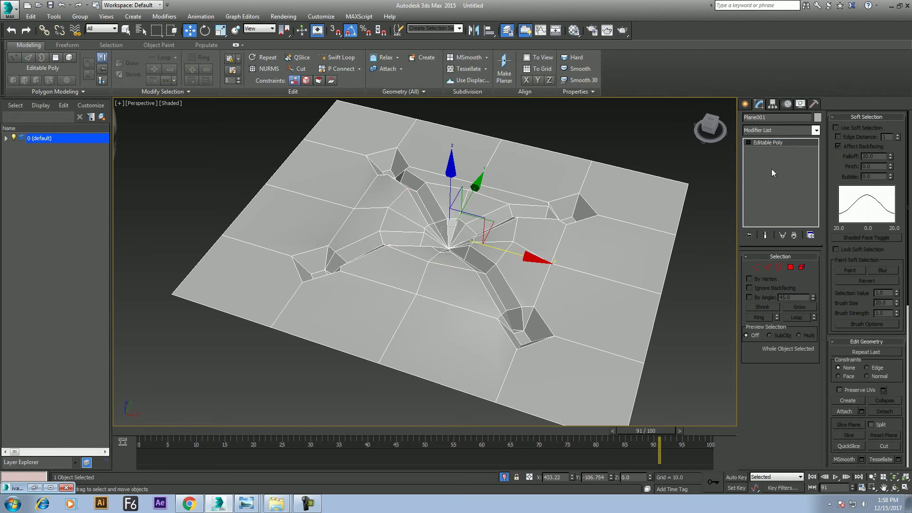
{"action": "left_click", "coordinate": [793, 132]}
{"action": "scroll", "coordinate": [791, 131], "scroll_direction": "down", "scroll_amount": 10}
{"action": "left_click", "coordinate": [785, 184]}
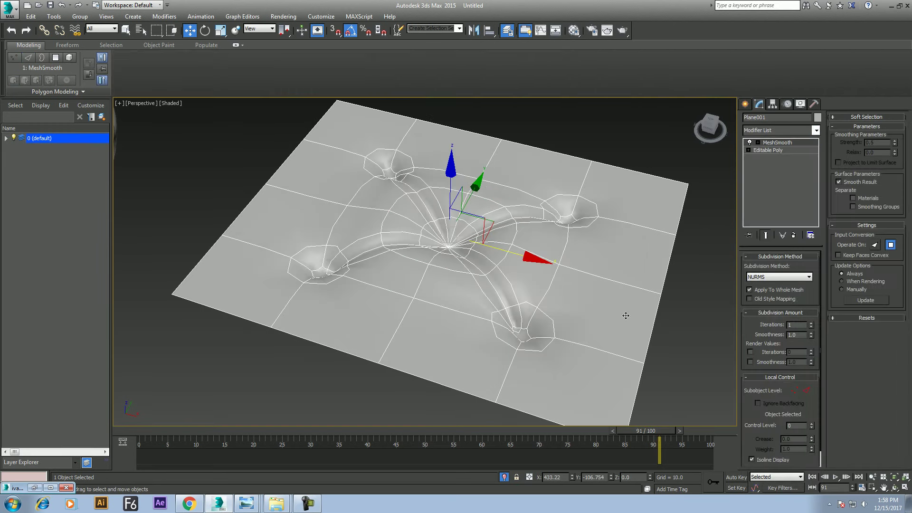
{"action": "key", "text": "F4"}
{"action": "key", "text": "ctrl+d"}
{"action": "middle_click_drag", "start_coordinate": [642, 288], "coordinate": [561, 303]}
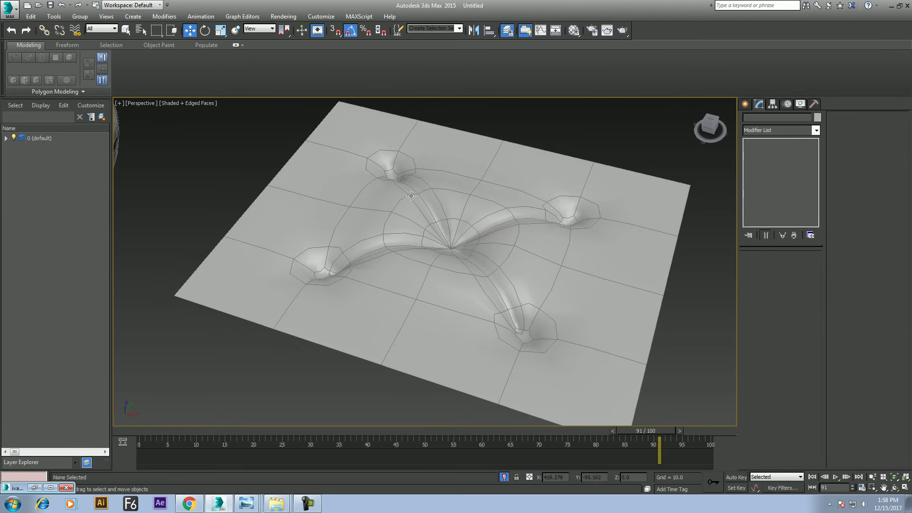
{"action": "key", "text": "F4"}
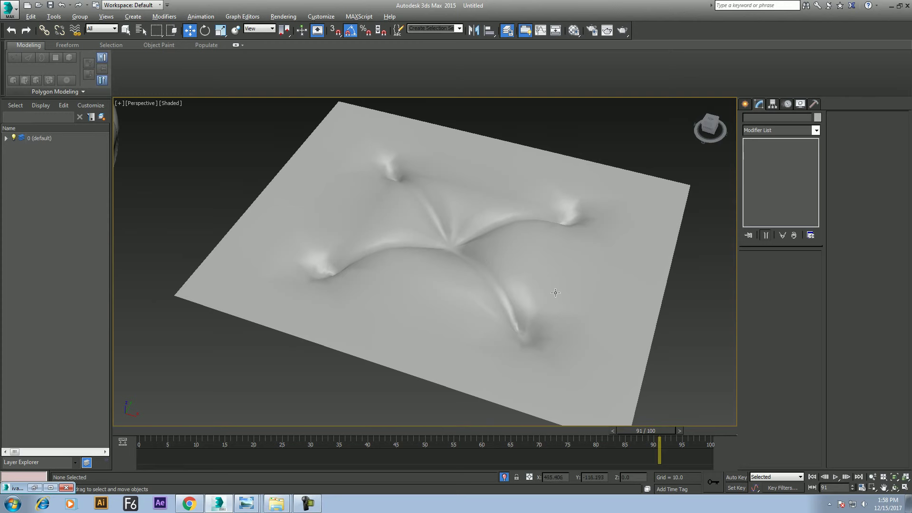
Inspect the smoothed plane in the Front and Top views and reselect it
{"action": "key", "text": "f"}
{"action": "middle_click_drag", "start_coordinate": [560, 295], "coordinate": [507, 325]}
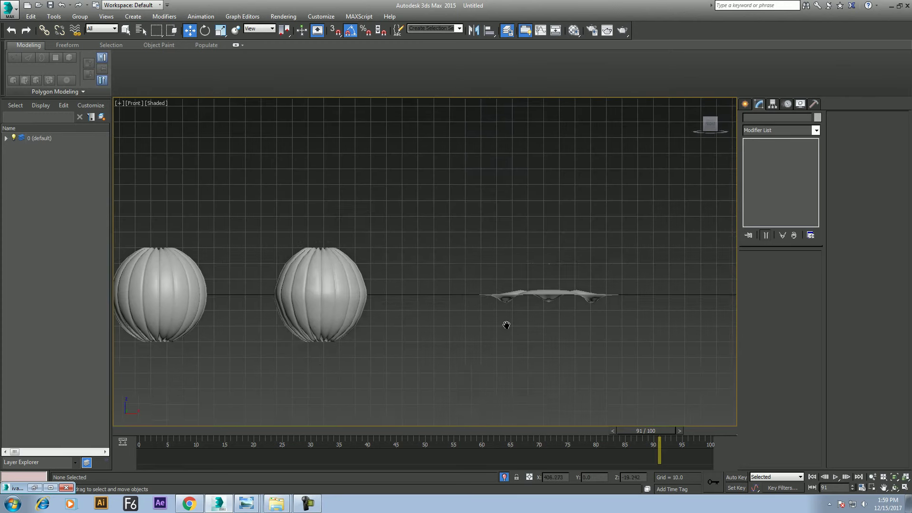
{"action": "key", "text": "t"}
{"action": "scroll", "coordinate": [554, 305], "scroll_direction": "up", "scroll_amount": 2}
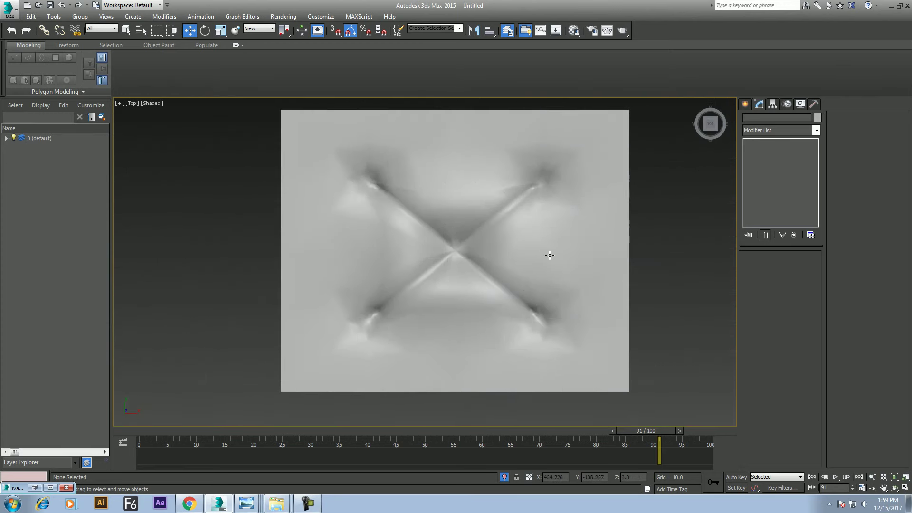
{"action": "left_click", "coordinate": [456, 250]}
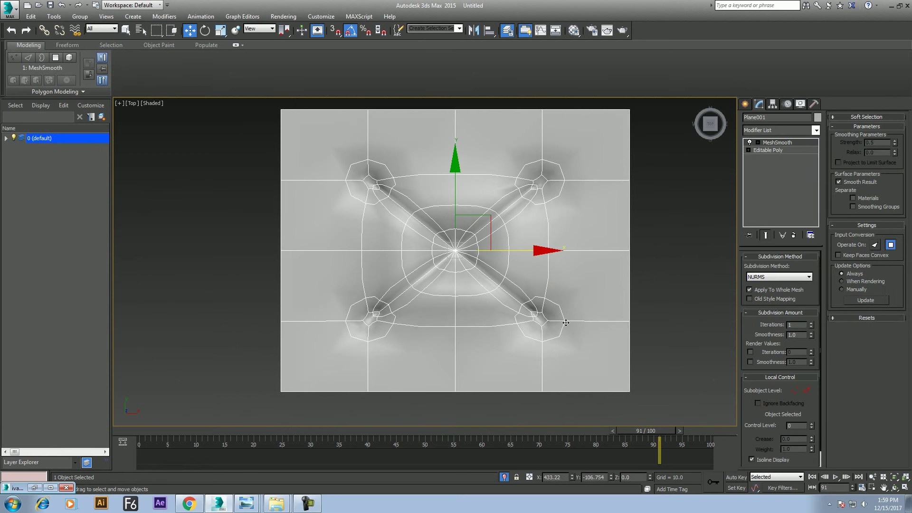
{"action": "scroll", "coordinate": [573, 296], "scroll_direction": "up", "scroll_amount": 1}
Orbit the Perspective view, box-select the plane again and pan out to the other objects
{"action": "key", "text": "p"}
{"action": "left_click", "coordinate": [895, 489]}
{"action": "left_click_drag", "start_coordinate": [418, 311], "coordinate": [362, 257]}
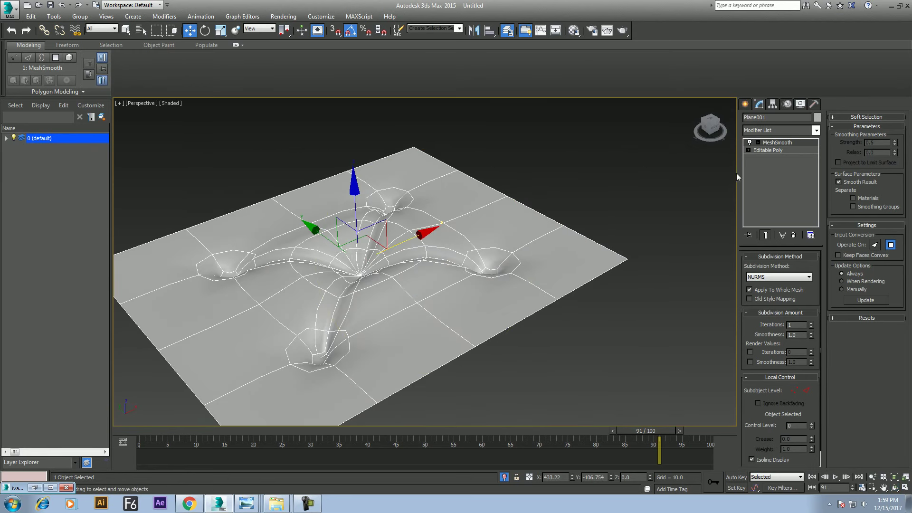
{"action": "left_click", "coordinate": [589, 181]}
{"action": "left_click_drag", "start_coordinate": [540, 169], "coordinate": [326, 405]}
{"action": "scroll", "coordinate": [483, 232], "scroll_direction": "down", "scroll_amount": 5}
{"action": "mouse_move", "coordinate": [391, 359]}
{"action": "middle_mouse_down"}
{"action": "mouse_move", "coordinate": [465, 288]}
{"action": "mouse_move", "coordinate": [422, 272]}
{"action": "middle_mouse_up"}
{"action": "scroll", "coordinate": [487, 292], "scroll_direction": "down", "scroll_amount": 3}
{"action": "right_click", "coordinate": [489, 239]}
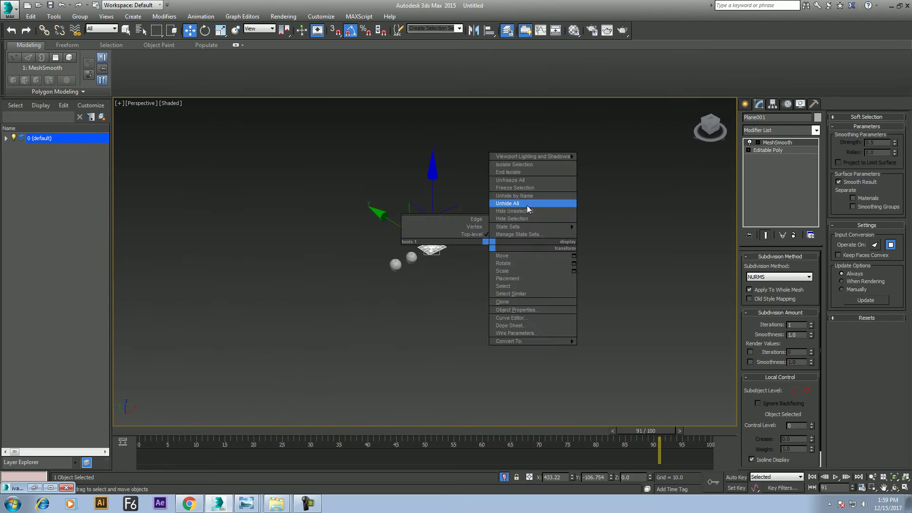
Select Rectangle003, the frame behind the horn stand, and hide it
{"action": "left_click", "coordinate": [347, 236]}
{"action": "scroll", "coordinate": [421, 261], "scroll_direction": "up", "scroll_amount": 5}
{"action": "mouse_move", "coordinate": [526, 278]}
{"action": "middle_mouse_down"}
{"action": "mouse_move", "coordinate": [580, 268]}
{"action": "mouse_move", "coordinate": [540, 250]}
{"action": "middle_mouse_up"}
{"action": "left_click", "coordinate": [391, 261]}
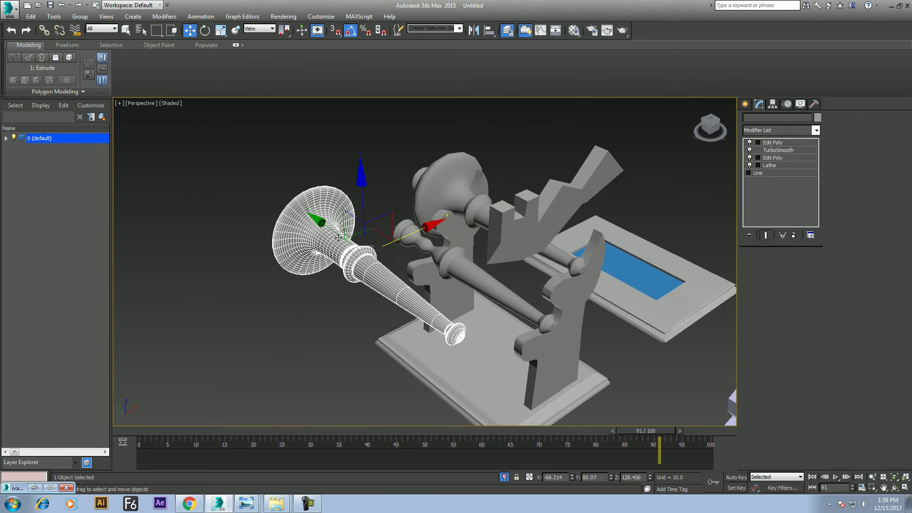
{"action": "left_click", "coordinate": [625, 275]}
{"action": "right_click", "coordinate": [585, 181]}
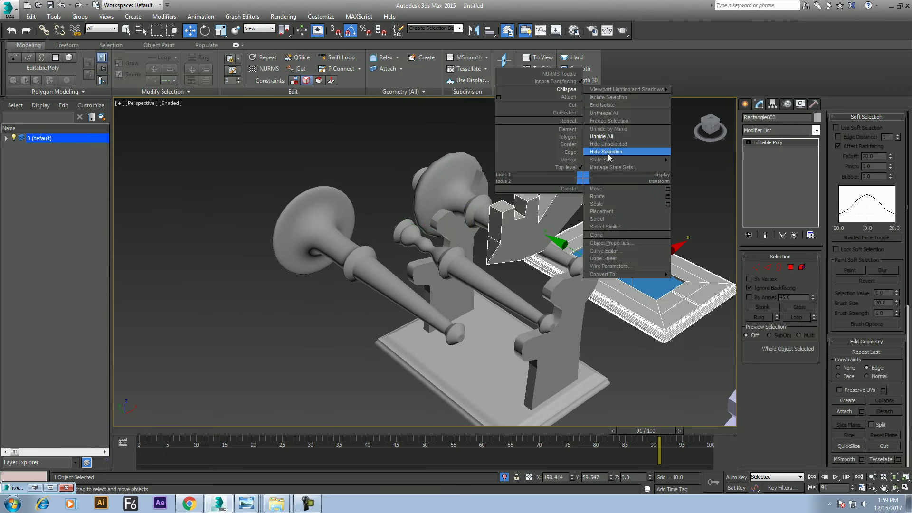
{"action": "left_click", "coordinate": [609, 152]}
Orbit and pan to view the horn stand from another angle
{"action": "left_click", "coordinate": [894, 488]}
{"action": "mouse_move", "coordinate": [389, 266]}
{"action": "left_mouse_down"}
{"action": "mouse_move", "coordinate": [475, 267]}
{"action": "mouse_move", "coordinate": [449, 289]}
{"action": "left_mouse_up"}
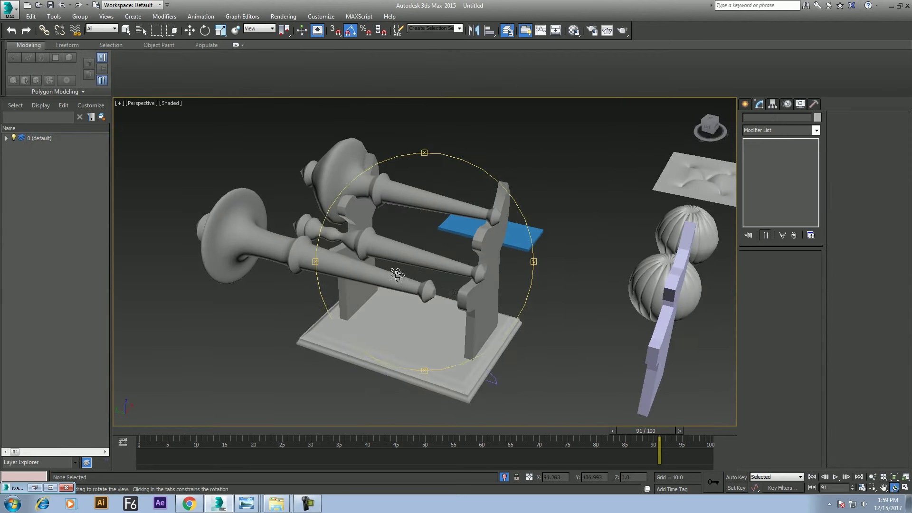
{"action": "right_click", "coordinate": [449, 289]}
{"action": "middle_click_drag", "start_coordinate": [450, 289], "coordinate": [487, 319]}
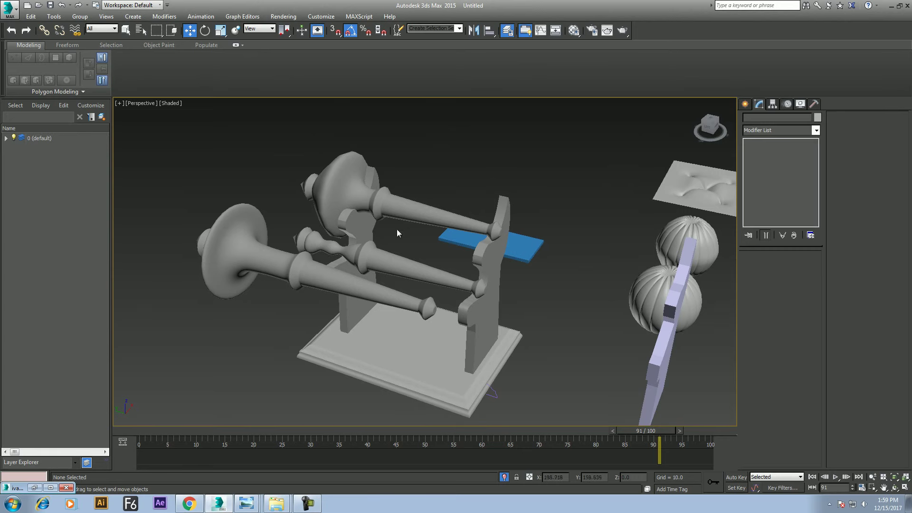
Select the blue board, purple cut-out piece and bumpy plate together and hide all three
{"action": "middle_click_drag", "start_coordinate": [461, 306], "coordinate": [346, 277]}
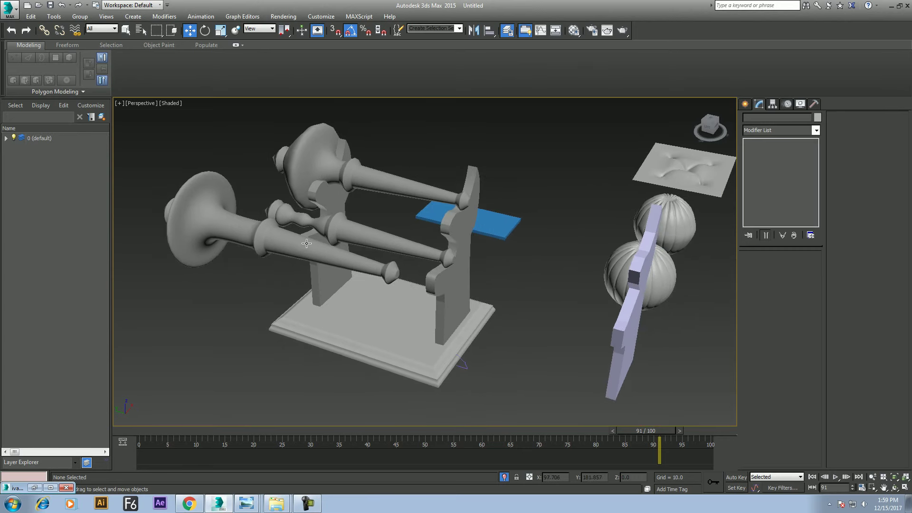
{"action": "scroll", "coordinate": [468, 289], "scroll_direction": "up", "scroll_amount": 3}
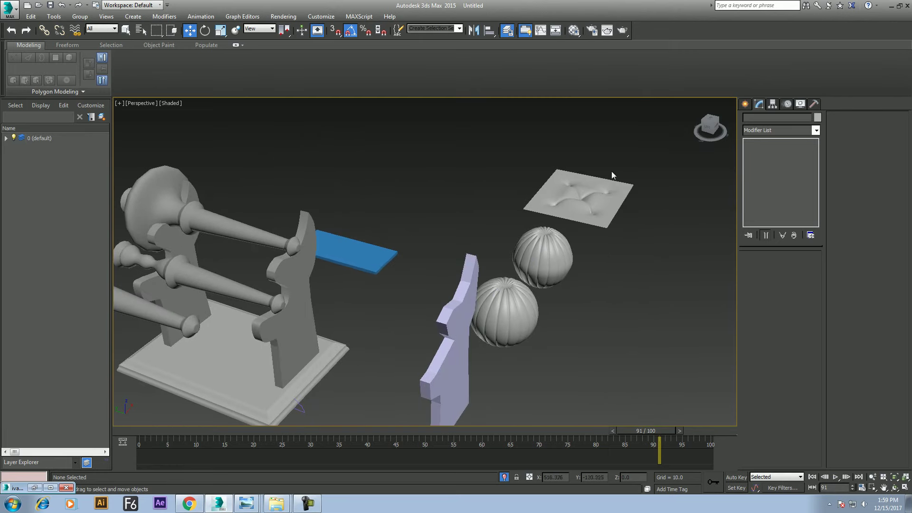
{"action": "left_click_drag", "start_coordinate": [450, 341], "coordinate": [376, 397]}
{"action": "right_click", "coordinate": [493, 233]}
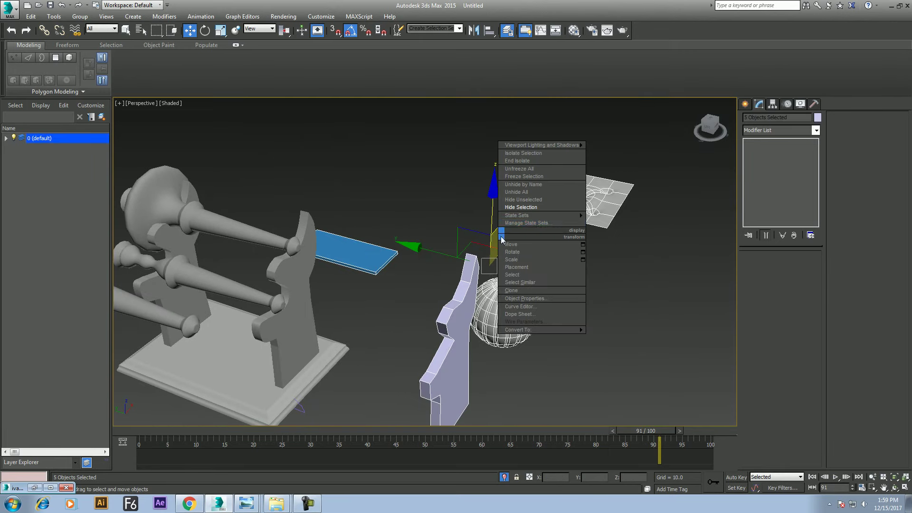
{"action": "left_click", "coordinate": [435, 240]}
{"action": "left_click", "coordinate": [357, 252]}
{"action": "left_click", "coordinate": [458, 312], "text": "ctrl"}
{"action": "left_click", "coordinate": [582, 210], "text": "ctrl"}
{"action": "right_click", "coordinate": [580, 211]}
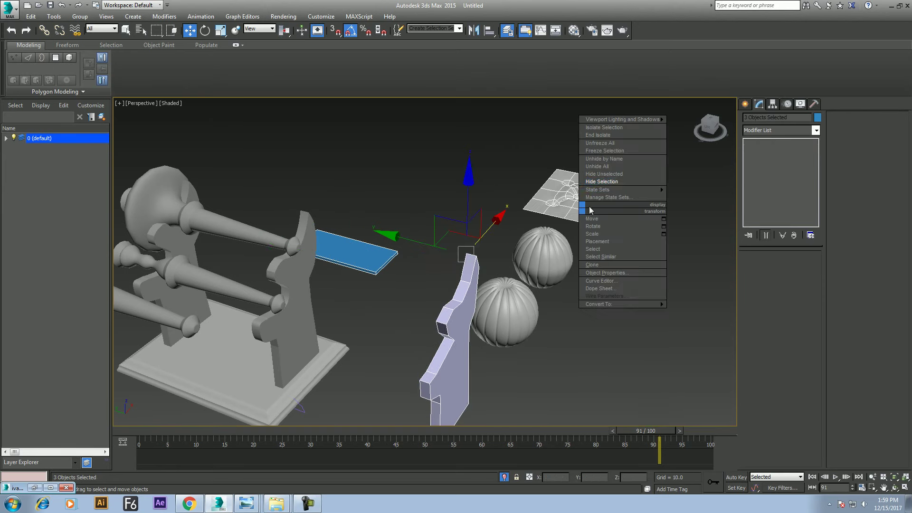
{"action": "left_click", "coordinate": [608, 184]}
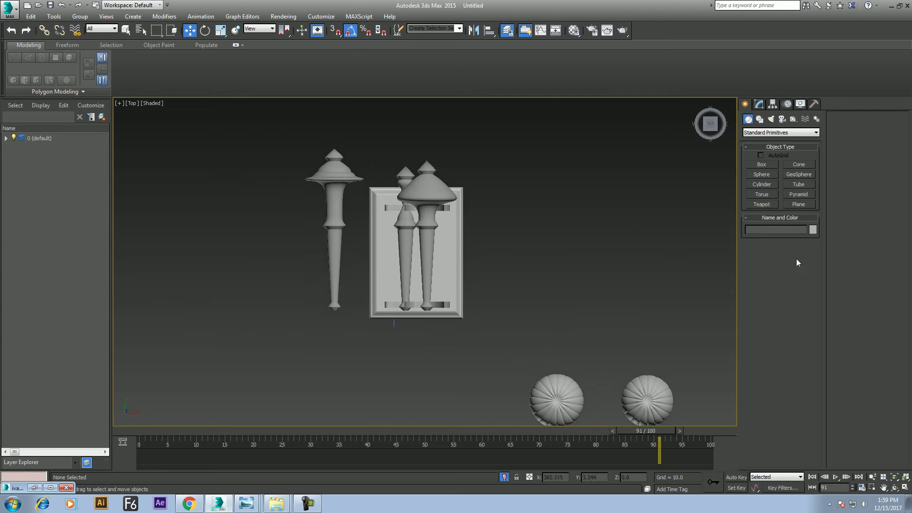
Draw a large ground plane in the Top view and place a Standard Skylight
{"action": "left_click", "coordinate": [798, 204]}
{"action": "left_click_drag", "start_coordinate": [199, 143], "coordinate": [656, 418]}
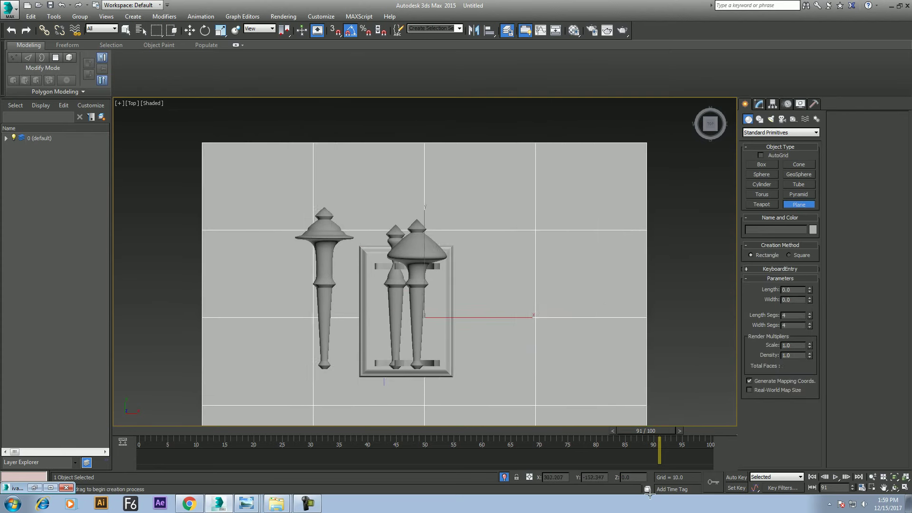
{"action": "middle_click_drag", "start_coordinate": [440, 247], "coordinate": [420, 210]}
{"action": "left_click", "coordinate": [771, 119]}
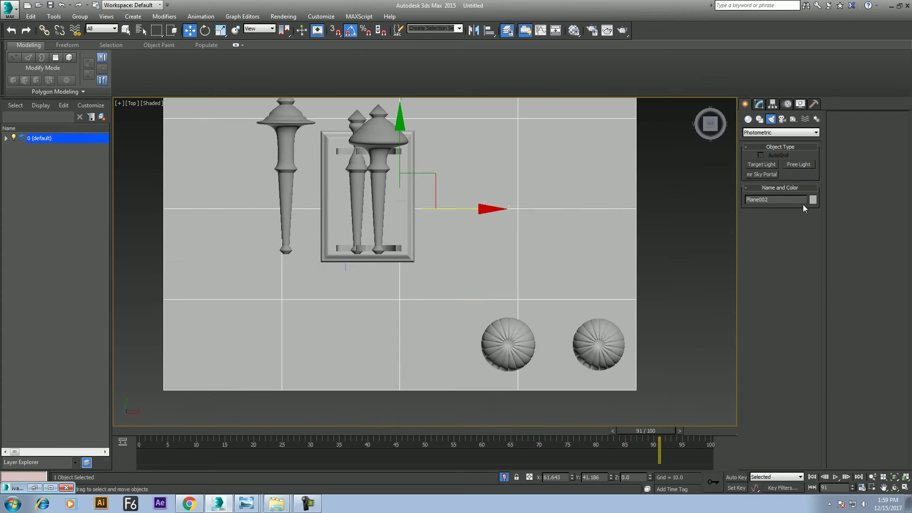
{"action": "left_click", "coordinate": [778, 134]}
{"action": "left_click", "coordinate": [755, 147]}
{"action": "left_click", "coordinate": [799, 185]}
{"action": "left_click", "coordinate": [532, 209]}
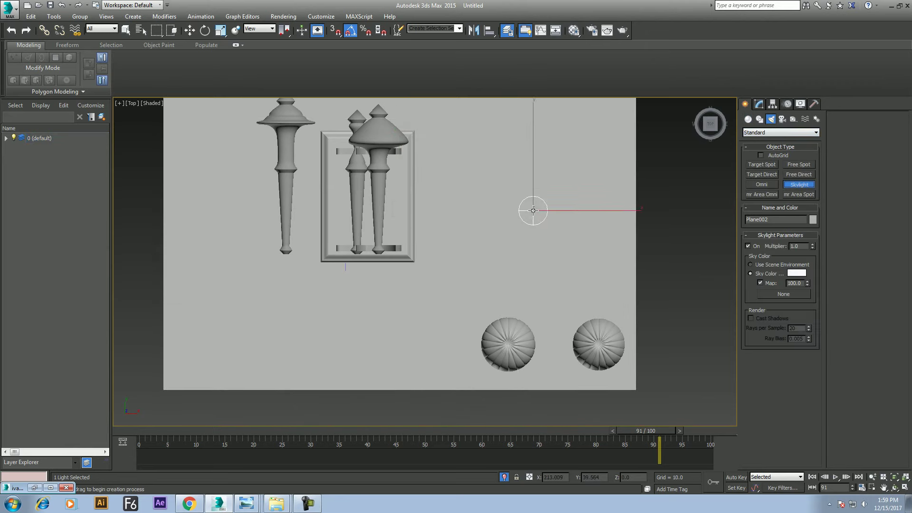
{"action": "left_click_drag", "start_coordinate": [532, 209], "coordinate": [539, 214]}
{"action": "left_click", "coordinate": [759, 104]}
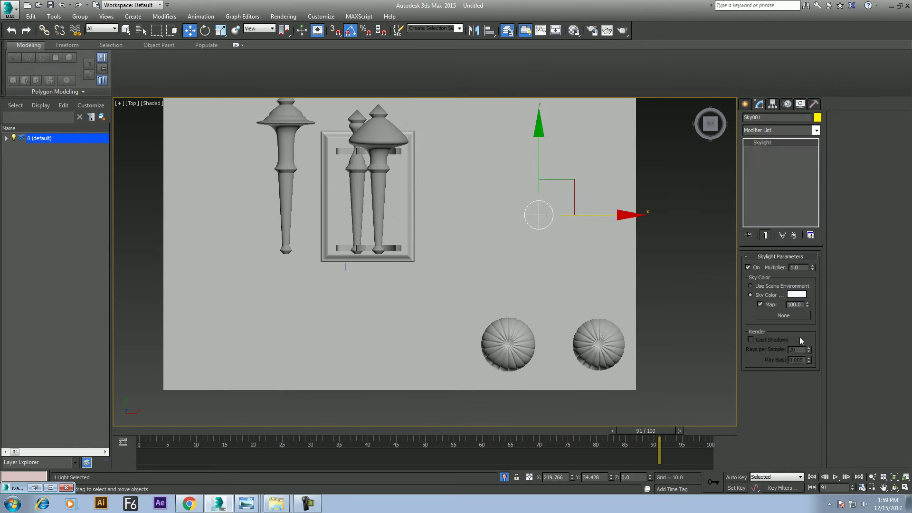
Assign the Default Scanline Renderer as the production renderer in Render Setup
{"action": "left_click", "coordinate": [594, 32]}
{"action": "right_click", "coordinate": [530, 100]}
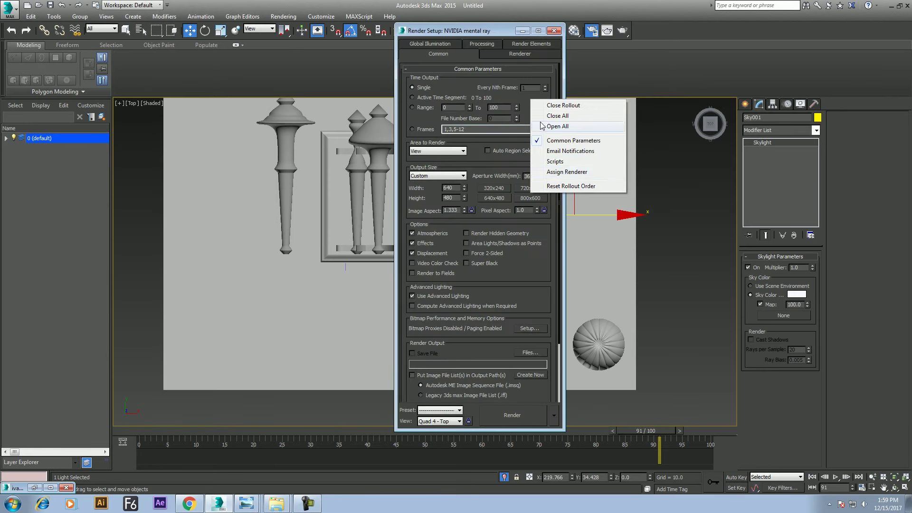
{"action": "left_click", "coordinate": [566, 172]}
{"action": "left_click", "coordinate": [531, 353]}
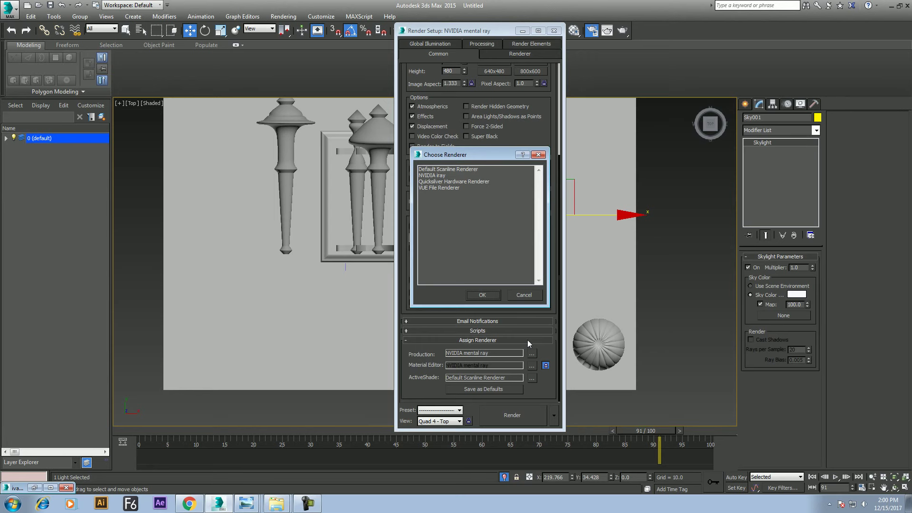
{"action": "double_click", "coordinate": [455, 170]}
{"action": "left_click", "coordinate": [770, 339]}
Enable Cast Shadows on the skylight and return to the Perspective view
{"action": "left_click", "coordinate": [553, 31]}
{"action": "middle_click_drag", "start_coordinate": [509, 251], "coordinate": [517, 309]}
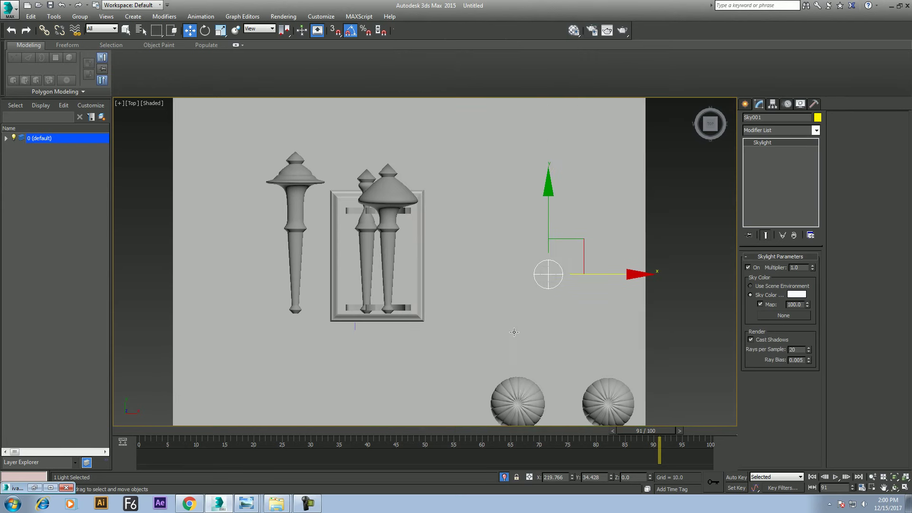
{"action": "key", "text": "p"}
{"action": "left_click", "coordinate": [894, 488]}
Select the front horn, Line006, and rotate it to a new angle
{"action": "mouse_move", "coordinate": [433, 277]}
{"action": "left_mouse_down"}
{"action": "mouse_move", "coordinate": [375, 248]}
{"action": "mouse_move", "coordinate": [310, 268]}
{"action": "left_mouse_up"}
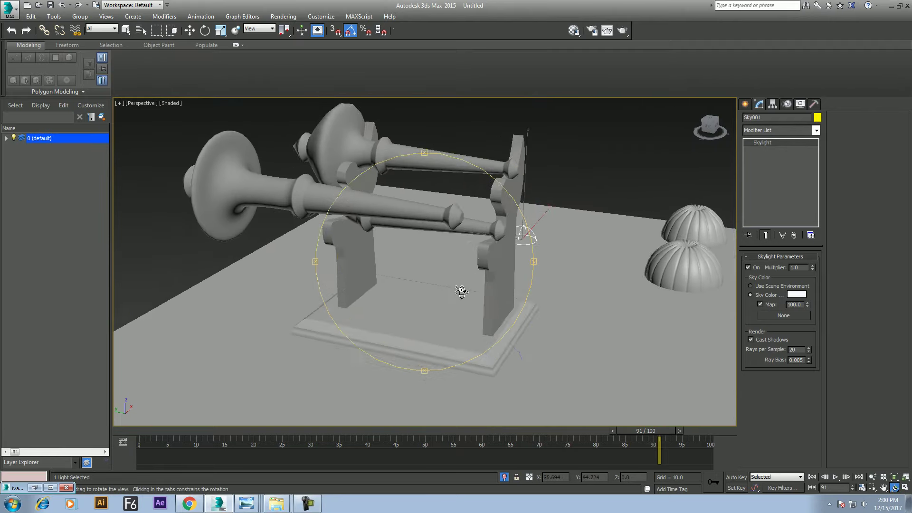
{"action": "key", "text": "w"}
{"action": "left_click", "coordinate": [308, 230]}
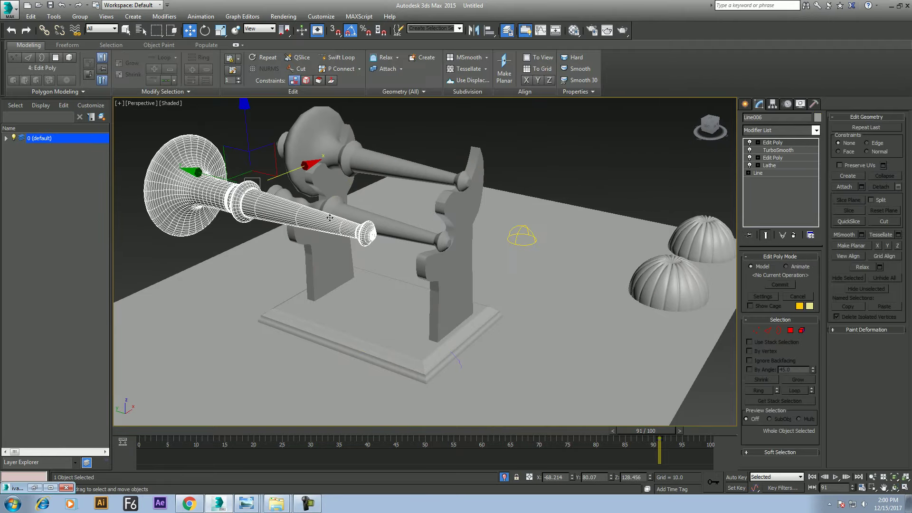
{"action": "key", "text": "e"}
{"action": "left_click_drag", "start_coordinate": [292, 149], "coordinate": [291, 133]}
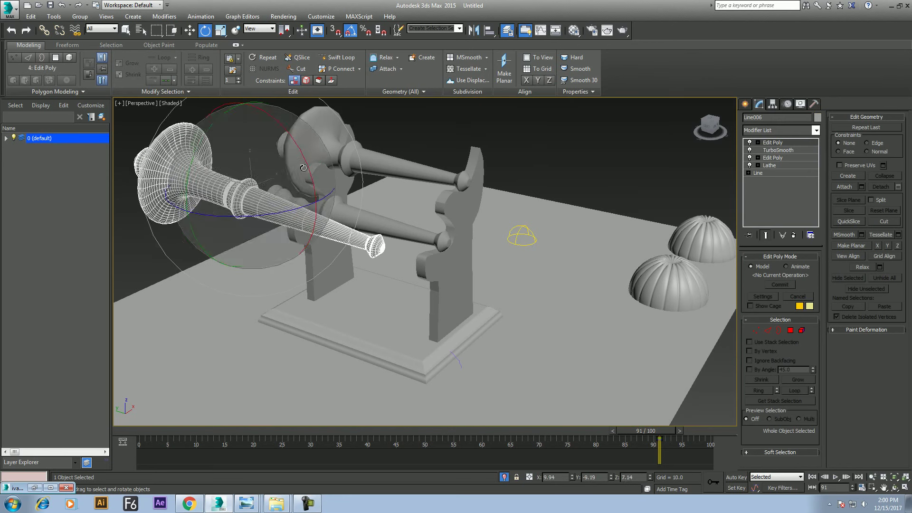
{"action": "key", "text": "ctrl+z"}
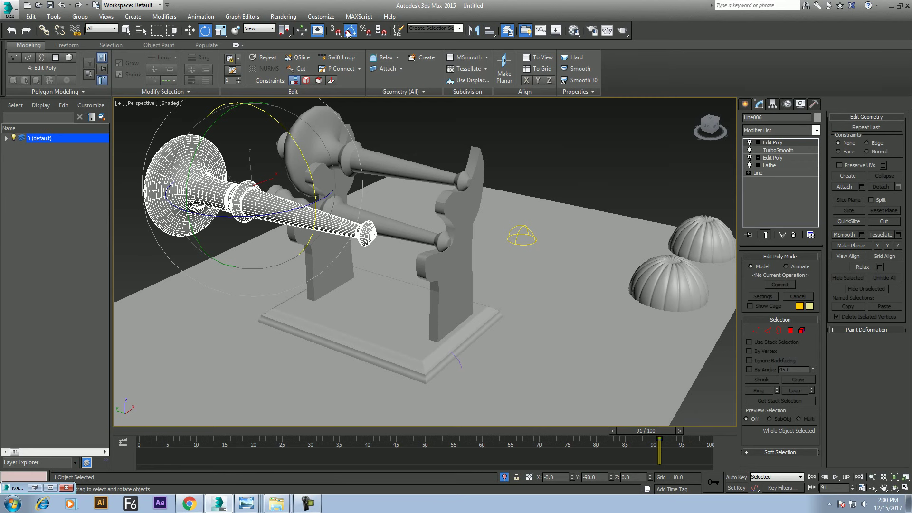
{"action": "left_click_drag", "start_coordinate": [290, 138], "coordinate": [305, 160]}
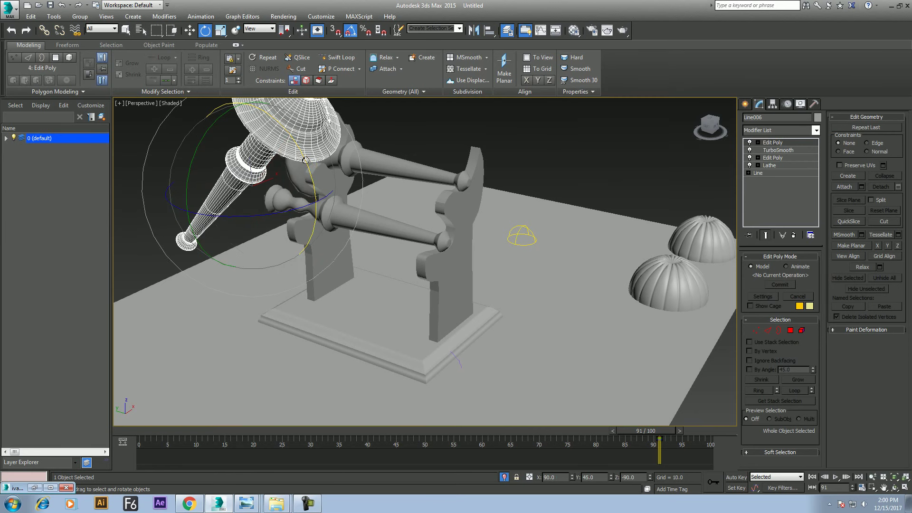
{"action": "middle_click_drag", "start_coordinate": [342, 205], "coordinate": [347, 242]}
Reposition the horn in the Top and Front views, lowering it beside the stand
{"action": "key", "text": "w"}
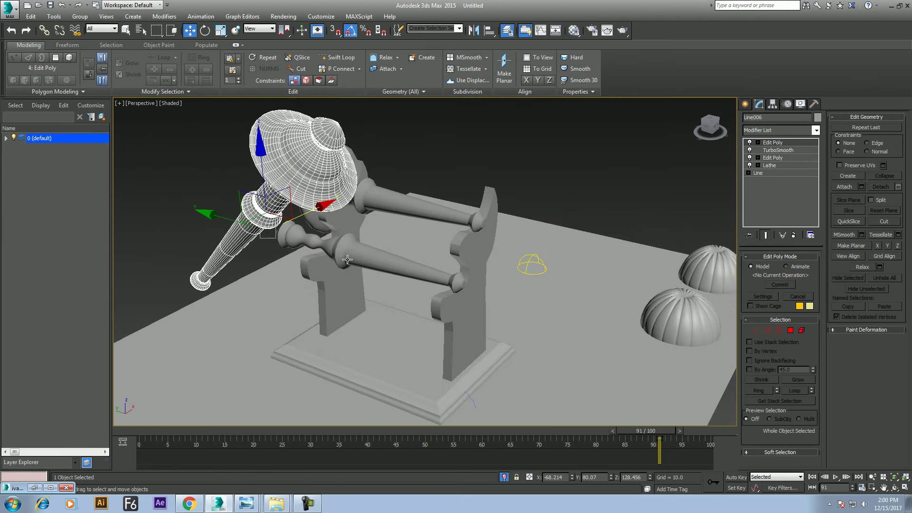
{"action": "key", "text": "t"}
{"action": "scroll", "coordinate": [351, 265], "scroll_direction": "up", "scroll_amount": 1}
{"action": "left_click", "coordinate": [359, 272]}
{"action": "mouse_move", "coordinate": [359, 272]}
{"action": "left_mouse_down"}
{"action": "mouse_move", "coordinate": [336, 272]}
{"action": "mouse_move", "coordinate": [418, 269]}
{"action": "left_mouse_up"}
{"action": "left_click", "coordinate": [304, 288]}
{"action": "key", "text": "f"}
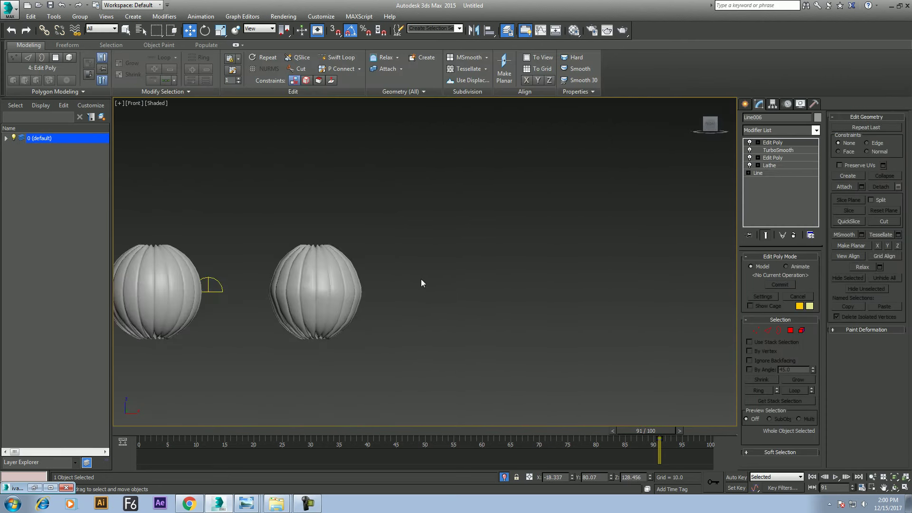
{"action": "key", "text": "z"}
{"action": "mouse_move", "coordinate": [474, 211]}
{"action": "left_mouse_down"}
{"action": "mouse_move", "coordinate": [456, 298]}
{"action": "mouse_move", "coordinate": [465, 300]}
{"action": "left_mouse_up"}
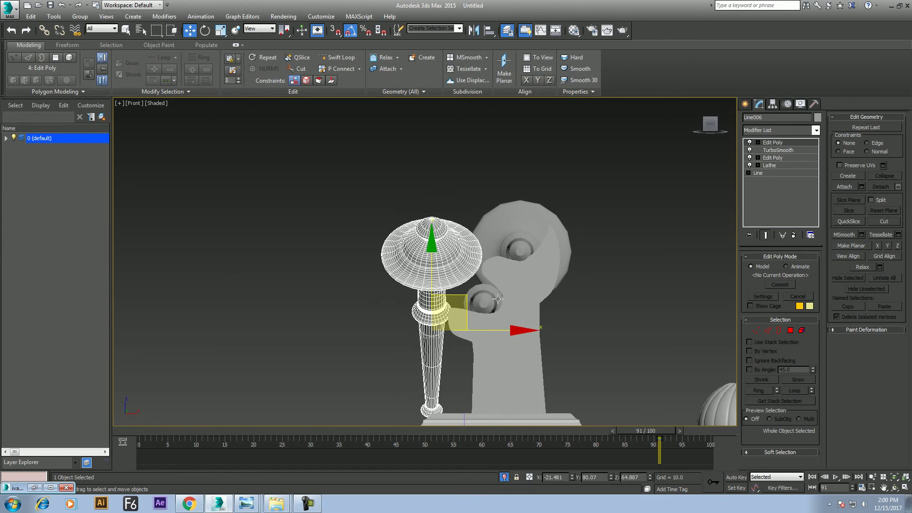
In Perspective, move the horn up and right so it leans diagonally across the stand
{"action": "key", "text": "p"}
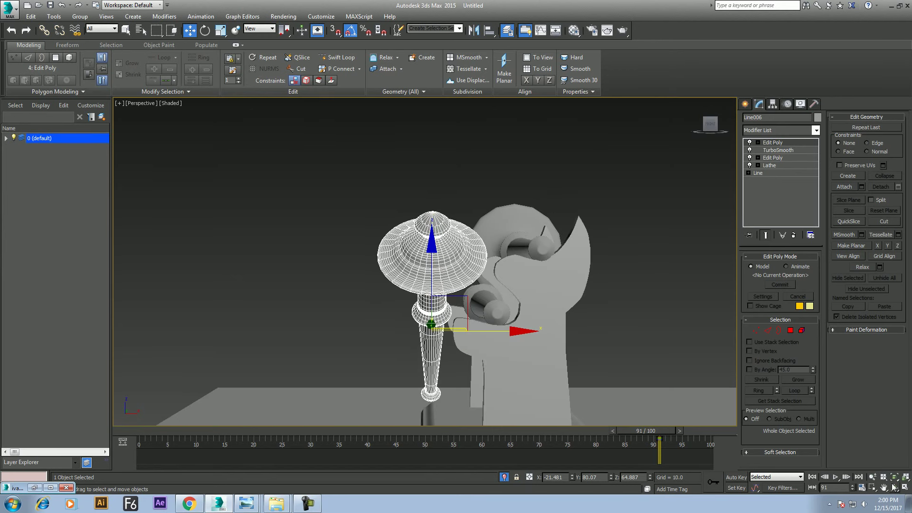
{"action": "left_click", "coordinate": [895, 487]}
{"action": "left_click_drag", "start_coordinate": [470, 285], "coordinate": [505, 289]}
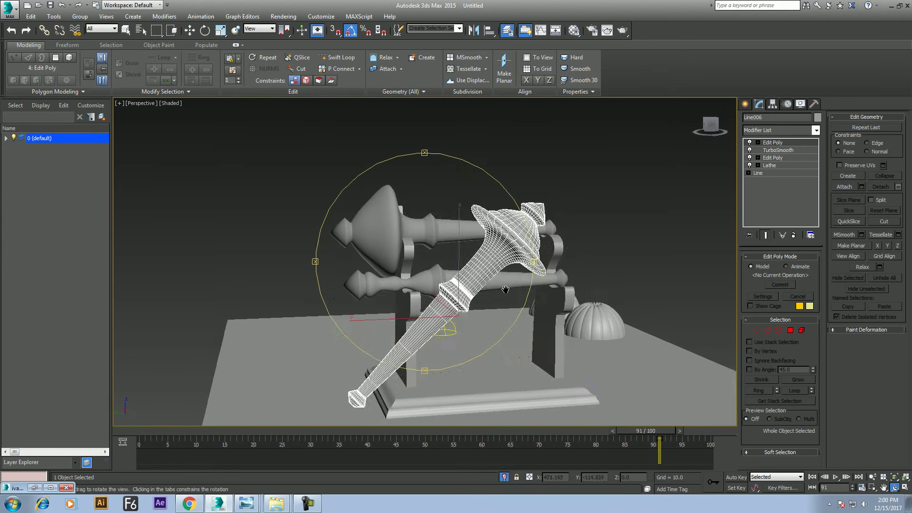
{"action": "key", "text": "w"}
{"action": "left_click_drag", "start_coordinate": [413, 314], "coordinate": [444, 286]}
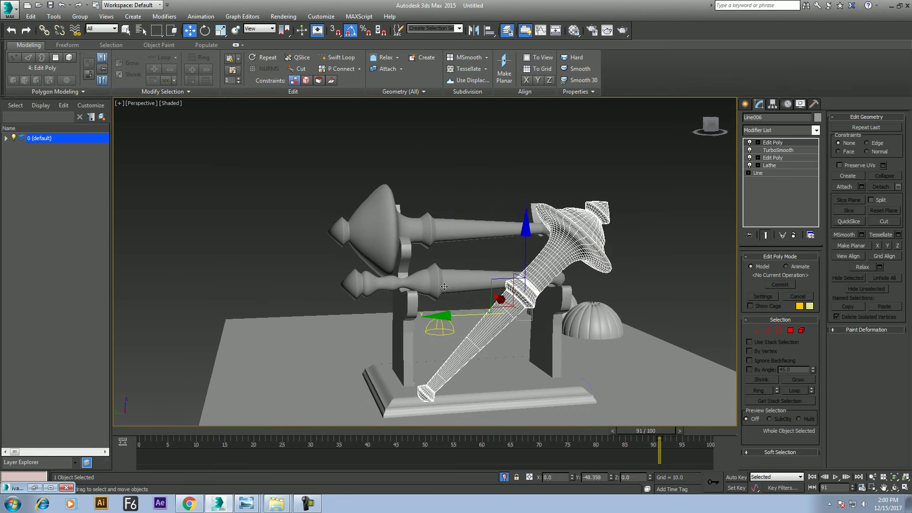
{"action": "middle_click_drag", "start_coordinate": [444, 286], "coordinate": [478, 262]}
{"action": "left_click", "coordinate": [582, 364]}
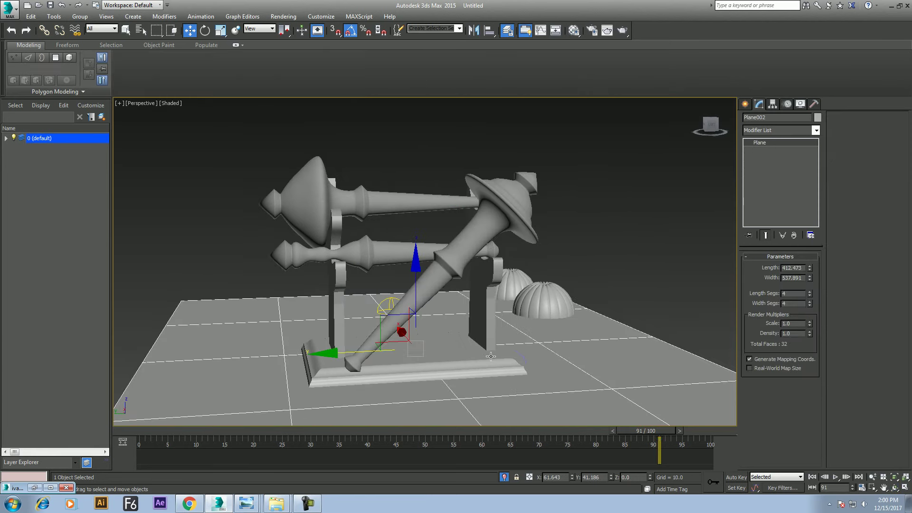
Scale up ground plane Plane002 and move both domes upward in Z
{"action": "key", "text": "r"}
{"action": "left_click_drag", "start_coordinate": [395, 345], "coordinate": [500, 242]}
{"action": "left_click", "coordinate": [543, 277]}
{"action": "key", "text": "w"}
{"action": "left_click", "coordinate": [516, 276], "text": "ctrl"}
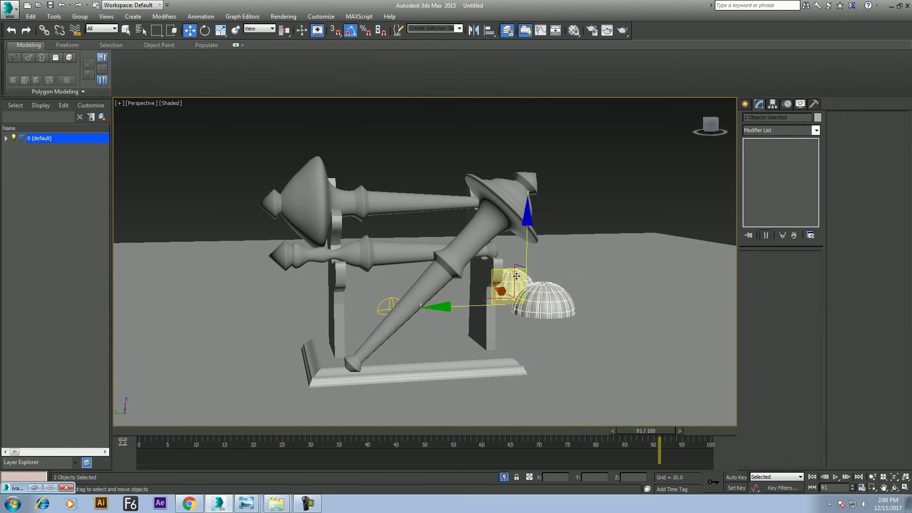
{"action": "left_click_drag", "start_coordinate": [527, 248], "coordinate": [534, 201]}
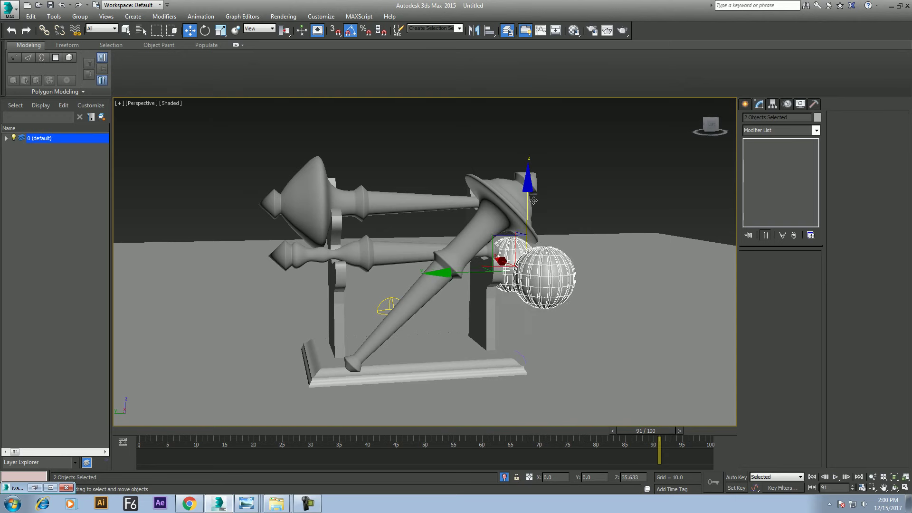
Pan and zoom the view in on the raised domes and horns
{"action": "middle_click_drag", "start_coordinate": [534, 201], "coordinate": [543, 246]}
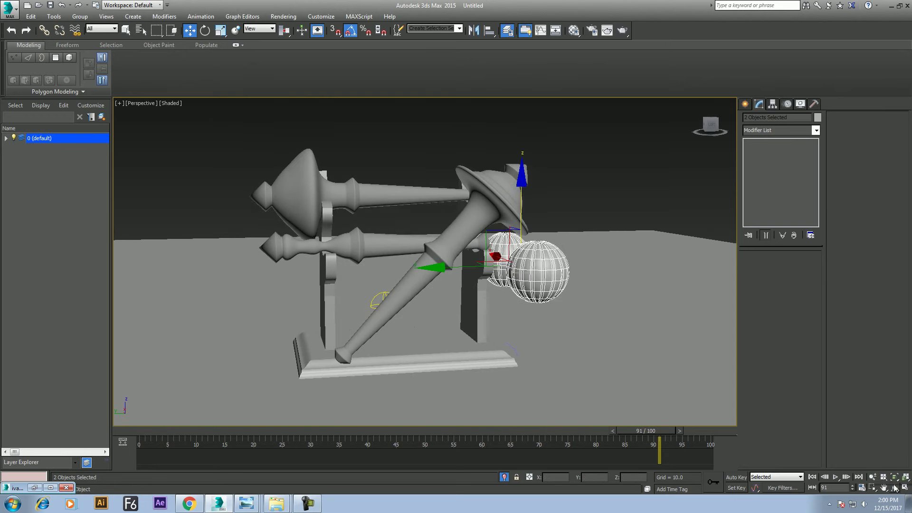
{"action": "left_click", "coordinate": [873, 477]}
{"action": "mouse_move", "coordinate": [586, 318]}
{"action": "left_mouse_down"}
{"action": "mouse_move", "coordinate": [583, 308]}
{"action": "mouse_move", "coordinate": [644, 331]}
{"action": "mouse_move", "coordinate": [620, 316]}
{"action": "left_mouse_up"}
{"action": "middle_click_drag", "start_coordinate": [621, 316], "coordinate": [607, 316]}
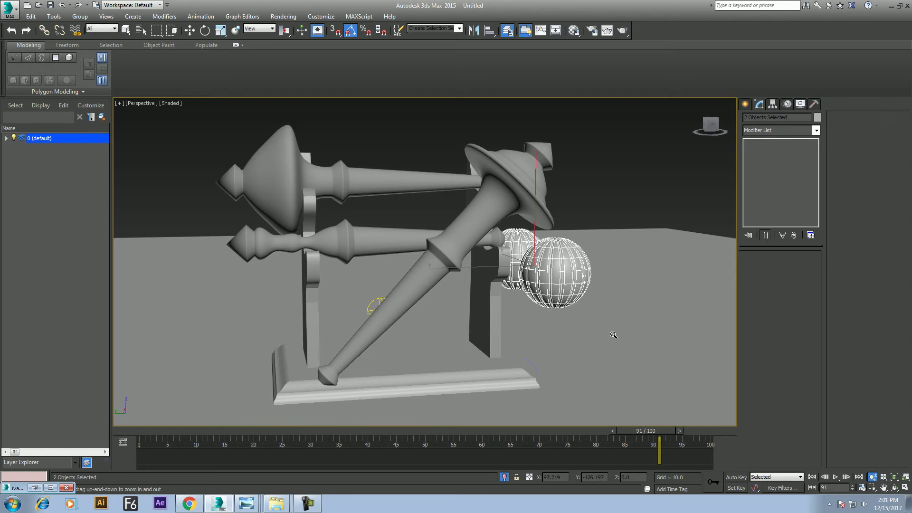
Change the Environment background colour from black to grey 62/62/62, then render with Shift+Q
{"action": "key", "text": "8"}
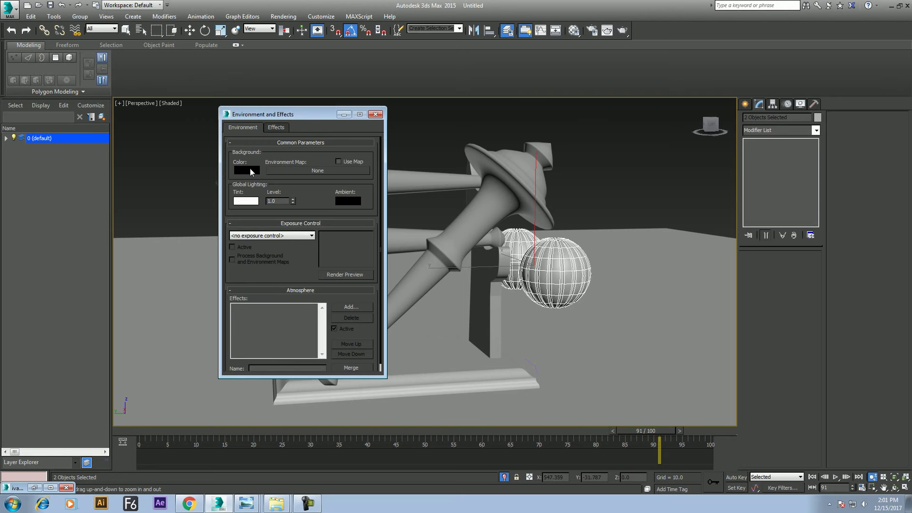
{"action": "left_click", "coordinate": [252, 170]}
{"action": "left_click_drag", "start_coordinate": [199, 142], "coordinate": [282, 213]}
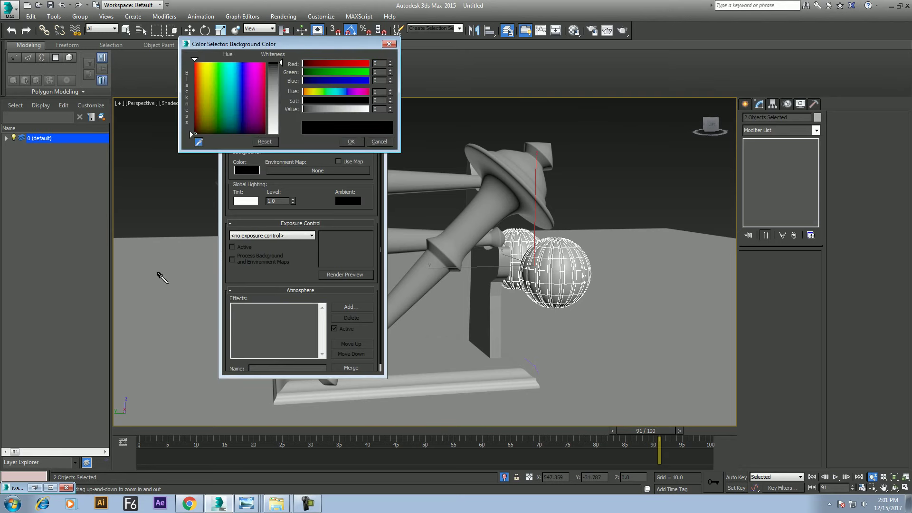
{"action": "left_click", "coordinate": [351, 141]}
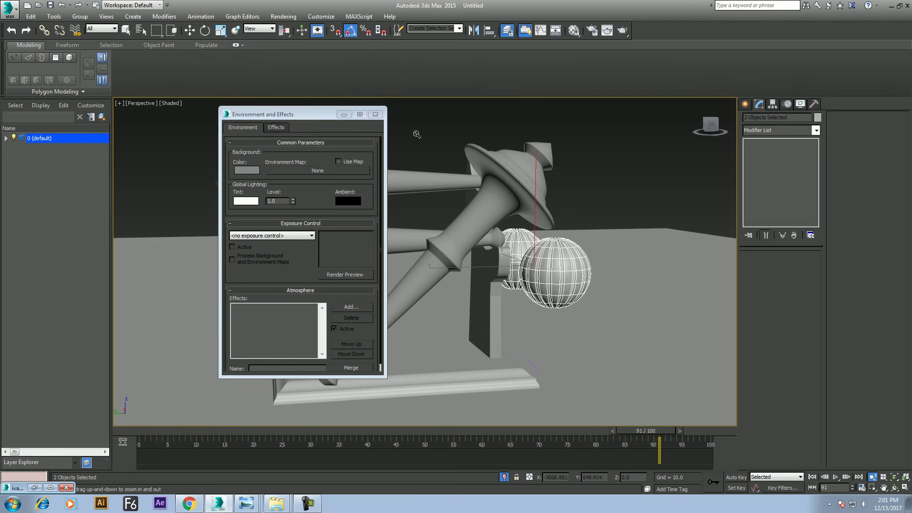
{"action": "left_click", "coordinate": [380, 111]}
{"action": "key", "text": "shift+q"}
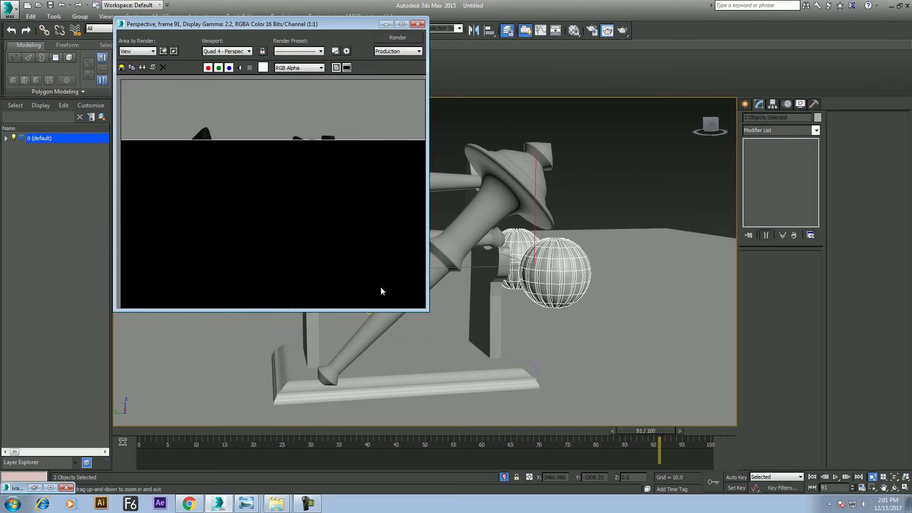
{"action": "left_click", "coordinate": [307, 504]}
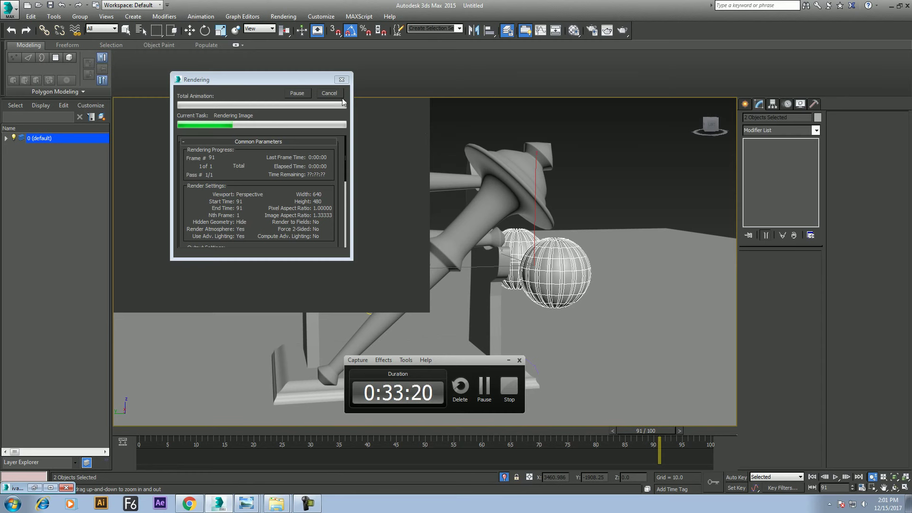
Add a Normal modifier with Flip Normals to the lower spindle, Line005
{"action": "key", "text": "w"}
{"action": "left_click", "coordinate": [376, 176]}
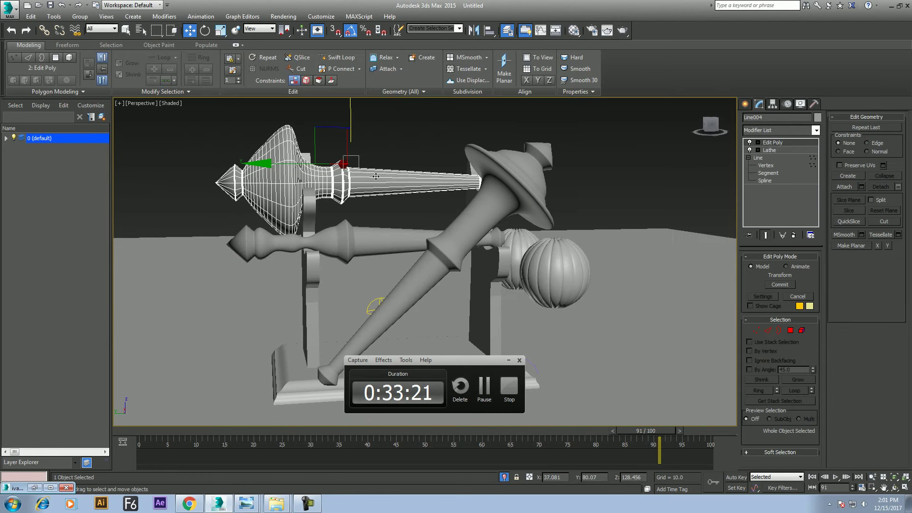
{"action": "left_click", "coordinate": [779, 130]}
{"action": "scroll", "coordinate": [779, 132], "scroll_direction": "down", "scroll_amount": 1}
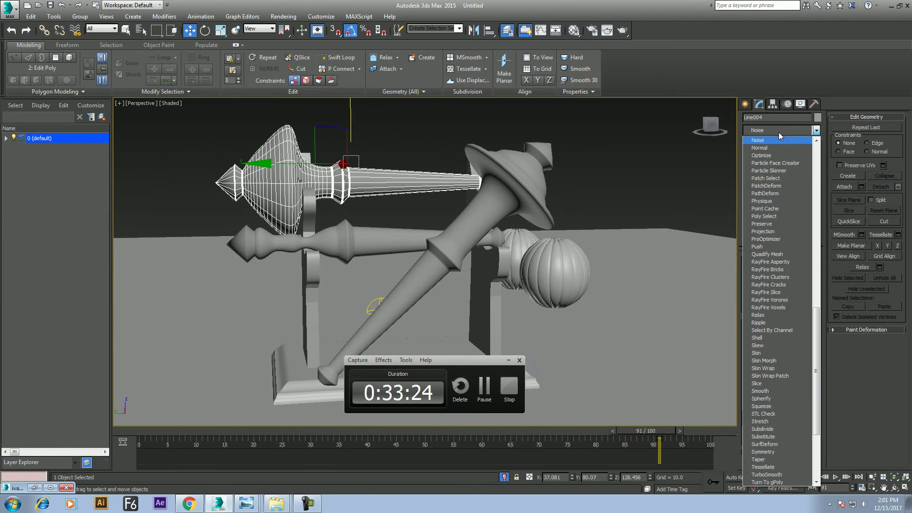
{"action": "left_click", "coordinate": [376, 235]}
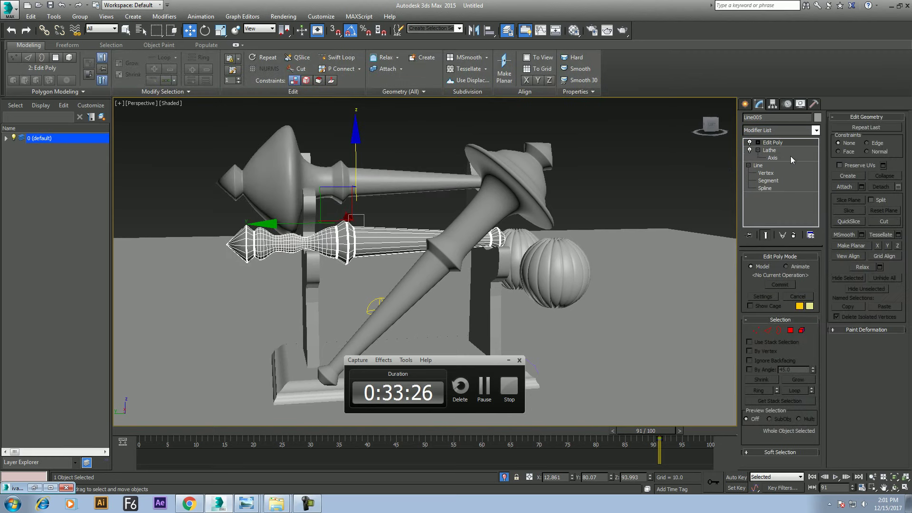
{"action": "left_click", "coordinate": [784, 130]}
{"action": "key", "text": "n"}
{"action": "left_click", "coordinate": [782, 151]}
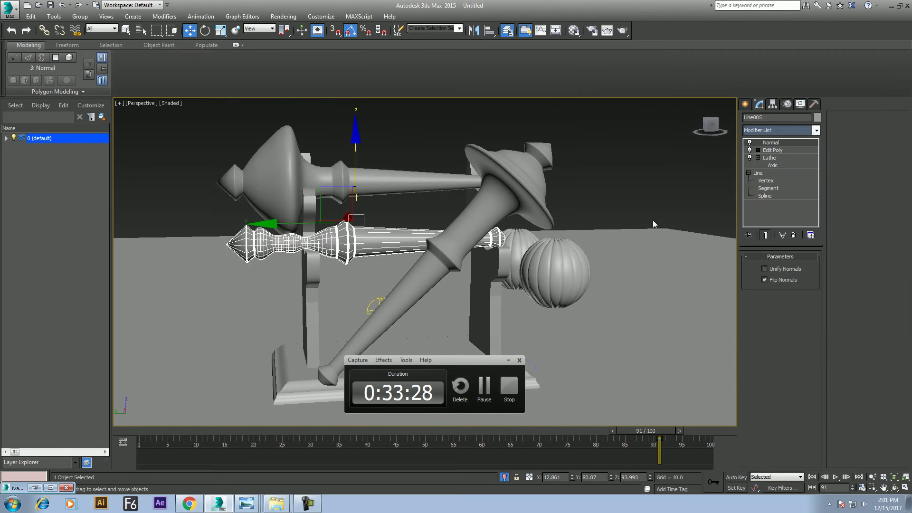
Add a Flip Normals modifier to diagonal horn Line006, deselect, and render again
{"action": "left_click", "coordinate": [438, 248]}
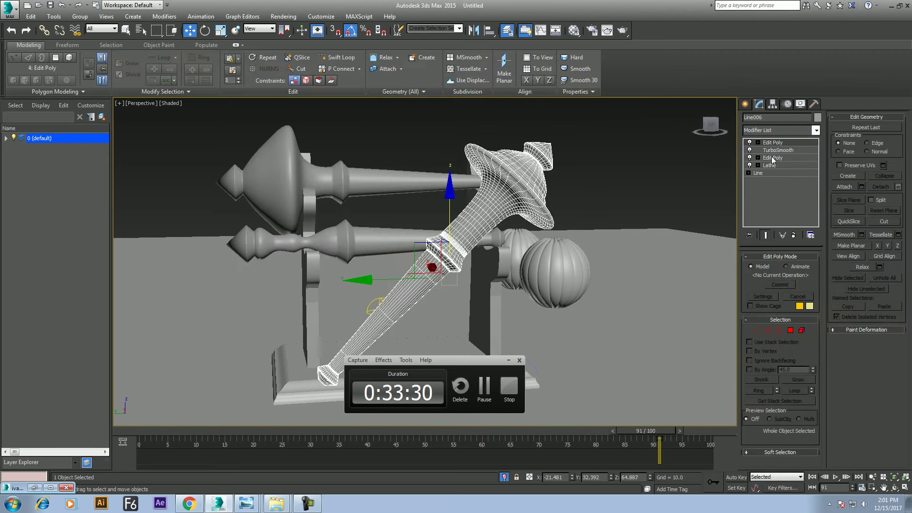
{"action": "left_click", "coordinate": [784, 130]}
{"action": "key", "text": "n"}
{"action": "left_click", "coordinate": [779, 150]}
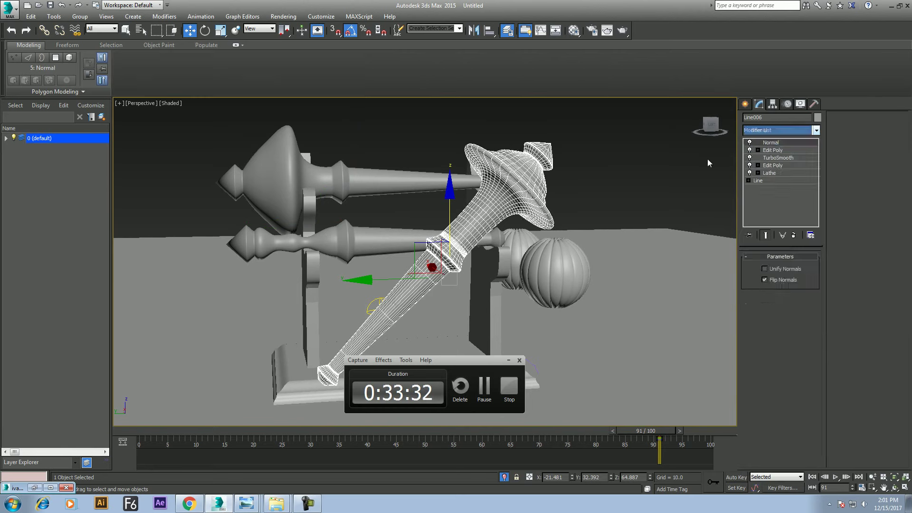
{"action": "left_click", "coordinate": [643, 155]}
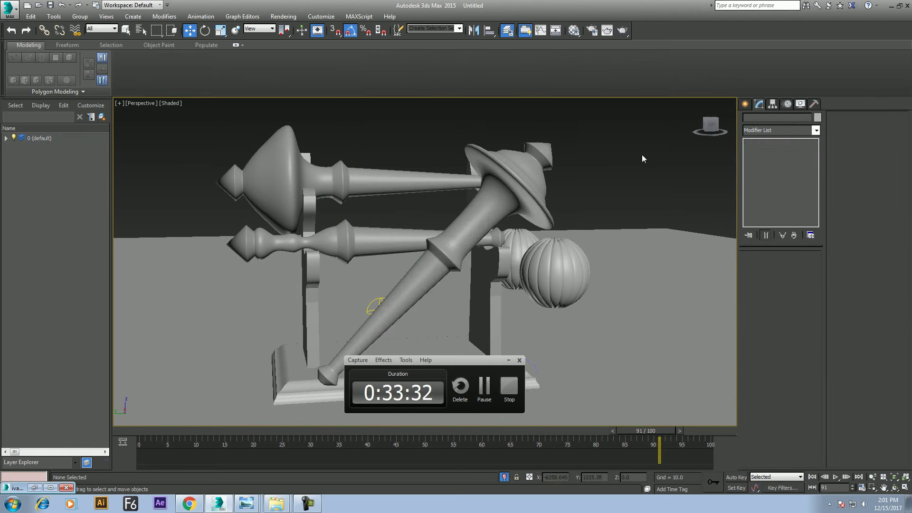
{"action": "left_click", "coordinate": [622, 30]}
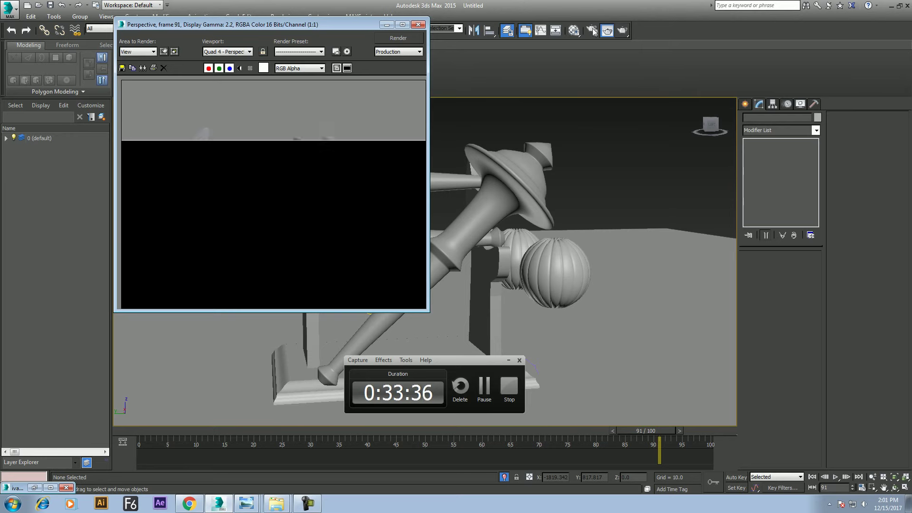